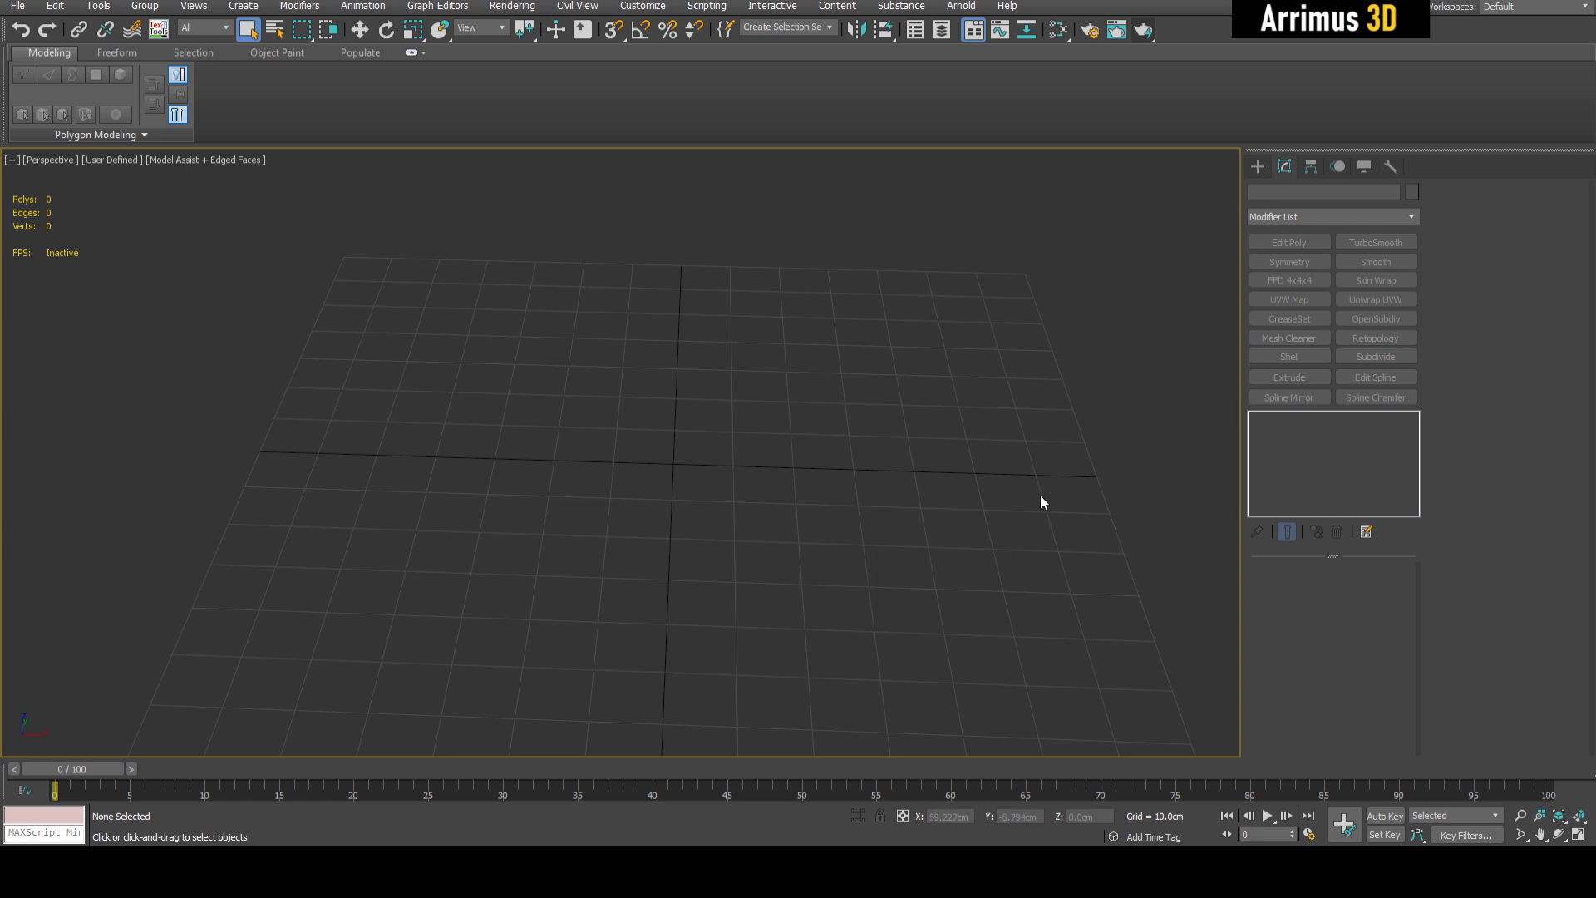
Draw a small rectangle spline near the grid center and reset its X and Y position to 0
{"action": "key", "text": "l"}
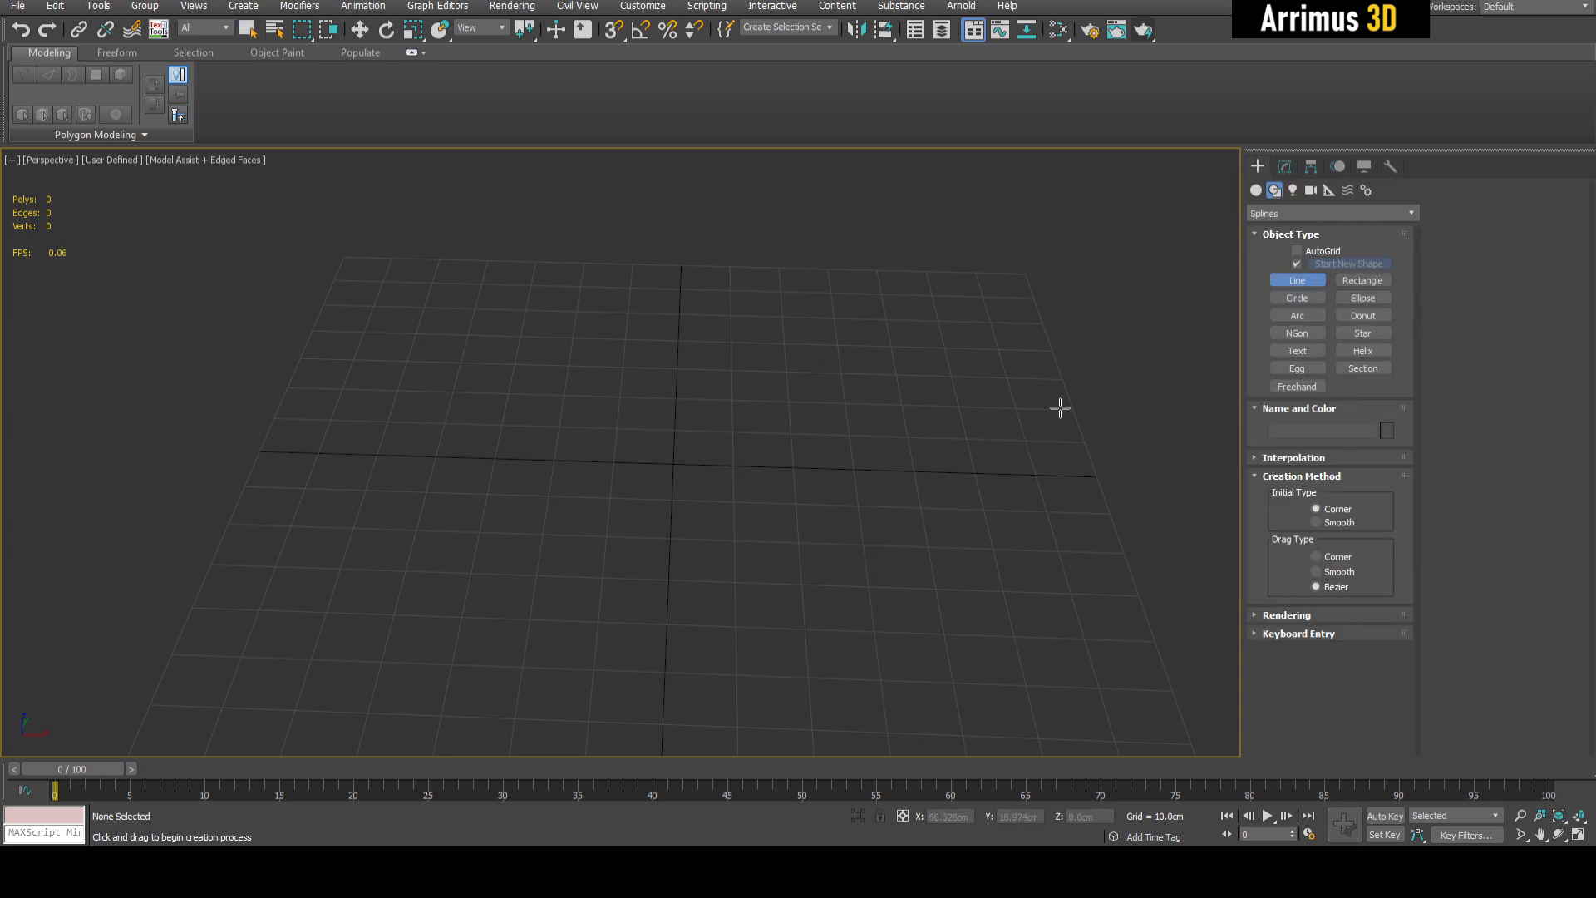
{"action": "middle_click_drag", "start_coordinate": [1020, 357], "coordinate": [1033, 456]}
{"action": "scroll", "coordinate": [1031, 456], "scroll_direction": "down", "scroll_amount": 3}
{"action": "mouse_move", "coordinate": [879, 450]}
{"action": "middle_mouse_down"}
{"action": "mouse_move", "coordinate": [899, 471]}
{"action": "mouse_move", "coordinate": [884, 458]}
{"action": "middle_mouse_up"}
{"action": "scroll", "coordinate": [895, 472], "scroll_direction": "up", "scroll_amount": 4}
{"action": "left_click", "coordinate": [1361, 281]}
{"action": "left_click_drag", "start_coordinate": [807, 434], "coordinate": [856, 490]}
{"action": "key", "text": "w"}
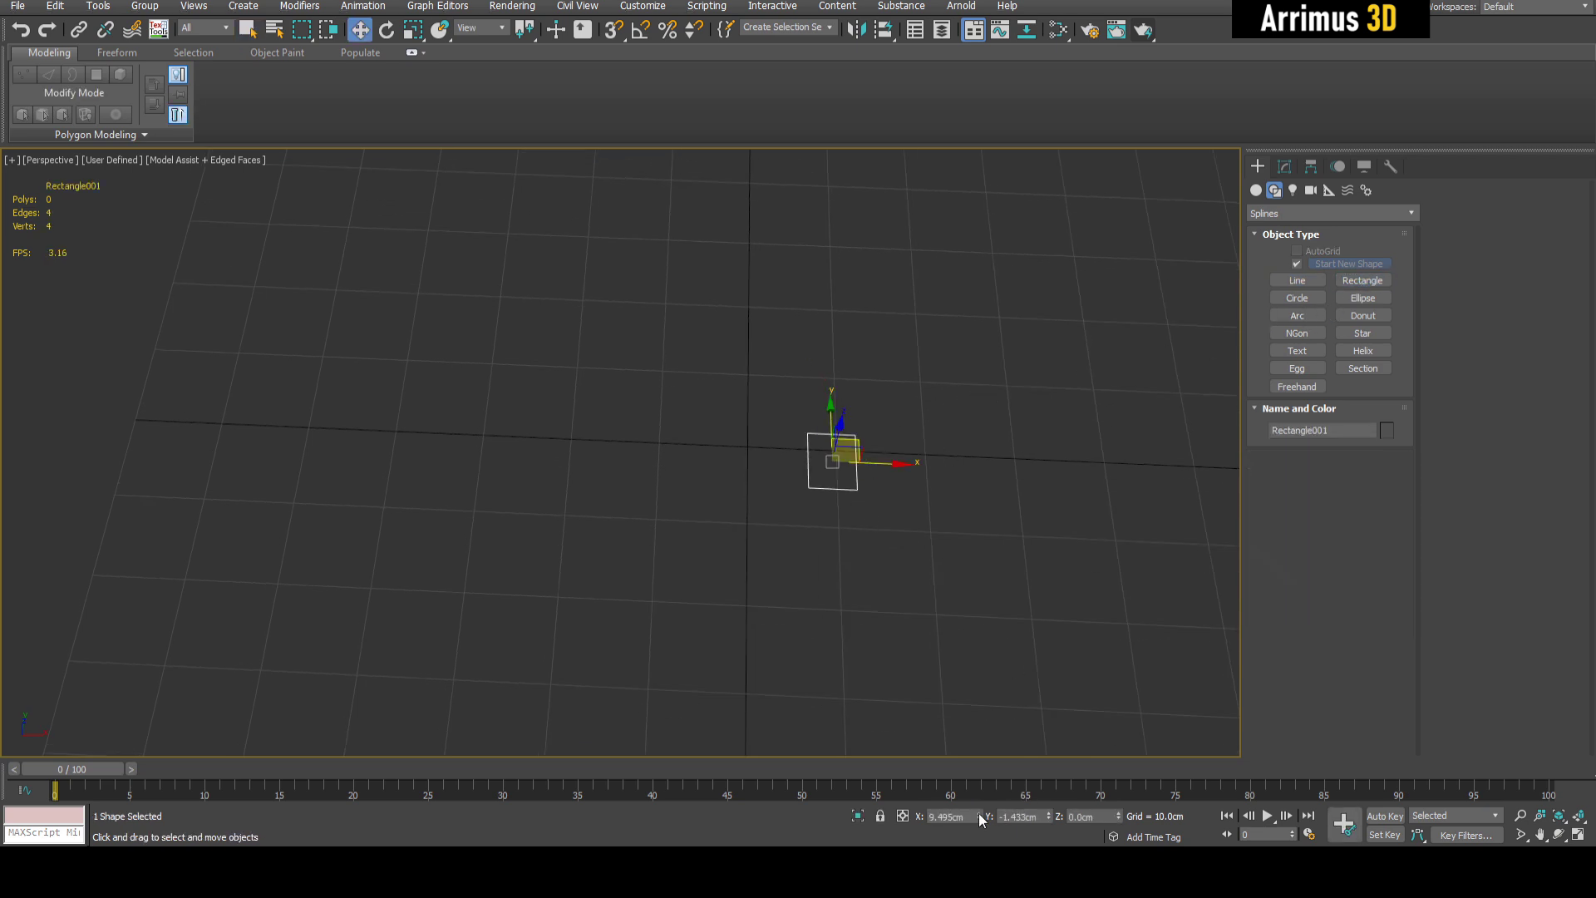
{"action": "right_click", "coordinate": [979, 815]}
{"action": "right_click", "coordinate": [1048, 815]}
Add an Edit Spline modifier and a Spline Mirror modifier to the rectangle, mirroring on X with Flip enabled
{"action": "left_click", "coordinate": [1284, 166]}
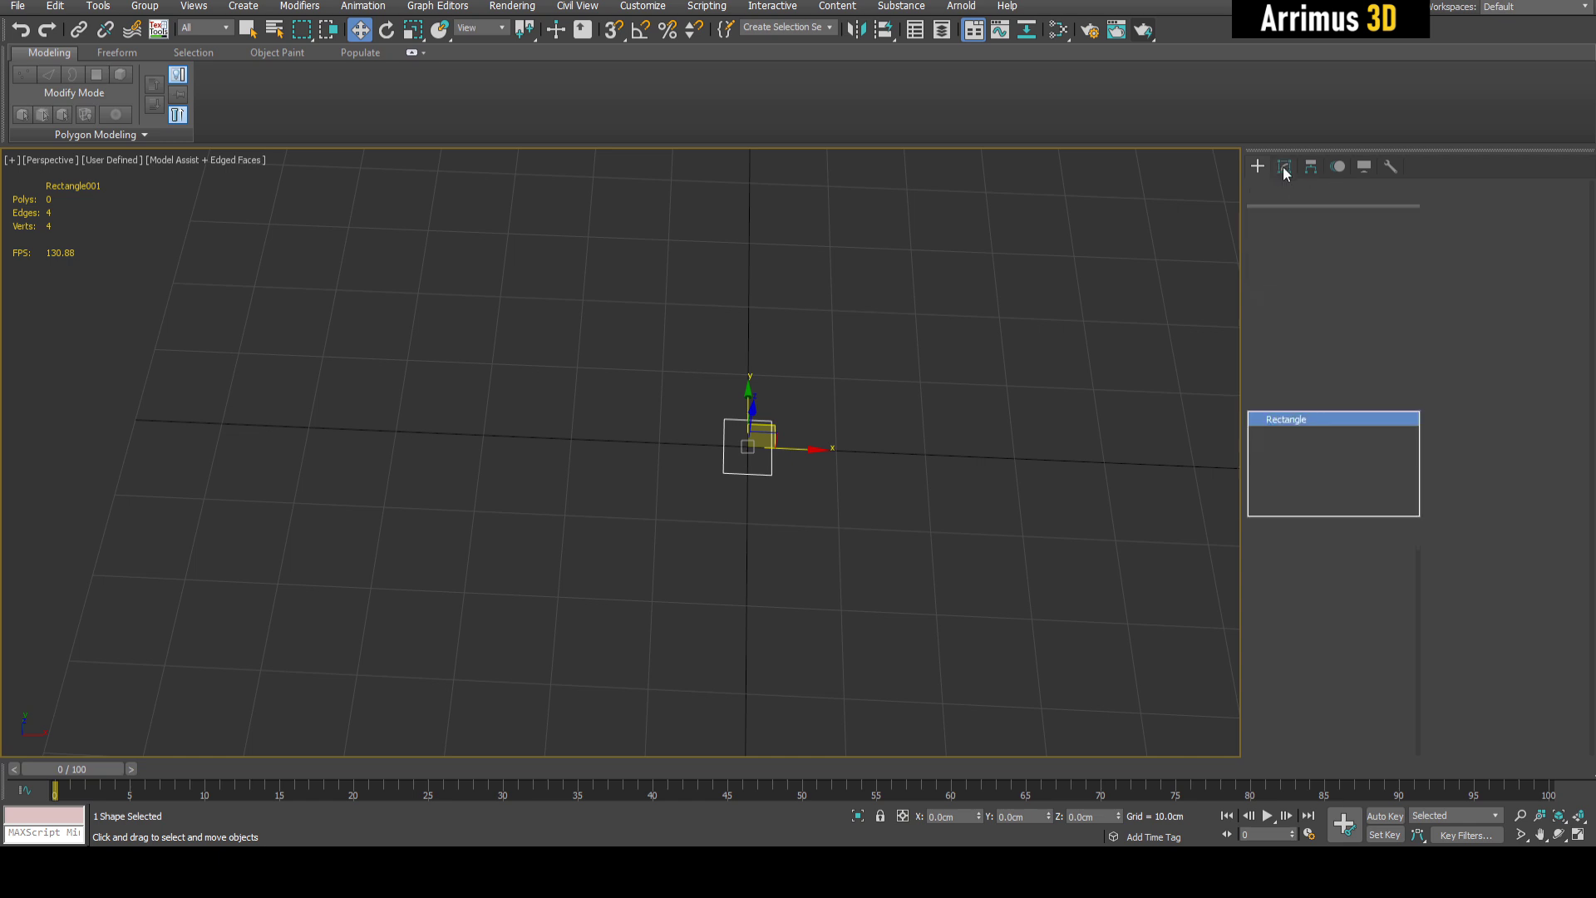
{"action": "left_click", "coordinate": [1349, 376]}
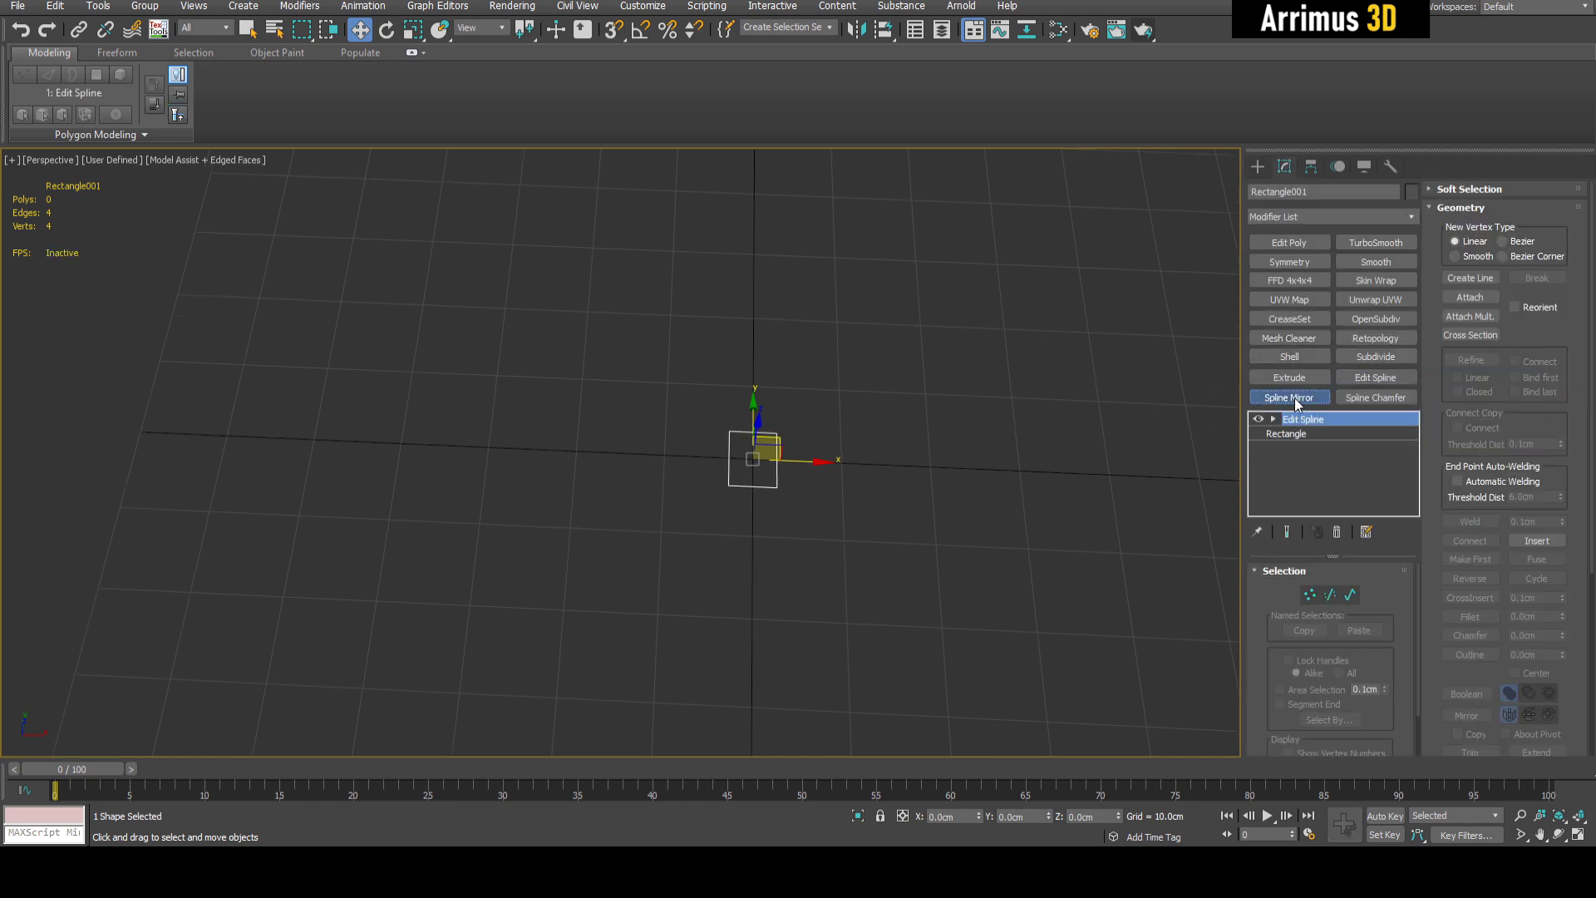
{"action": "left_click", "coordinate": [1294, 397]}
{"action": "scroll", "coordinate": [960, 530], "scroll_direction": "down", "scroll_amount": 5}
{"action": "scroll", "coordinate": [956, 527], "scroll_direction": "up", "scroll_amount": 3}
{"action": "middle_click_drag", "start_coordinate": [920, 540], "coordinate": [852, 541], "text": "alt"}
{"action": "middle_click_drag", "start_coordinate": [956, 543], "coordinate": [955, 540]}
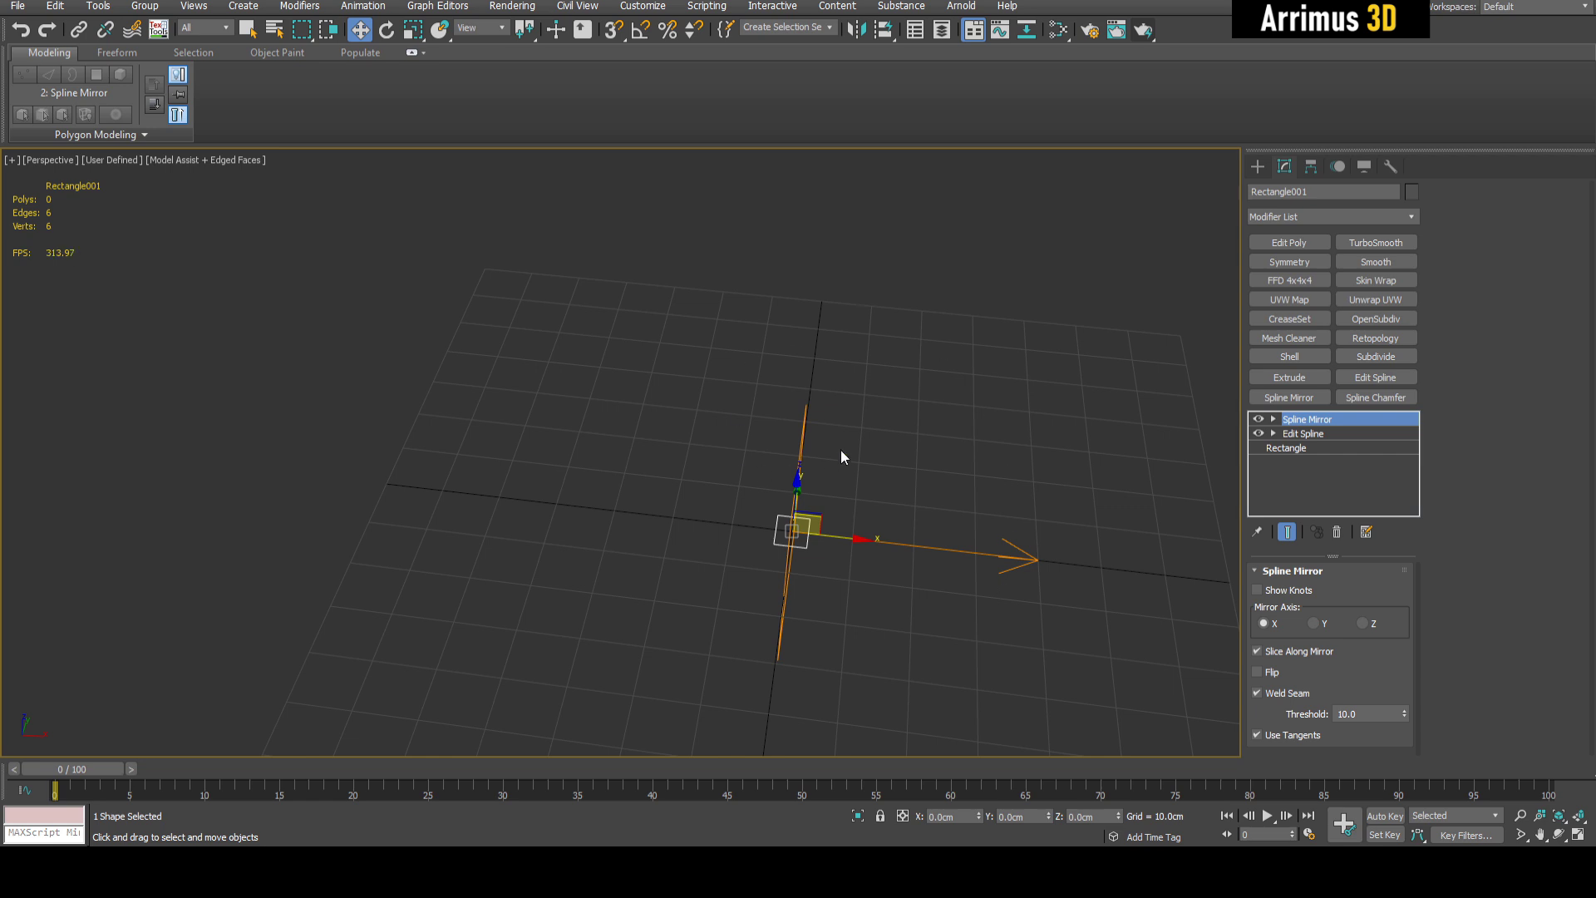
{"action": "middle_click_drag", "start_coordinate": [847, 446], "coordinate": [896, 447], "text": "alt"}
{"action": "left_click", "coordinate": [1269, 675]}
In Edit Spline with the end result shown, create an angular half outline with a narrowed waist around the rectangle, running past the center line
{"action": "left_click", "coordinate": [1304, 433]}
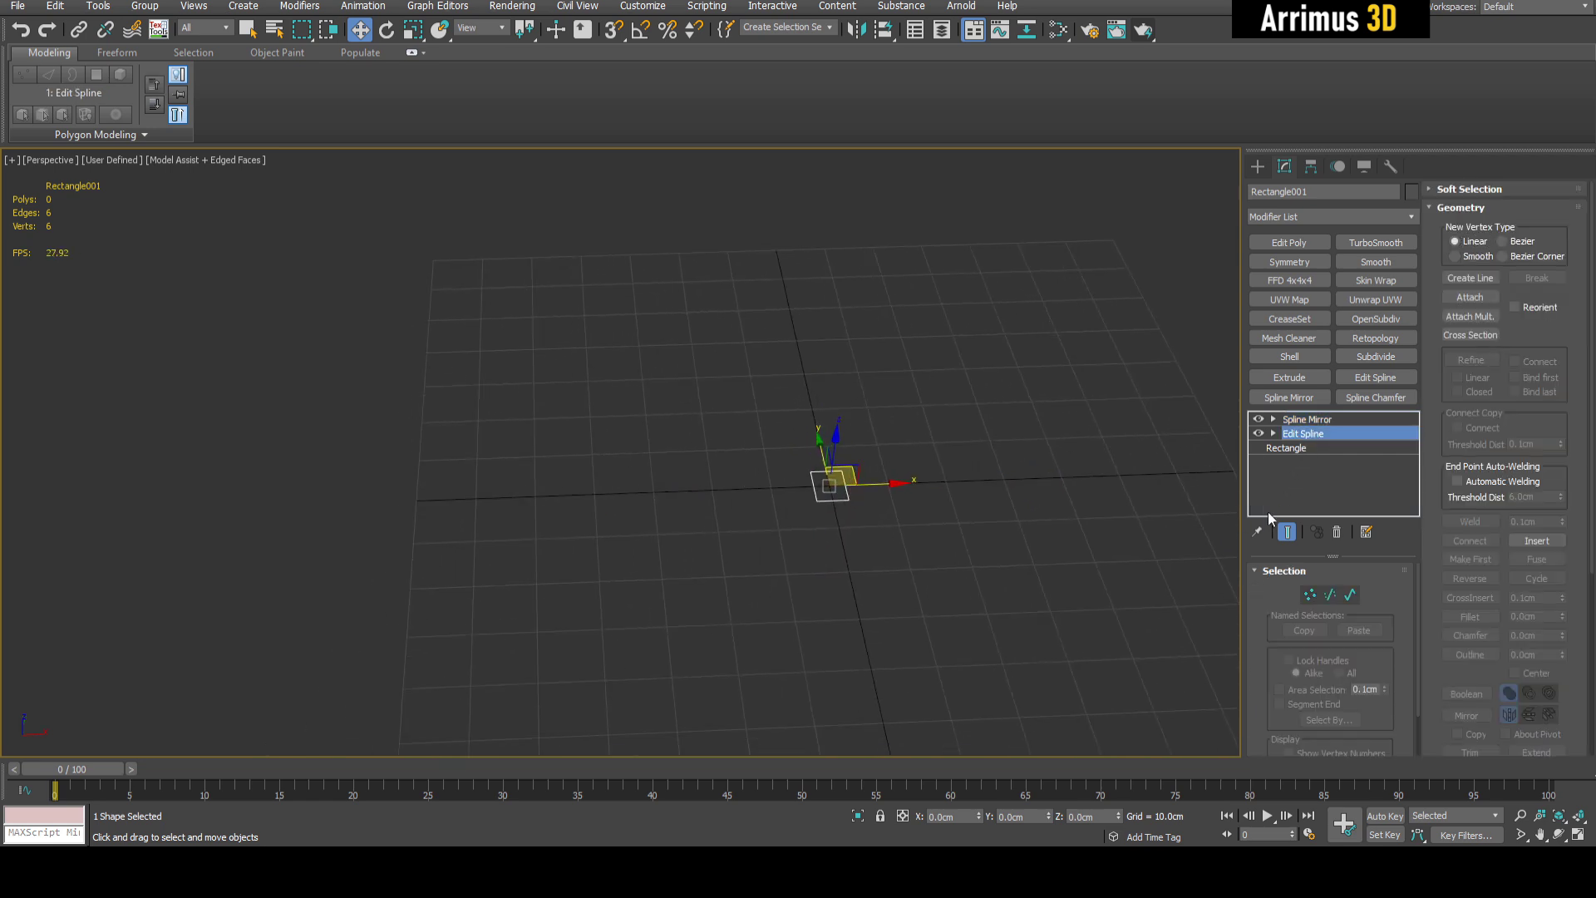
{"action": "left_click", "coordinate": [1288, 534]}
{"action": "left_click", "coordinate": [1288, 534]}
{"action": "left_click", "coordinate": [1469, 277]}
{"action": "middle_click_drag", "start_coordinate": [912, 325], "coordinate": [759, 245], "text": "alt"}
{"action": "left_click", "coordinate": [790, 236]}
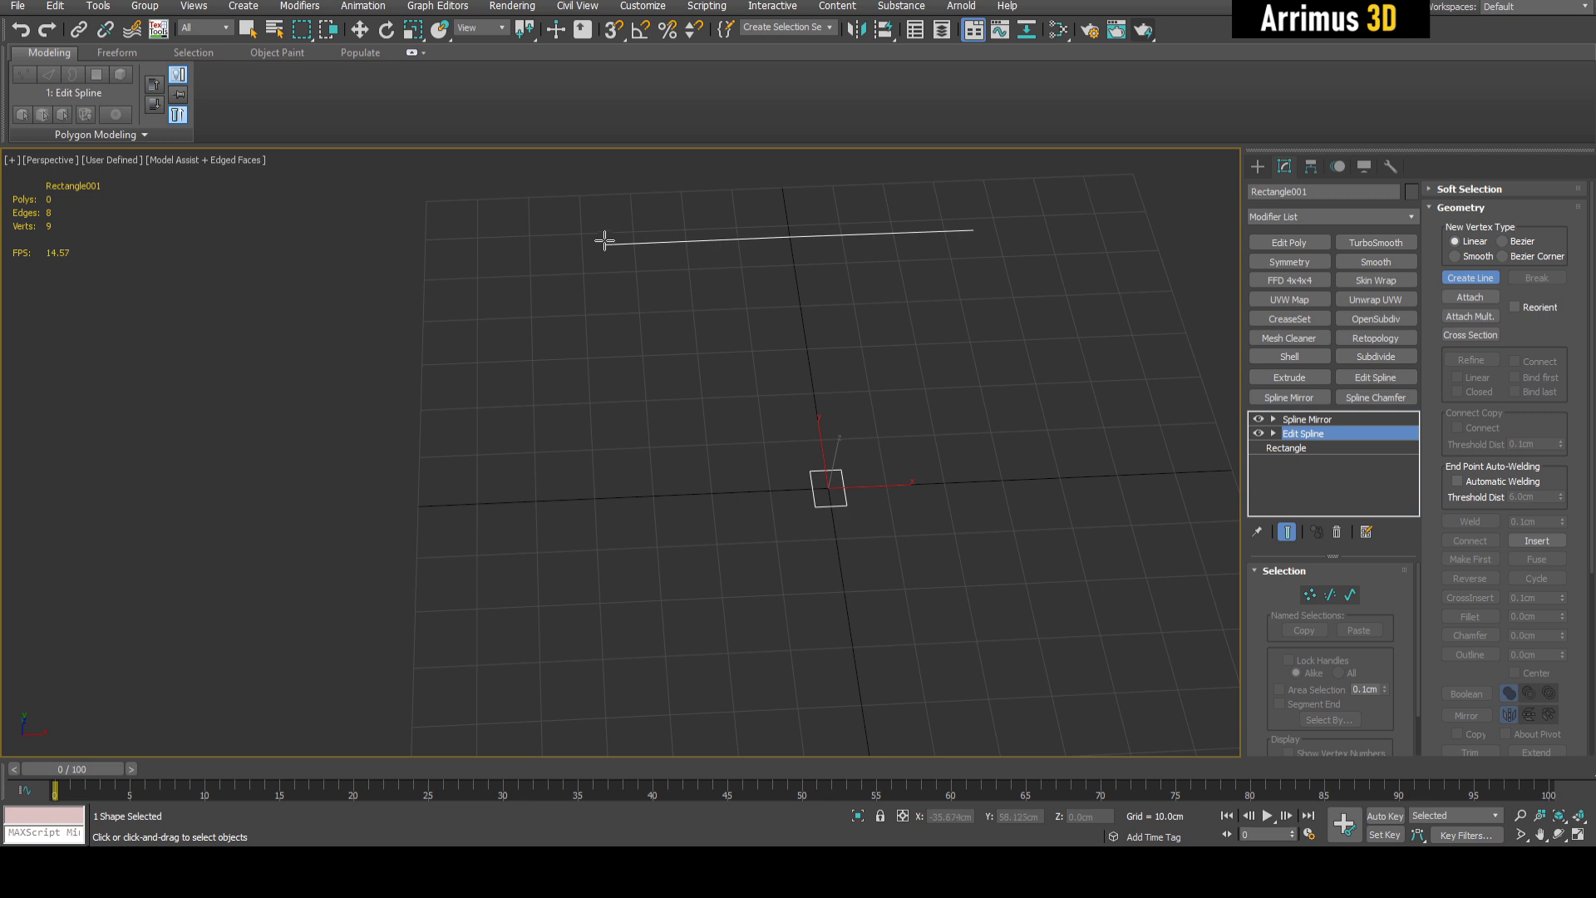
{"action": "left_click", "coordinate": [605, 249]}
{"action": "middle_click_drag", "start_coordinate": [499, 342], "coordinate": [527, 338], "text": "alt"}
{"action": "left_click", "coordinate": [509, 338]}
{"action": "left_click", "coordinate": [511, 409]}
{"action": "left_click", "coordinate": [557, 463]}
{"action": "left_click", "coordinate": [565, 607]}
{"action": "middle_click_drag", "start_coordinate": [565, 607], "coordinate": [556, 492]}
{"action": "left_click", "coordinate": [652, 613]}
{"action": "left_click", "coordinate": [812, 606]}
{"action": "right_click", "coordinate": [885, 599]}
{"action": "middle_click_drag", "start_coordinate": [888, 432], "coordinate": [963, 498]}
{"action": "key", "text": "w"}
Fillet the corner vertices of the half outline by about 4.8 cm
{"action": "key", "text": "1"}
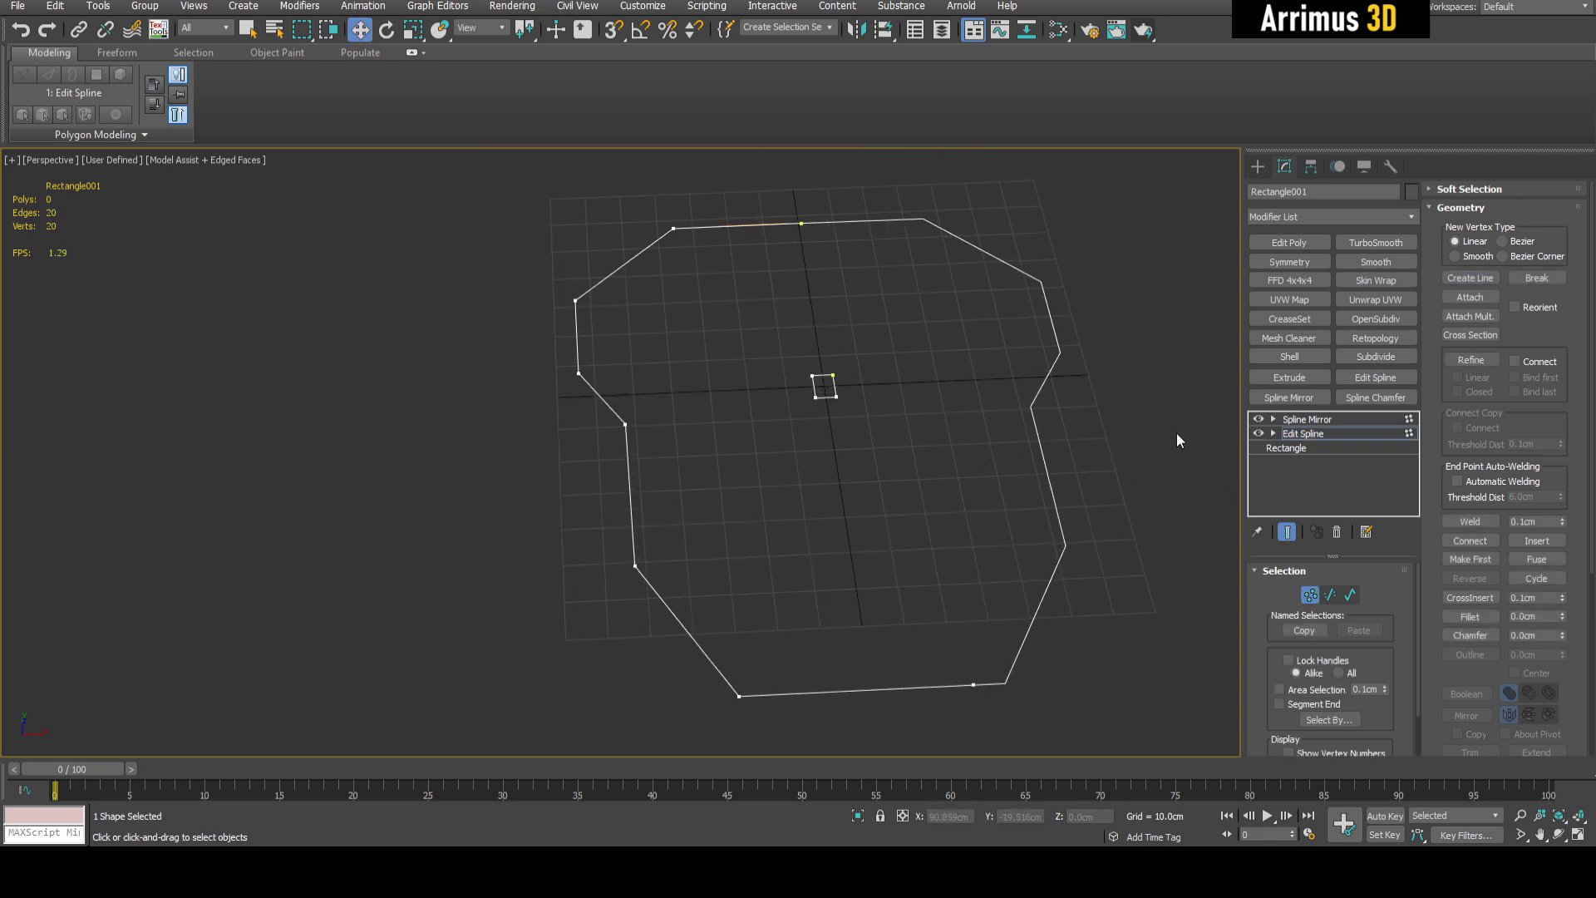
{"action": "left_click_drag", "start_coordinate": [751, 720], "coordinate": [751, 720]}
{"action": "left_click", "coordinate": [1486, 618]}
{"action": "middle_click_drag", "start_coordinate": [624, 471], "coordinate": [634, 471]}
{"action": "left_click", "coordinate": [637, 555]}
{"action": "mouse_move", "coordinate": [637, 555]}
{"action": "left_mouse_down"}
{"action": "mouse_move", "coordinate": [691, 505]}
{"action": "mouse_move", "coordinate": [644, 536]}
{"action": "left_mouse_up"}
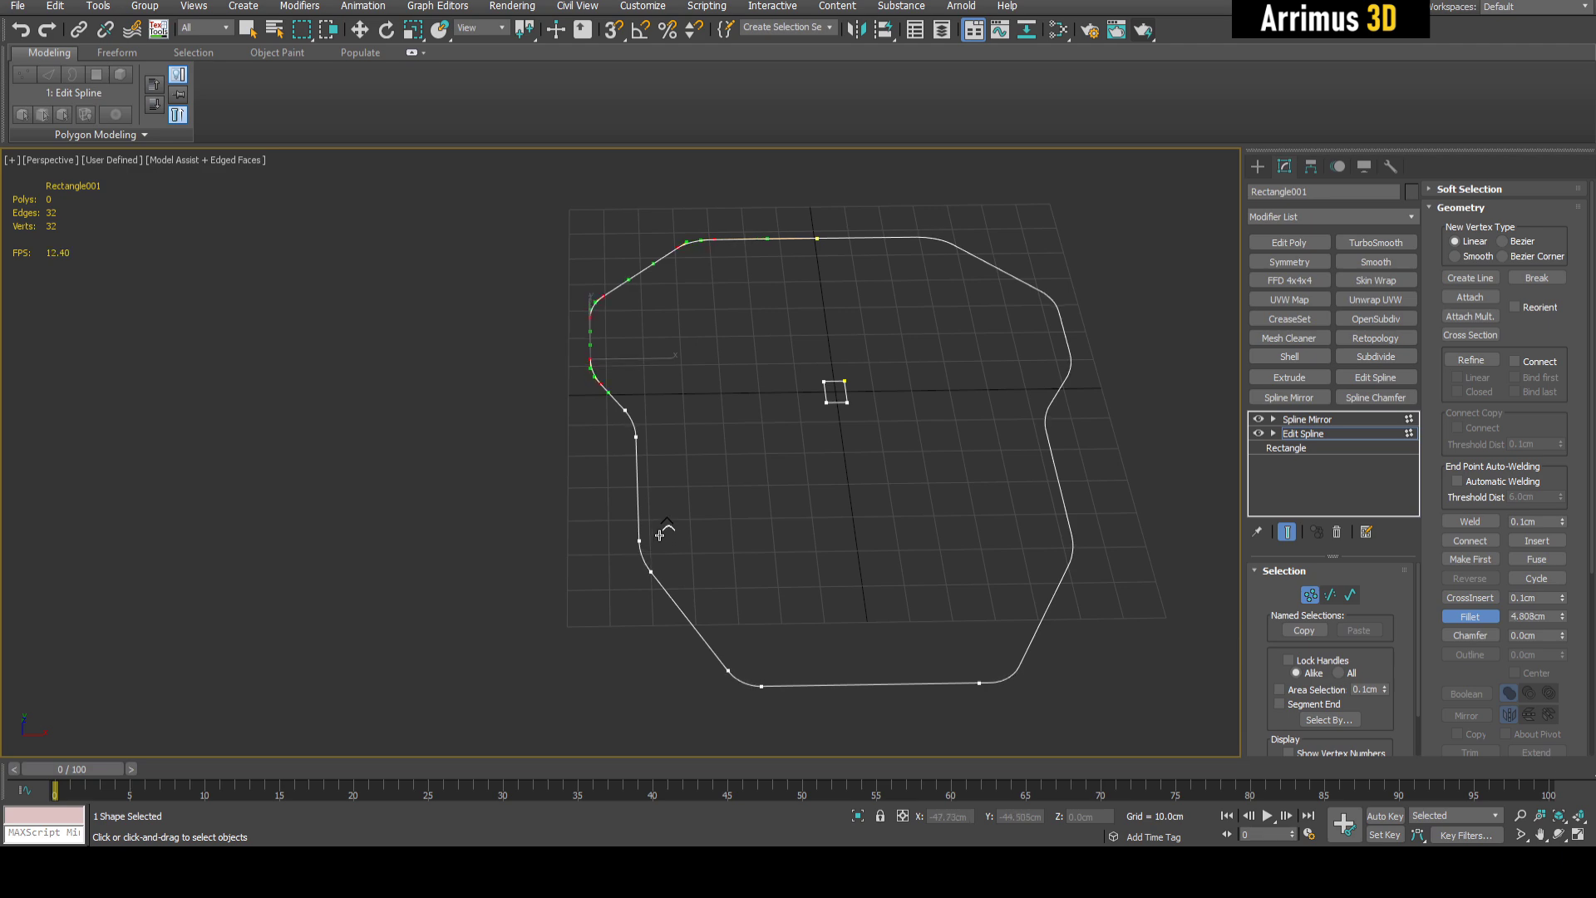
{"action": "right_click", "coordinate": [740, 491]}
Delete the small rectangle's spline at the center of the outline
{"action": "middle_click_drag", "start_coordinate": [811, 424], "coordinate": [800, 462]}
{"action": "scroll", "coordinate": [801, 462], "scroll_direction": "up", "scroll_amount": 3}
{"action": "key", "text": "3"}
{"action": "left_click", "coordinate": [713, 426]}
{"action": "scroll", "coordinate": [819, 456], "scroll_direction": "down", "scroll_amount": 5}
{"action": "key", "text": "Delete"}
{"action": "middle_click_drag", "start_coordinate": [815, 482], "coordinate": [810, 461], "text": "alt"}
{"action": "key", "text": "1"}
{"action": "scroll", "coordinate": [811, 458], "scroll_direction": "up", "scroll_amount": 3}
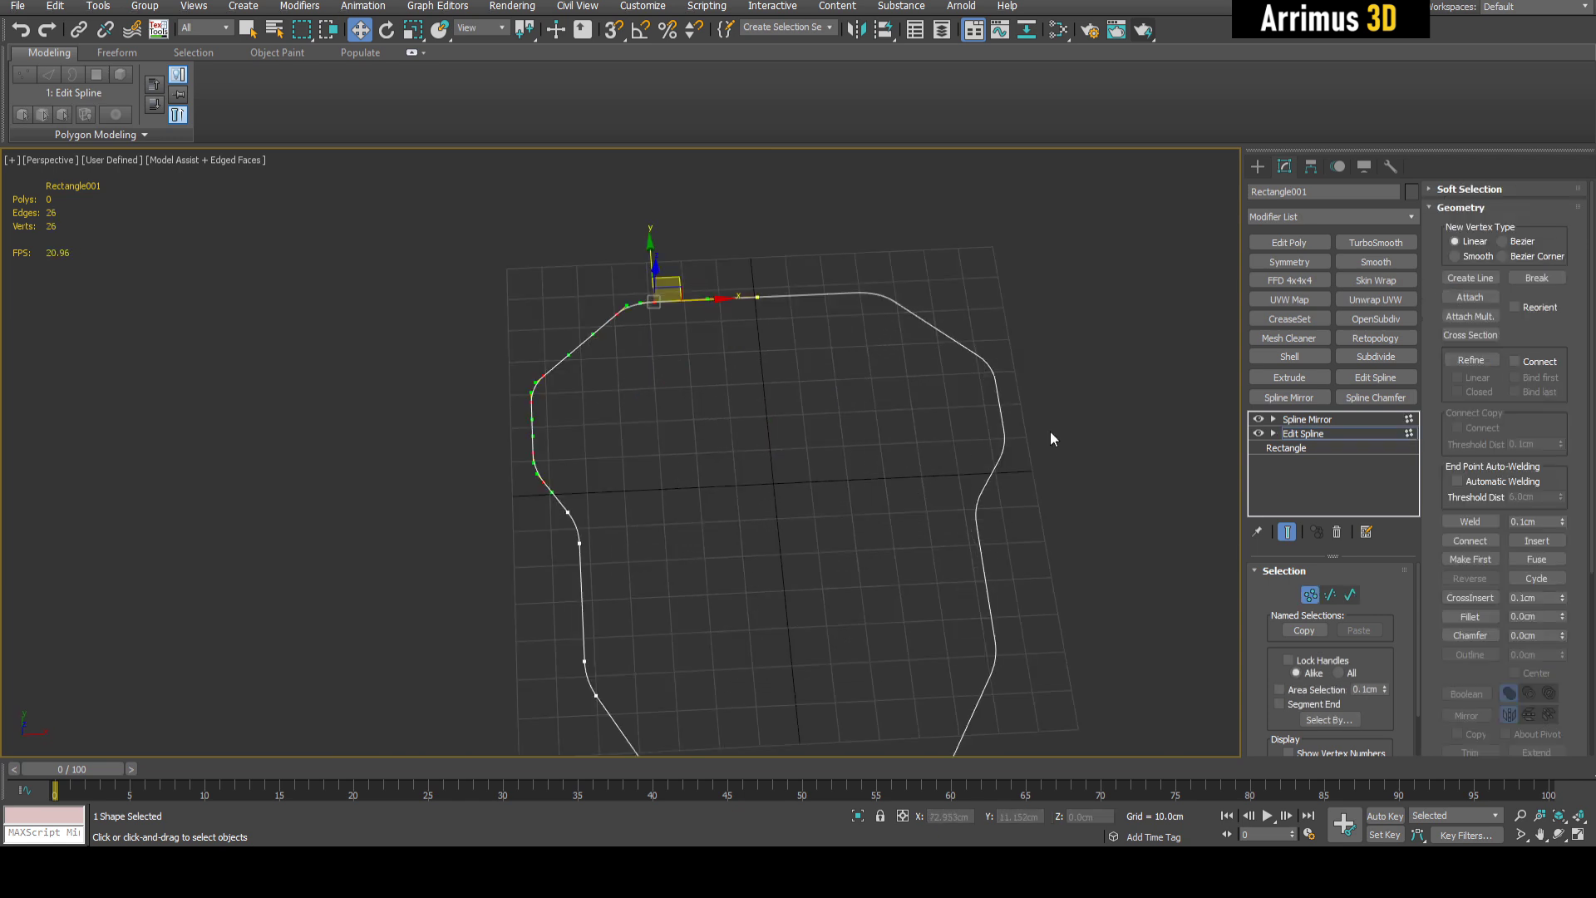
Hide the end result and select the entire half outline at spline level
{"action": "middle_click_drag", "start_coordinate": [748, 399], "coordinate": [977, 205], "text": "alt"}
{"action": "key", "text": "3"}
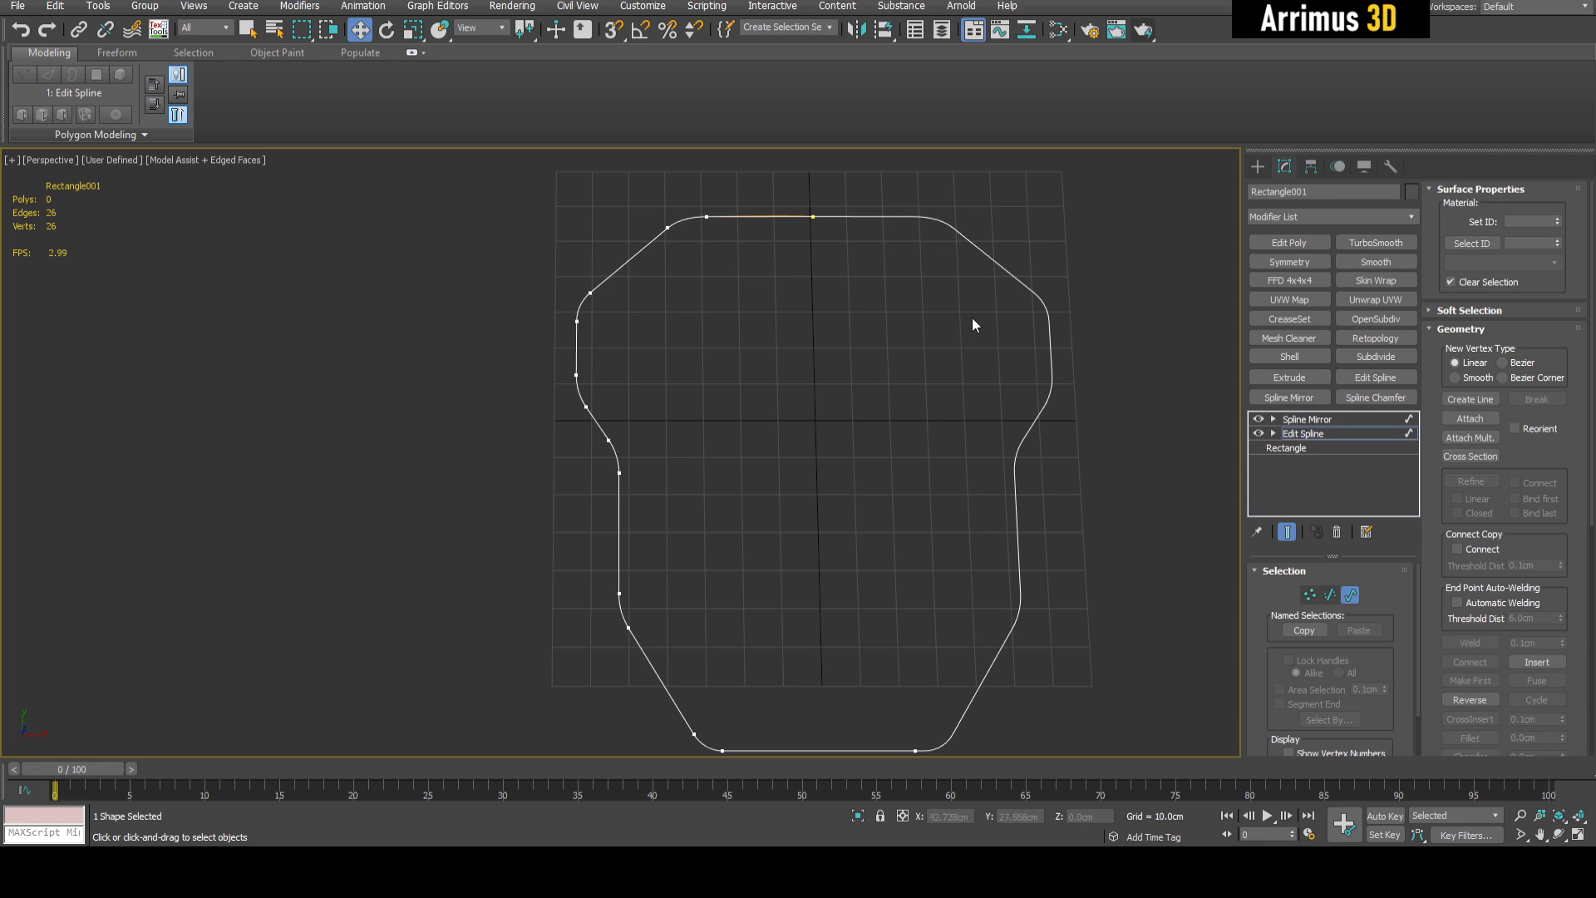
{"action": "key", "text": "grave"}
{"action": "left_click_drag", "start_coordinate": [880, 183], "coordinate": [782, 258]}
{"action": "middle_click_drag", "start_coordinate": [888, 393], "coordinate": [903, 357]}
Try to offset the selected half outline inward with the Outline tool
{"action": "left_click", "coordinate": [1537, 662]}
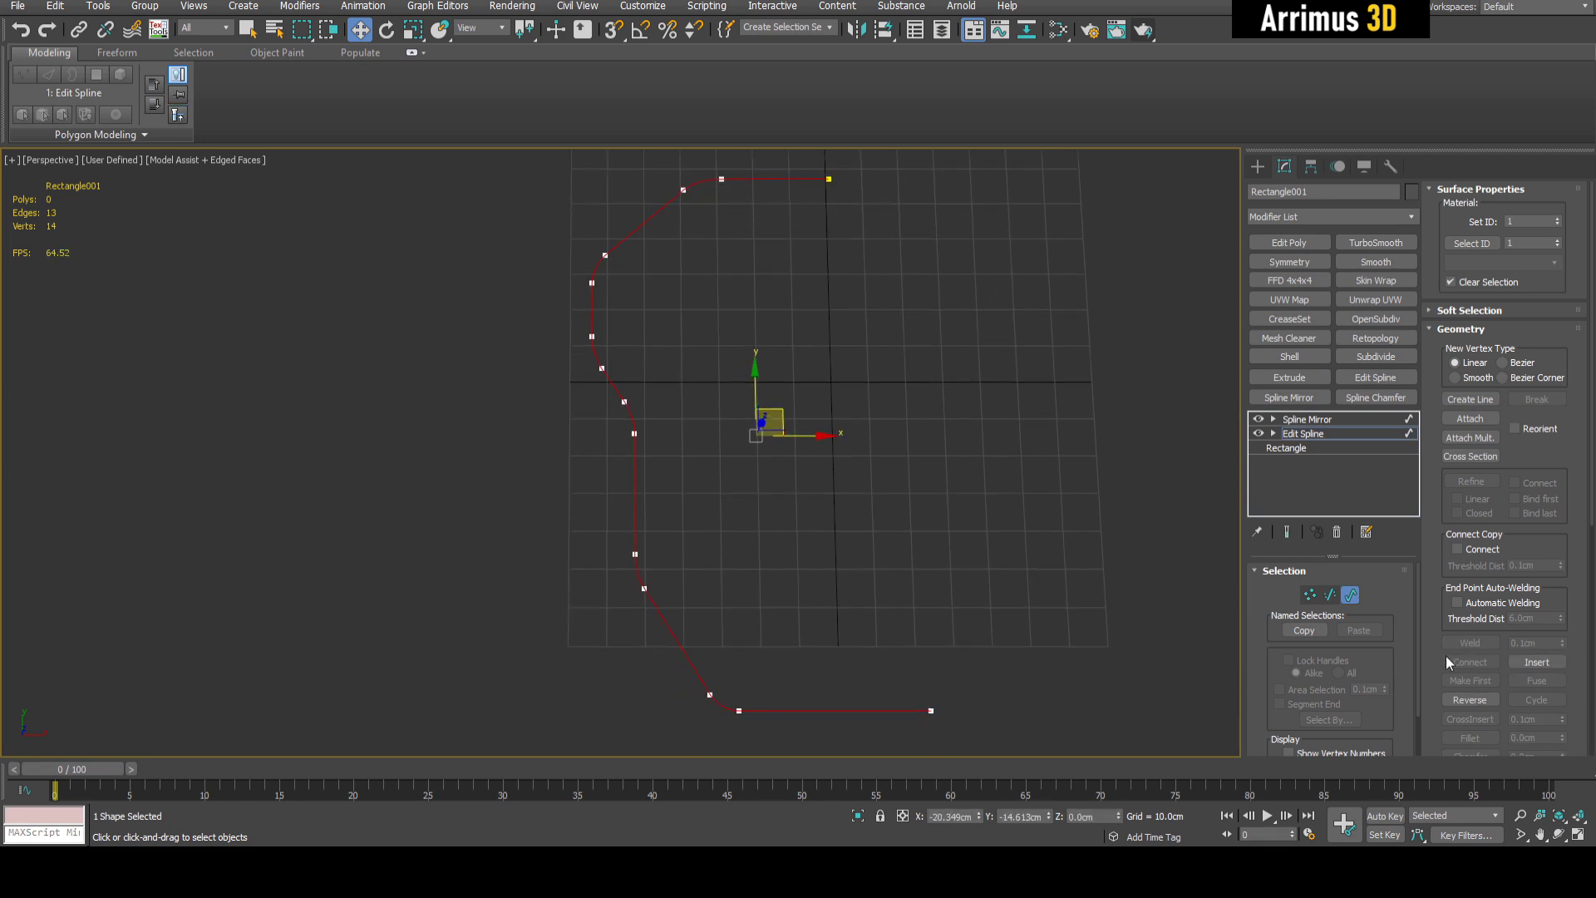
{"action": "left_click_drag", "start_coordinate": [1443, 656], "coordinate": [1442, 469]}
{"action": "left_click", "coordinate": [1470, 592]}
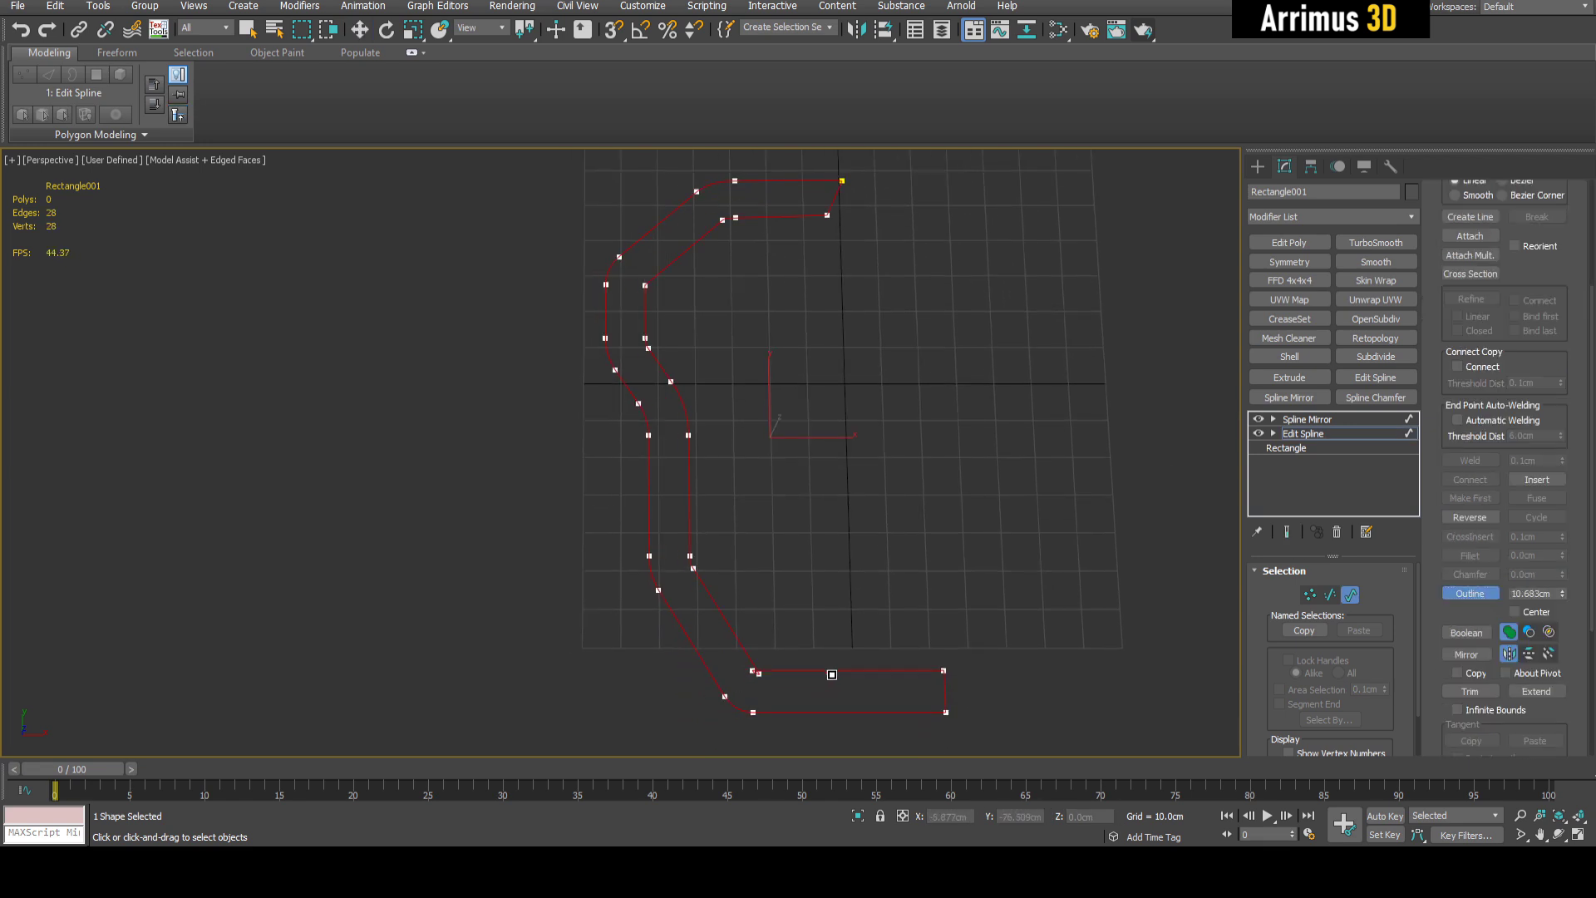
{"action": "left_click_drag", "start_coordinate": [862, 630], "coordinate": [915, 550]}
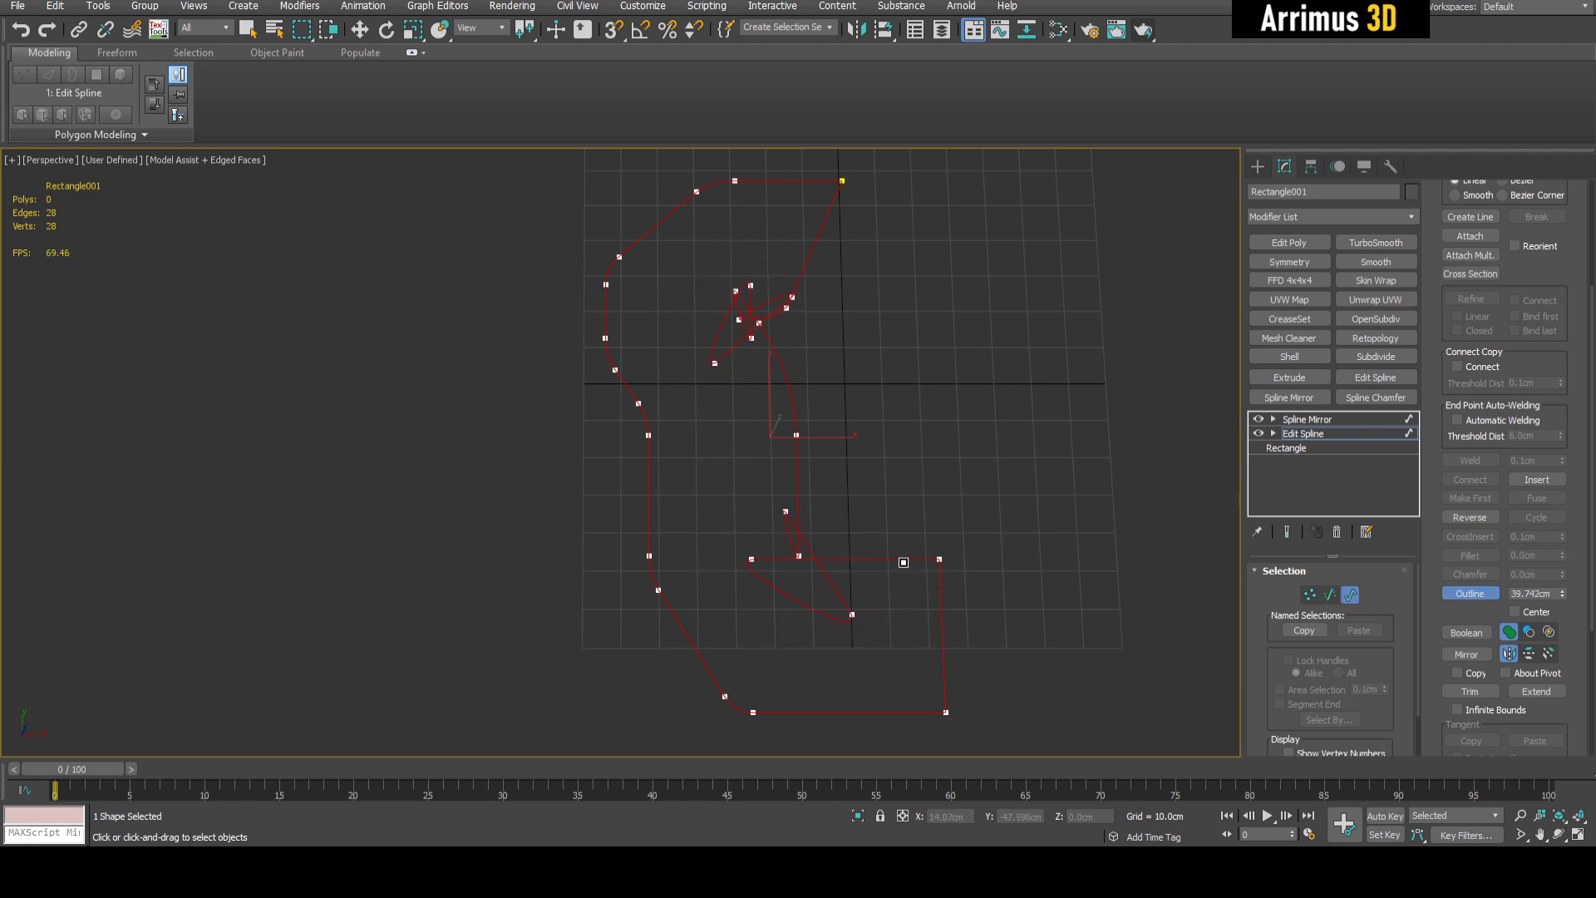
{"action": "left_click_drag", "start_coordinate": [842, 614], "coordinate": [808, 599]}
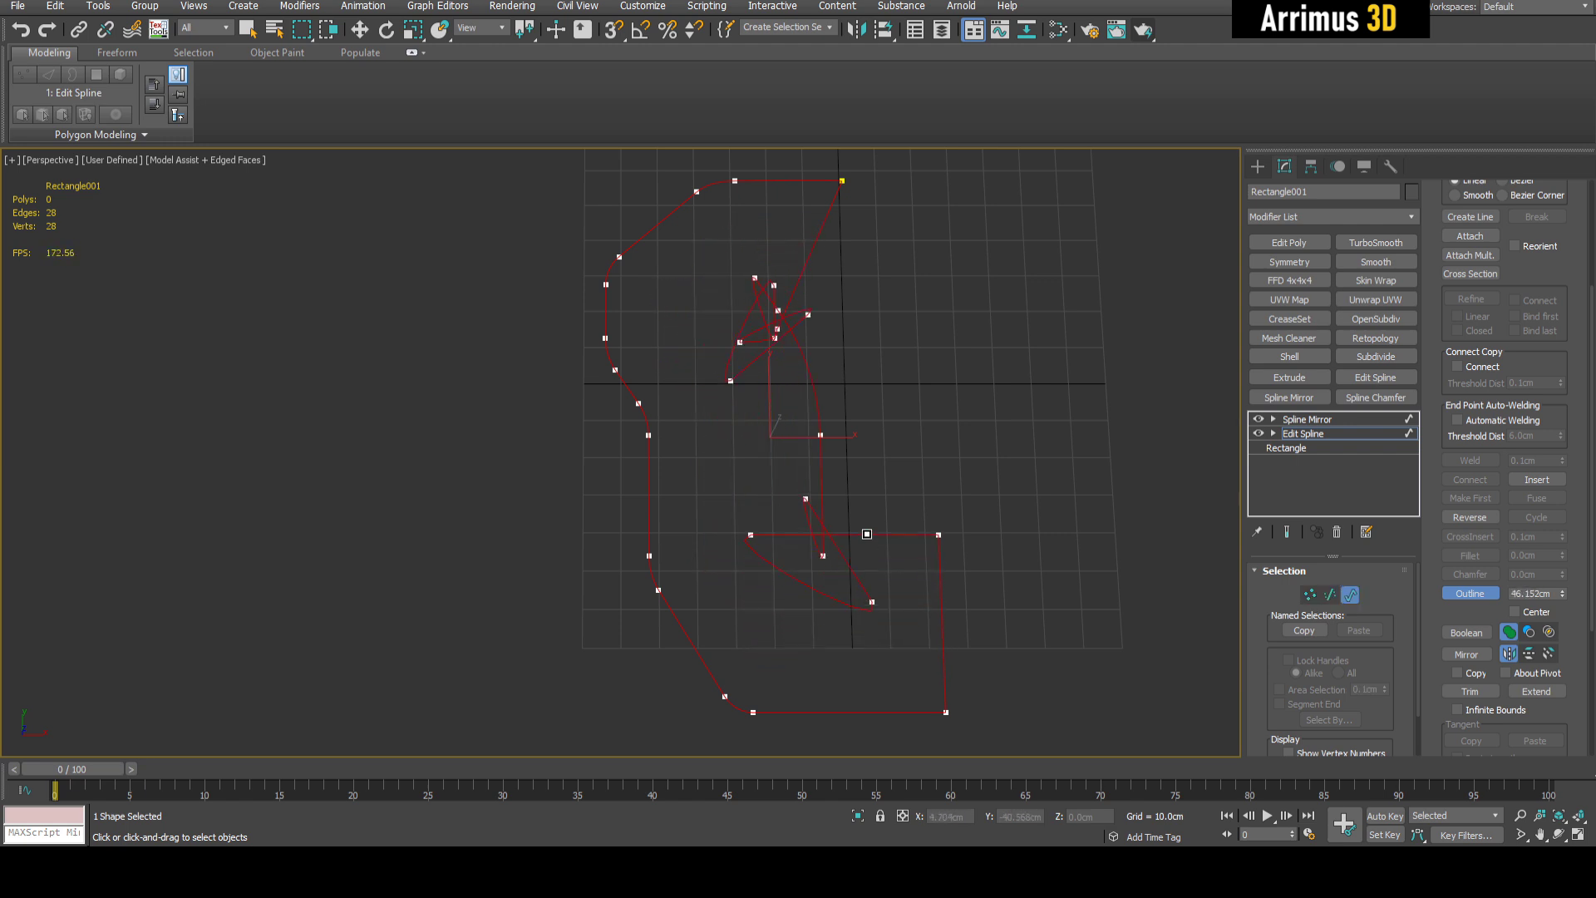
{"action": "left_click_drag", "start_coordinate": [864, 517], "coordinate": [405, 602]}
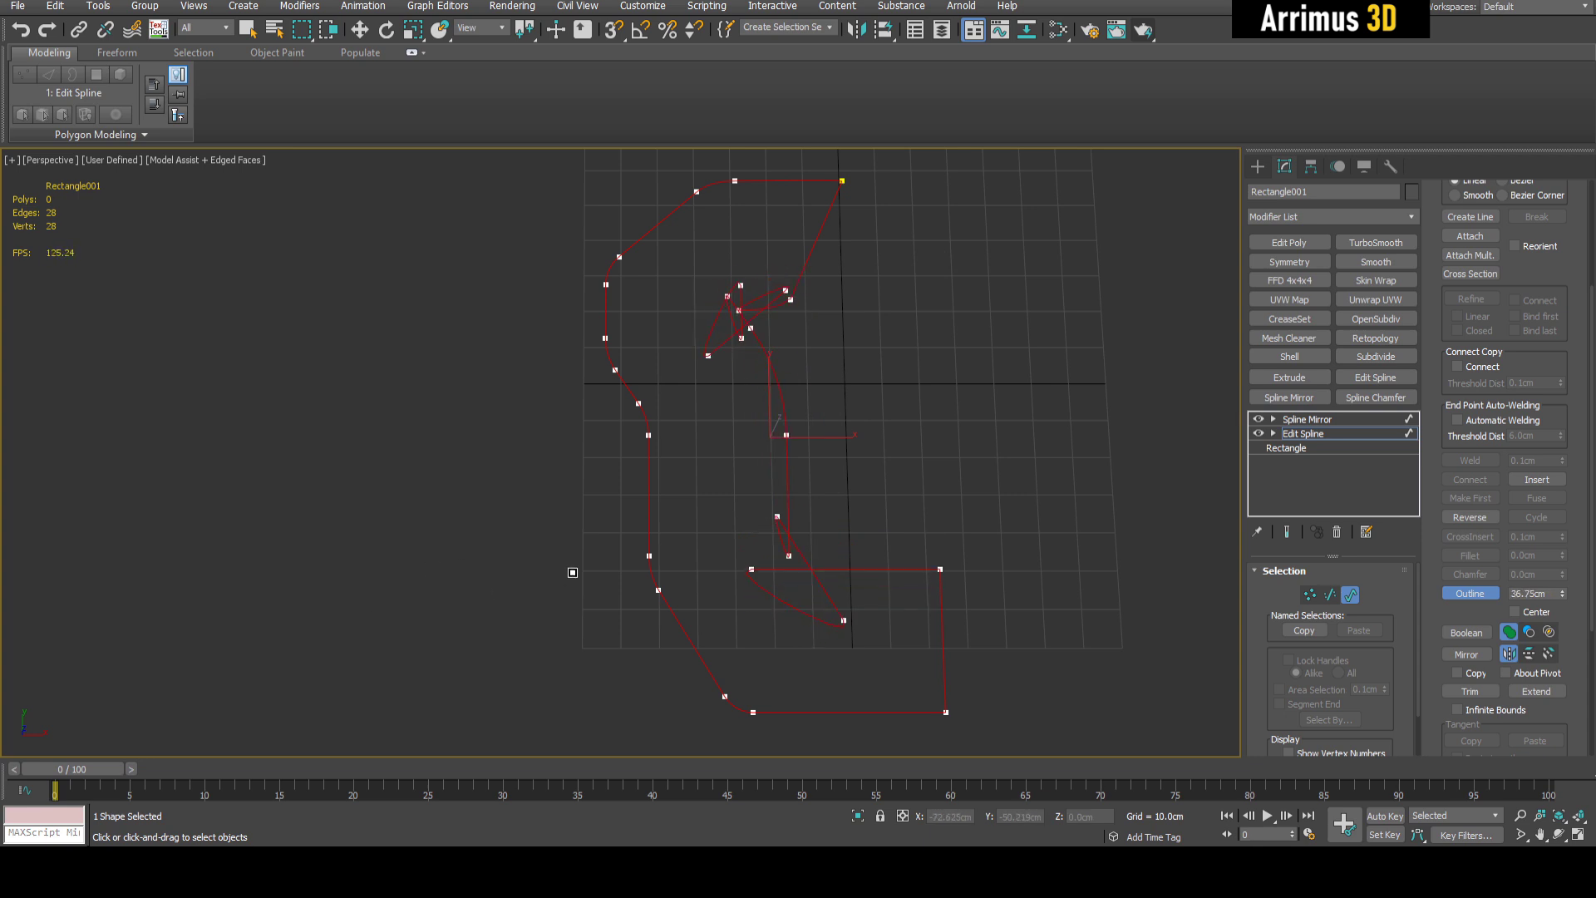
{"action": "left_click_drag", "start_coordinate": [571, 571], "coordinate": [624, 594]}
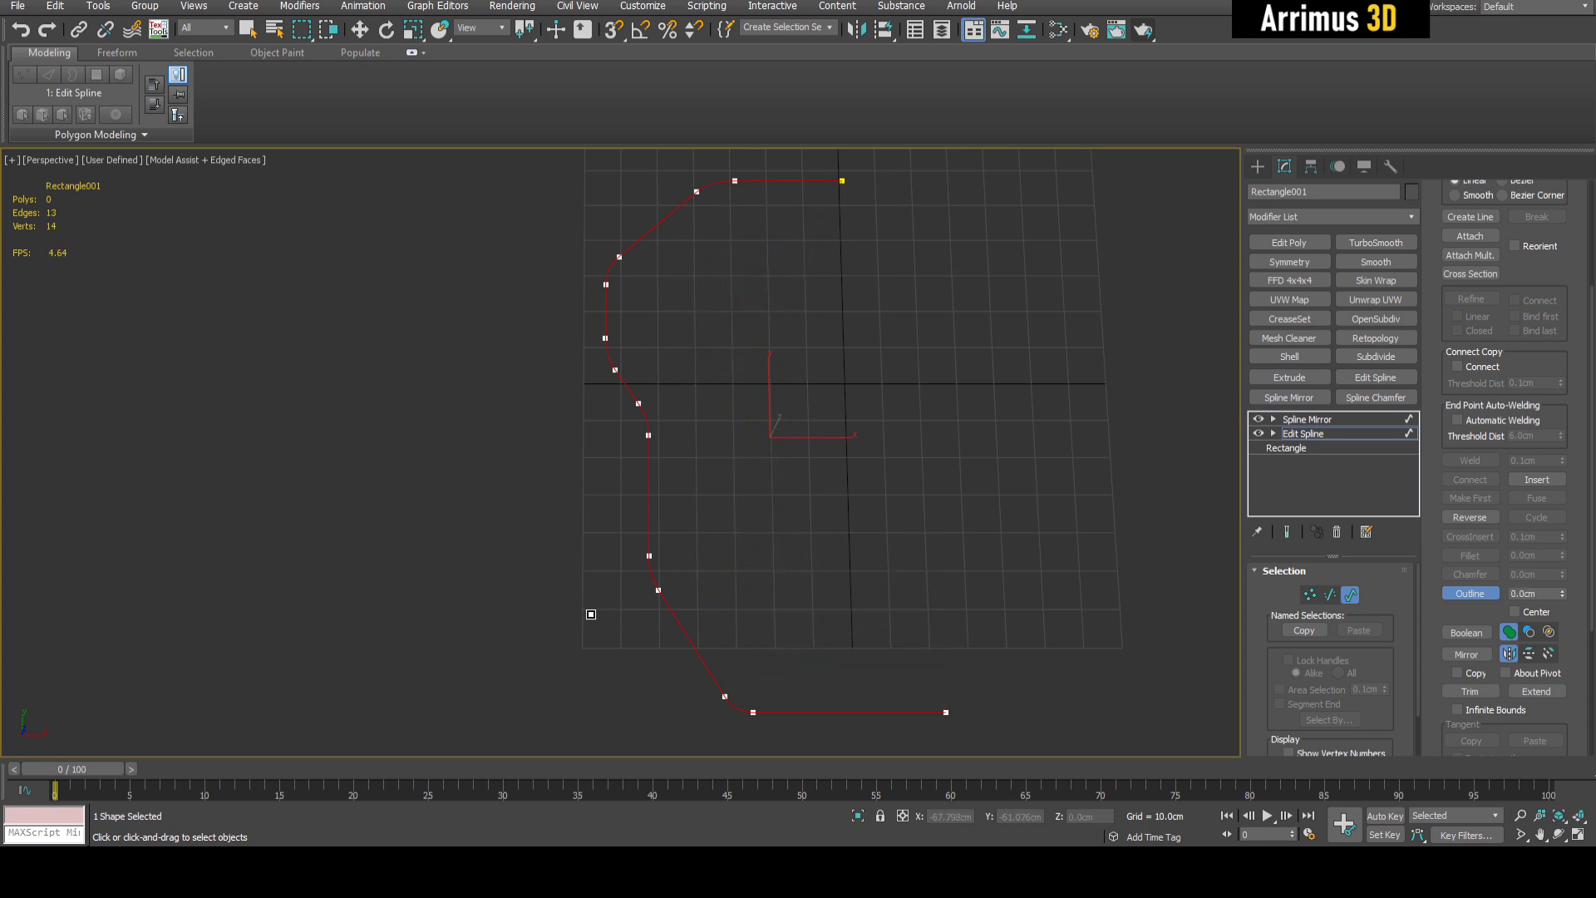
{"action": "key", "text": "w"}
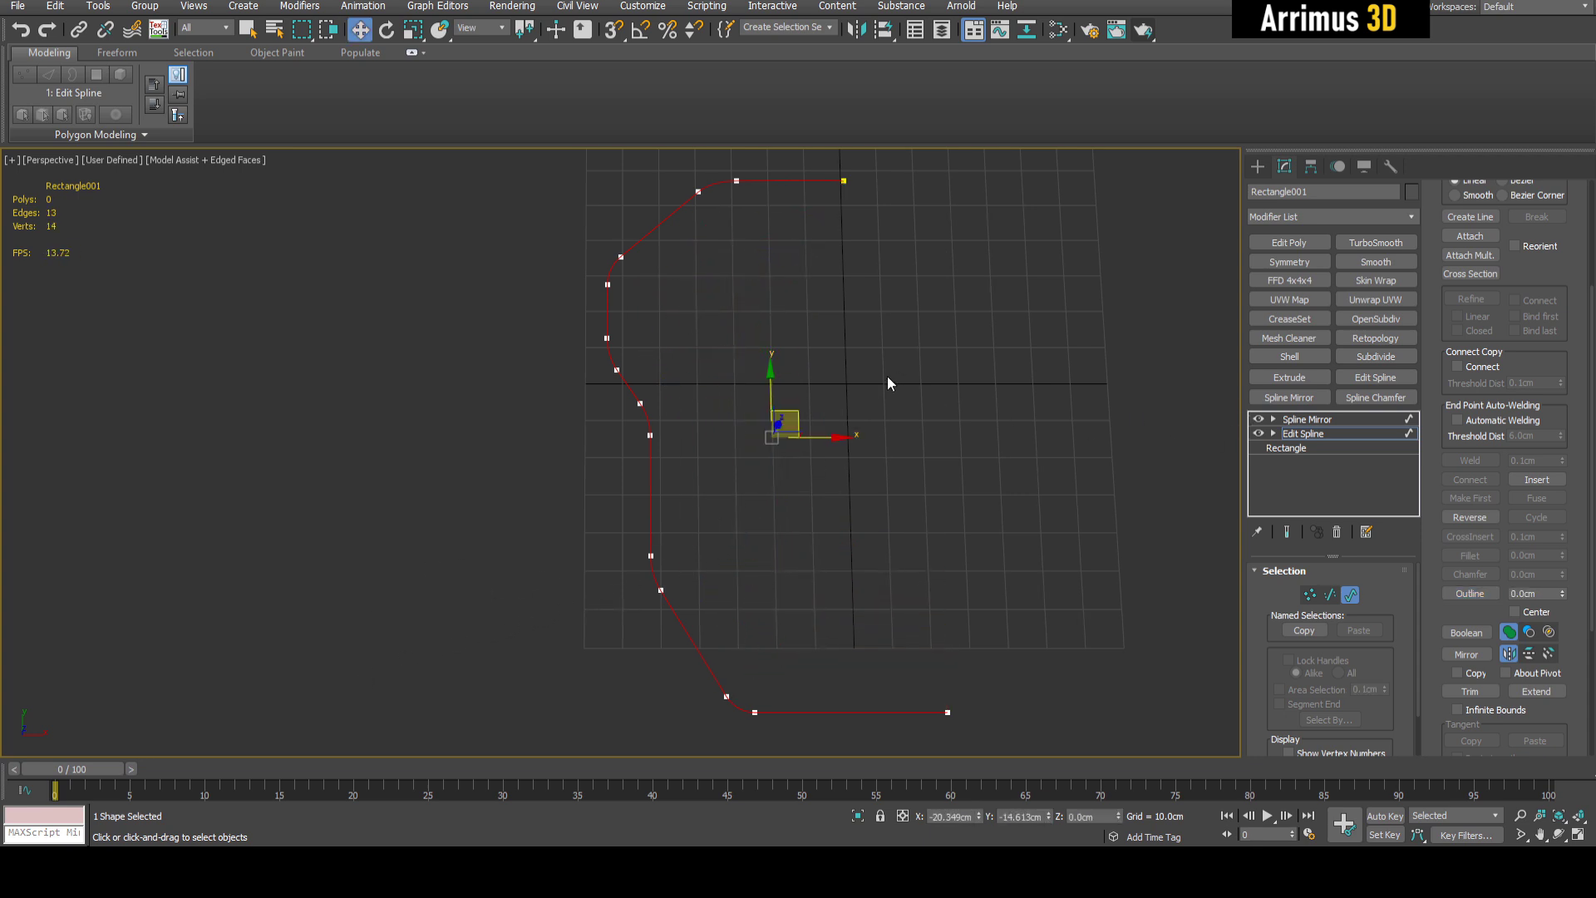
Make a smaller scaled copy of the half outline spline and position it inside the original
{"action": "key", "text": "r"}
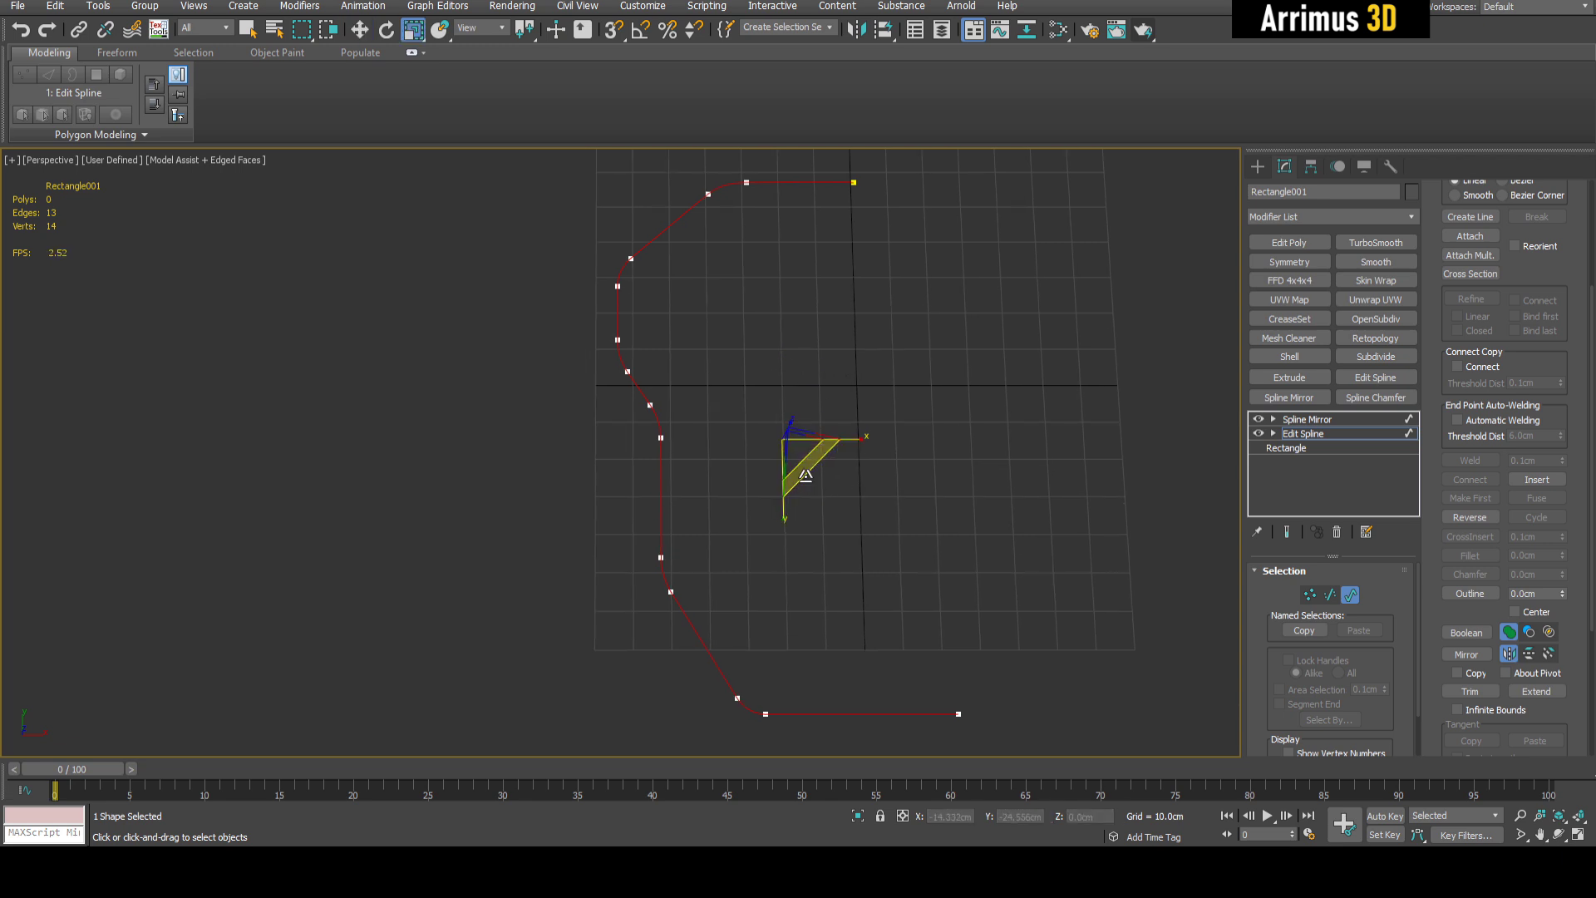
{"action": "left_click_drag", "start_coordinate": [805, 475], "coordinate": [790, 412], "text": "shift"}
{"action": "key", "text": "w"}
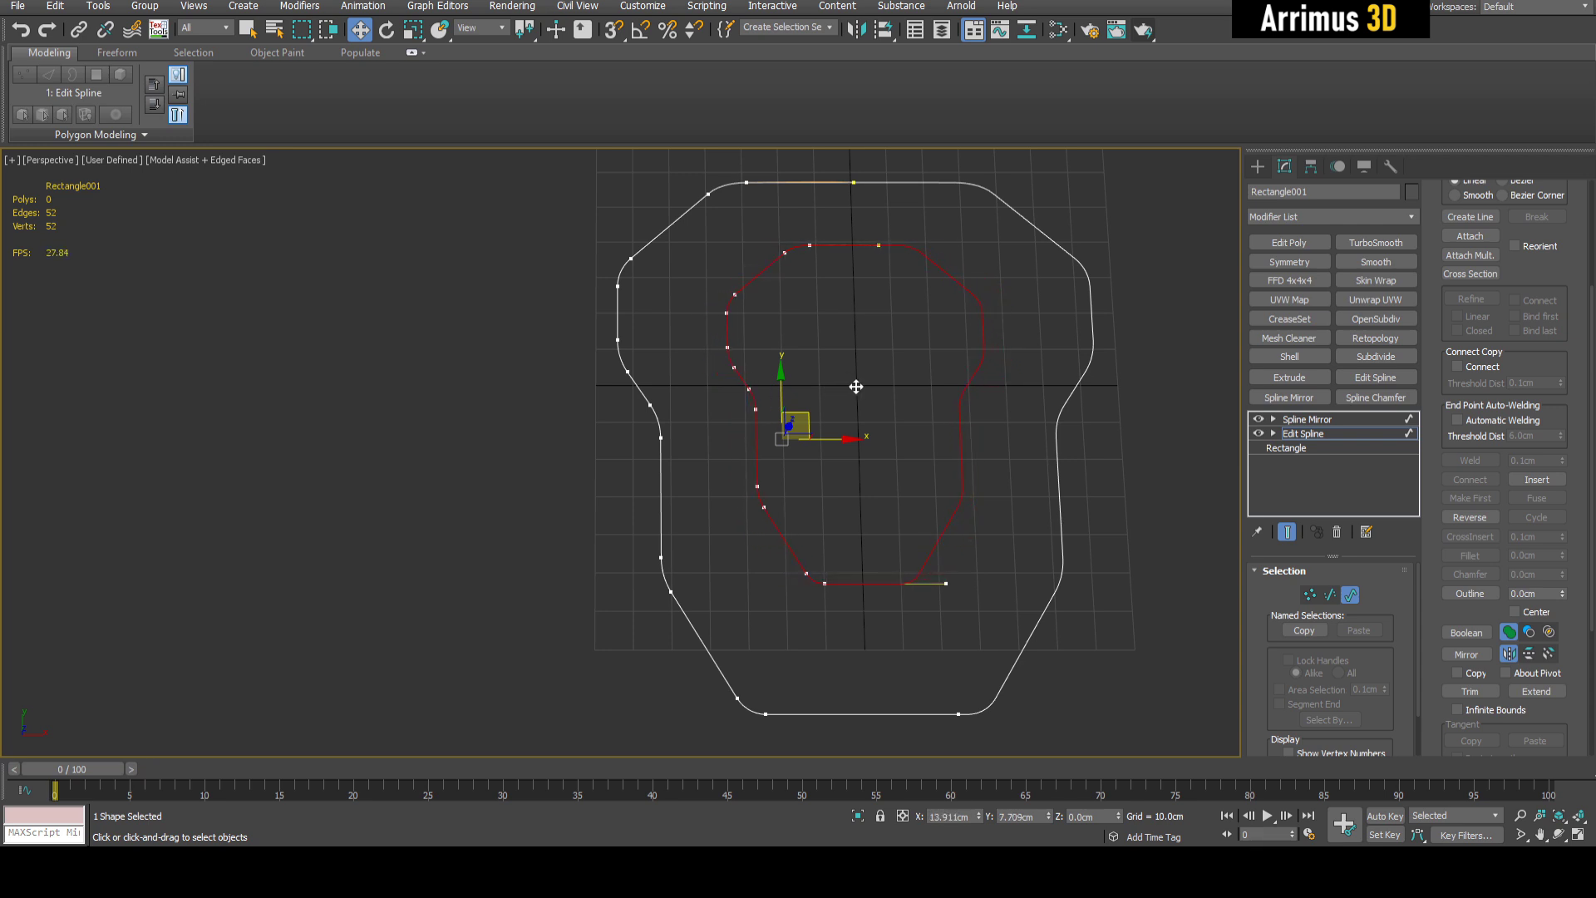
{"action": "key", "text": "3"}
{"action": "middle_click_drag", "start_coordinate": [846, 387], "coordinate": [799, 435]}
{"action": "scroll", "coordinate": [843, 417], "scroll_direction": "down", "scroll_amount": 4}
{"action": "scroll", "coordinate": [799, 433], "scroll_direction": "up", "scroll_amount": 3}
{"action": "middle_click_drag", "start_coordinate": [704, 491], "coordinate": [707, 487]}
Draw a three-segment bracket-shaped line crossing the inner outline's side twice, and add a second Edit Spline modifier
{"action": "key", "text": "1"}
{"action": "scroll", "coordinate": [1448, 283], "scroll_direction": "up", "scroll_amount": 3}
{"action": "left_click", "coordinate": [1464, 278]}
{"action": "middle_click_drag", "start_coordinate": [636, 487], "coordinate": [689, 473]}
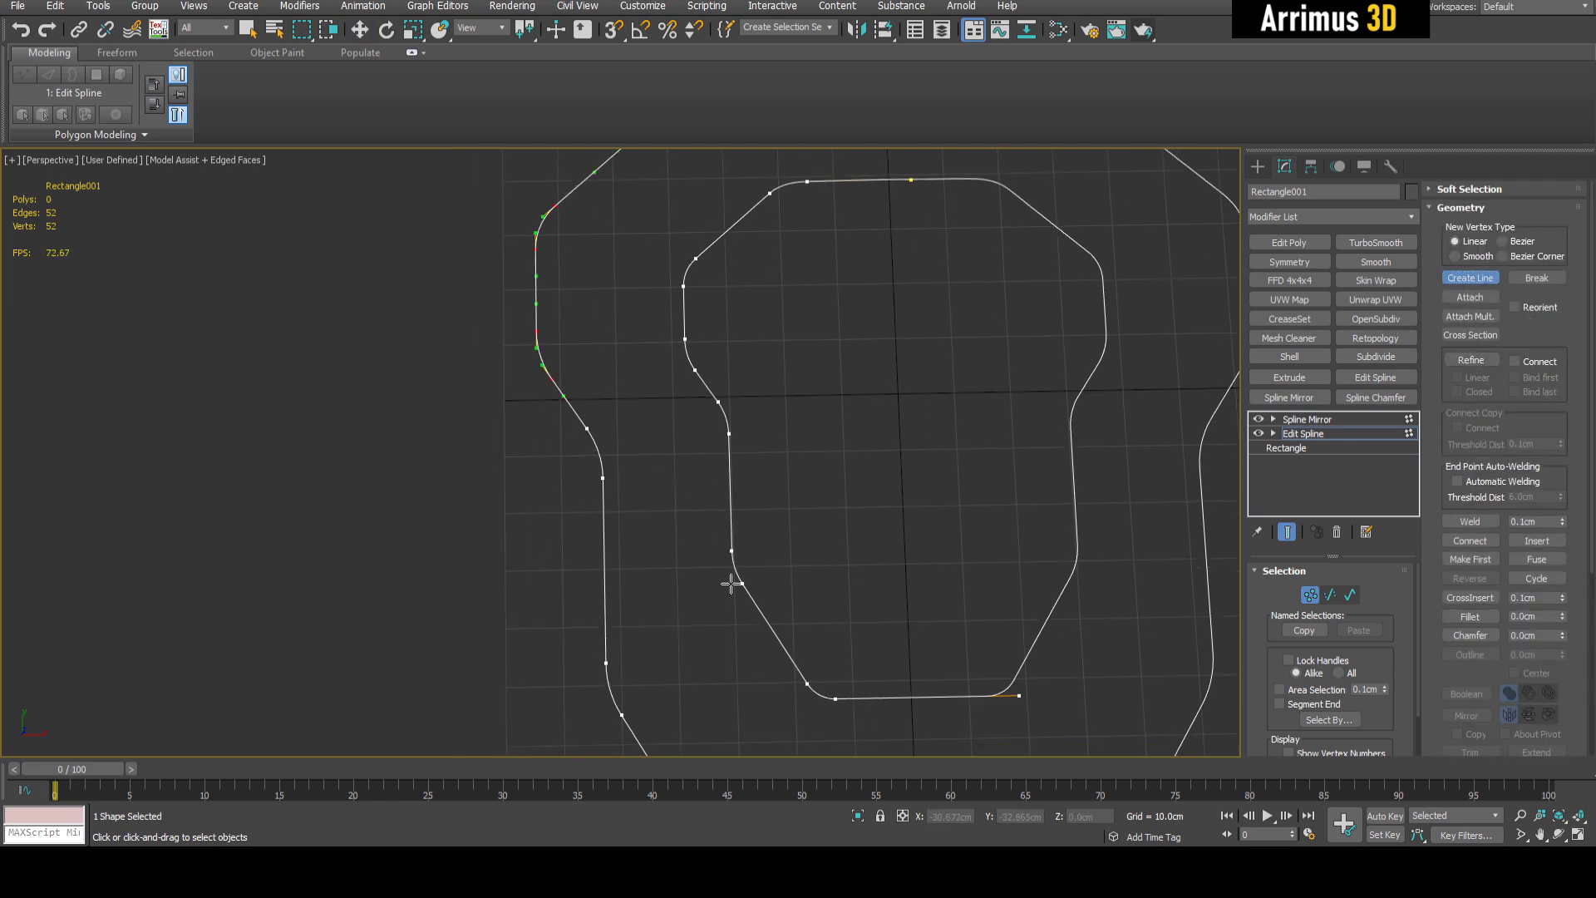
{"action": "left_click", "coordinate": [788, 511]}
{"action": "left_click", "coordinate": [786, 352]}
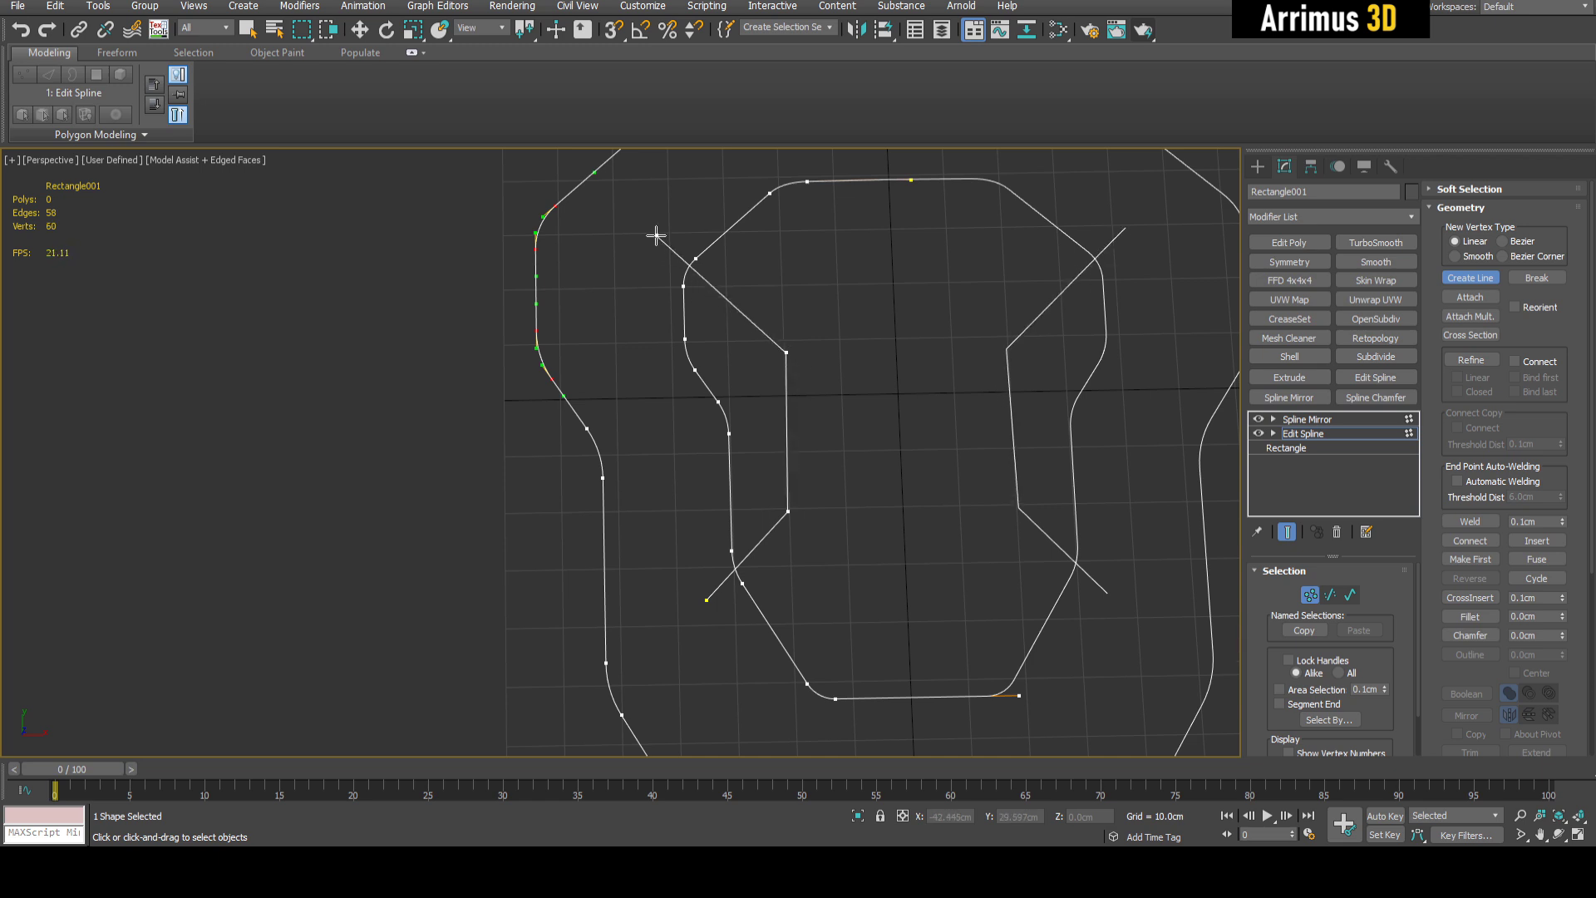
{"action": "right_click", "coordinate": [832, 328]}
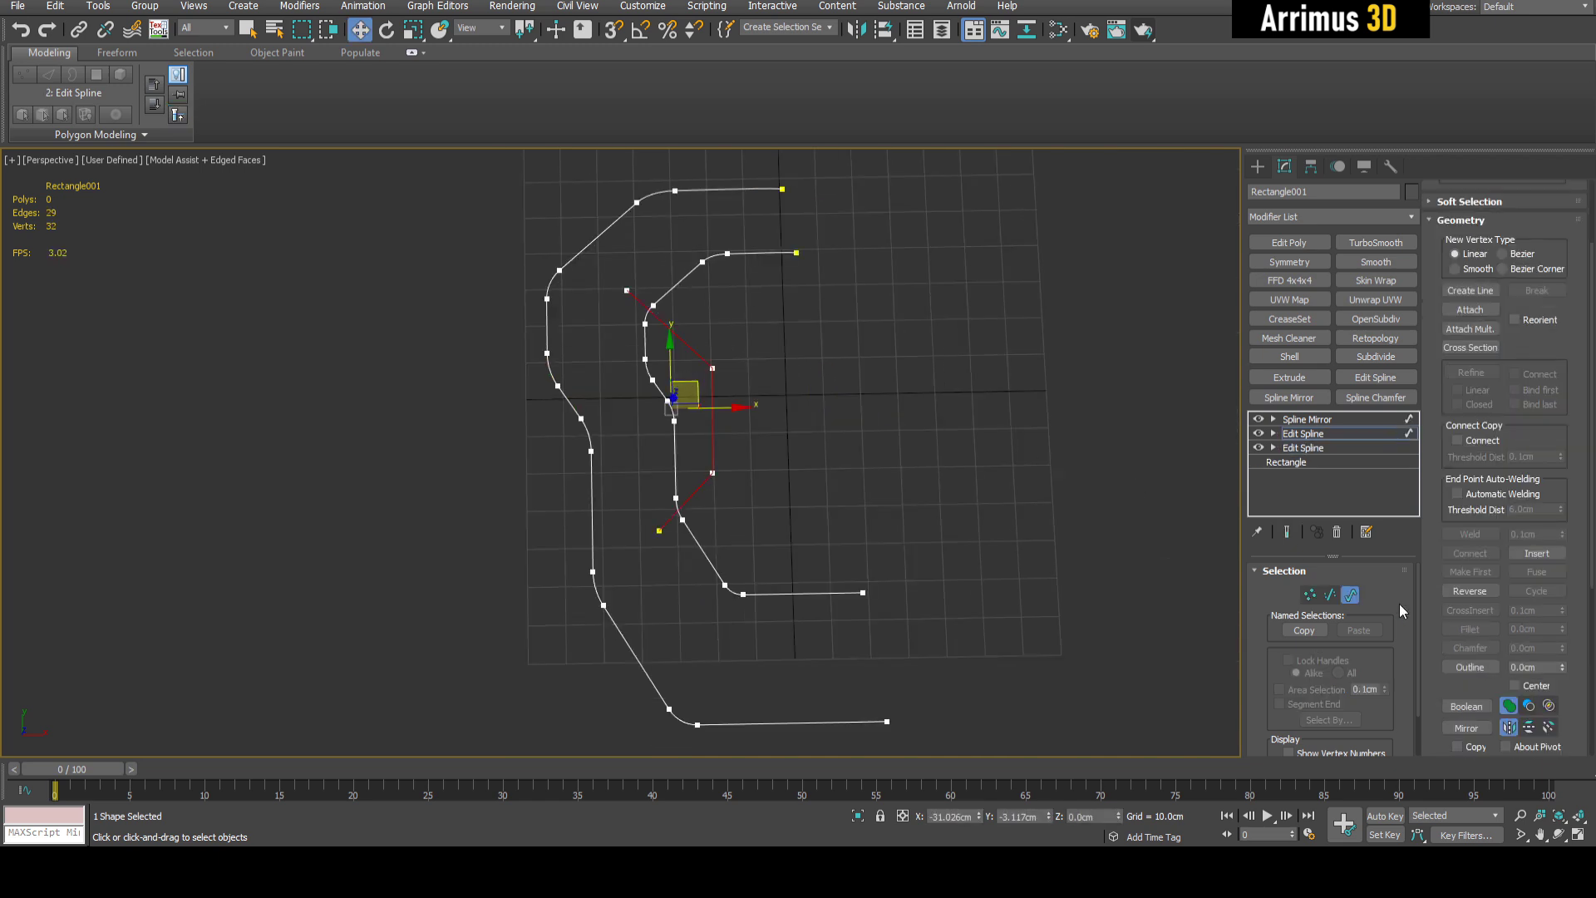
Outline the bracket-shaped line into a closed strip and trim away the segments where it overlaps the inner outline
{"action": "left_click", "coordinate": [1469, 666]}
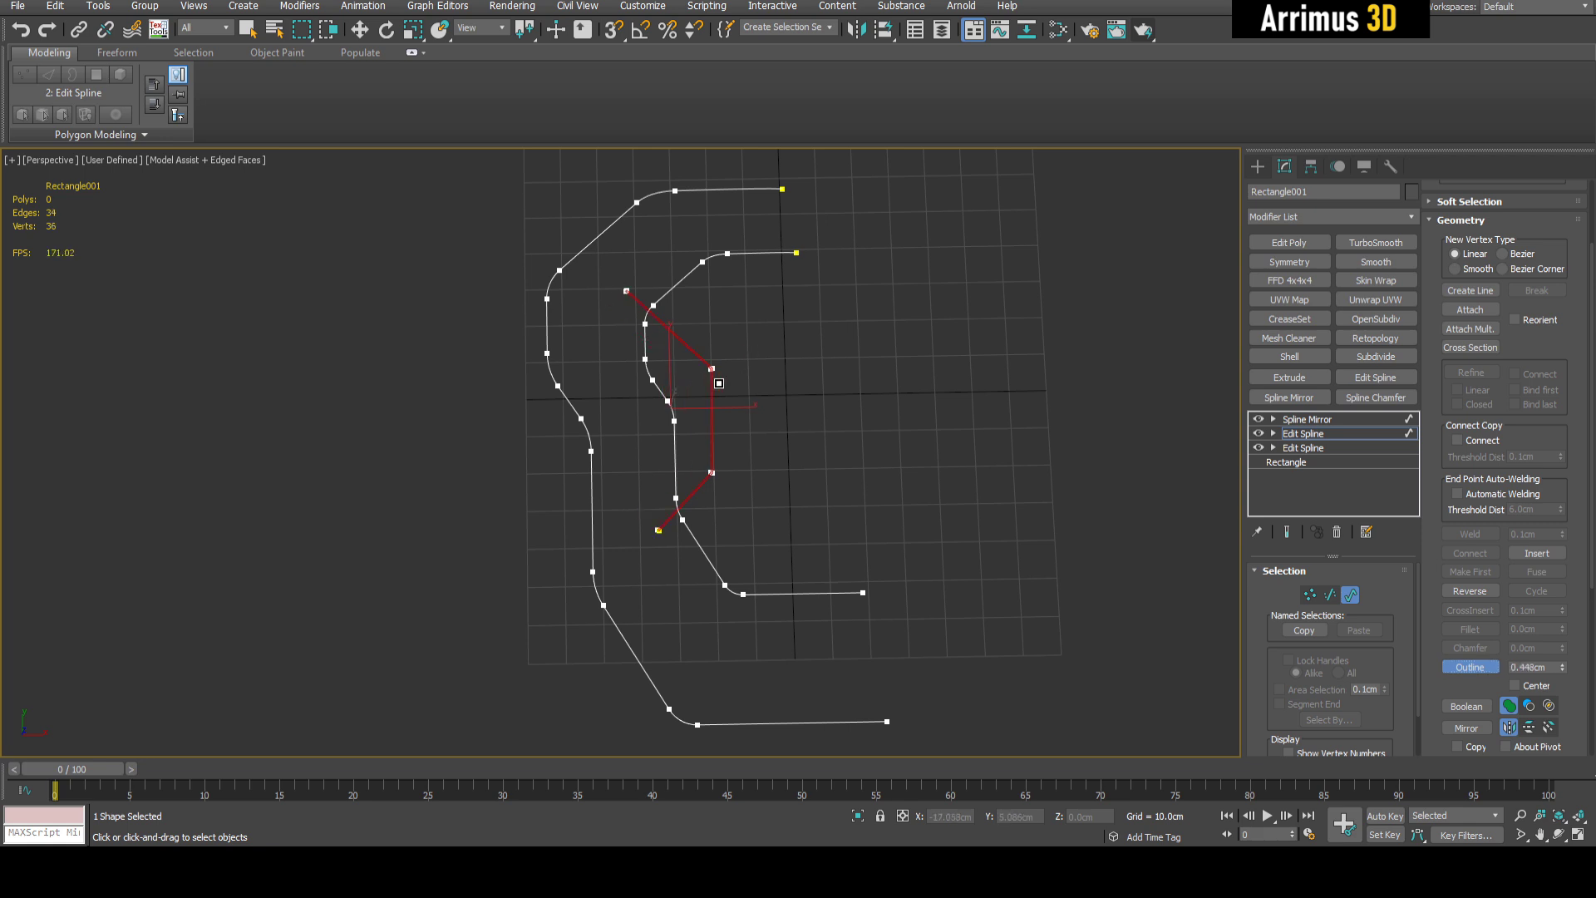
{"action": "scroll", "coordinate": [1504, 499], "scroll_direction": "down", "scroll_amount": 5}
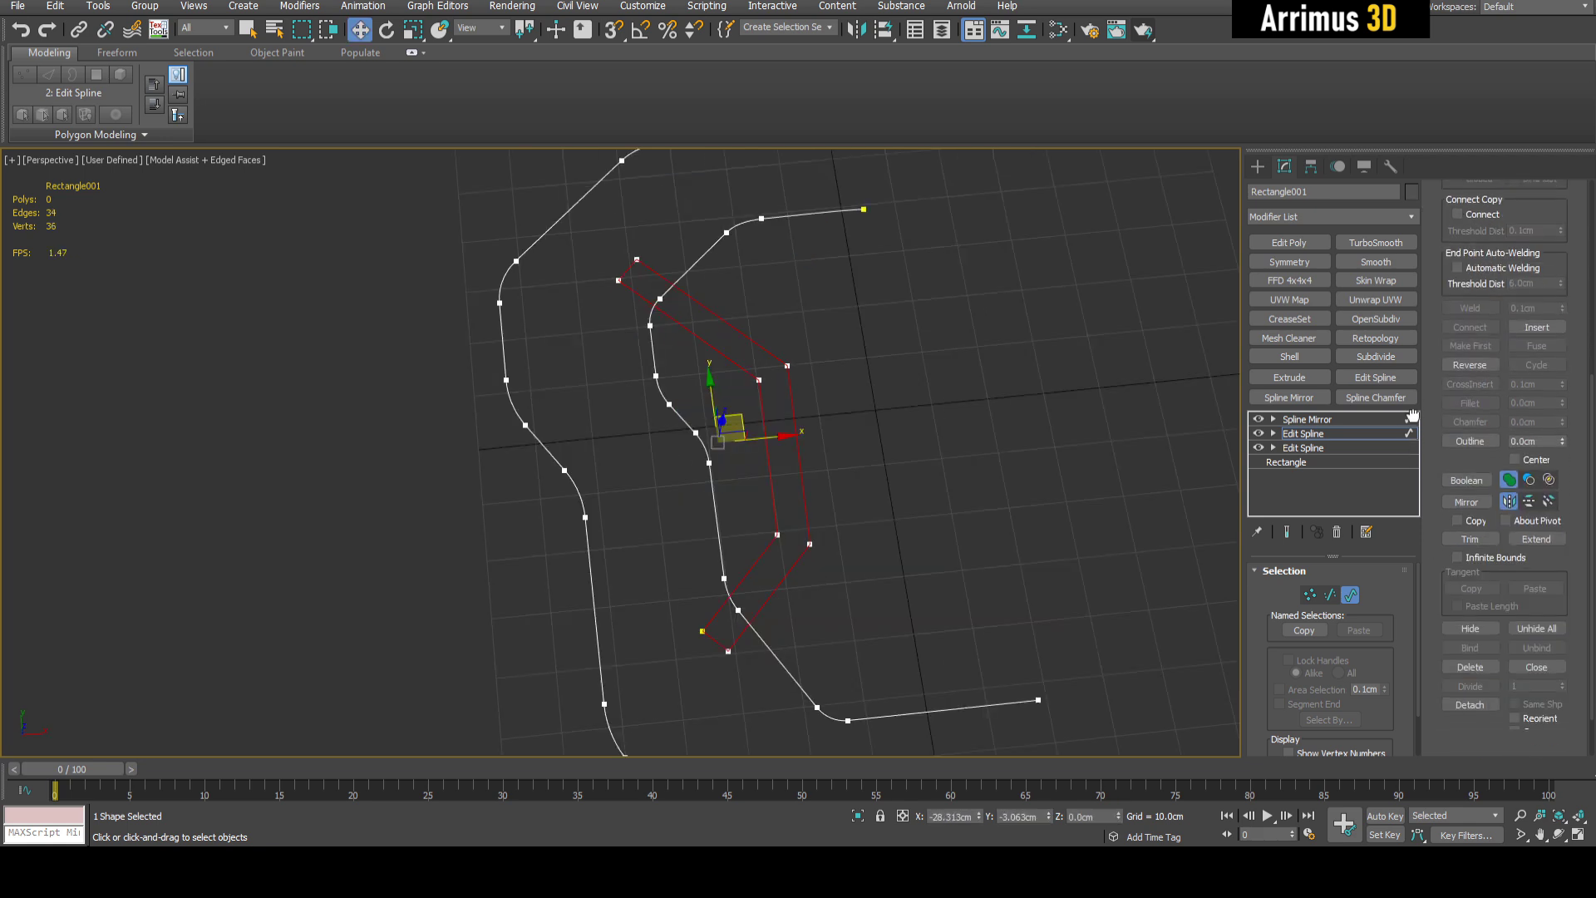
{"action": "left_click", "coordinate": [1470, 523]}
{"action": "scroll", "coordinate": [751, 513], "scroll_direction": "up", "scroll_amount": 3}
{"action": "middle_click_drag", "start_coordinate": [645, 592], "coordinate": [751, 513]}
{"action": "middle_click_drag", "start_coordinate": [887, 533], "coordinate": [865, 521]}
{"action": "left_click", "coordinate": [890, 533]}
{"action": "middle_click_drag", "start_coordinate": [890, 327], "coordinate": [813, 405], "text": "alt"}
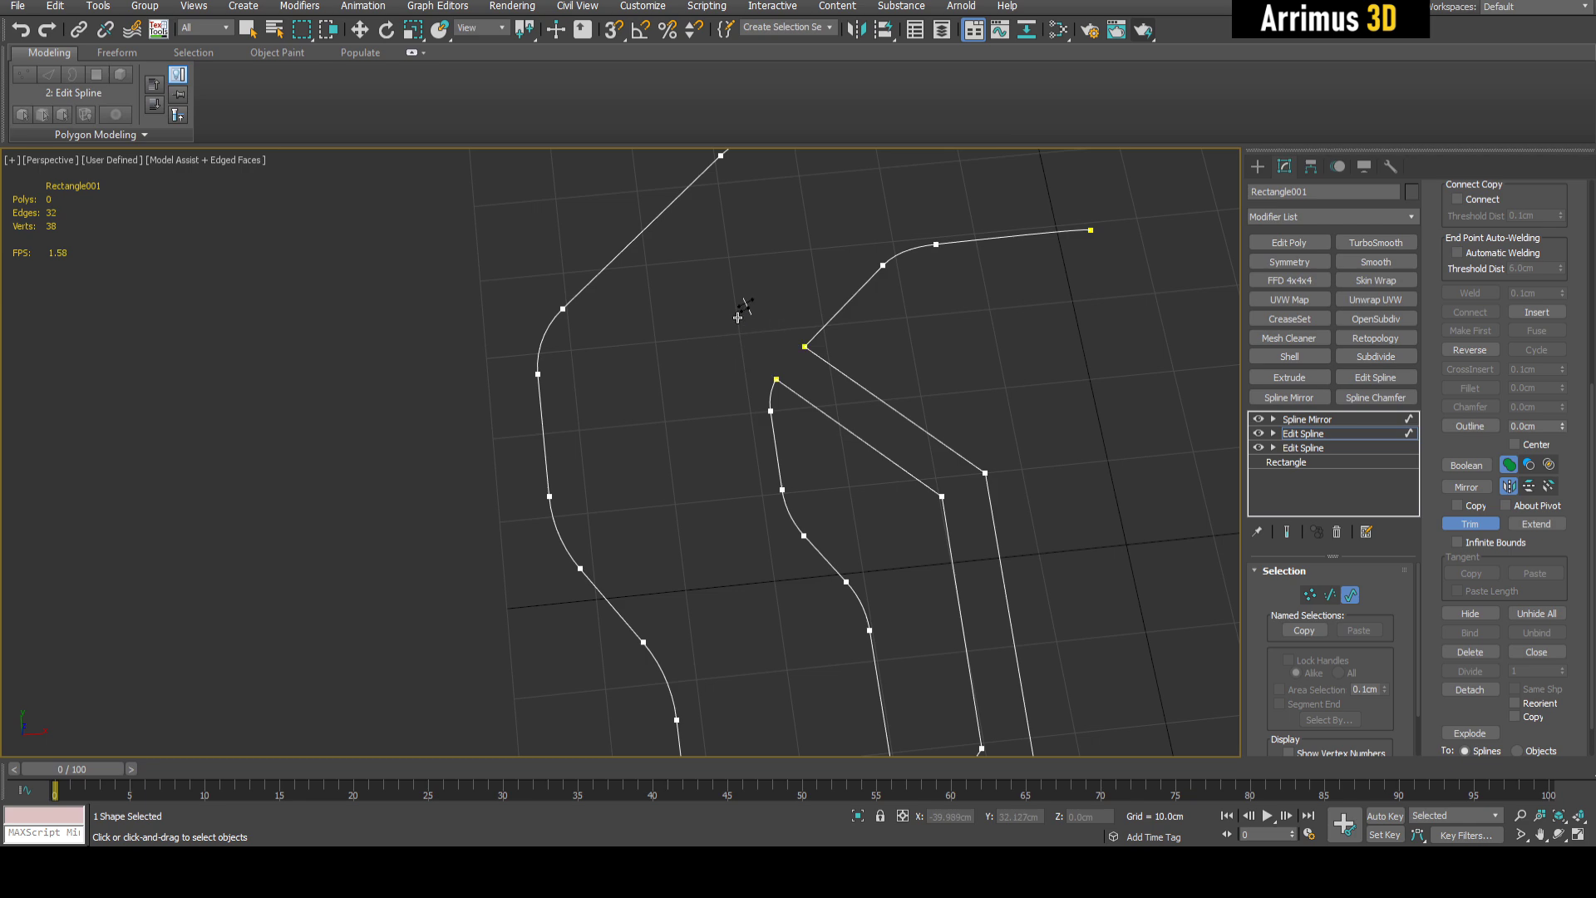
{"action": "right_click", "coordinate": [851, 349]}
Select all vertices of the trimmed splines and weld them with a 0.1 cm threshold
{"action": "scroll", "coordinate": [781, 350], "scroll_direction": "down", "scroll_amount": 7}
{"action": "key", "text": "1"}
{"action": "key", "text": "ctrl+a"}
{"action": "scroll", "coordinate": [886, 390], "scroll_direction": "up", "scroll_amount": 4}
{"action": "left_click", "coordinate": [1469, 246]}
{"action": "scroll", "coordinate": [801, 344], "scroll_direction": "up", "scroll_amount": 5}
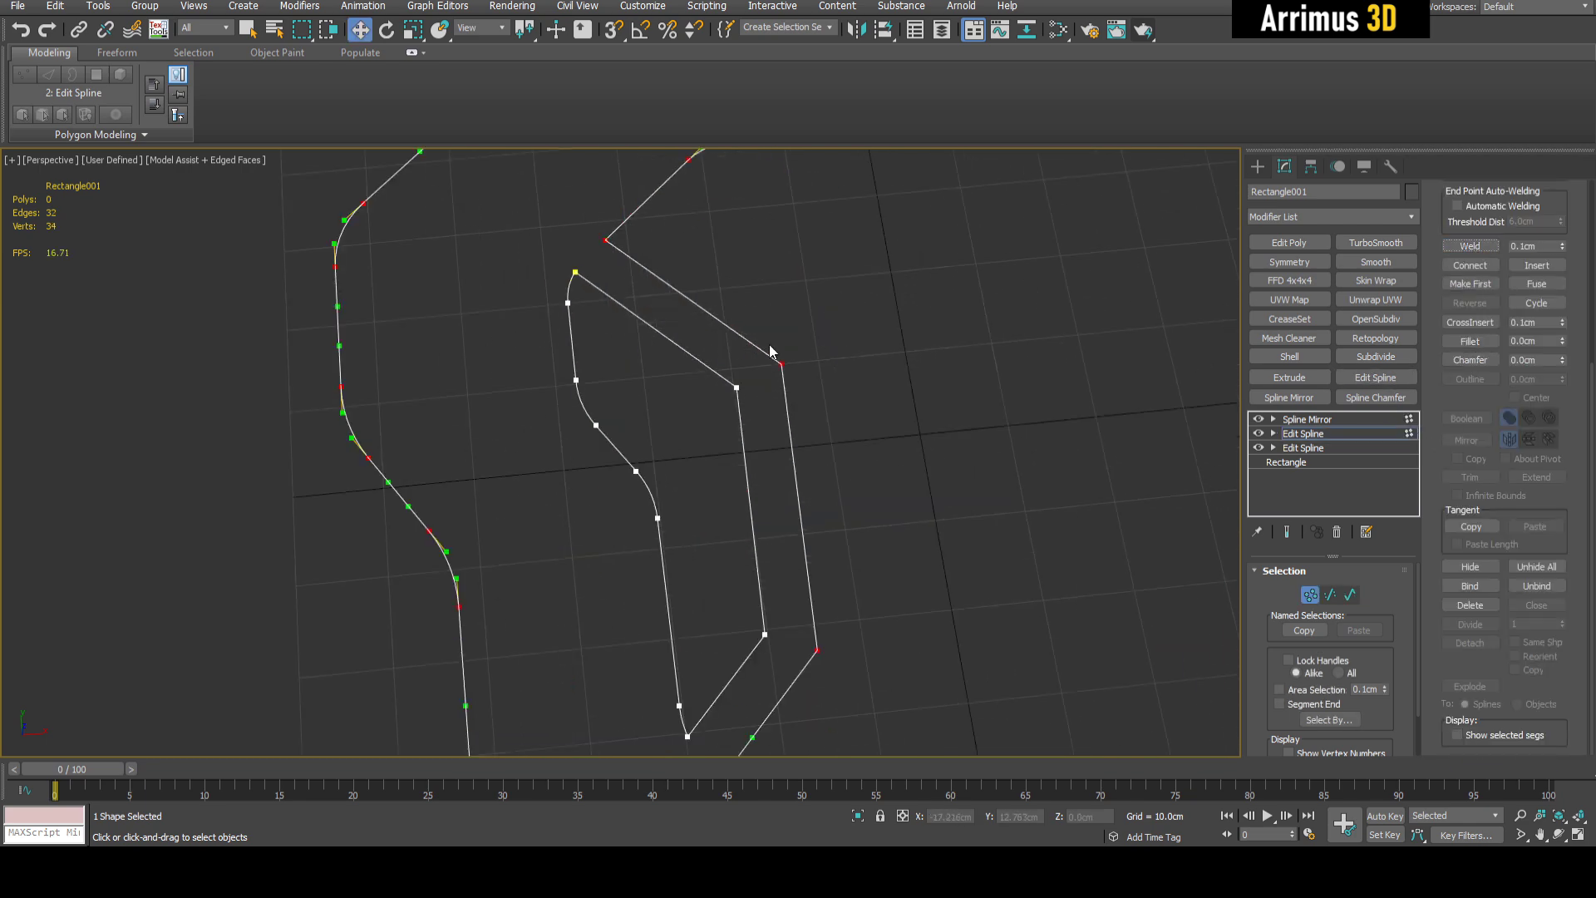
Fillet the bend corners of the side pocket and of the adjacent inner outline
{"action": "left_click", "coordinate": [606, 266]}
{"action": "left_click_drag", "start_coordinate": [635, 293], "coordinate": [706, 319]}
{"action": "left_click_drag", "start_coordinate": [768, 391], "coordinate": [803, 409]}
{"action": "middle_click_drag", "start_coordinate": [764, 582], "coordinate": [776, 497]}
{"action": "key", "text": "ctrl+shift+c"}
{"action": "left_click_drag", "start_coordinate": [830, 561], "coordinate": [833, 524]}
{"action": "right_click", "coordinate": [833, 523]}
Fillet the sharp end tips of the side pocket with a small radius
{"action": "left_click_drag", "start_coordinate": [755, 717], "coordinate": [756, 718]}
{"action": "middle_click_drag", "start_coordinate": [749, 513], "coordinate": [726, 676]}
{"action": "key", "text": "ctrl+f"}
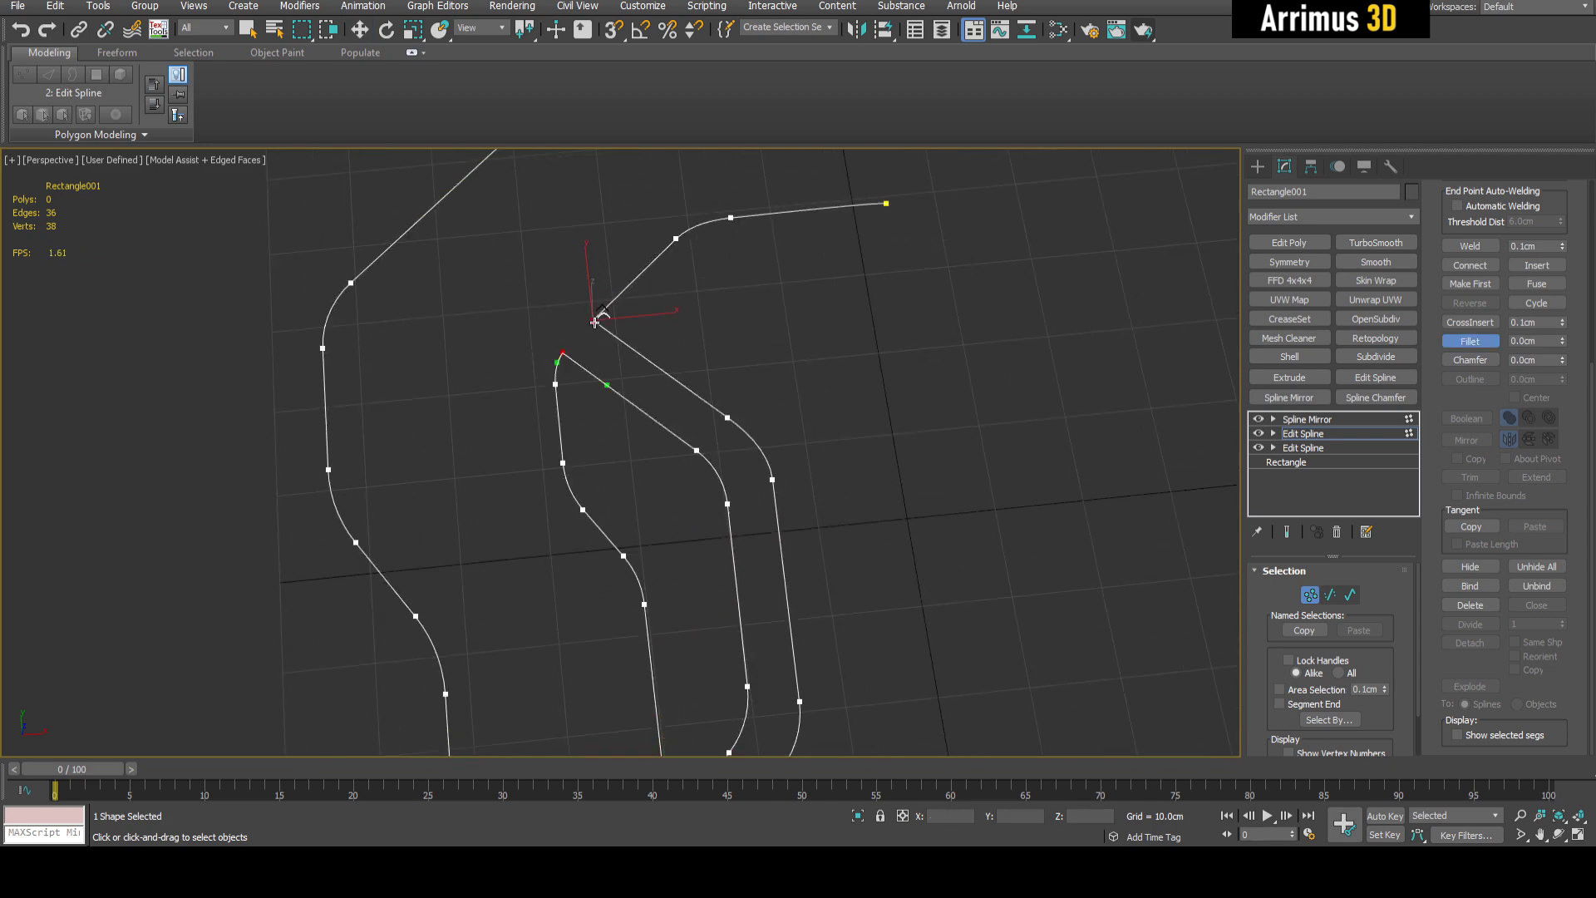
{"action": "left_click_drag", "start_coordinate": [596, 324], "coordinate": [579, 306]}
{"action": "right_click", "coordinate": [600, 303]}
Return to the Spline Mirror level, apply an Extrude modifier above it and raise the extrusion amount
{"action": "scroll", "coordinate": [655, 333], "scroll_direction": "down", "scroll_amount": 4}
{"action": "key", "text": "1"}
{"action": "key", "text": "q"}
{"action": "middle_click_drag", "start_coordinate": [767, 428], "coordinate": [777, 413]}
{"action": "left_click", "coordinate": [1302, 420]}
{"action": "middle_click_drag", "start_coordinate": [1030, 443], "coordinate": [840, 388], "text": "alt"}
{"action": "scroll", "coordinate": [840, 387], "scroll_direction": "up", "scroll_amount": 3}
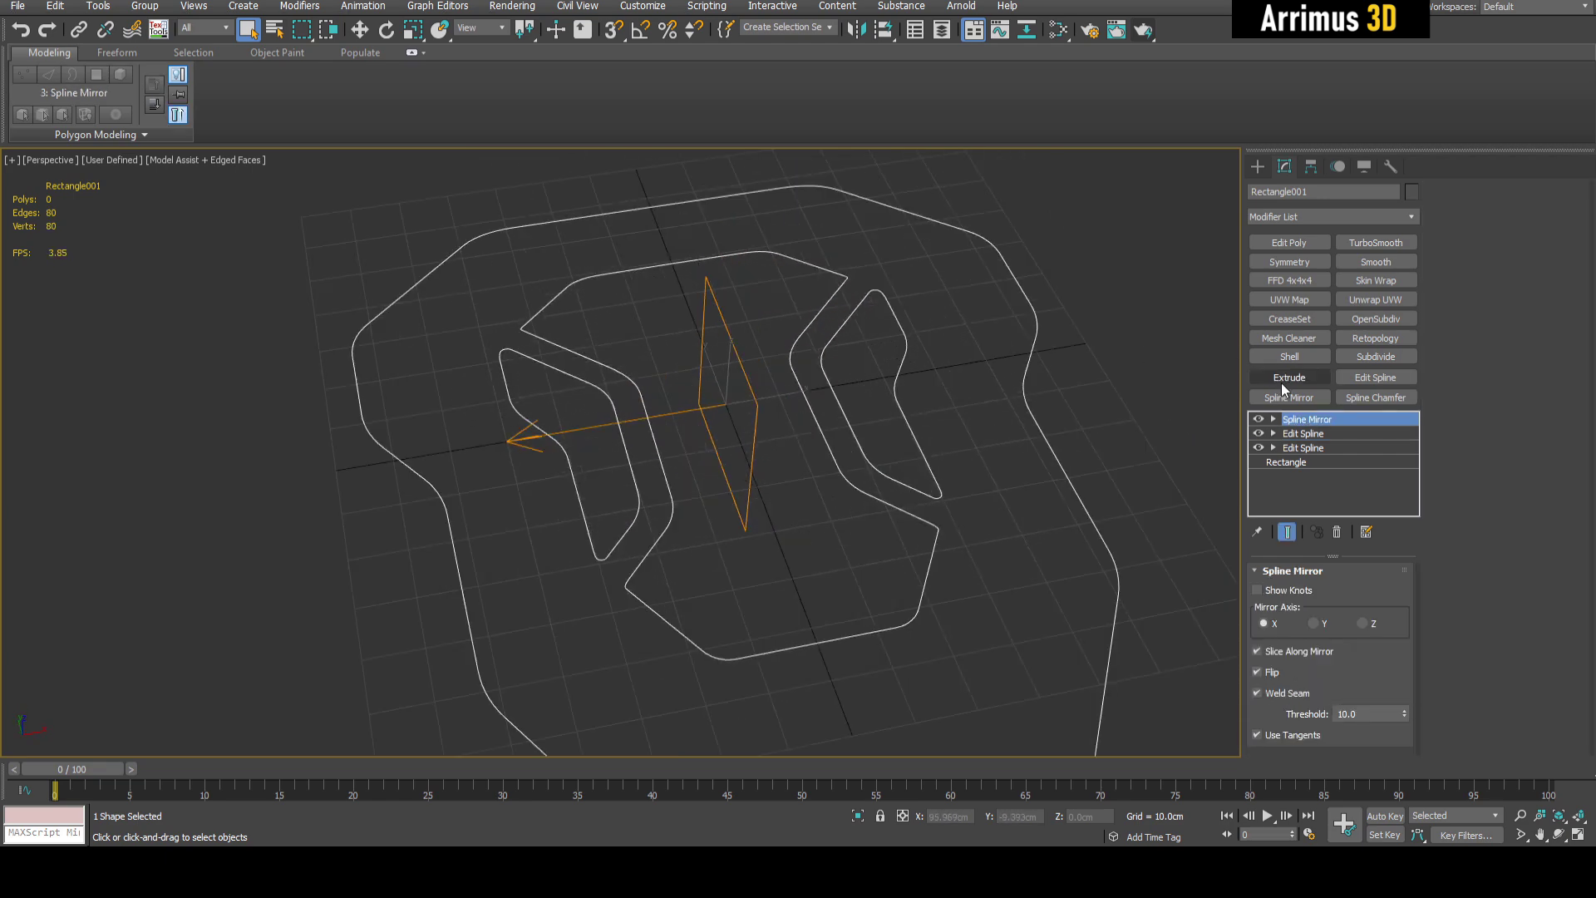
{"action": "left_click", "coordinate": [1293, 384]}
{"action": "middle_click_drag", "start_coordinate": [997, 499], "coordinate": [980, 399], "text": "alt"}
{"action": "left_click_drag", "start_coordinate": [1375, 594], "coordinate": [1376, 540]}
Increase the extrusion amount further and inspect the solid with edged faces toggled on and off
{"action": "middle_click_drag", "start_coordinate": [939, 415], "coordinate": [932, 492], "text": "alt"}
{"action": "scroll", "coordinate": [932, 492], "scroll_direction": "down", "scroll_amount": 4}
{"action": "key", "text": "F4"}
{"action": "scroll", "coordinate": [933, 492], "scroll_direction": "up", "scroll_amount": 3}
{"action": "key", "text": "F4"}
{"action": "left_click_drag", "start_coordinate": [1378, 597], "coordinate": [1373, 574]}
{"action": "middle_click_drag", "start_coordinate": [881, 391], "coordinate": [723, 374], "text": "alt"}
{"action": "scroll", "coordinate": [857, 500], "scroll_direction": "down", "scroll_amount": 3}
{"action": "key", "text": "F4"}
{"action": "key", "text": "F4"}
{"action": "key", "text": "F4"}
{"action": "key", "text": "F4"}
Turn on AutoGrid for the Line tool and start a stepped profile line on the body's front face, working outward from its centre
{"action": "key", "text": "l"}
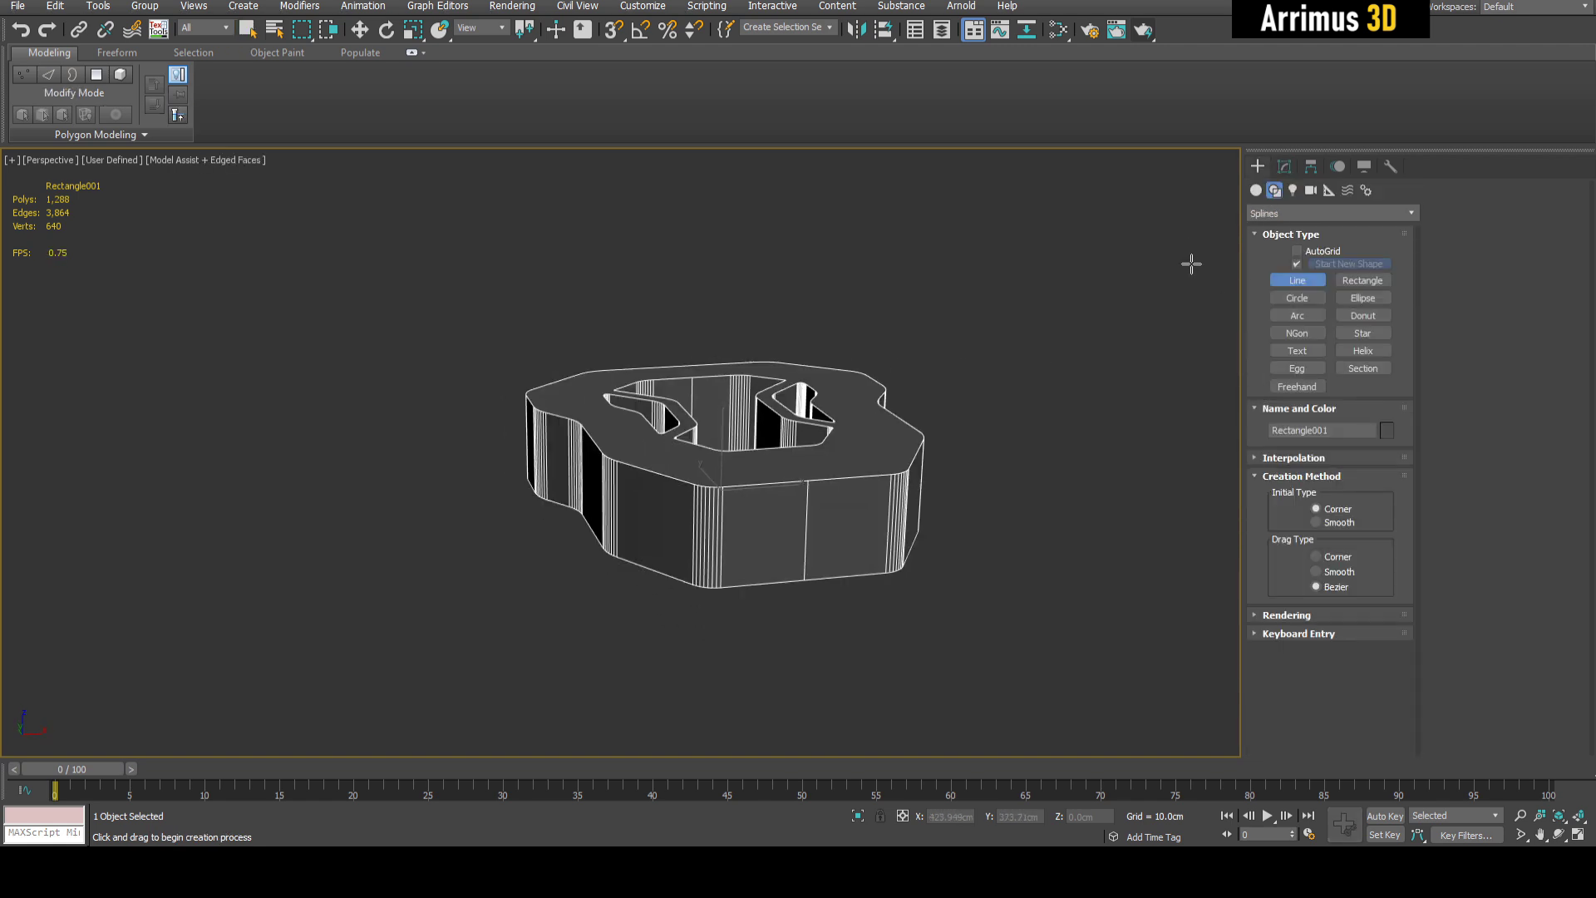
{"action": "middle_click_drag", "start_coordinate": [957, 382], "coordinate": [1040, 360]}
{"action": "scroll", "coordinate": [1039, 359], "scroll_direction": "up", "scroll_amount": 2}
{"action": "scroll", "coordinate": [1112, 332], "scroll_direction": "up", "scroll_amount": 2}
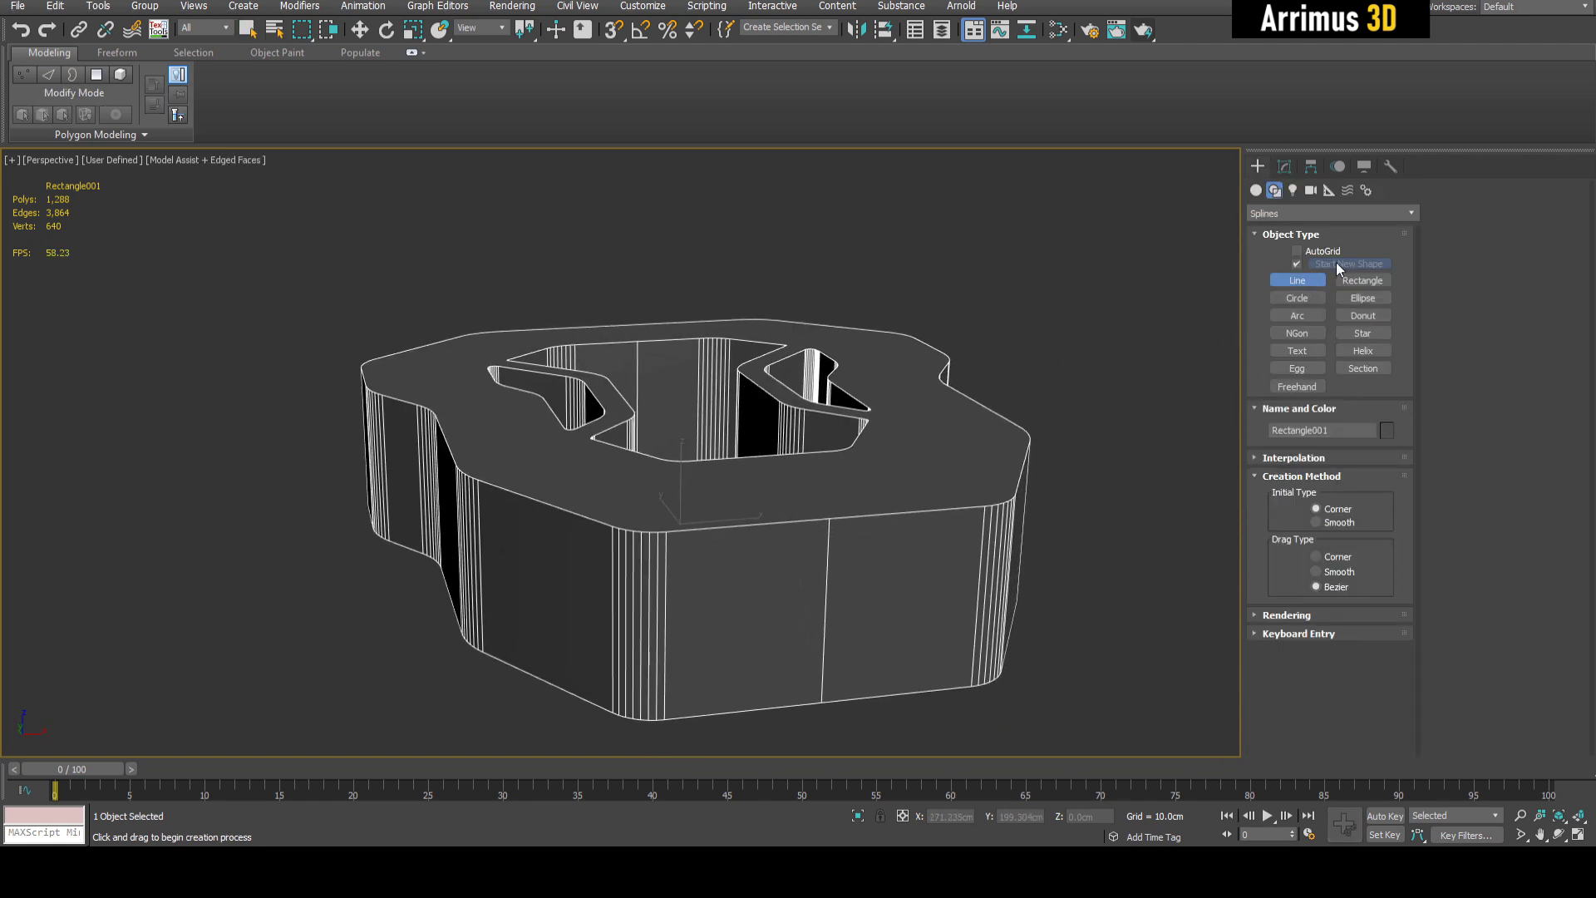
{"action": "left_click", "coordinate": [1323, 251]}
{"action": "middle_click_drag", "start_coordinate": [839, 453], "coordinate": [758, 419], "text": "alt"}
{"action": "middle_click_drag", "start_coordinate": [831, 532], "coordinate": [772, 462], "text": "alt"}
{"action": "middle_click_drag", "start_coordinate": [706, 402], "coordinate": [890, 381], "text": "alt"}
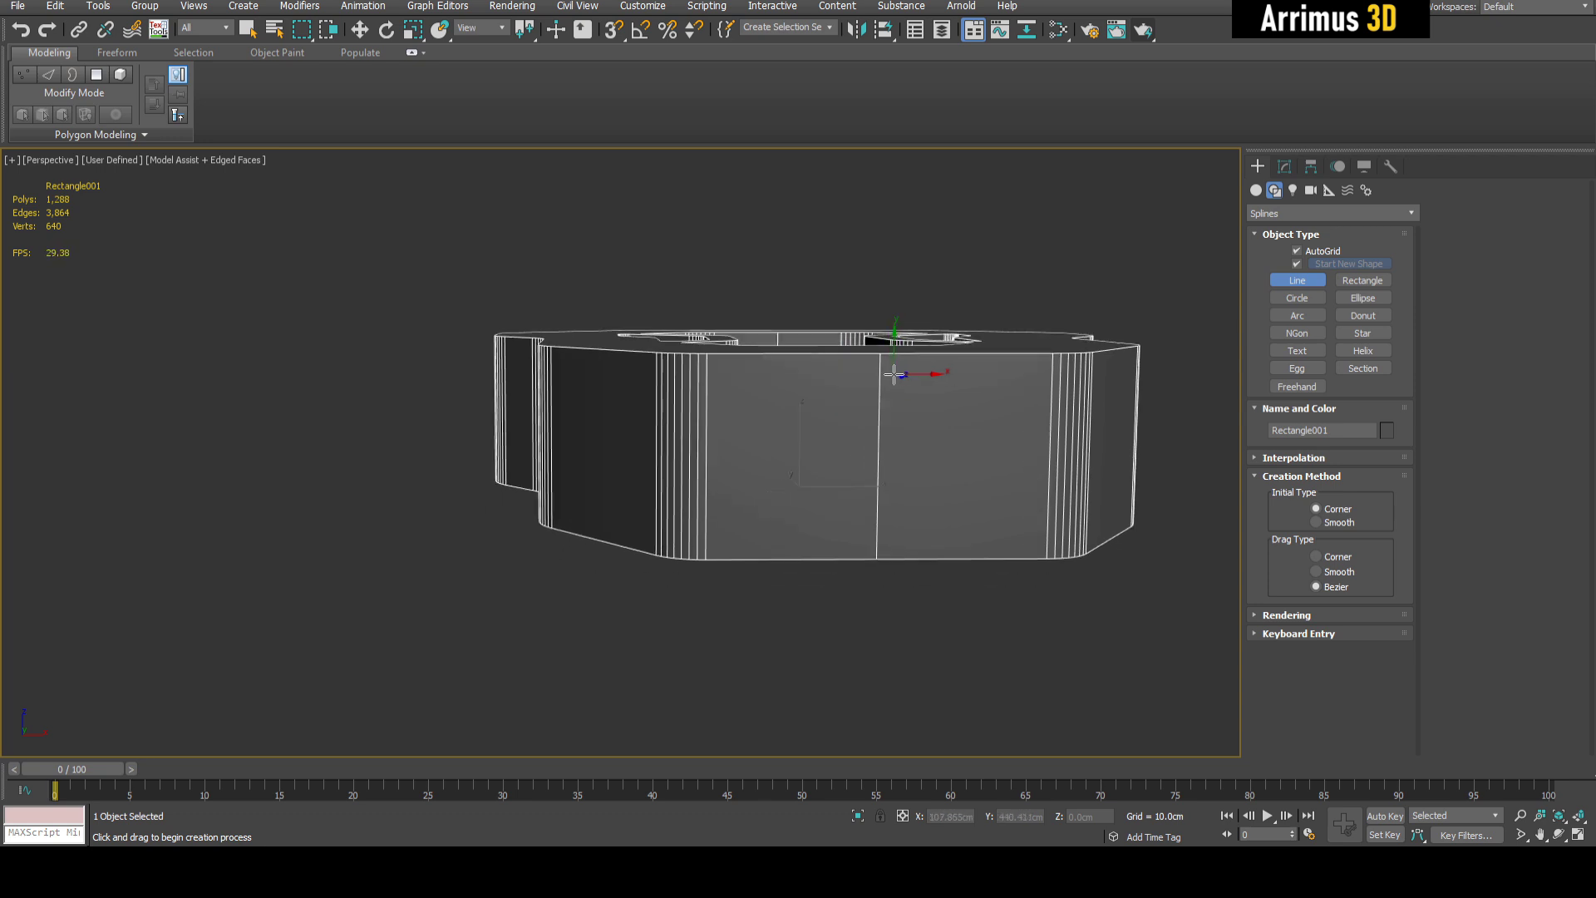
{"action": "left_click", "coordinate": [893, 375]}
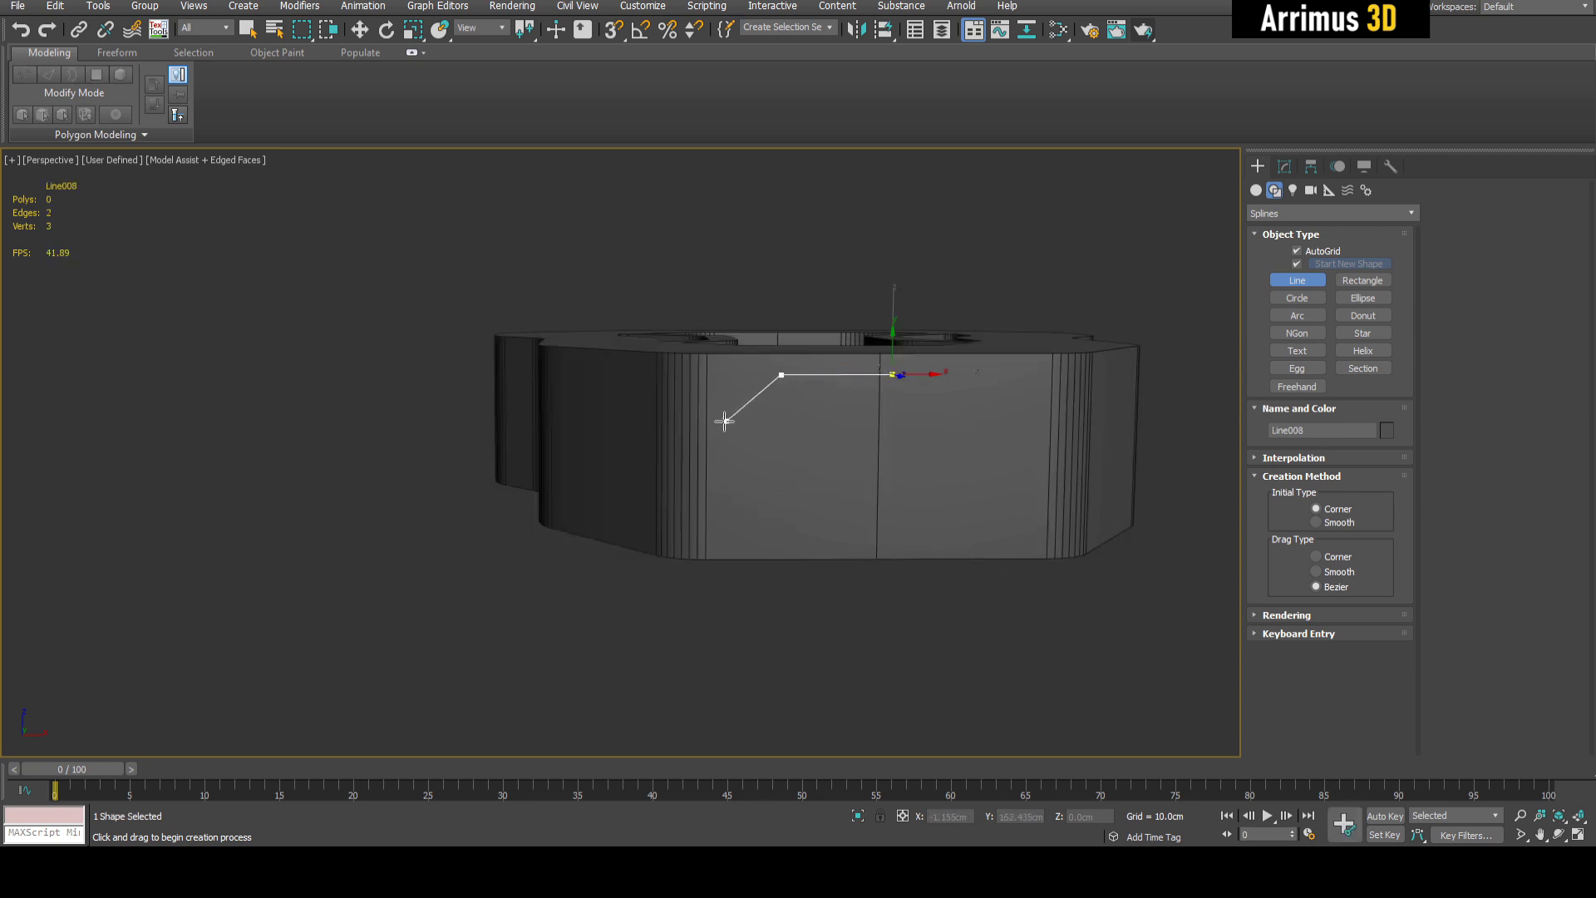
{"action": "left_click", "coordinate": [725, 422]}
{"action": "middle_click_drag", "start_coordinate": [563, 496], "coordinate": [702, 383], "text": "alt"}
{"action": "middle_click_drag", "start_coordinate": [586, 347], "coordinate": [779, 457]}
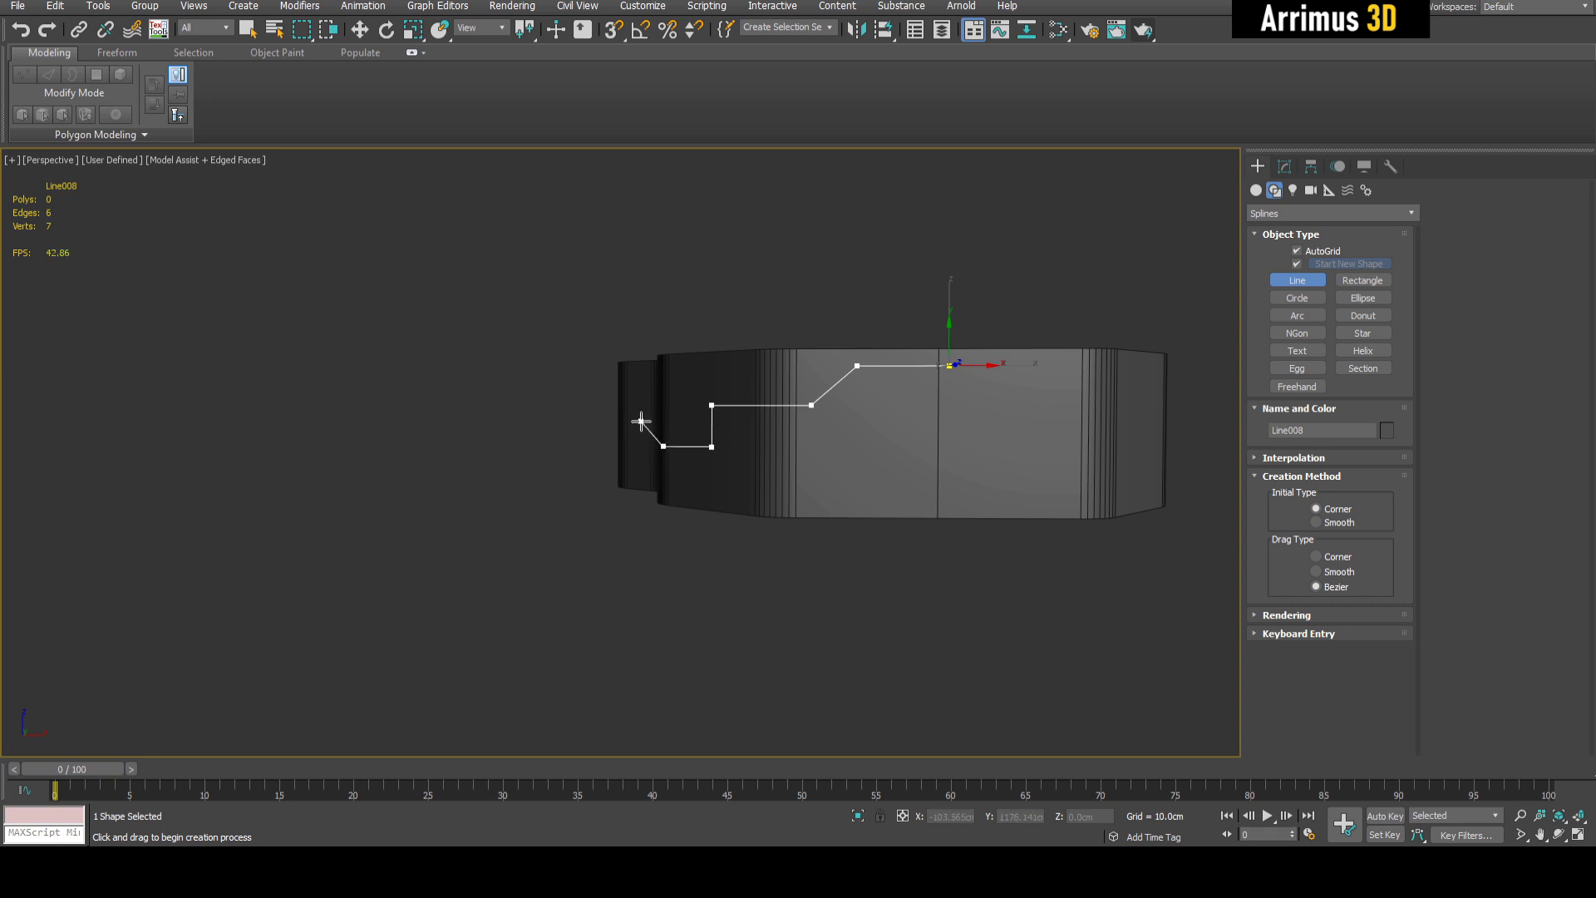
Continue the stepped profile past the body's side and close the spline with a large loop below the body
{"action": "left_click", "coordinate": [484, 425]}
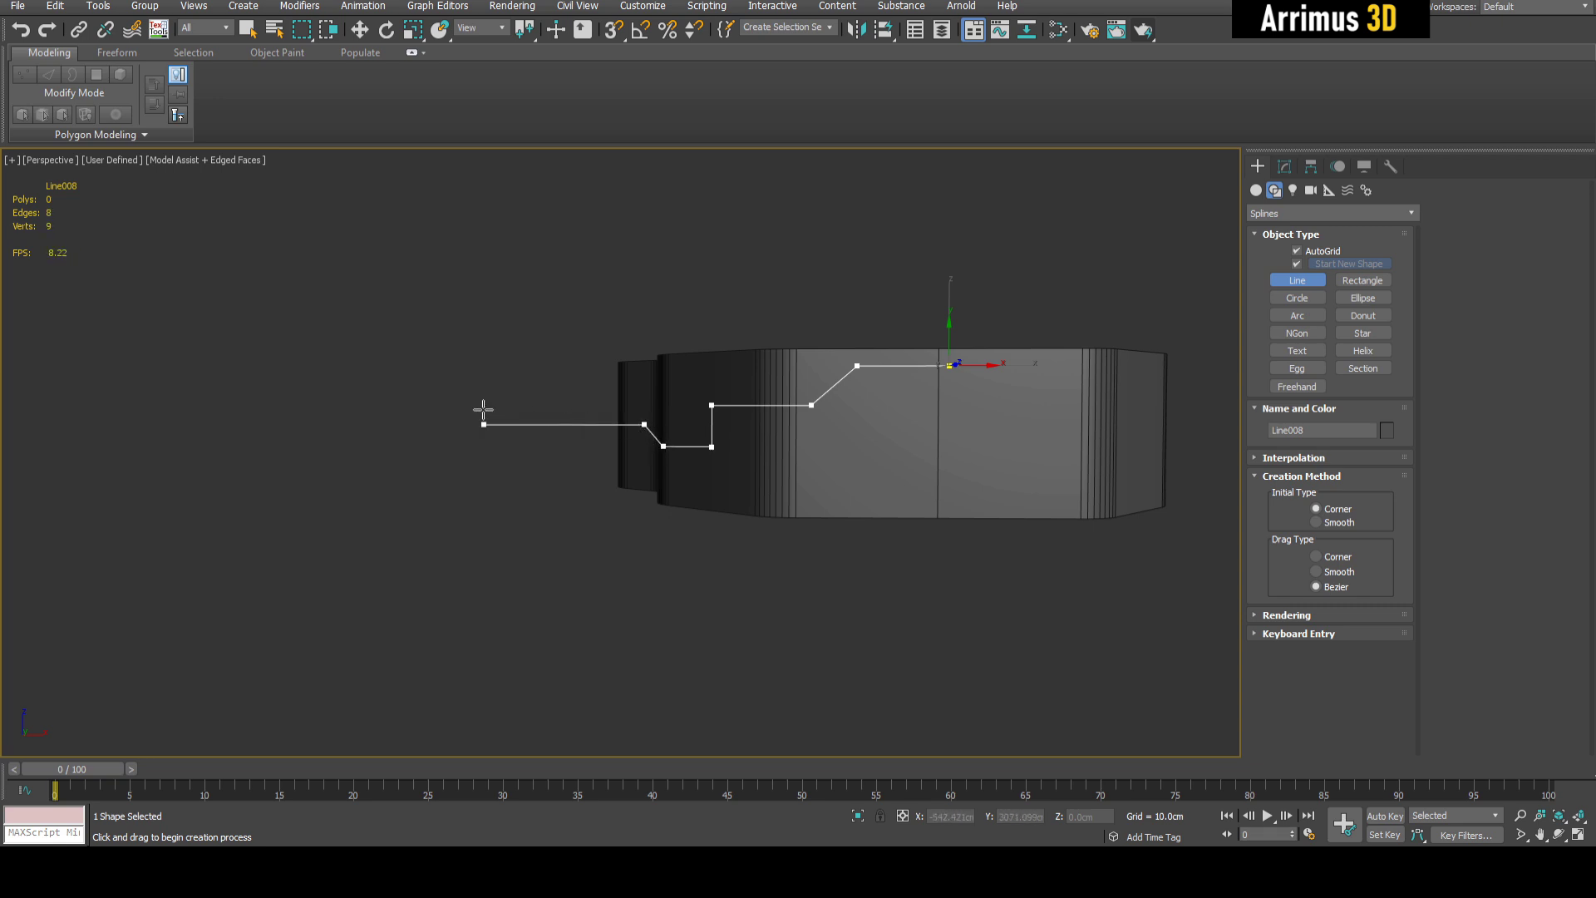
{"action": "left_click", "coordinate": [344, 590]}
{"action": "left_click", "coordinate": [1149, 612]}
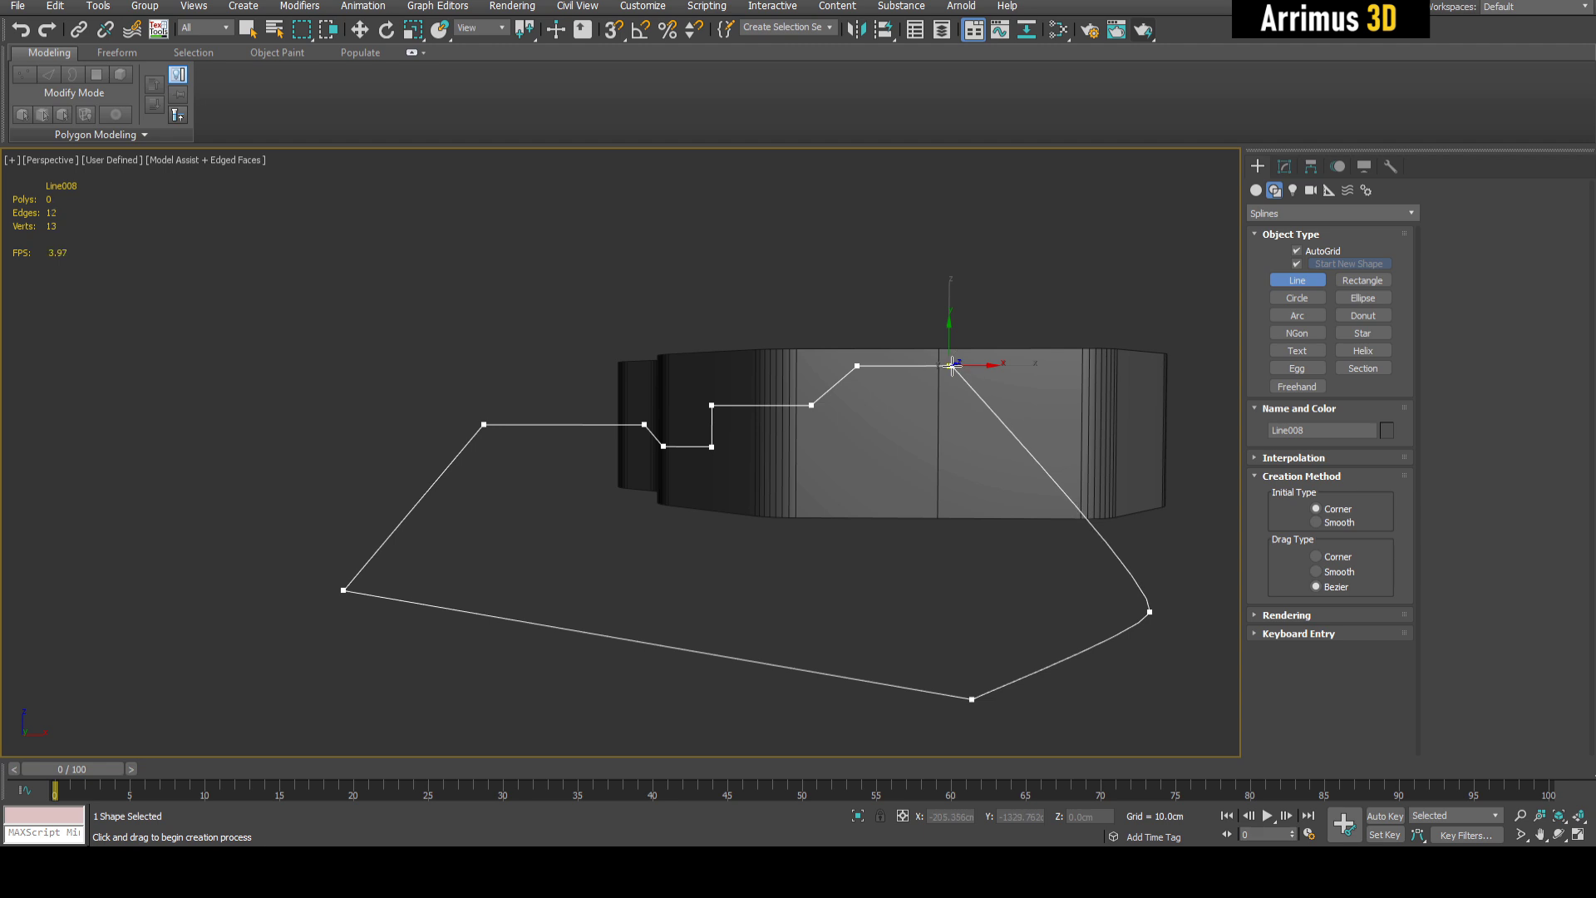
{"action": "left_click", "coordinate": [950, 365]}
{"action": "left_click", "coordinate": [766, 434]}
{"action": "right_click", "coordinate": [812, 392]}
Chamfer the upper corner of the profile's vertical step, and fillet all stepped corners with a radius of about 1 cm
{"action": "key", "text": "1"}
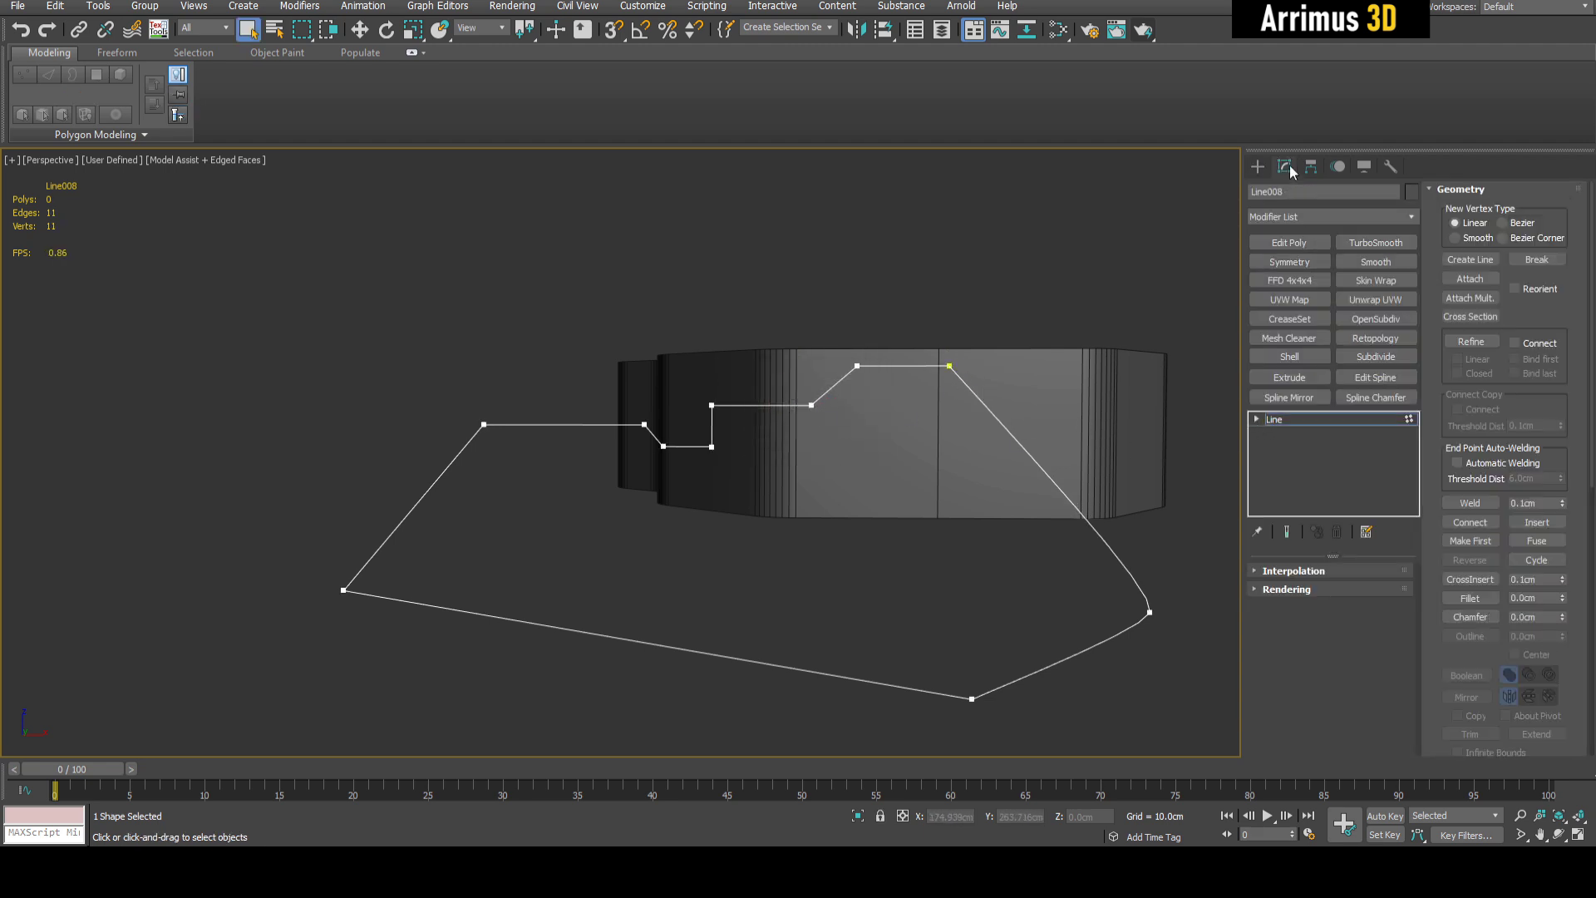
{"action": "left_click", "coordinate": [1256, 419]}
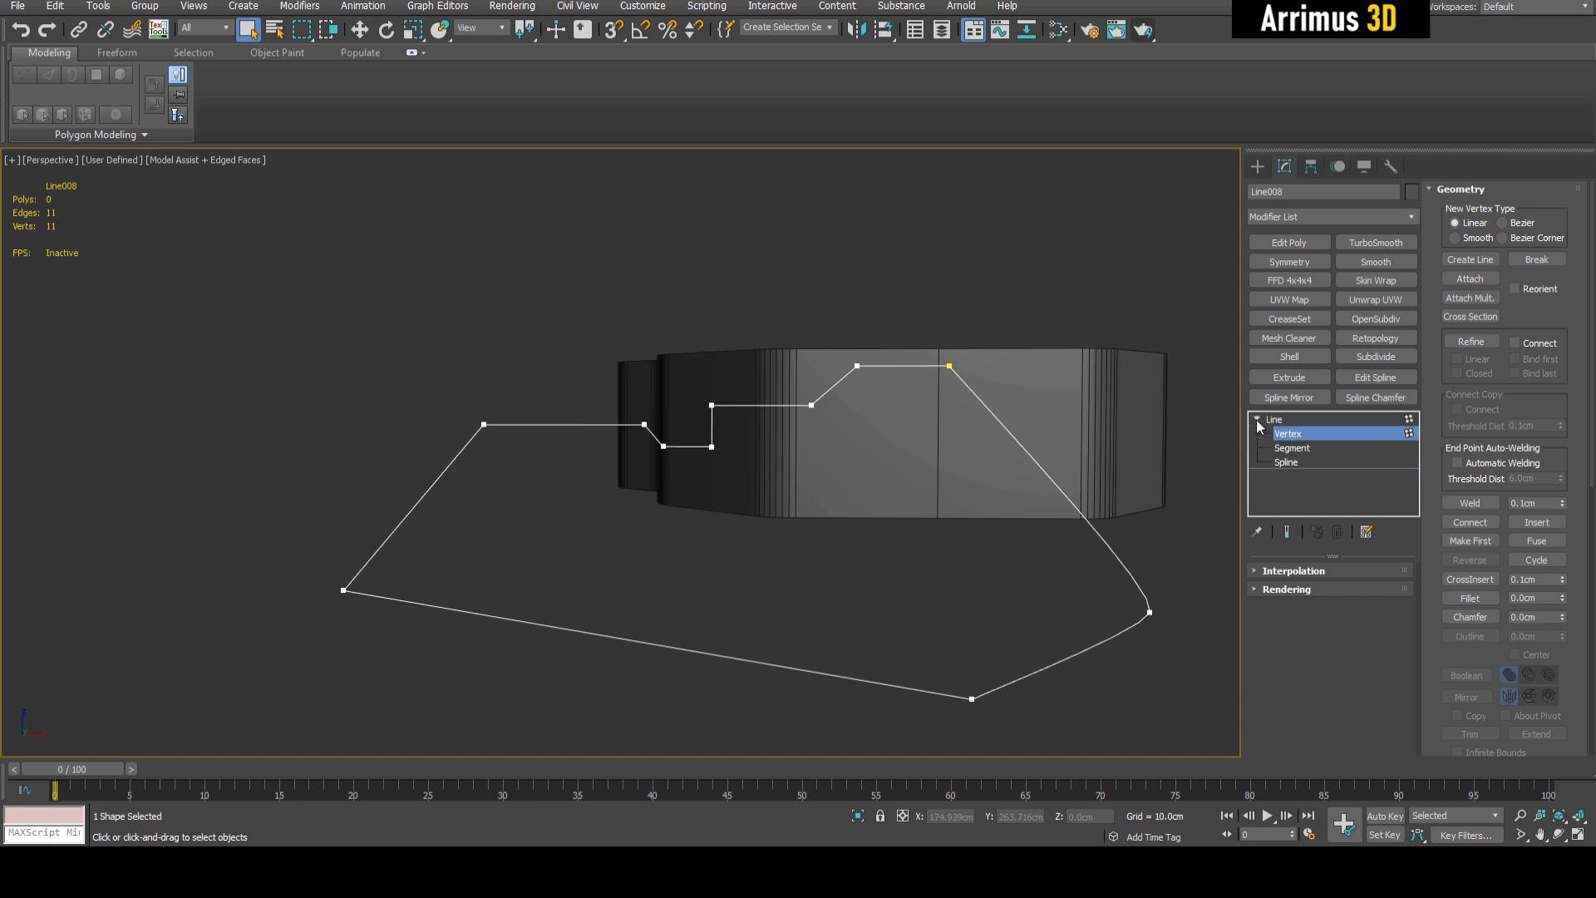
{"action": "left_click", "coordinate": [1257, 420]}
{"action": "scroll", "coordinate": [741, 379], "scroll_direction": "up", "scroll_amount": 3}
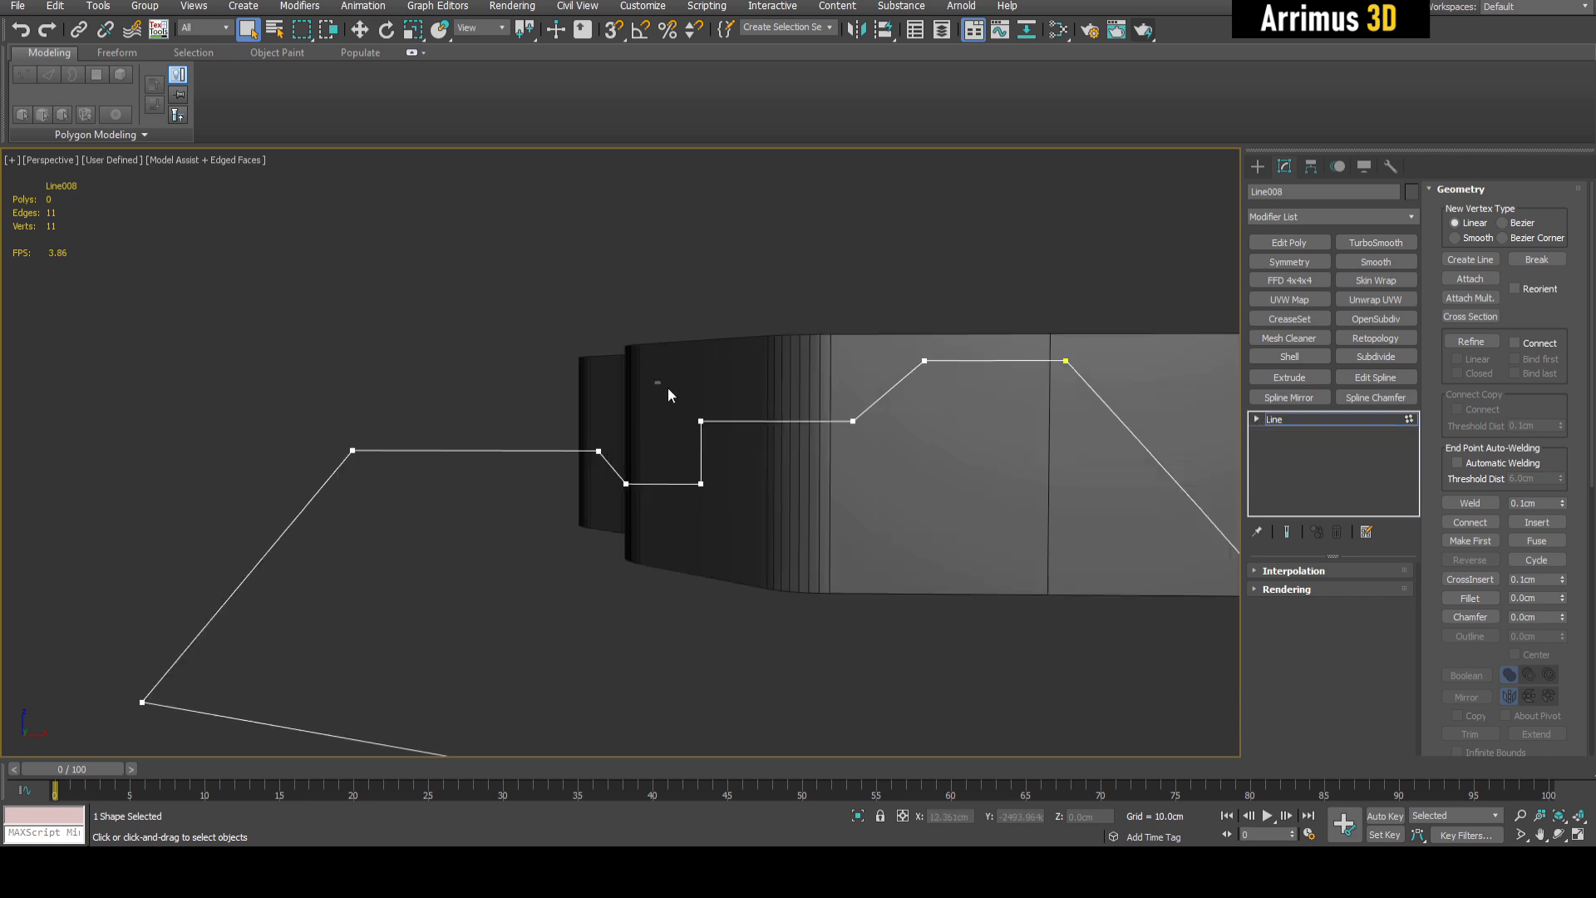
{"action": "key", "text": "f"}
{"action": "left_click_drag", "start_coordinate": [705, 419], "coordinate": [733, 397]}
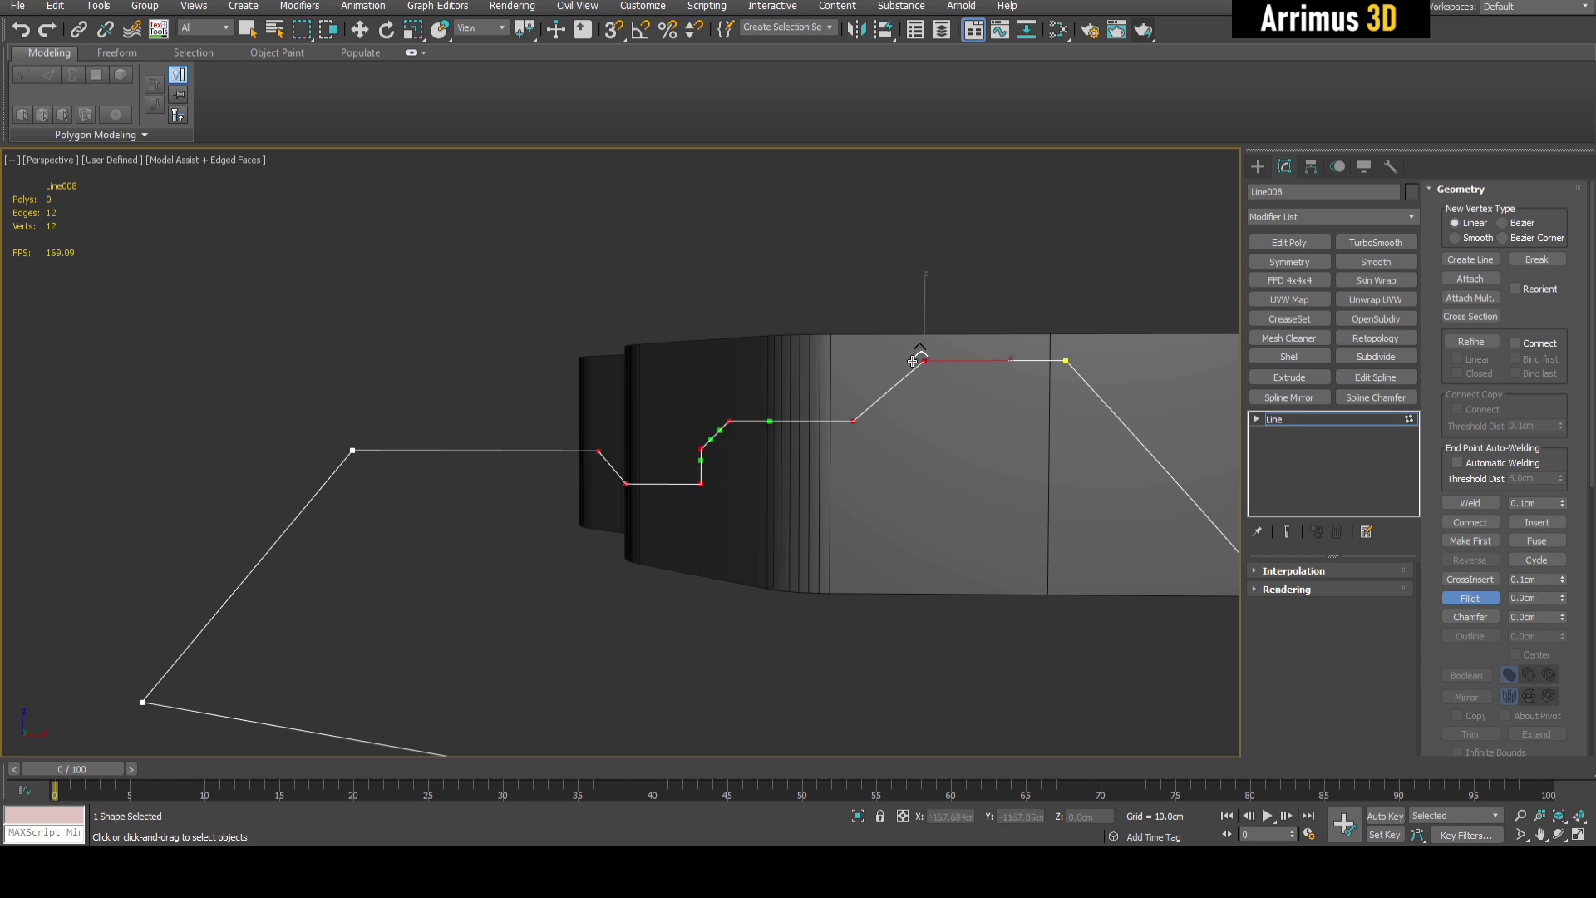
{"action": "left_click_drag", "start_coordinate": [920, 357], "coordinate": [922, 363]}
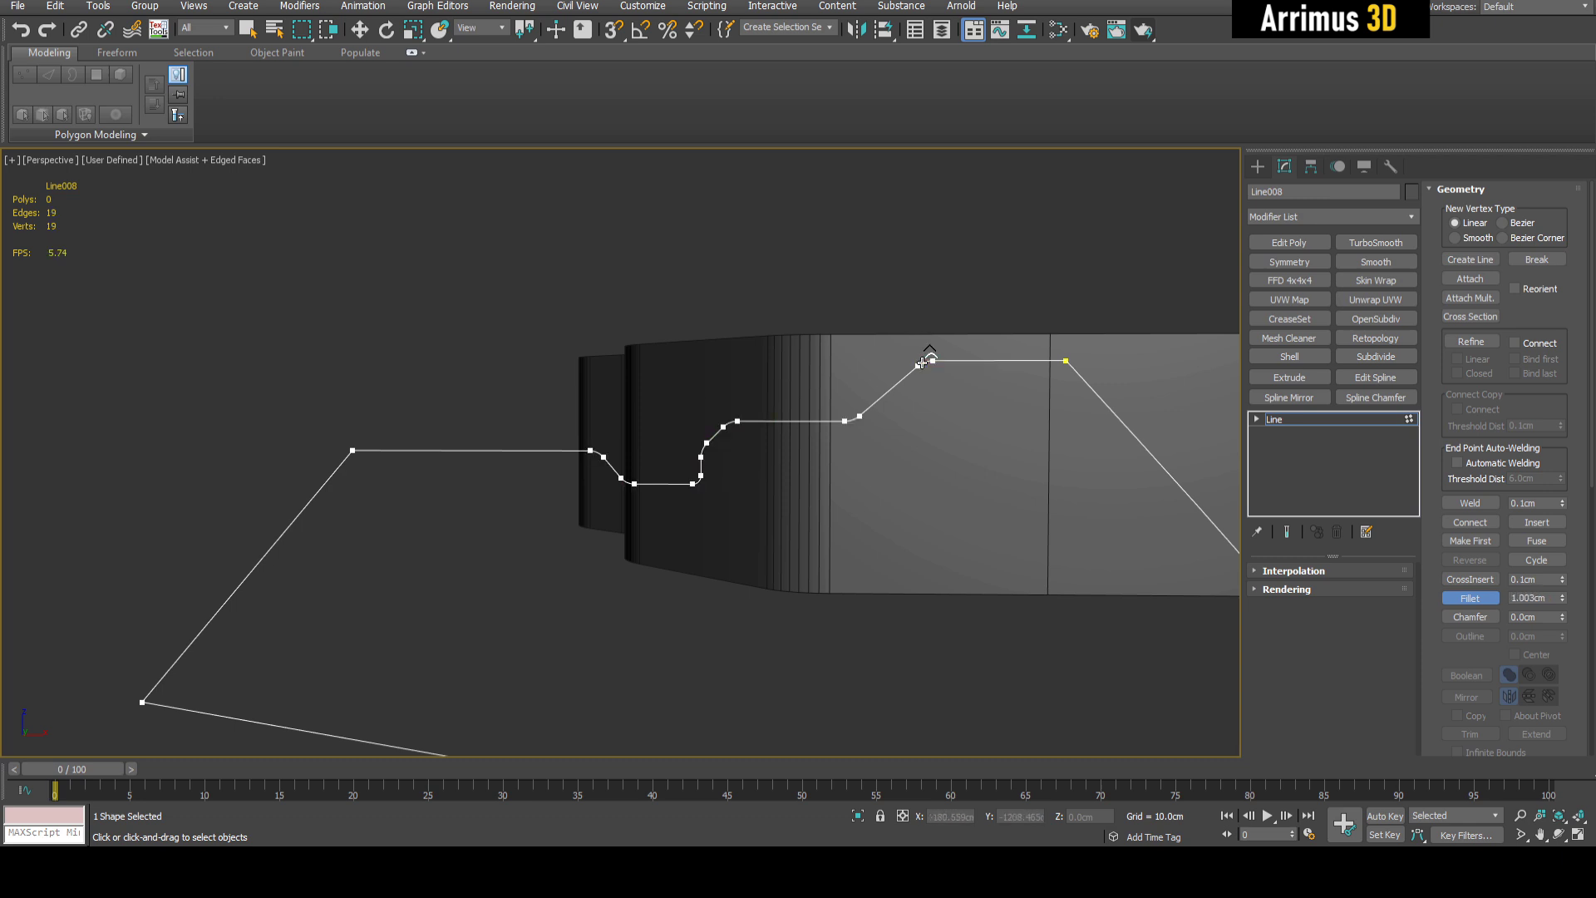
{"action": "scroll", "coordinate": [921, 352], "scroll_direction": "down", "scroll_amount": 5}
{"action": "middle_click_drag", "start_coordinate": [776, 341], "coordinate": [846, 369], "text": "alt"}
Apply Spline Mirror to the profile with Flip enabled, and align its mirror plane to the part's centre
{"action": "left_click", "coordinate": [1309, 419]}
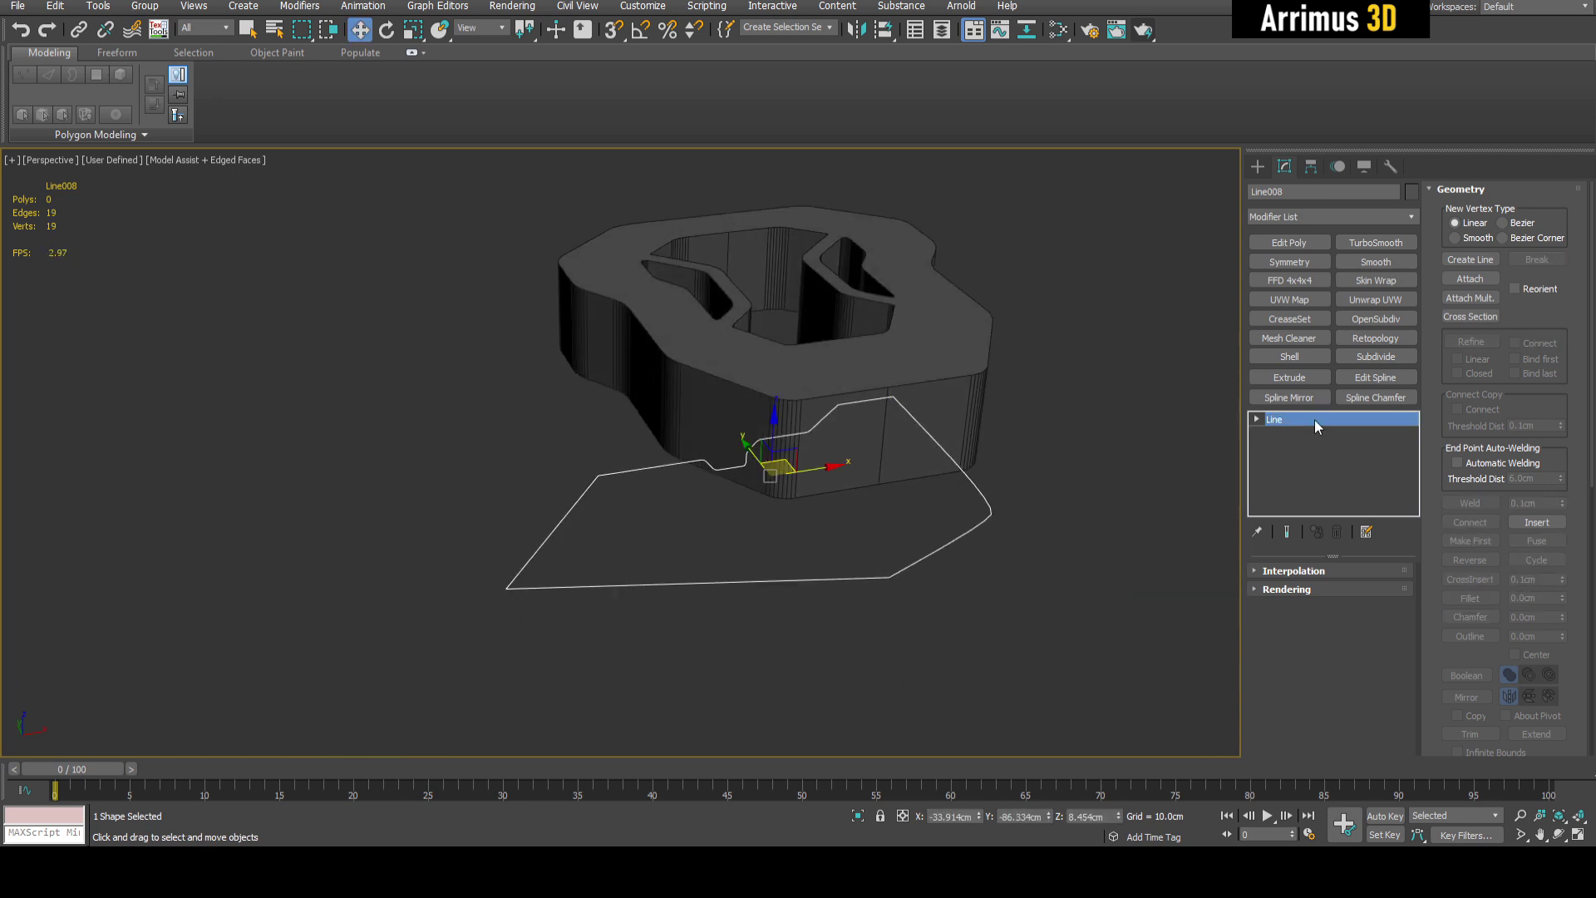
{"action": "left_click", "coordinate": [1300, 397]}
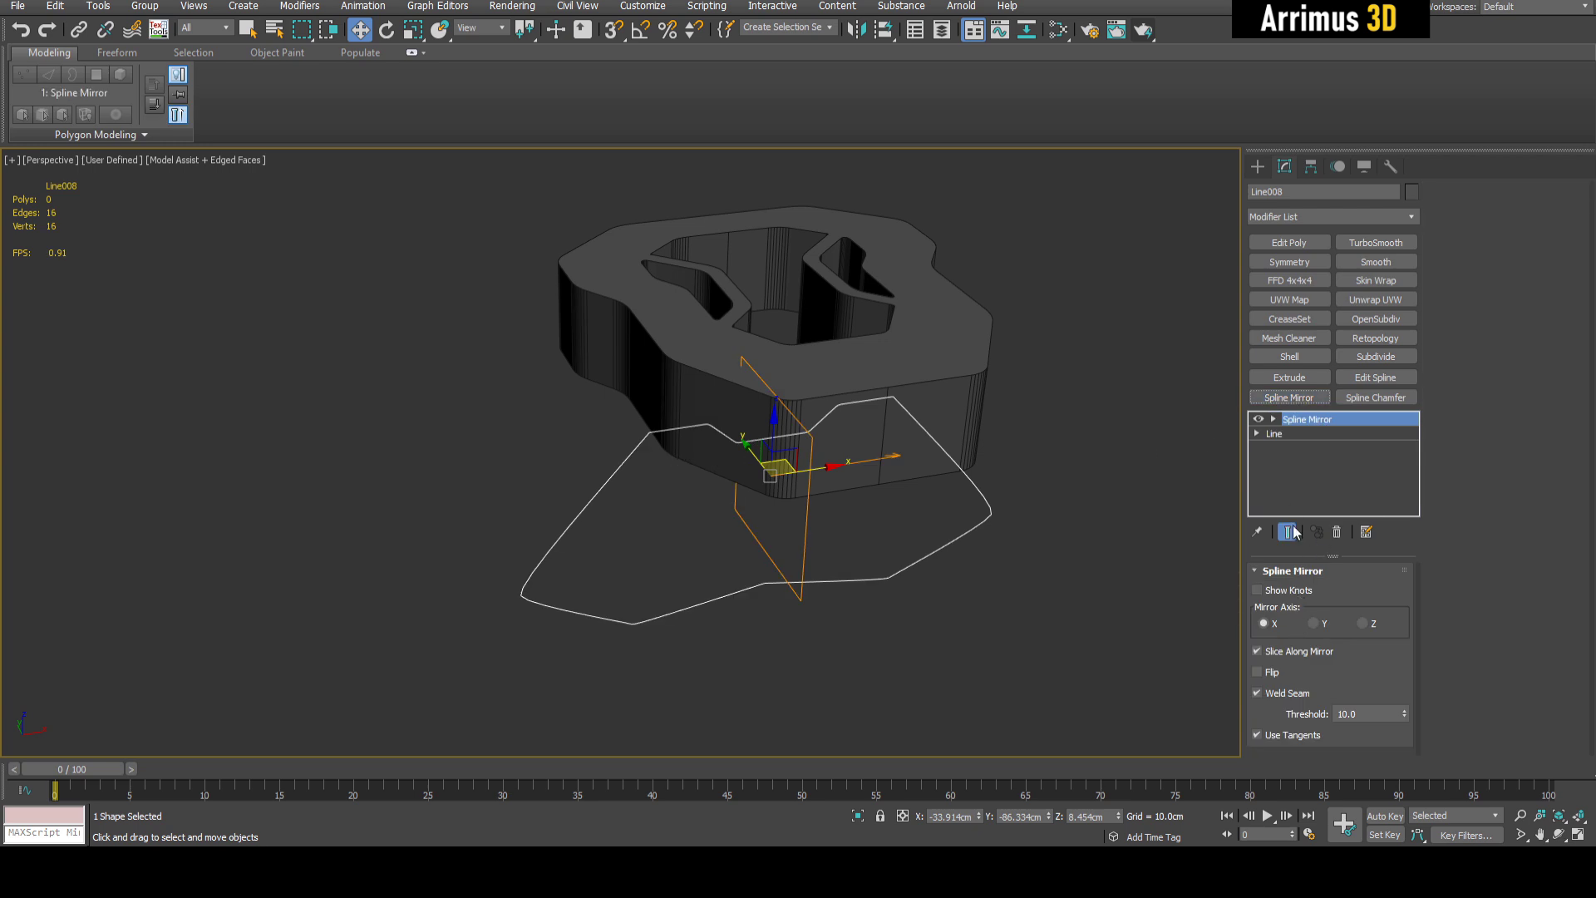
{"action": "middle_click_drag", "start_coordinate": [979, 416], "coordinate": [891, 397], "text": "alt"}
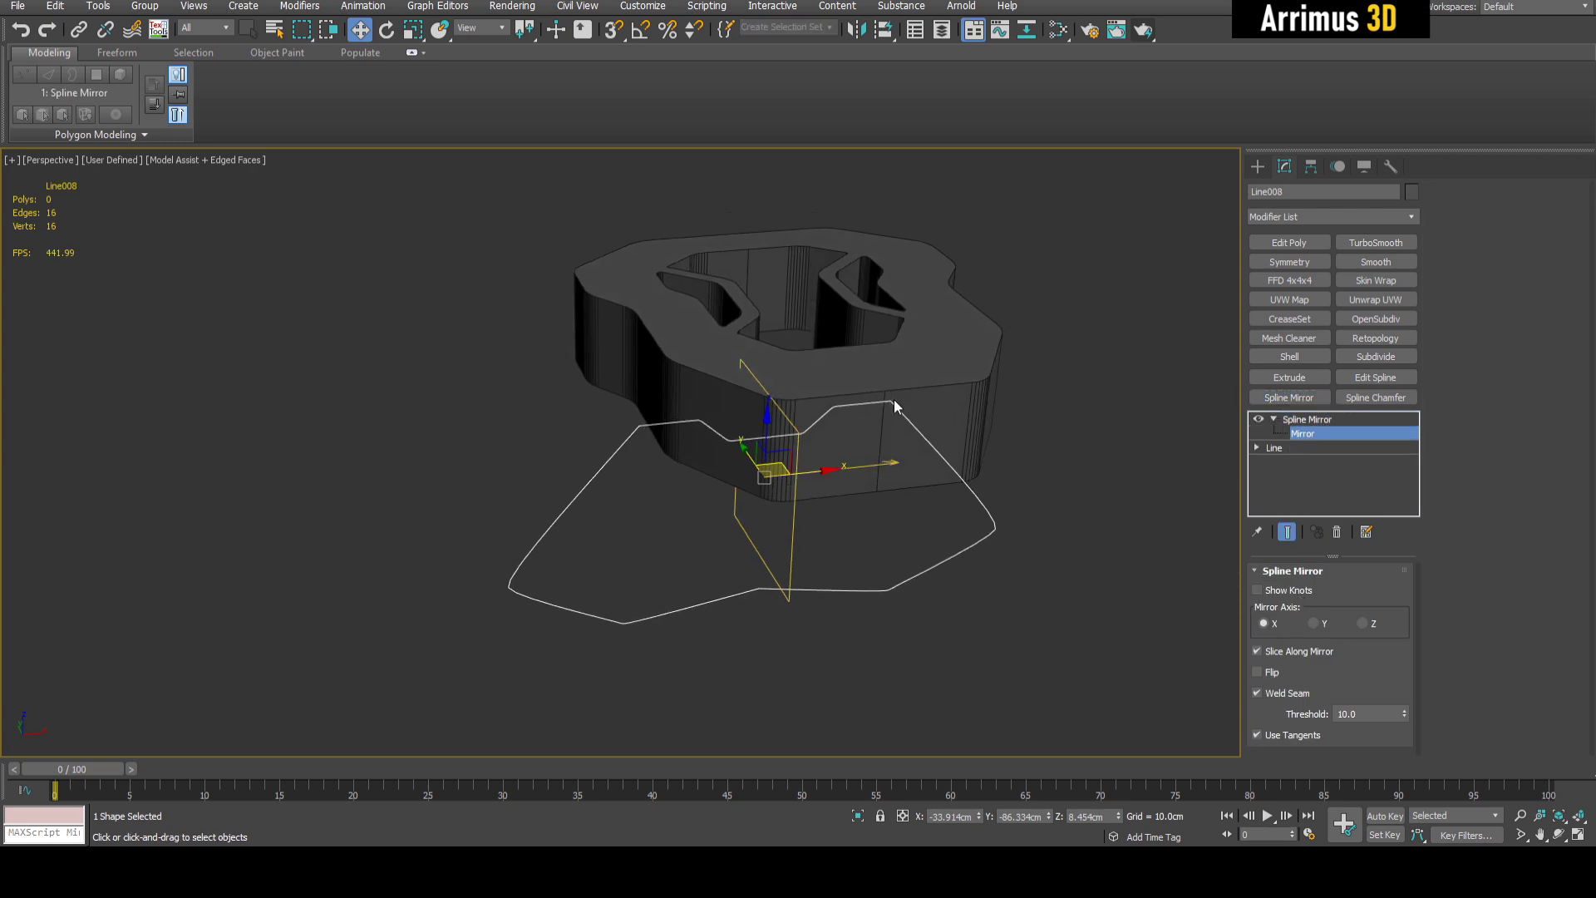
{"action": "key", "text": "alt+a"}
{"action": "left_click", "coordinate": [937, 337]}
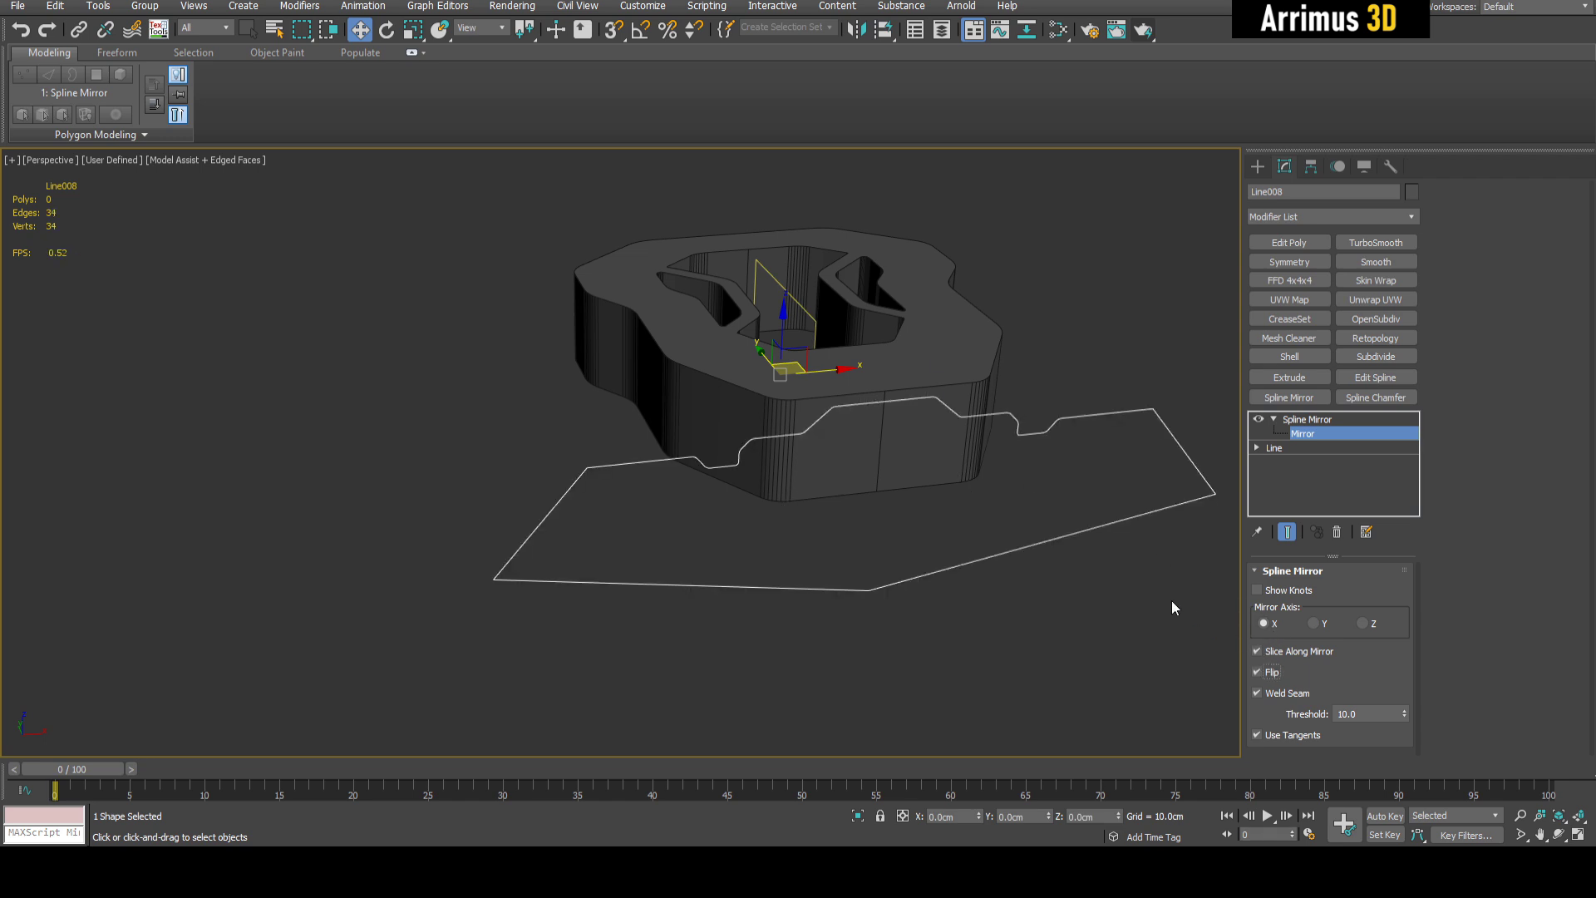
Move the mirrored profile about 1.3 cm out from the front face and extrude it by -167 cm through the whole part
{"action": "middle_click_drag", "start_coordinate": [922, 424], "coordinate": [840, 415], "text": "alt"}
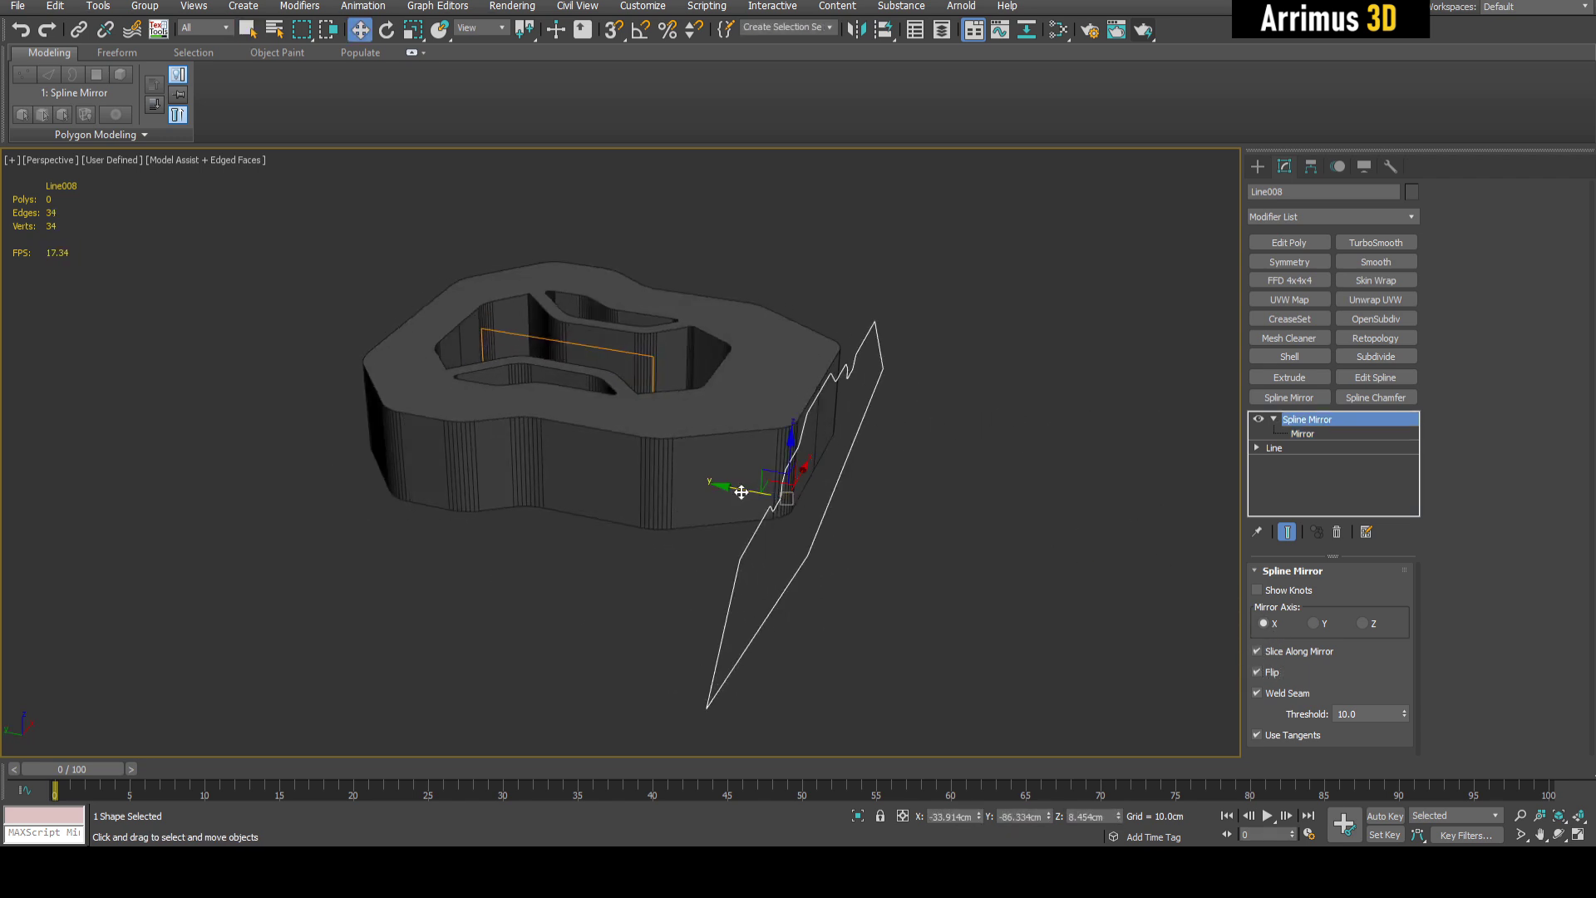
{"action": "middle_click_drag", "start_coordinate": [741, 492], "coordinate": [736, 432], "text": "alt"}
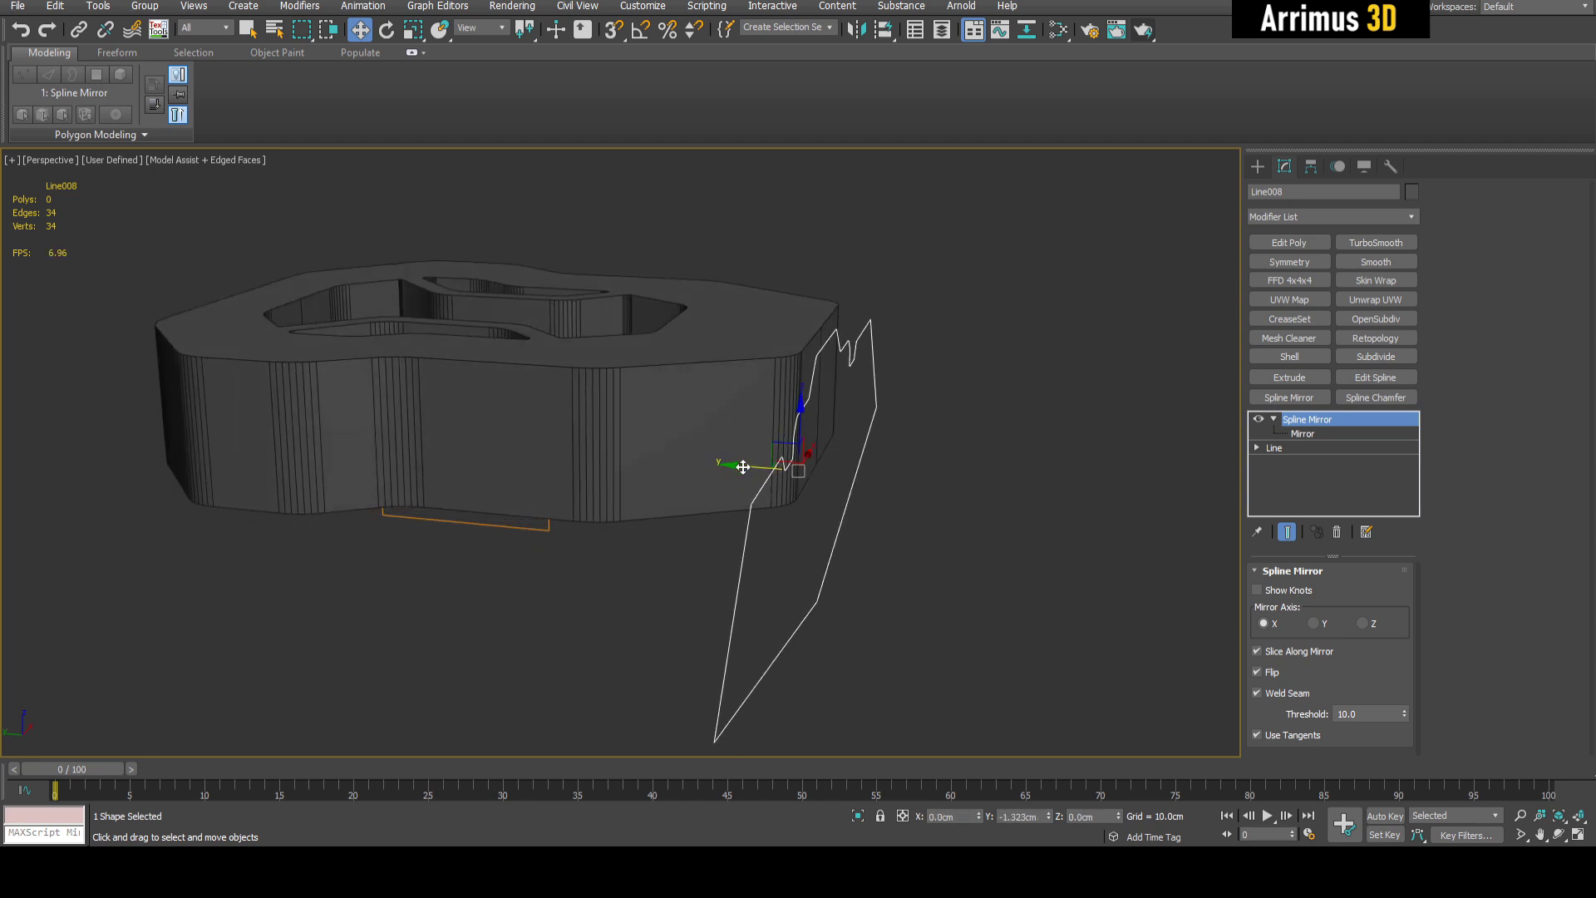
{"action": "middle_click_drag", "start_coordinate": [743, 467], "coordinate": [918, 487]}
{"action": "scroll", "coordinate": [918, 487], "scroll_direction": "down", "scroll_amount": 3}
{"action": "left_click", "coordinate": [1304, 379]}
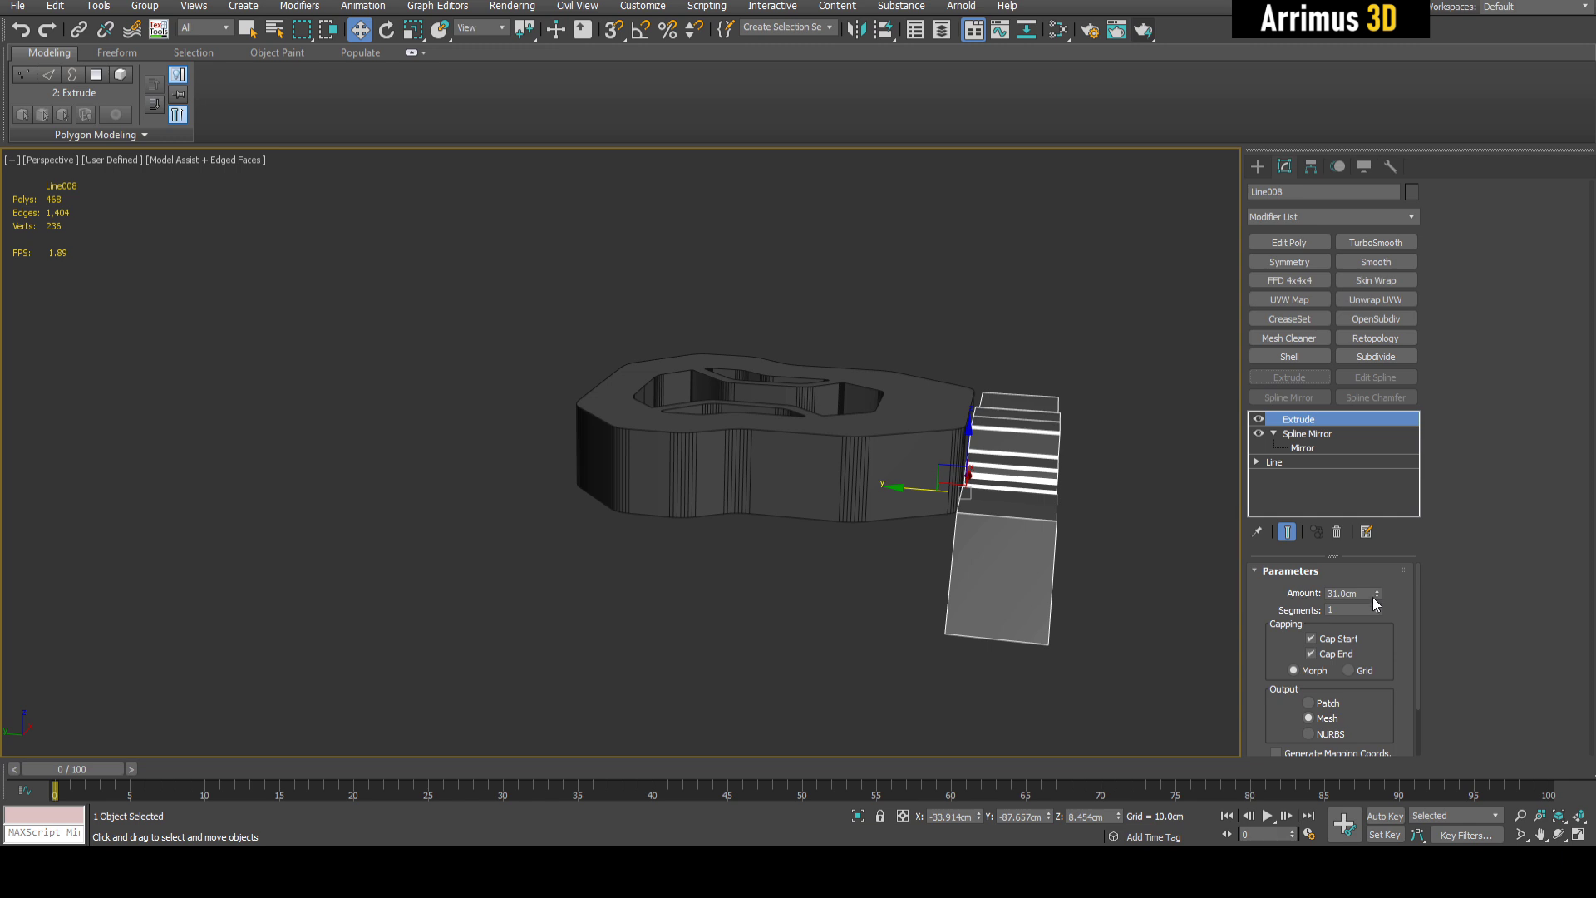
{"action": "left_click_drag", "start_coordinate": [1376, 593], "coordinate": [1199, 115]}
{"action": "middle_click_drag", "start_coordinate": [955, 321], "coordinate": [802, 272], "text": "alt"}
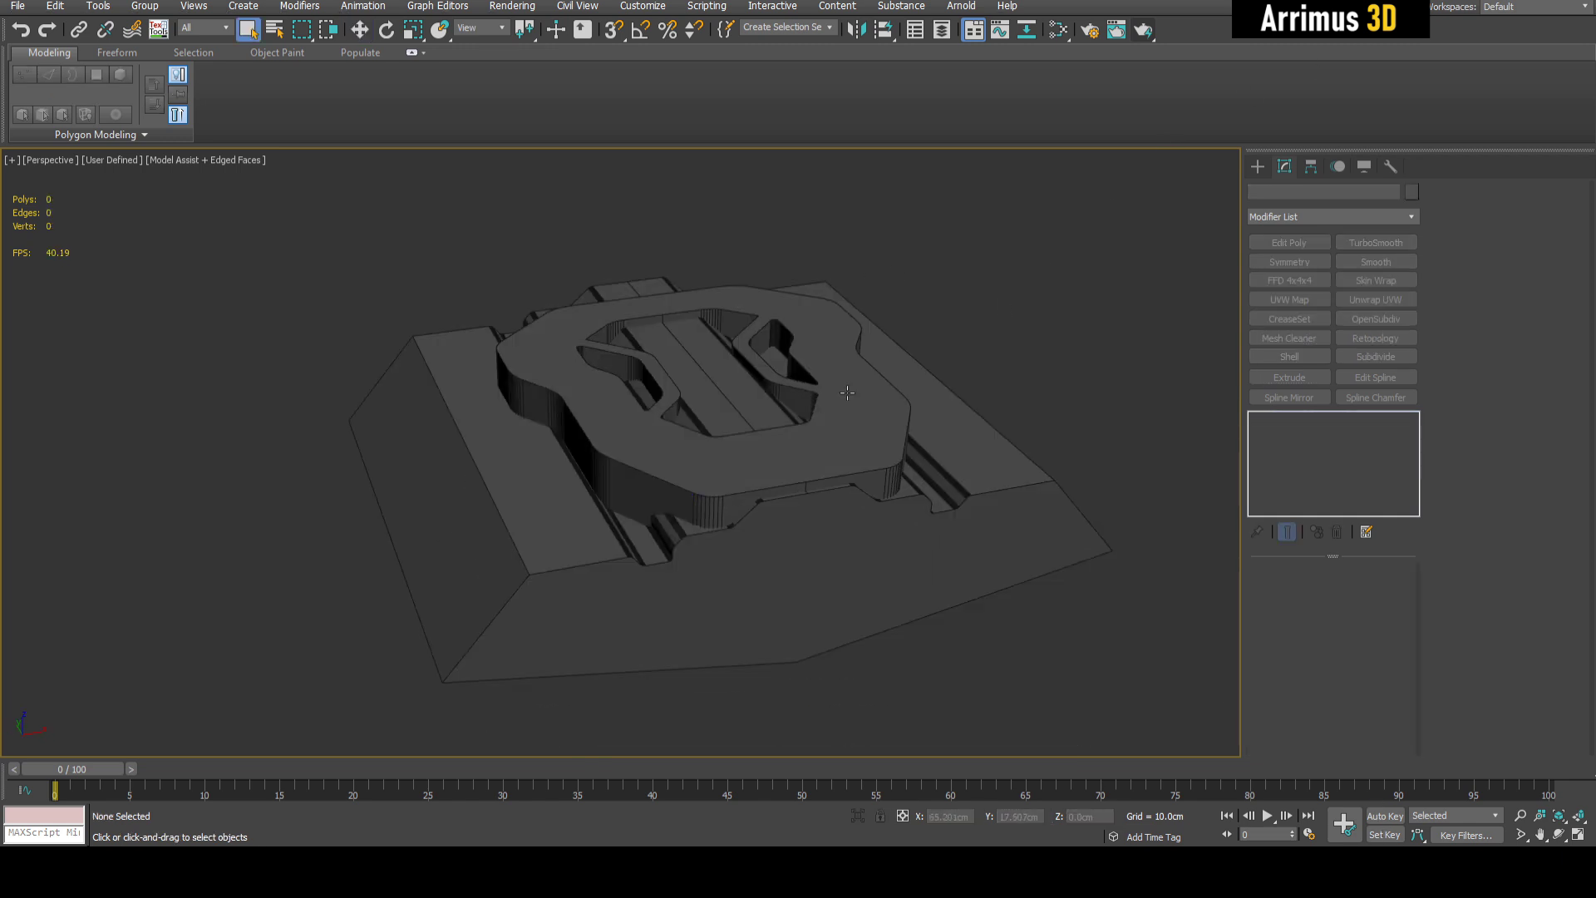
Subtract the extruded profile from the part with ProBoolean, picking it as an instance
{"action": "left_click", "coordinate": [856, 392]}
{"action": "key", "text": "alt+b"}
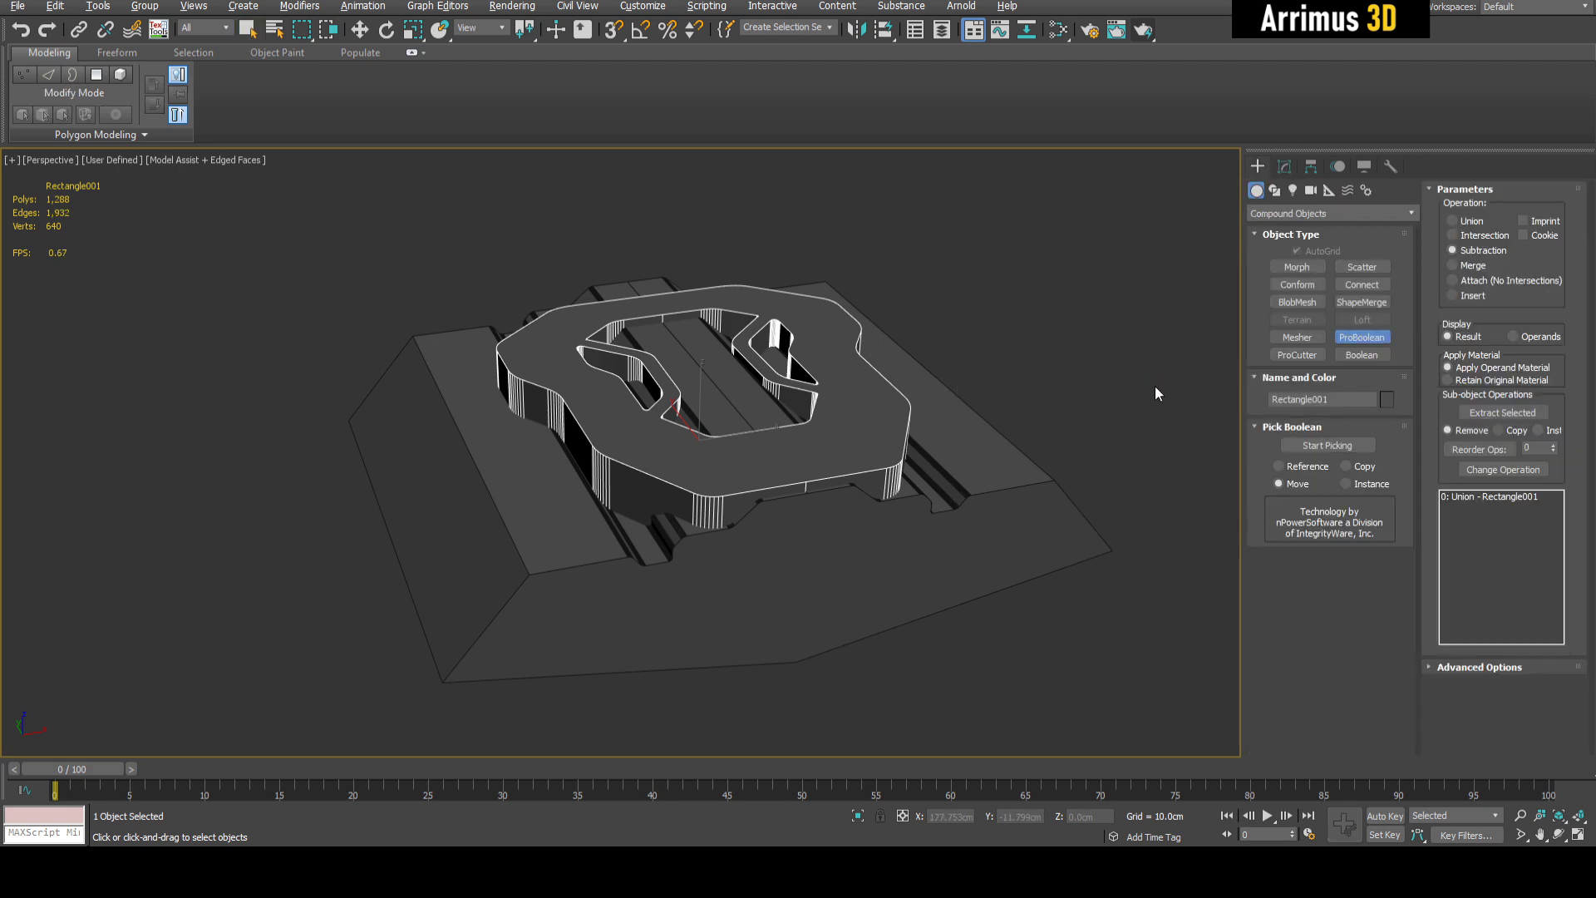
{"action": "left_click", "coordinate": [1360, 483]}
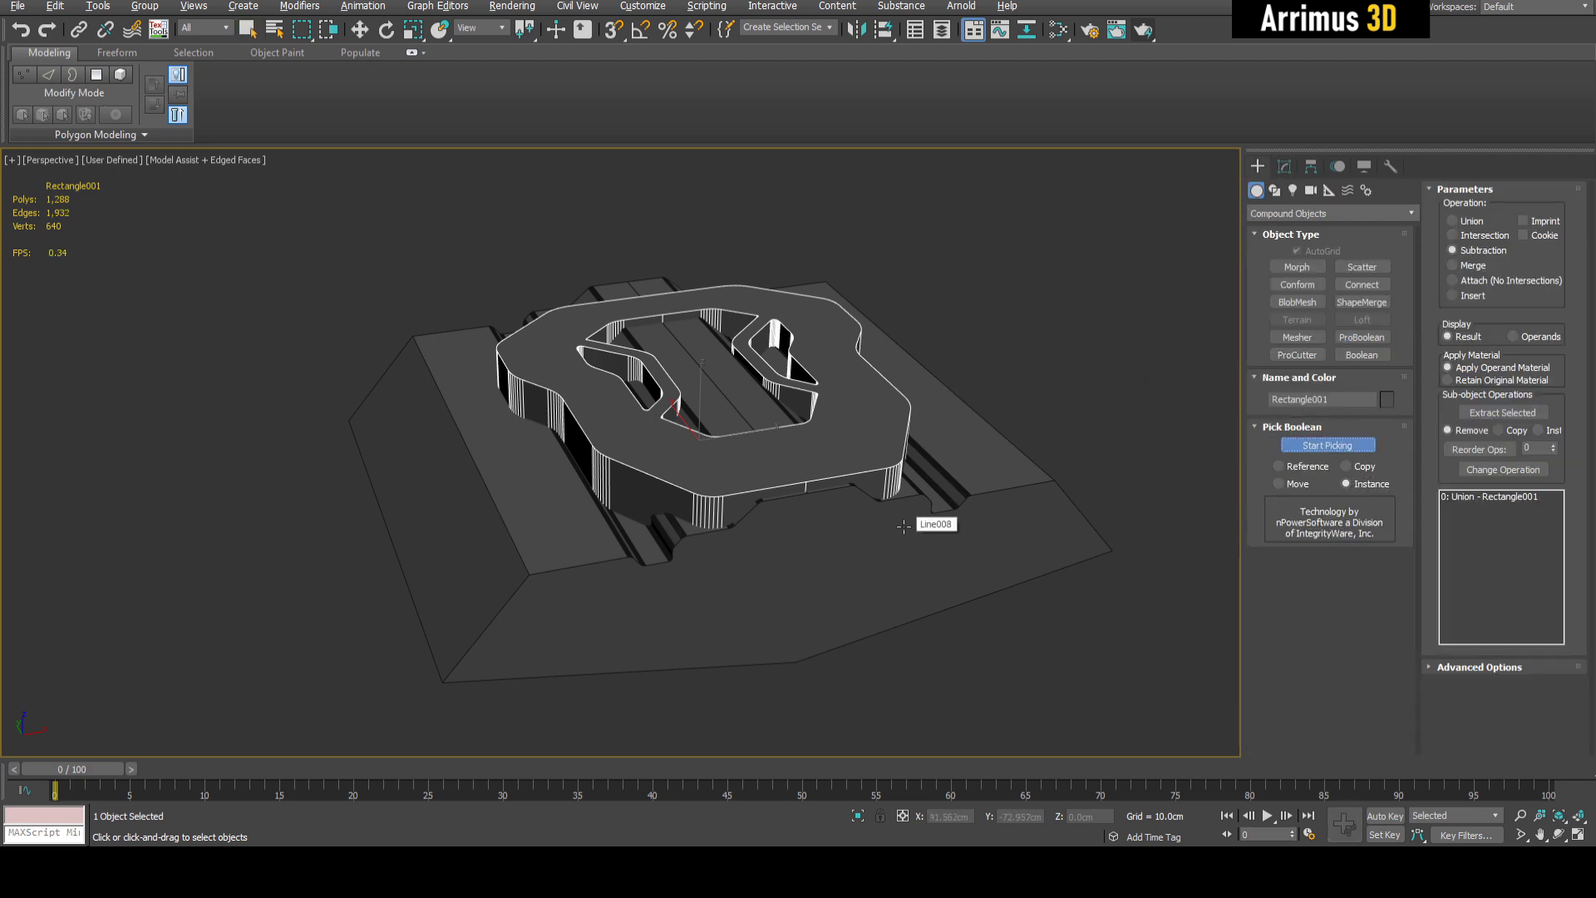
{"action": "left_click", "coordinate": [903, 526]}
{"action": "key", "text": "w"}
{"action": "middle_click_drag", "start_coordinate": [1090, 410], "coordinate": [1072, 366], "text": "alt"}
Move the extruded profile object straight down so it sits clear below the part
{"action": "left_click", "coordinate": [828, 460]}
{"action": "scroll", "coordinate": [827, 461], "scroll_direction": "down", "scroll_amount": 4}
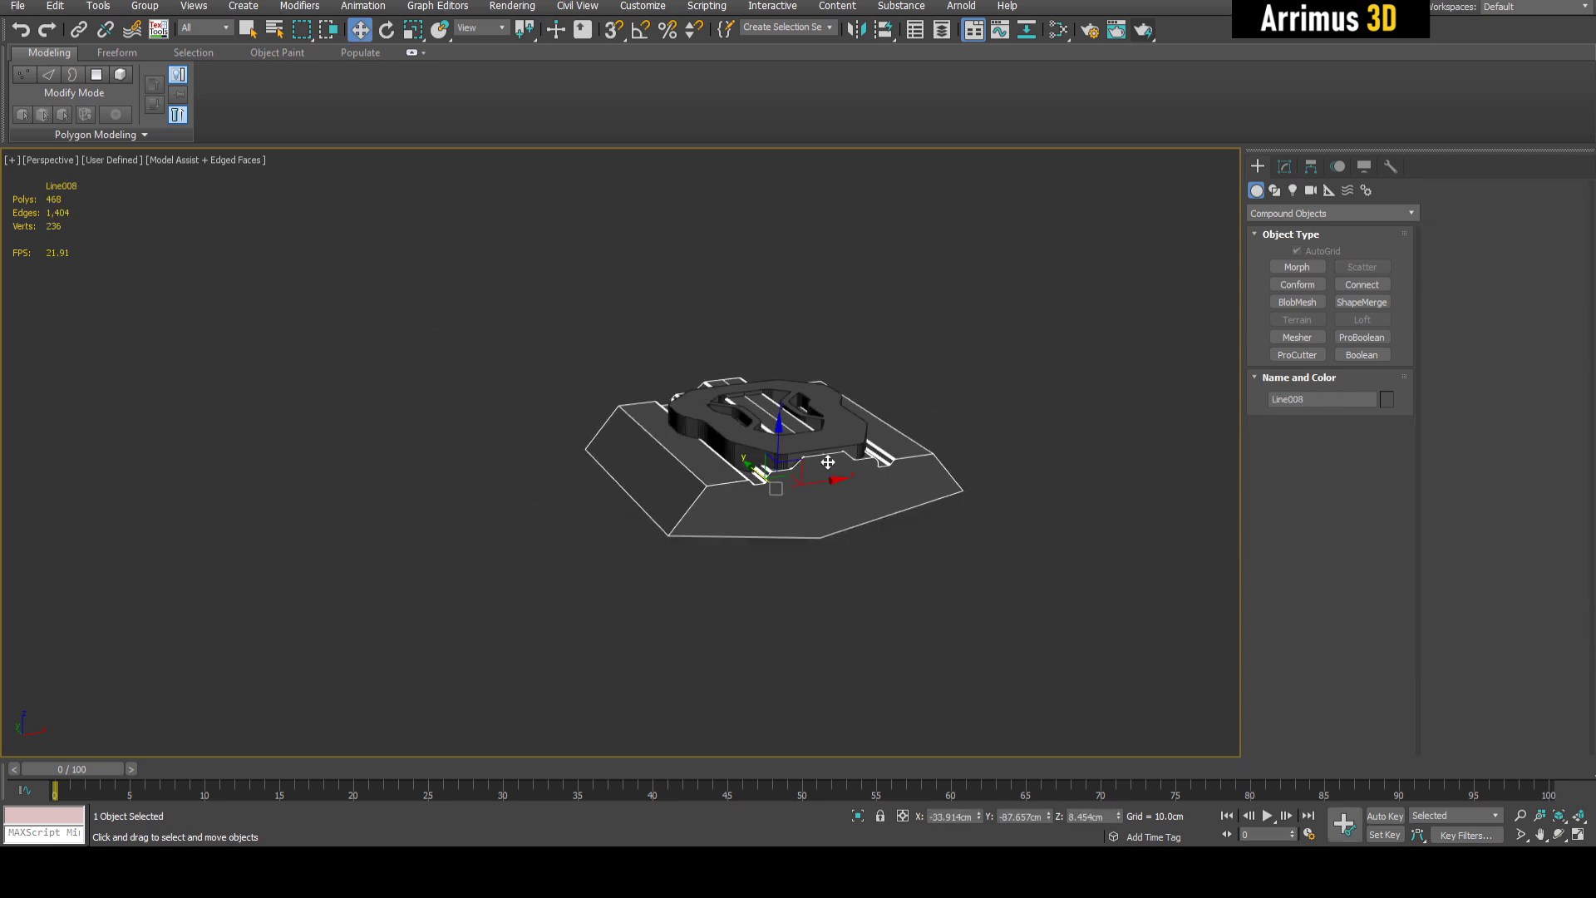
{"action": "middle_click_drag", "start_coordinate": [827, 460], "coordinate": [782, 421], "text": "alt"}
{"action": "left_click_drag", "start_coordinate": [733, 387], "coordinate": [733, 491]}
{"action": "middle_click_drag", "start_coordinate": [733, 491], "coordinate": [834, 504], "text": "alt"}
Examine the cut part on its own and together with the profile object, with edged faces on and off
{"action": "scroll", "coordinate": [836, 490], "scroll_direction": "up", "scroll_amount": 4}
{"action": "left_click", "coordinate": [822, 327]}
{"action": "middle_click_drag", "start_coordinate": [822, 327], "coordinate": [670, 520]}
{"action": "key", "text": "alt+q"}
{"action": "scroll", "coordinate": [796, 505], "scroll_direction": "down", "scroll_amount": 3}
{"action": "key", "text": "F4"}
{"action": "key", "text": "alt+q"}
{"action": "key", "text": "q"}
{"action": "key", "text": "F4"}
{"action": "key", "text": "F4"}
Change the ProBoolean's profile operand to Intersection and inspect the stepped surface on the part
{"action": "left_click", "coordinate": [1285, 168]}
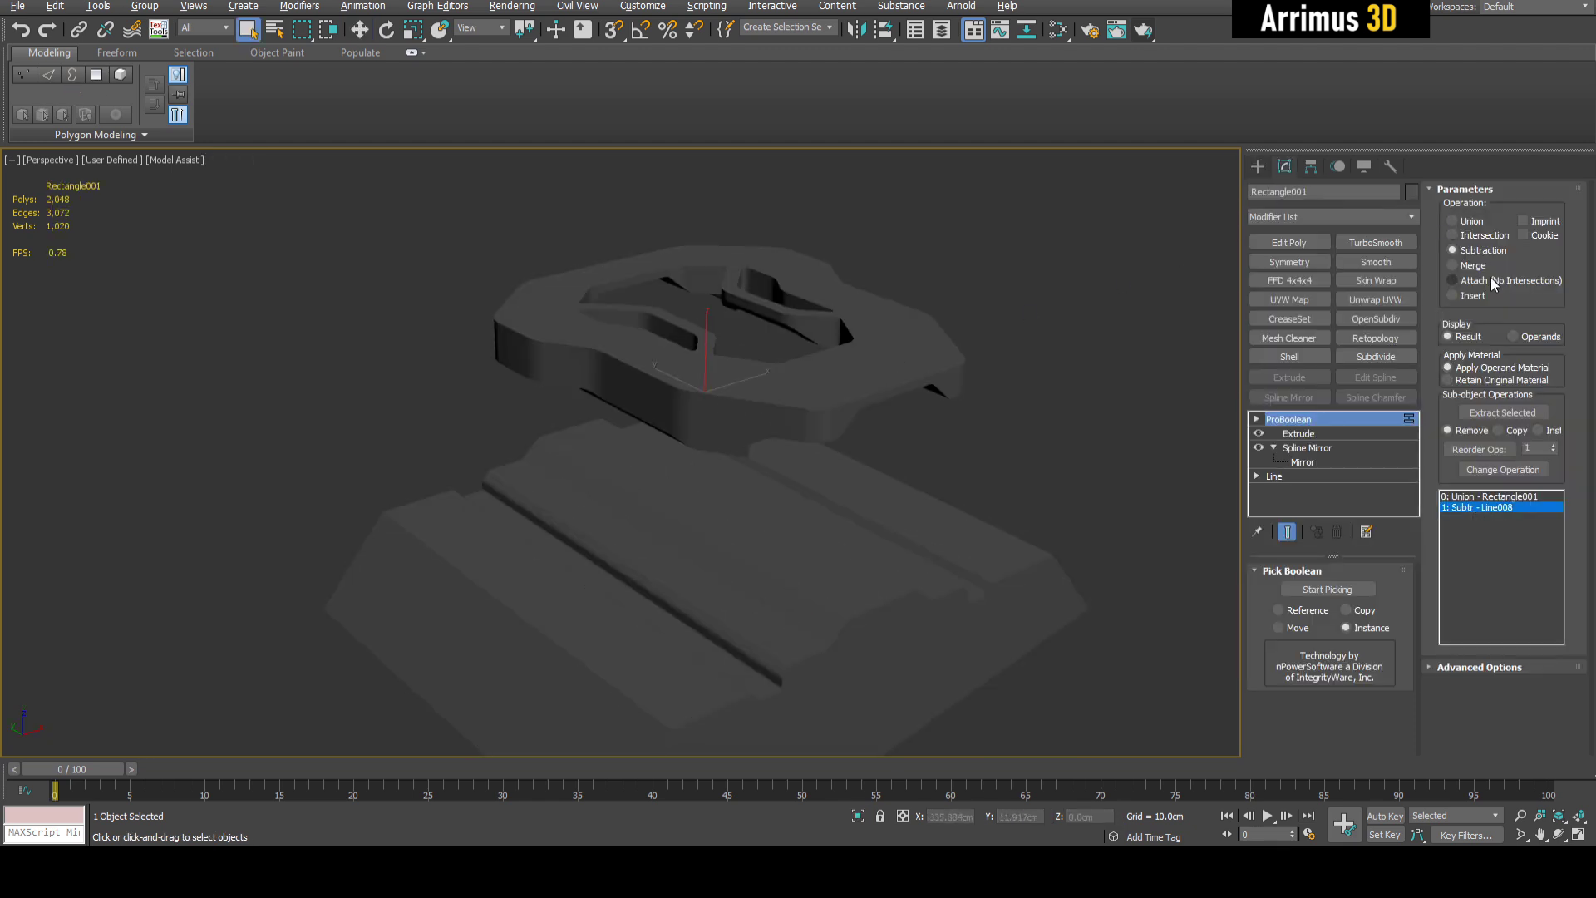
{"action": "left_click", "coordinate": [1502, 470]}
{"action": "middle_click_drag", "start_coordinate": [1030, 434], "coordinate": [904, 432], "text": "alt"}
{"action": "key", "text": "alt+q"}
{"action": "scroll", "coordinate": [780, 485], "scroll_direction": "down", "scroll_amount": 3}
{"action": "key", "text": "alt+q"}
{"action": "left_click", "coordinate": [846, 570]}
{"action": "middle_click_drag", "start_coordinate": [846, 570], "coordinate": [740, 497], "text": "alt"}
{"action": "key", "text": "F4"}
{"action": "key", "text": "F4"}
Add an Edit Poly modifier to the extruded profile object and select the vertices at its rear end
{"action": "left_click", "coordinate": [720, 391]}
{"action": "scroll", "coordinate": [701, 517], "scroll_direction": "down", "scroll_amount": 3}
{"action": "key", "text": "alt+q"}
{"action": "left_click", "coordinate": [835, 515]}
{"action": "key", "text": "F4"}
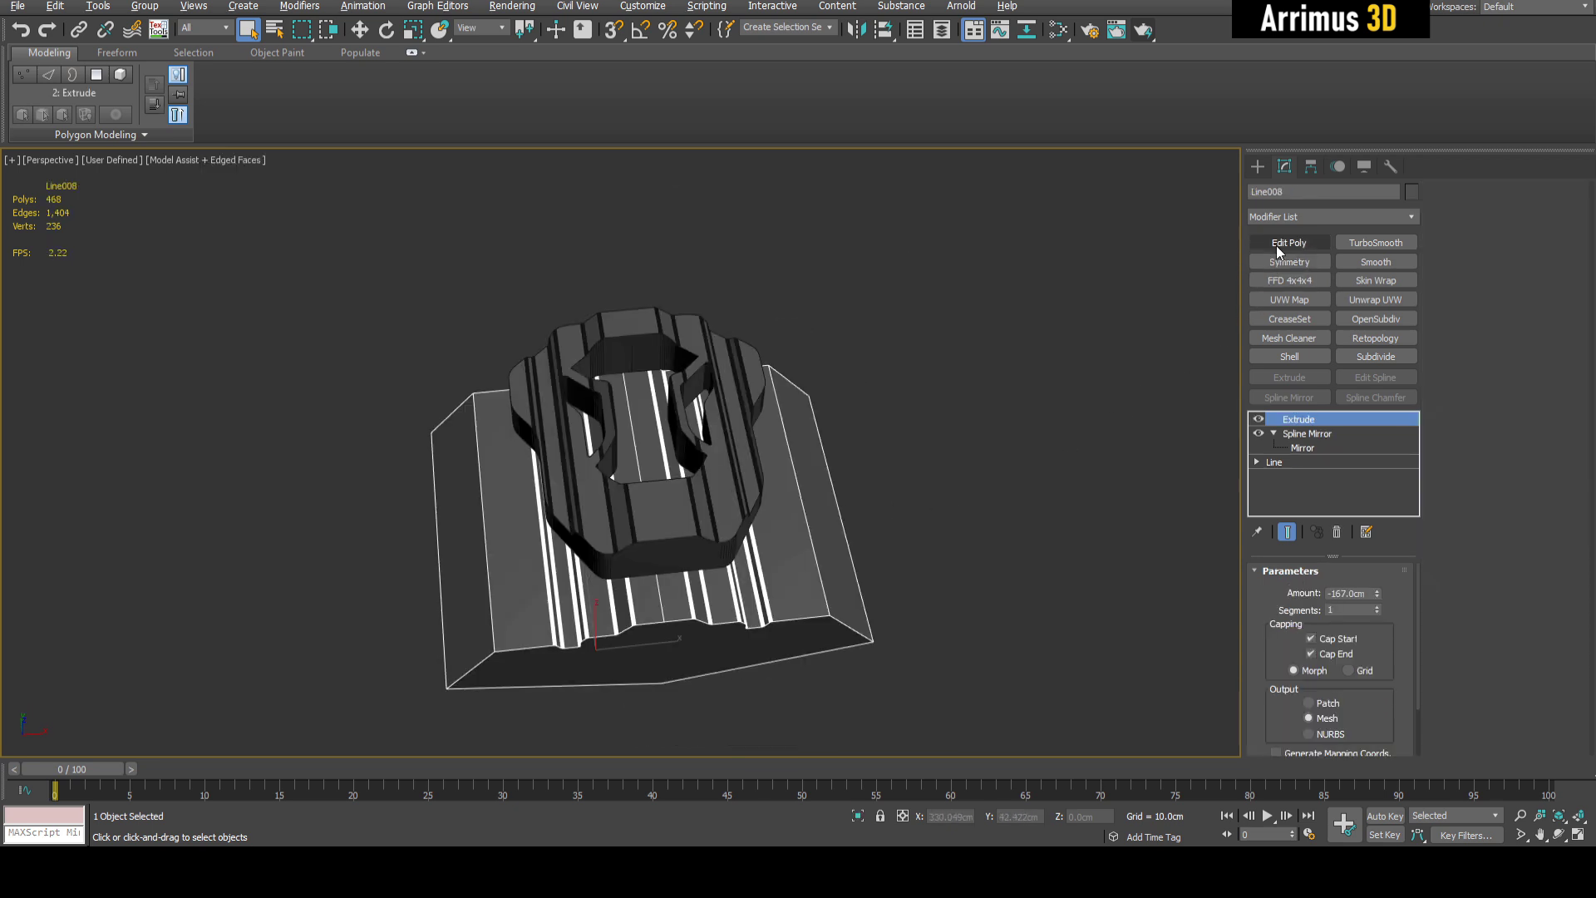
{"action": "left_click", "coordinate": [1275, 246]}
{"action": "key", "text": "1"}
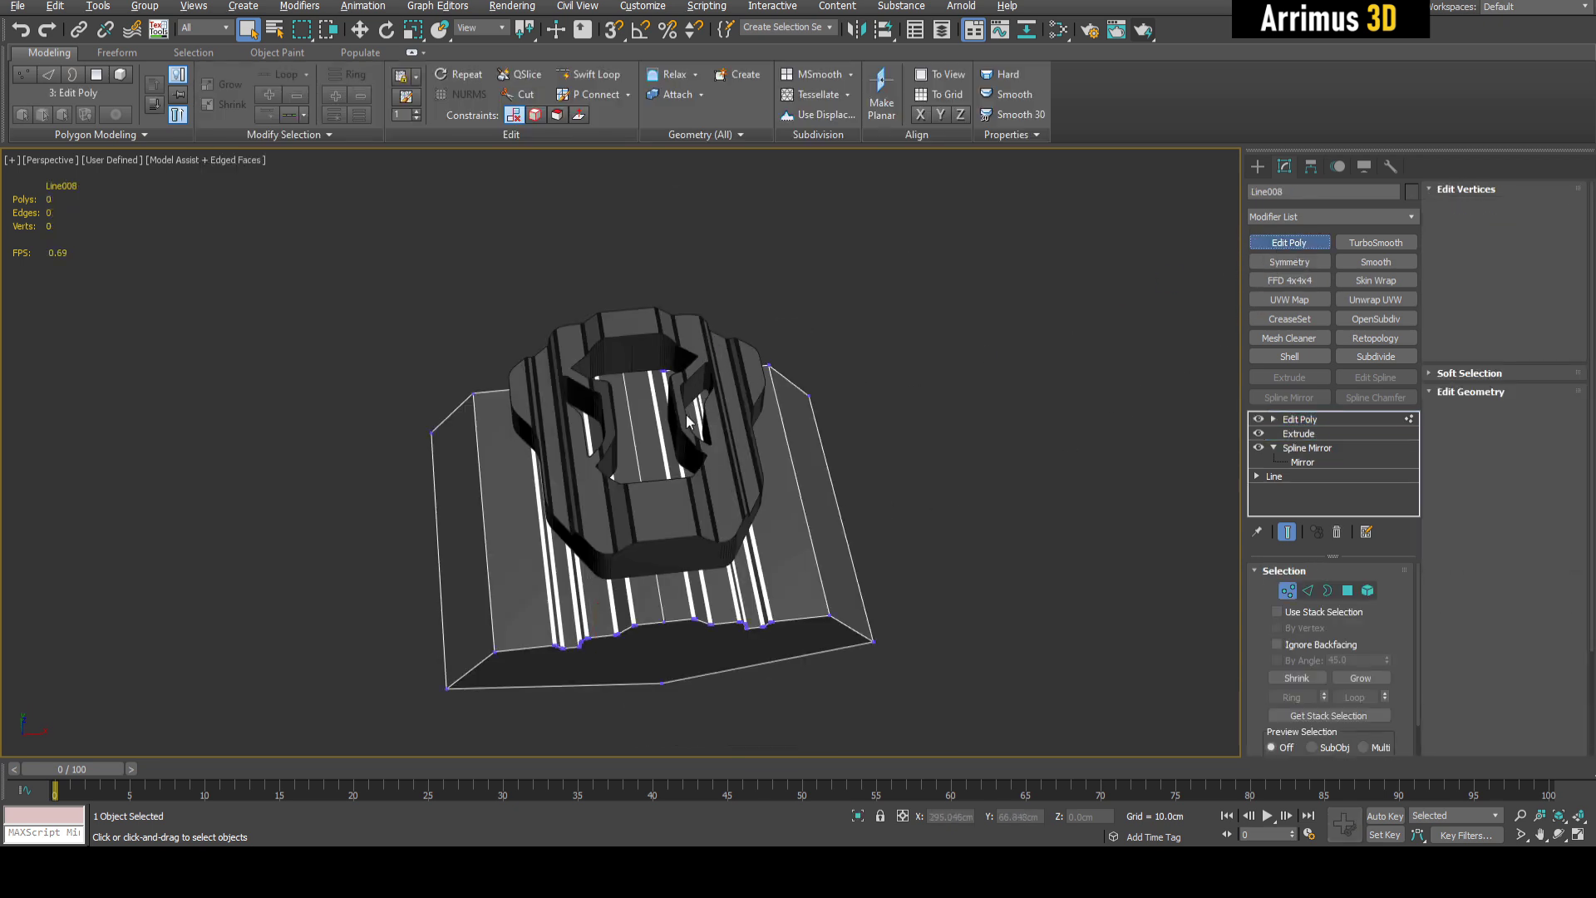
{"action": "middle_click_drag", "start_coordinate": [649, 418], "coordinate": [762, 380], "text": "alt"}
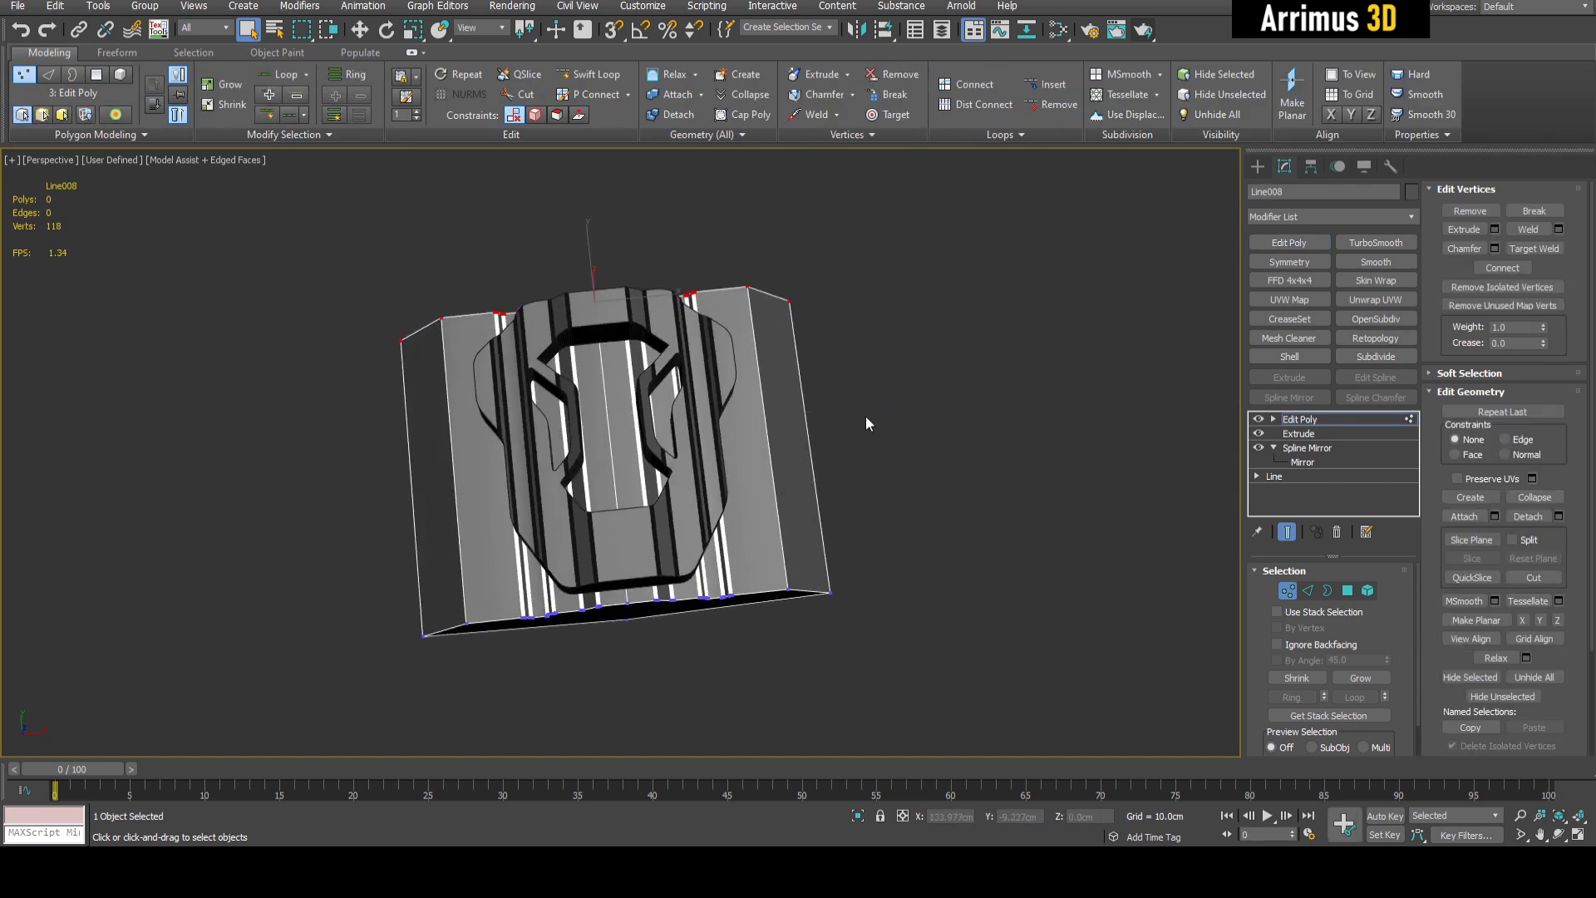
{"action": "middle_click_drag", "start_coordinate": [823, 436], "coordinate": [682, 412], "text": "alt"}
Scale the profile object's rear end vertices sideways to taper the stepped grooves along the part
{"action": "key", "text": "r"}
{"action": "left_click_drag", "start_coordinate": [514, 416], "coordinate": [359, 438]}
{"action": "key", "text": "F4"}
{"action": "key", "text": "F4"}
{"action": "left_click_drag", "start_coordinate": [524, 416], "coordinate": [567, 419]}
{"action": "scroll", "coordinate": [557, 339], "scroll_direction": "up", "scroll_amount": 4}
{"action": "middle_click_drag", "start_coordinate": [557, 339], "coordinate": [752, 385], "text": "alt"}
{"action": "scroll", "coordinate": [541, 375], "scroll_direction": "down", "scroll_amount": 4}
{"action": "key", "text": "F4"}
{"action": "scroll", "coordinate": [606, 361], "scroll_direction": "up", "scroll_amount": 4}
{"action": "middle_click_drag", "start_coordinate": [606, 363], "coordinate": [686, 413], "text": "alt"}
Adjust the height of the profile object's rear end vertices to tilt the stepped surface lengthwise
{"action": "key", "text": "w"}
{"action": "scroll", "coordinate": [685, 376], "scroll_direction": "down", "scroll_amount": 5}
{"action": "scroll", "coordinate": [686, 411], "scroll_direction": "down", "scroll_amount": 2}
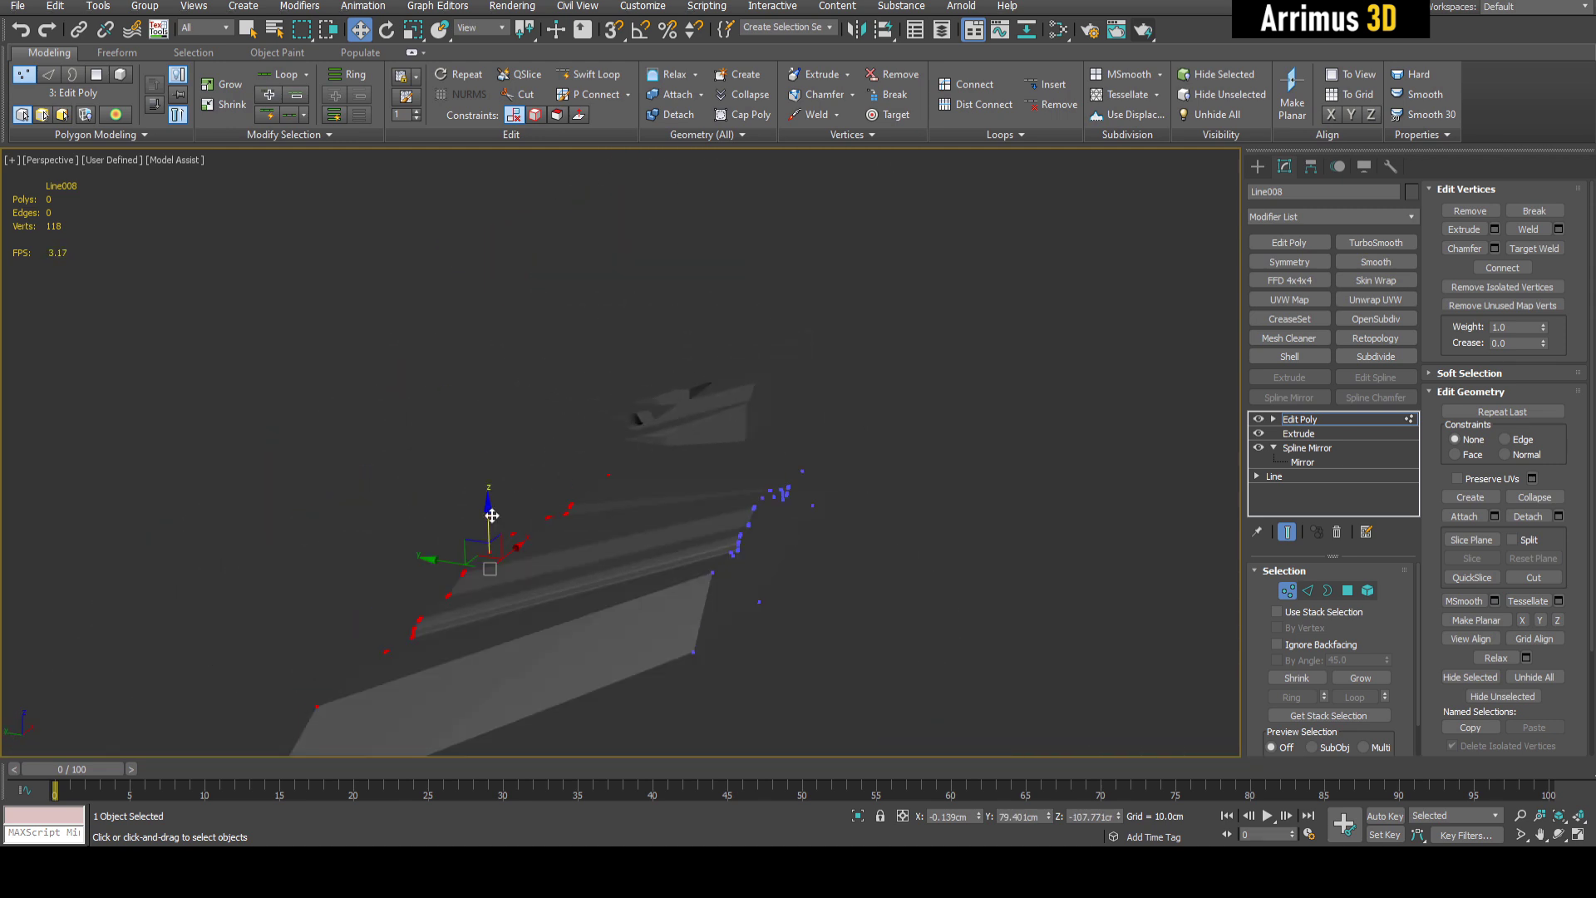
{"action": "left_click_drag", "start_coordinate": [515, 488], "coordinate": [485, 365]}
{"action": "middle_click_drag", "start_coordinate": [558, 446], "coordinate": [516, 507], "text": "alt"}
{"action": "scroll", "coordinate": [676, 467], "scroll_direction": "up", "scroll_amount": 3}
{"action": "middle_click_drag", "start_coordinate": [675, 467], "coordinate": [712, 387], "text": "alt"}
{"action": "scroll", "coordinate": [731, 349], "scroll_direction": "down", "scroll_amount": 3}
Select the vertices at the profile object's front end and lower them to slope the part's front
{"action": "middle_click_drag", "start_coordinate": [756, 304], "coordinate": [810, 357], "text": "alt"}
{"action": "scroll", "coordinate": [785, 364], "scroll_direction": "down", "scroll_amount": 3}
{"action": "left_click_drag", "start_coordinate": [710, 604], "coordinate": [710, 604]}
{"action": "middle_click_drag", "start_coordinate": [710, 603], "coordinate": [756, 451], "text": "alt"}
{"action": "scroll", "coordinate": [796, 440], "scroll_direction": "up", "scroll_amount": 4}
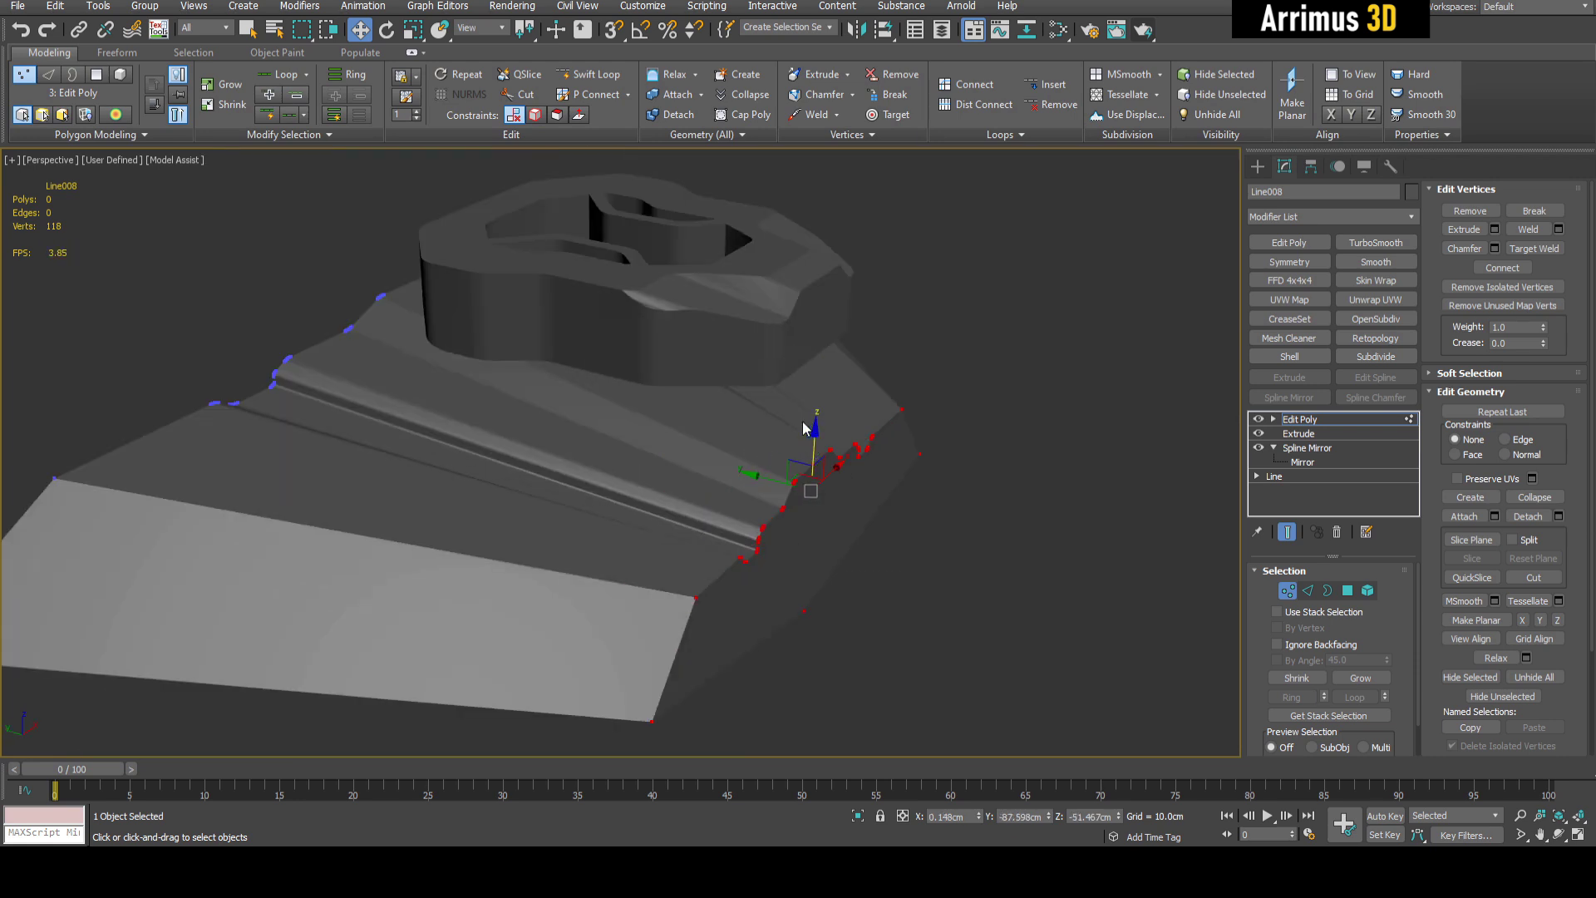
{"action": "left_click_drag", "start_coordinate": [816, 454], "coordinate": [821, 480]}
{"action": "mouse_move", "coordinate": [829, 456]}
{"action": "middle_mouse_down", "text": "alt"}
{"action": "mouse_move", "coordinate": [766, 535]}
{"action": "mouse_move", "coordinate": [744, 467]}
{"action": "mouse_move", "coordinate": [775, 475]}
{"action": "mouse_move", "coordinate": [800, 442]}
{"action": "mouse_move", "coordinate": [834, 438]}
{"action": "mouse_move", "coordinate": [791, 431]}
{"action": "mouse_move", "coordinate": [861, 438]}
{"action": "mouse_move", "coordinate": [869, 416]}
{"action": "mouse_move", "coordinate": [808, 434]}
{"action": "middle_mouse_up", "text": "alt"}
Add a second Edit Poly modifier, insert an edge loop near the profile object's front and bend the front end down
{"action": "key", "text": "1"}
{"action": "left_click", "coordinate": [1289, 242]}
{"action": "key", "text": "1"}
{"action": "key", "text": "w"}
{"action": "key", "text": "F4"}
{"action": "middle_click_drag", "start_coordinate": [904, 467], "coordinate": [831, 419], "text": "alt"}
{"action": "left_click_drag", "start_coordinate": [840, 483], "coordinate": [840, 519]}
{"action": "middle_click_drag", "start_coordinate": [874, 416], "coordinate": [816, 448], "text": "alt"}
Chamfer the edge loop at the front bend by 25 cm with Tri mitering
{"action": "key", "text": "2"}
{"action": "double_click", "coordinate": [865, 429]}
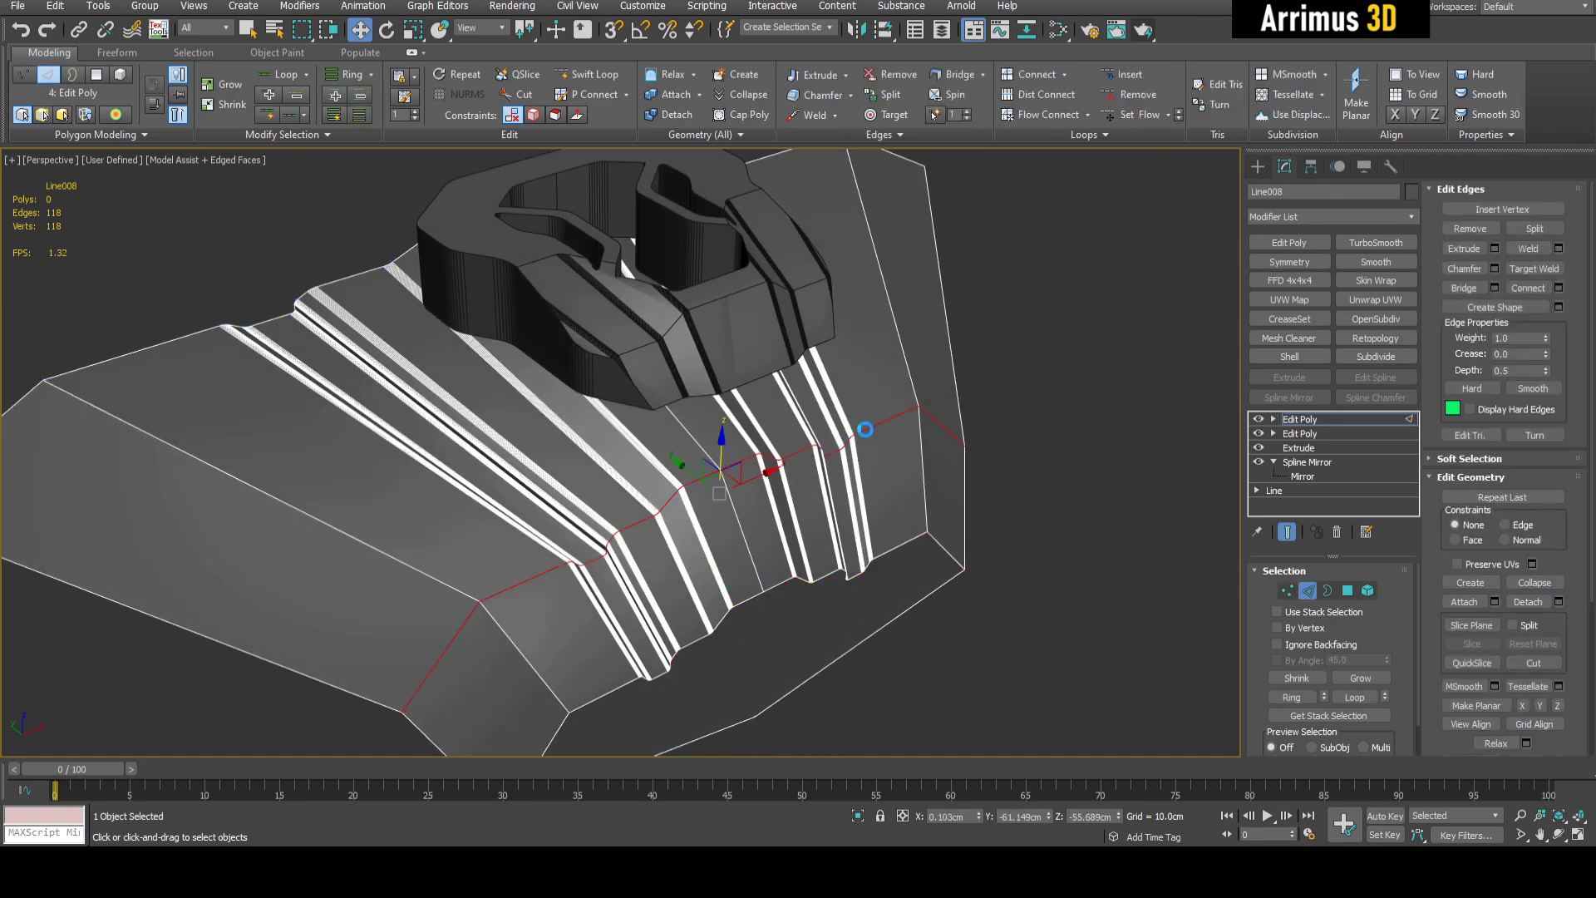
{"action": "left_click", "coordinate": [1496, 268]}
{"action": "type", "text": "25"}
{"action": "middle_click_drag", "start_coordinate": [566, 365], "coordinate": [507, 373]}
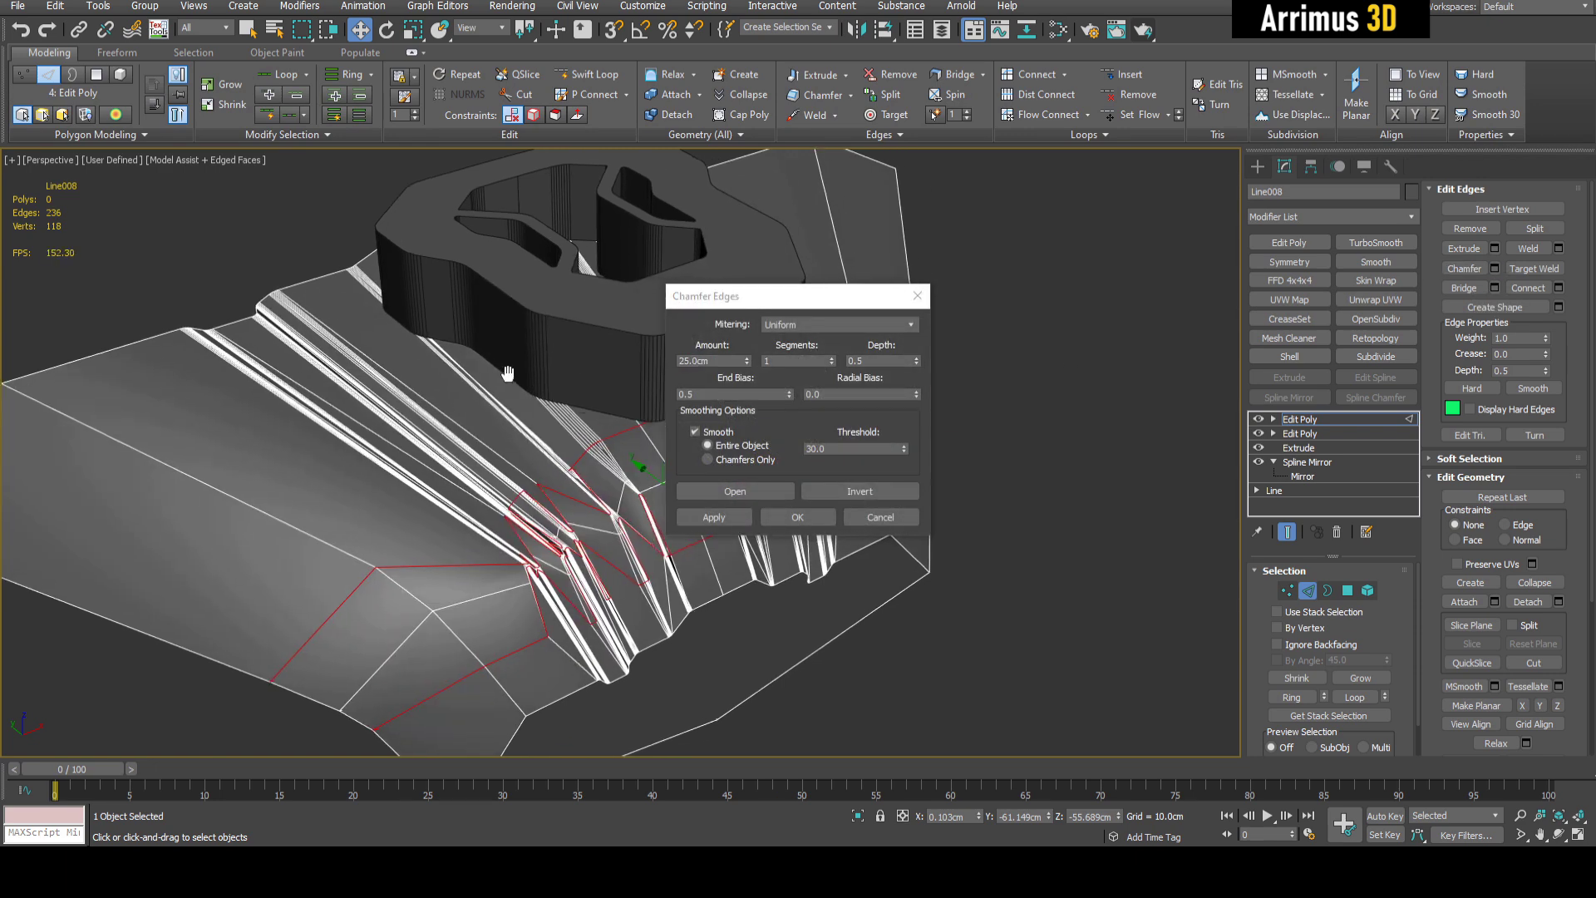
{"action": "left_click", "coordinate": [824, 351]}
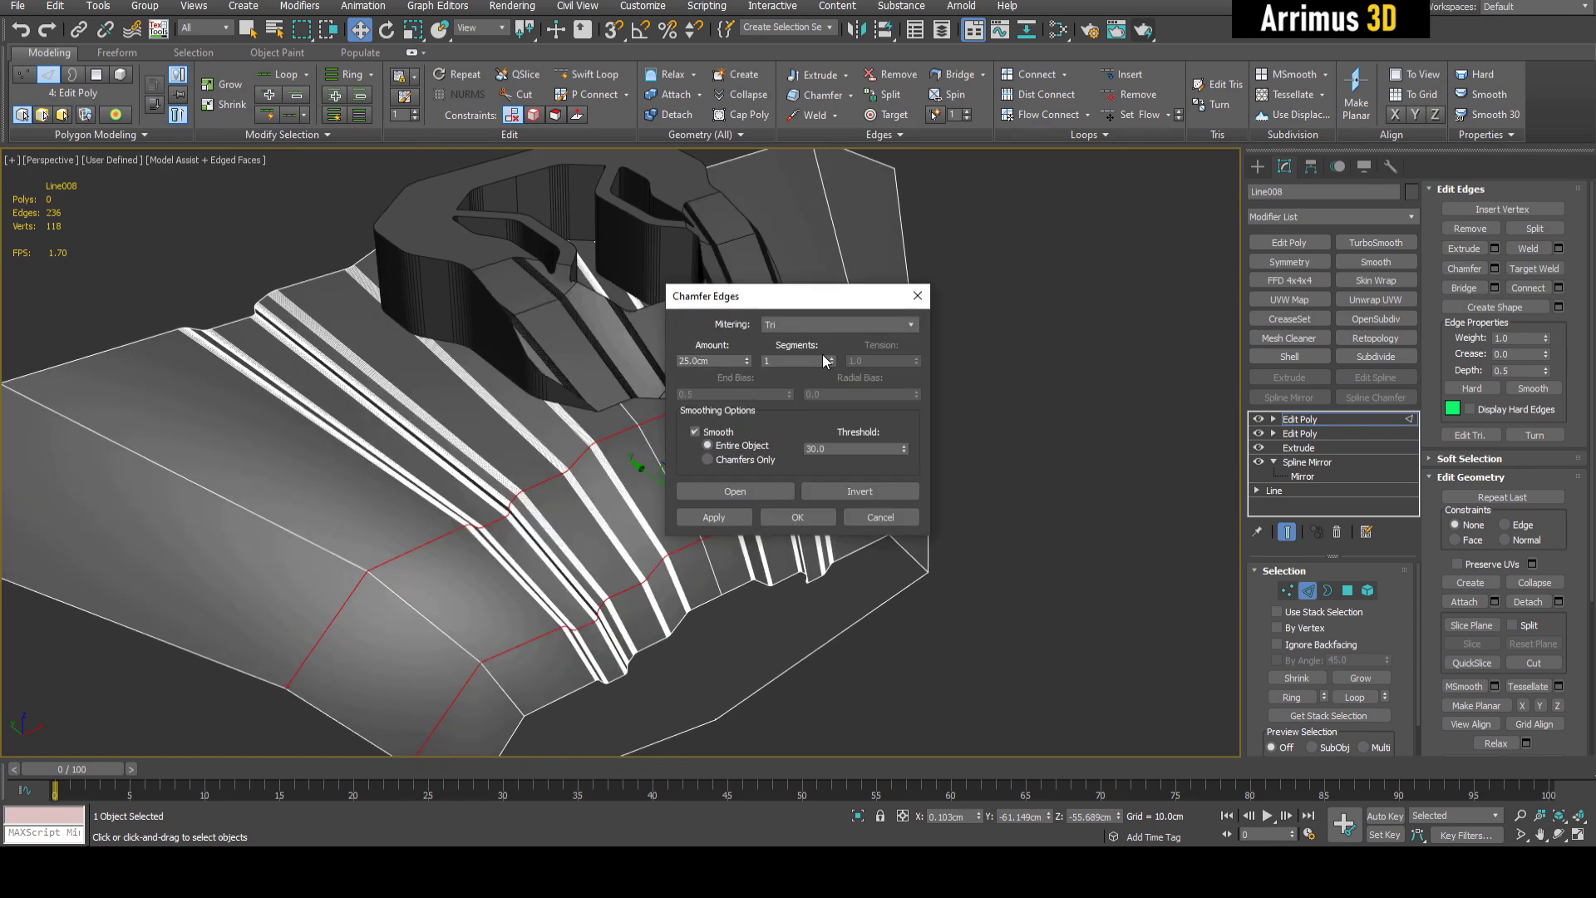
{"action": "left_click_drag", "start_coordinate": [804, 301], "coordinate": [1038, 336]}
Raise the chamfer's segment count to round the bend, accept it and inspect the smoothed front of the part
{"action": "key", "text": "F4"}
{"action": "middle_click_drag", "start_coordinate": [880, 366], "coordinate": [759, 334]}
{"action": "scroll", "coordinate": [759, 334], "scroll_direction": "up", "scroll_amount": 3}
{"action": "left_click", "coordinate": [1064, 393]}
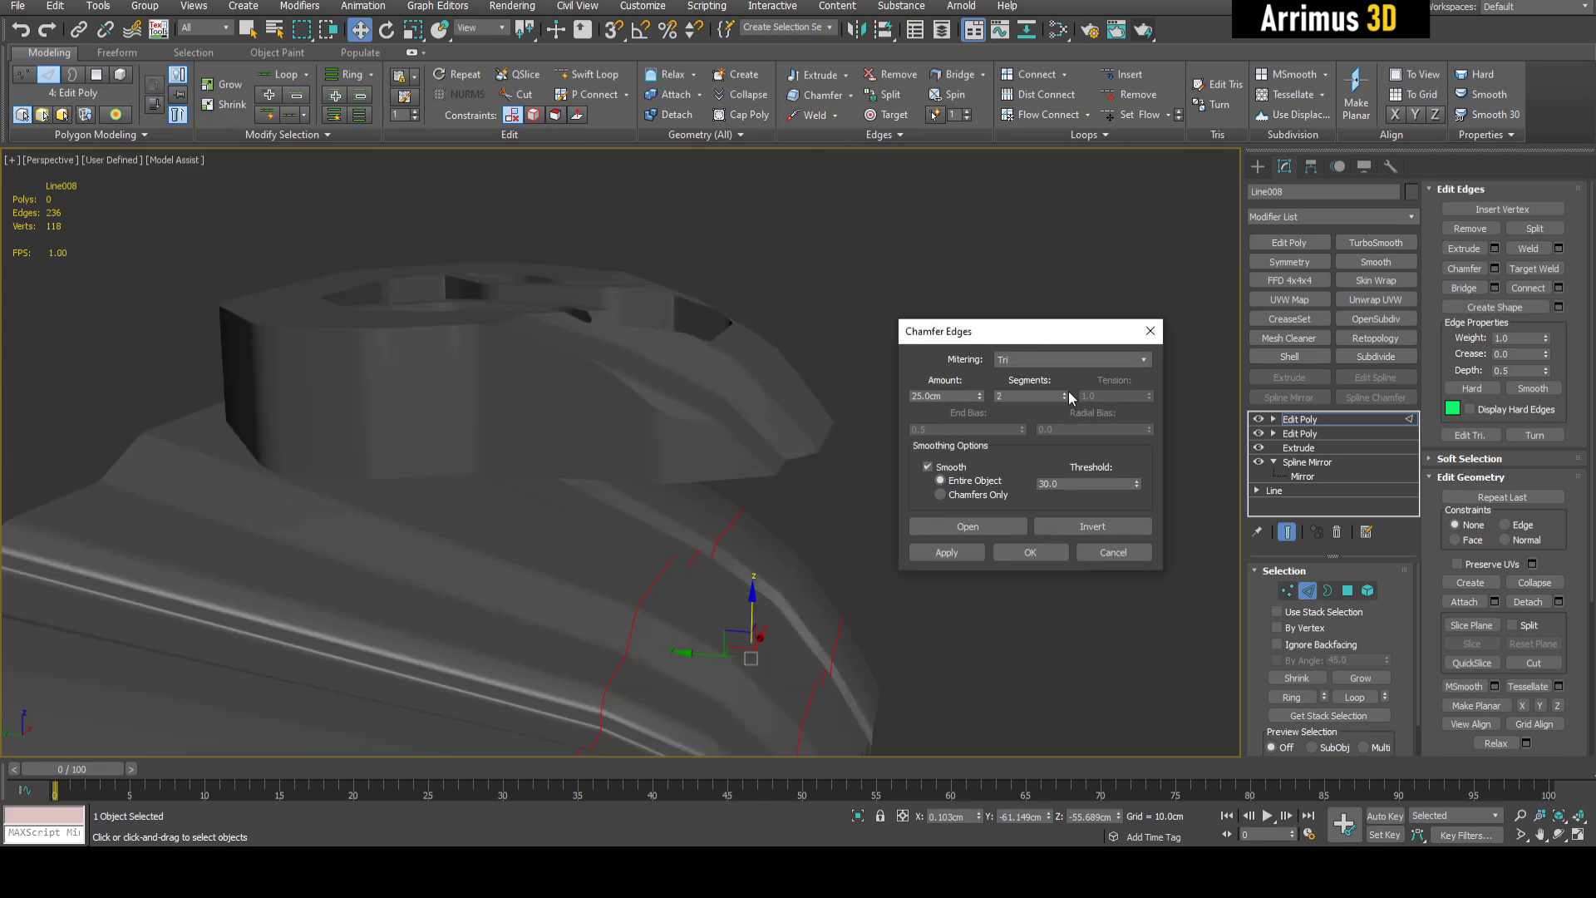
{"action": "left_click", "coordinate": [1066, 392]}
{"action": "left_click", "coordinate": [1066, 393]}
{"action": "left_click", "coordinate": [1067, 392]}
{"action": "left_click", "coordinate": [1066, 392]}
{"action": "left_click", "coordinate": [1066, 392]}
{"action": "left_click", "coordinate": [1066, 392]}
{"action": "middle_click_drag", "start_coordinate": [752, 357], "coordinate": [643, 433], "text": "alt"}
{"action": "left_click", "coordinate": [1031, 552]}
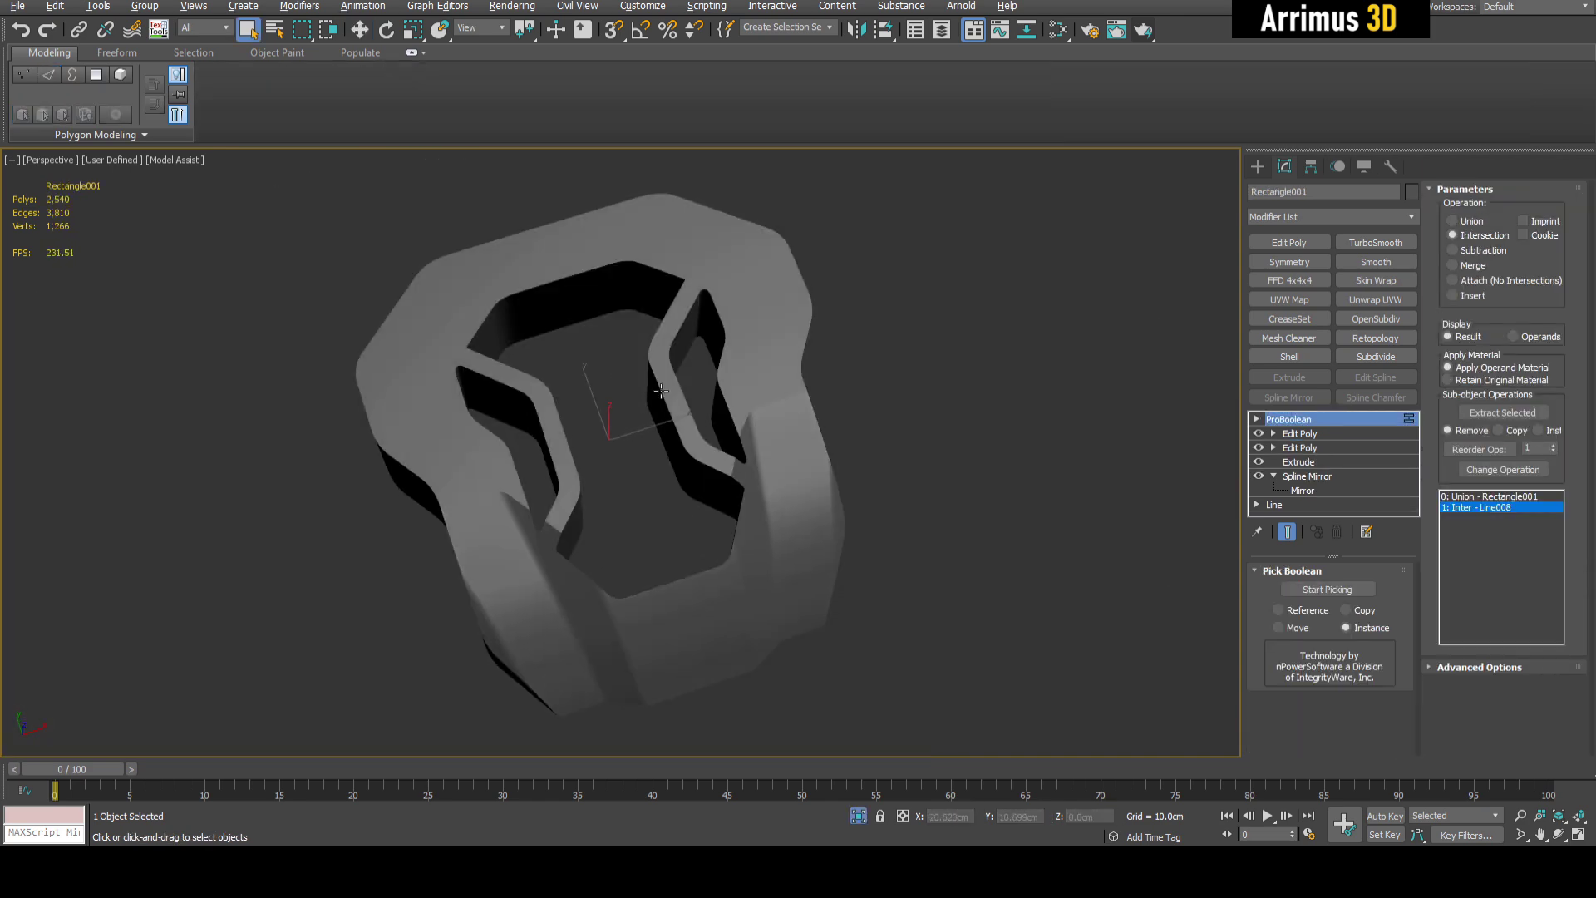
{"action": "middle_click_drag", "start_coordinate": [632, 386], "coordinate": [675, 421], "text": "alt"}
{"action": "key", "text": "F4"}
{"action": "scroll", "coordinate": [665, 445], "scroll_direction": "up", "scroll_amount": 5}
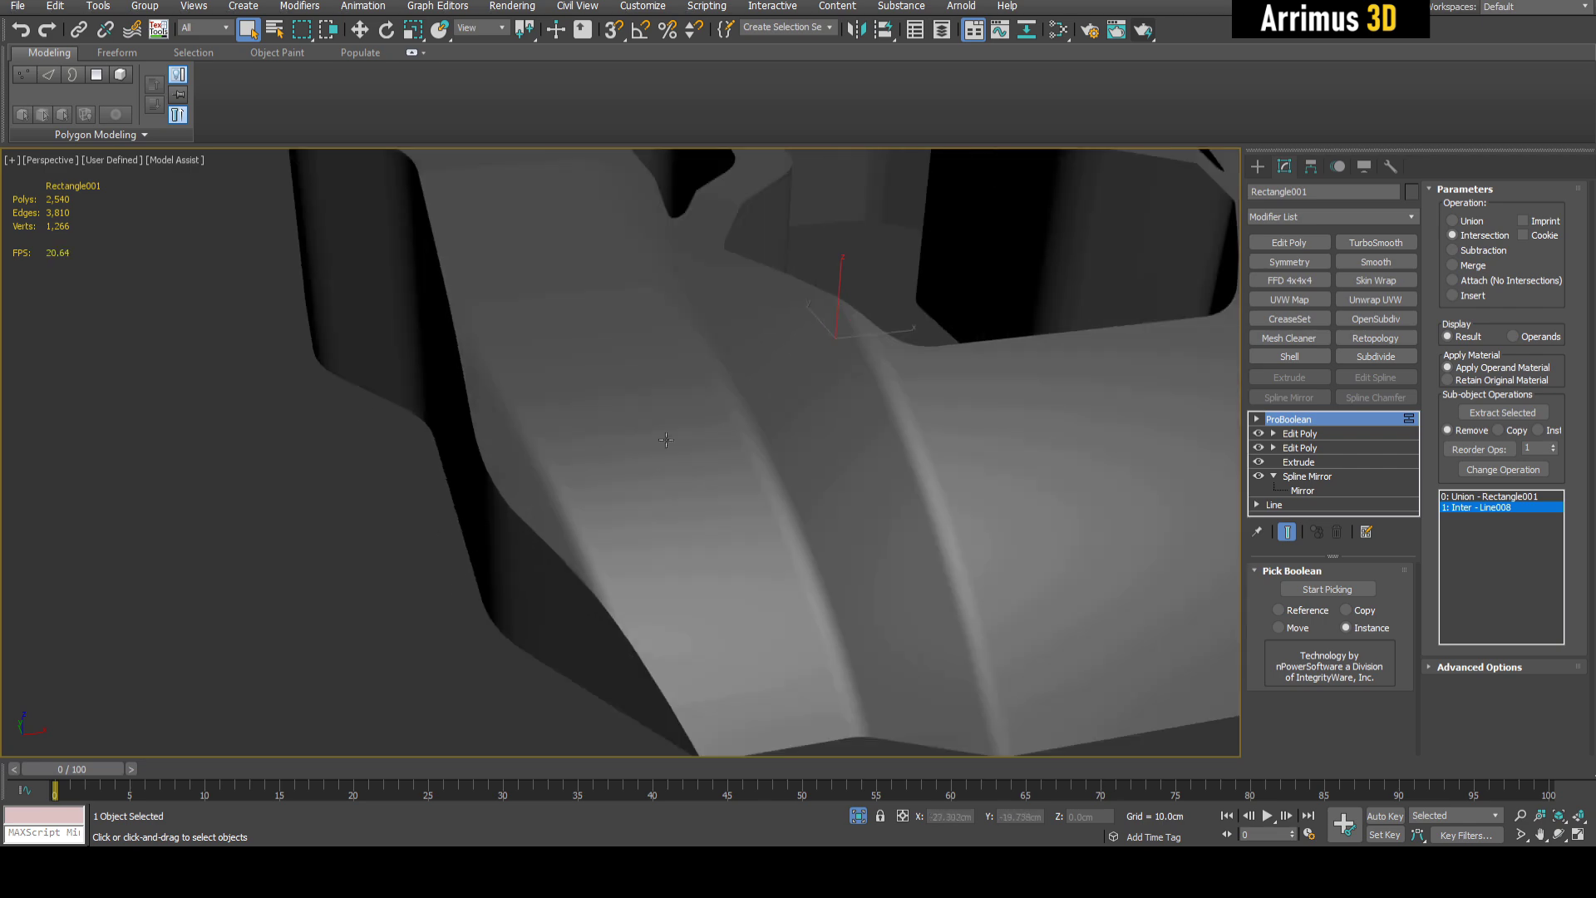
Examine the smoothed front and side surfaces of the part with and without edged faces
{"action": "key", "text": "F4"}
{"action": "key", "text": "F4"}
{"action": "scroll", "coordinate": [525, 394], "scroll_direction": "down", "scroll_amount": 4}
{"action": "middle_click_drag", "start_coordinate": [524, 394], "coordinate": [934, 331], "text": "alt"}
{"action": "scroll", "coordinate": [801, 439], "scroll_direction": "down", "scroll_amount": 4}
{"action": "key", "text": "F4"}
{"action": "left_click", "coordinate": [935, 332]}
{"action": "key", "text": "F4"}
{"action": "middle_click_drag", "start_coordinate": [684, 273], "coordinate": [915, 239], "text": "alt"}
{"action": "middle_click_drag", "start_coordinate": [757, 409], "coordinate": [829, 388]}
Draw a closed stepped profile with Line against the part's side, its lower edge crossing the upper body
{"action": "key", "text": "l"}
{"action": "scroll", "coordinate": [598, 410], "scroll_direction": "up", "scroll_amount": 2}
{"action": "left_click", "coordinate": [753, 438]}
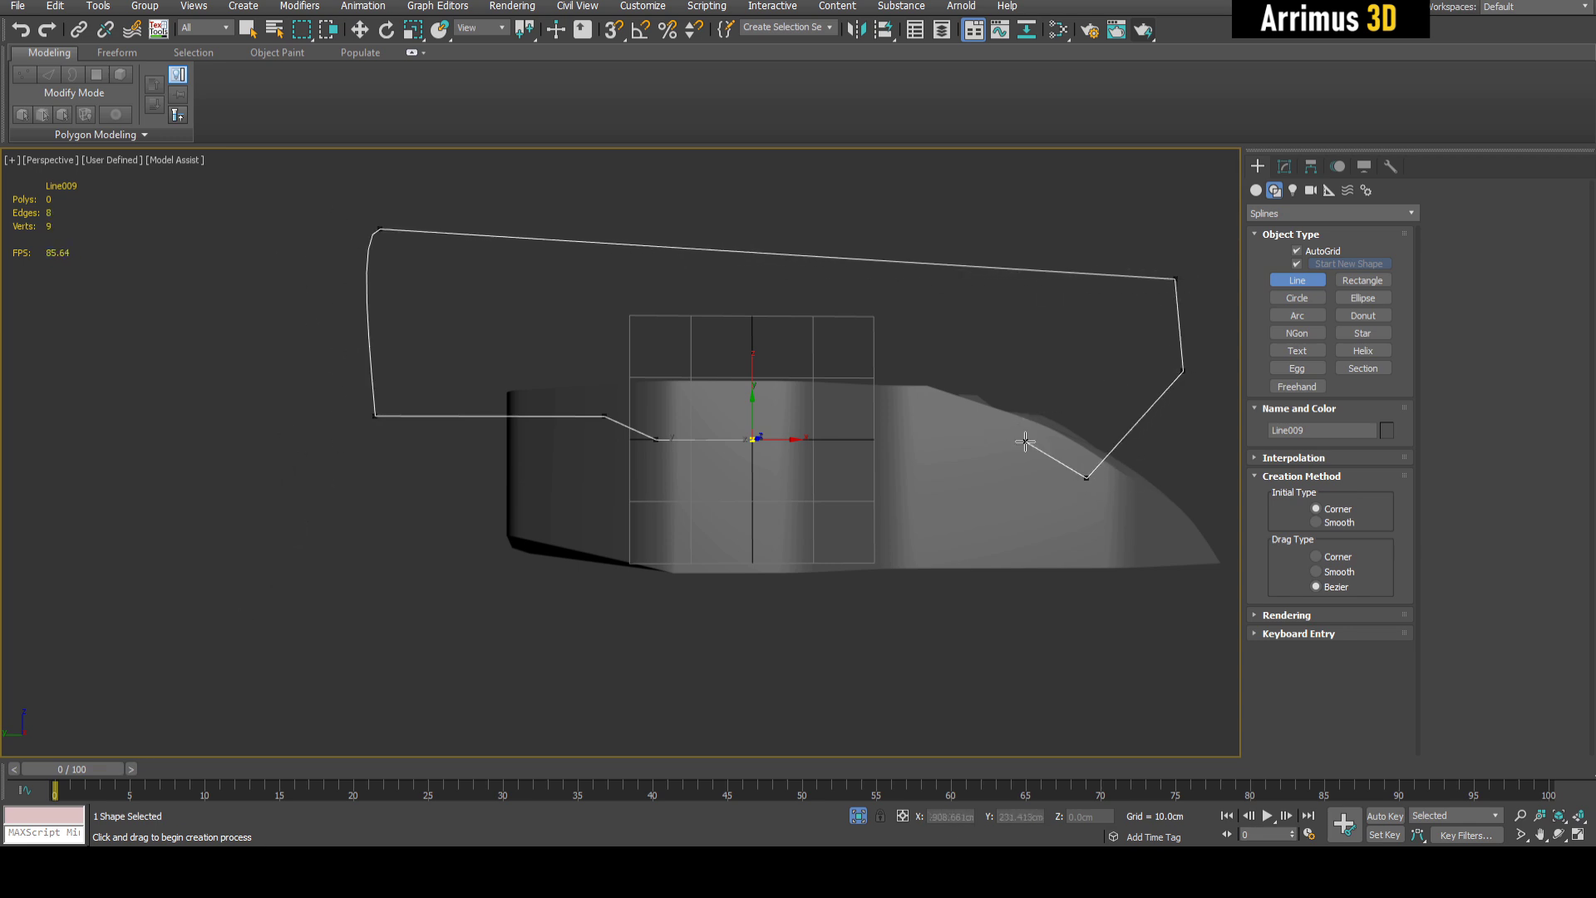
{"action": "left_click", "coordinate": [752, 439]}
{"action": "left_click", "coordinate": [783, 434]}
Fillet the profile's lowest front corner and the vertices along its stepped lower edge
{"action": "key", "text": "1"}
{"action": "middle_click_drag", "start_coordinate": [1002, 439], "coordinate": [879, 427]}
{"action": "key", "text": "f"}
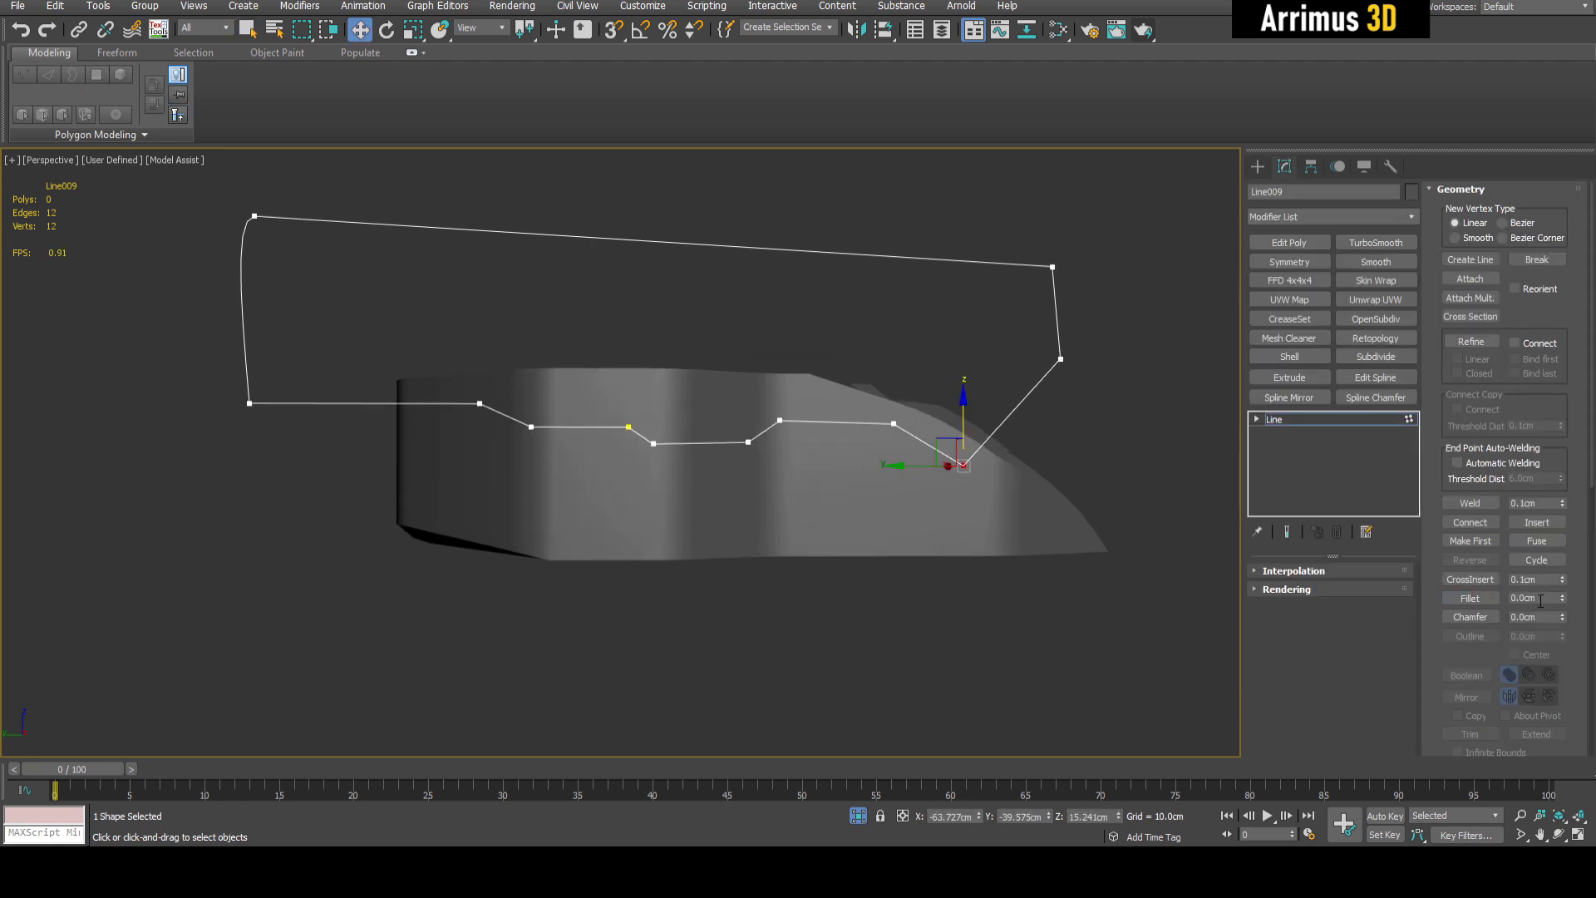
{"action": "left_click_drag", "start_coordinate": [1562, 598], "coordinate": [1562, 581]}
{"action": "middle_click_drag", "start_coordinate": [1055, 467], "coordinate": [1027, 502], "text": "alt"}
{"action": "left_click_drag", "start_coordinate": [434, 392], "coordinate": [909, 530]}
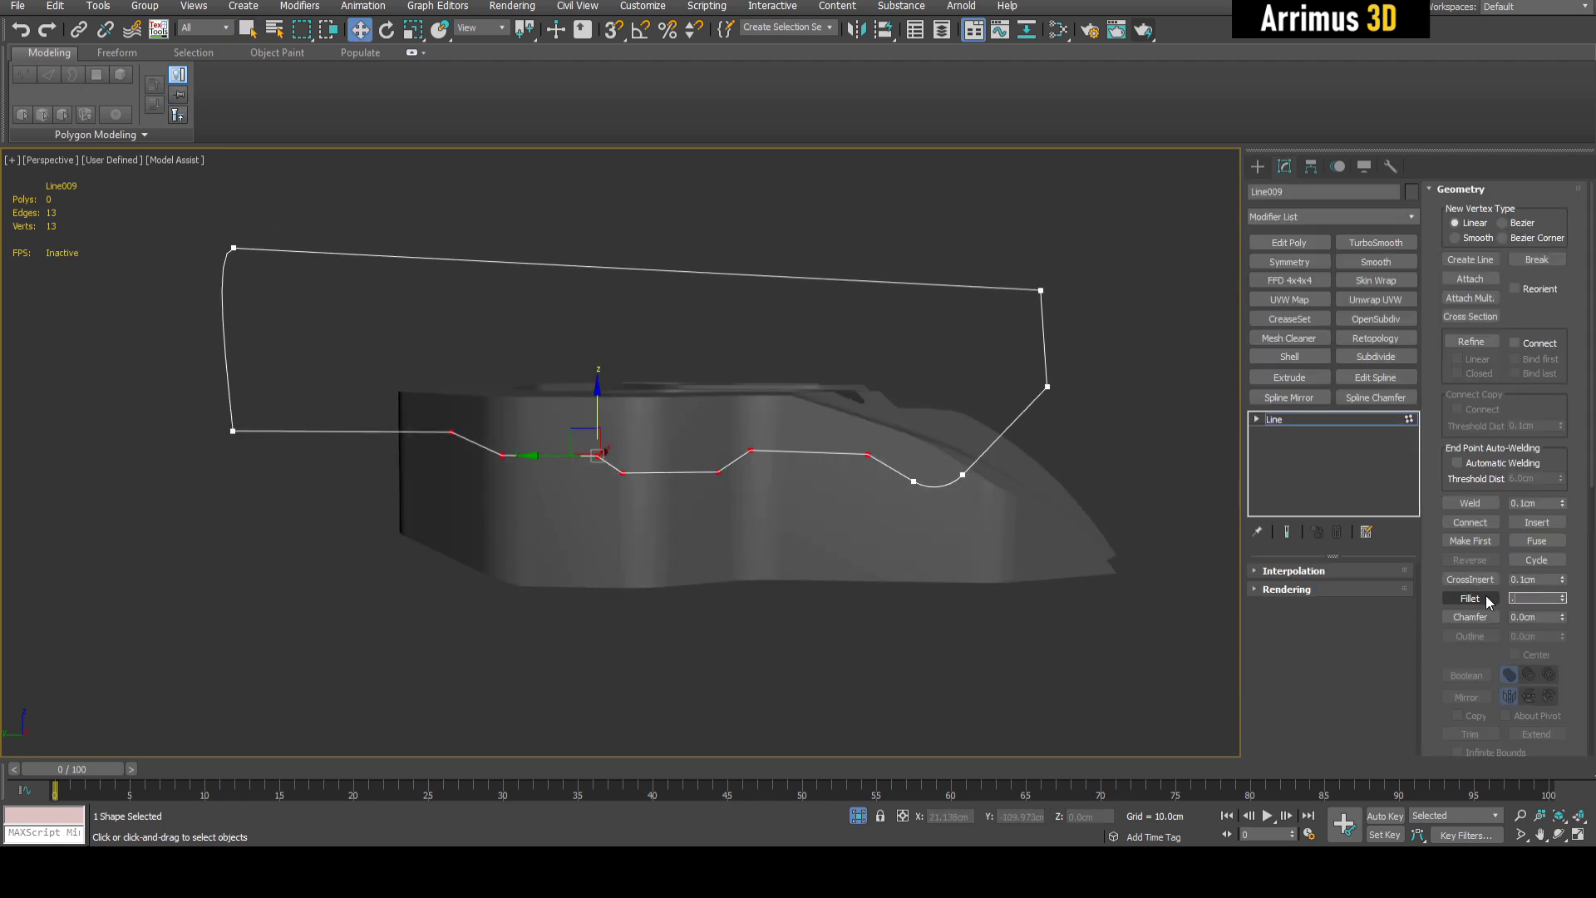
{"action": "left_click", "coordinate": [1450, 598]}
{"action": "middle_click_drag", "start_coordinate": [1060, 491], "coordinate": [1058, 488]}
{"action": "key", "text": "1"}
Weld all of the profile's vertices with a 0.1 cm threshold
{"action": "left_click", "coordinate": [961, 366]}
{"action": "middle_click_drag", "start_coordinate": [961, 366], "coordinate": [819, 412], "text": "alt"}
{"action": "left_click", "coordinate": [461, 304]}
{"action": "key", "text": "1"}
{"action": "key", "text": "ctrl+a"}
{"action": "left_click", "coordinate": [1470, 503]}
{"action": "key", "text": "1"}
Extrude the stepped profile by -167 cm across the part's full width
{"action": "middle_click_drag", "start_coordinate": [914, 274], "coordinate": [706, 417], "text": "alt"}
{"action": "key", "text": "w"}
{"action": "scroll", "coordinate": [707, 417], "scroll_direction": "down", "scroll_amount": 4}
{"action": "left_click", "coordinate": [1296, 378]}
{"action": "middle_click_drag", "start_coordinate": [956, 399], "coordinate": [840, 449], "text": "alt"}
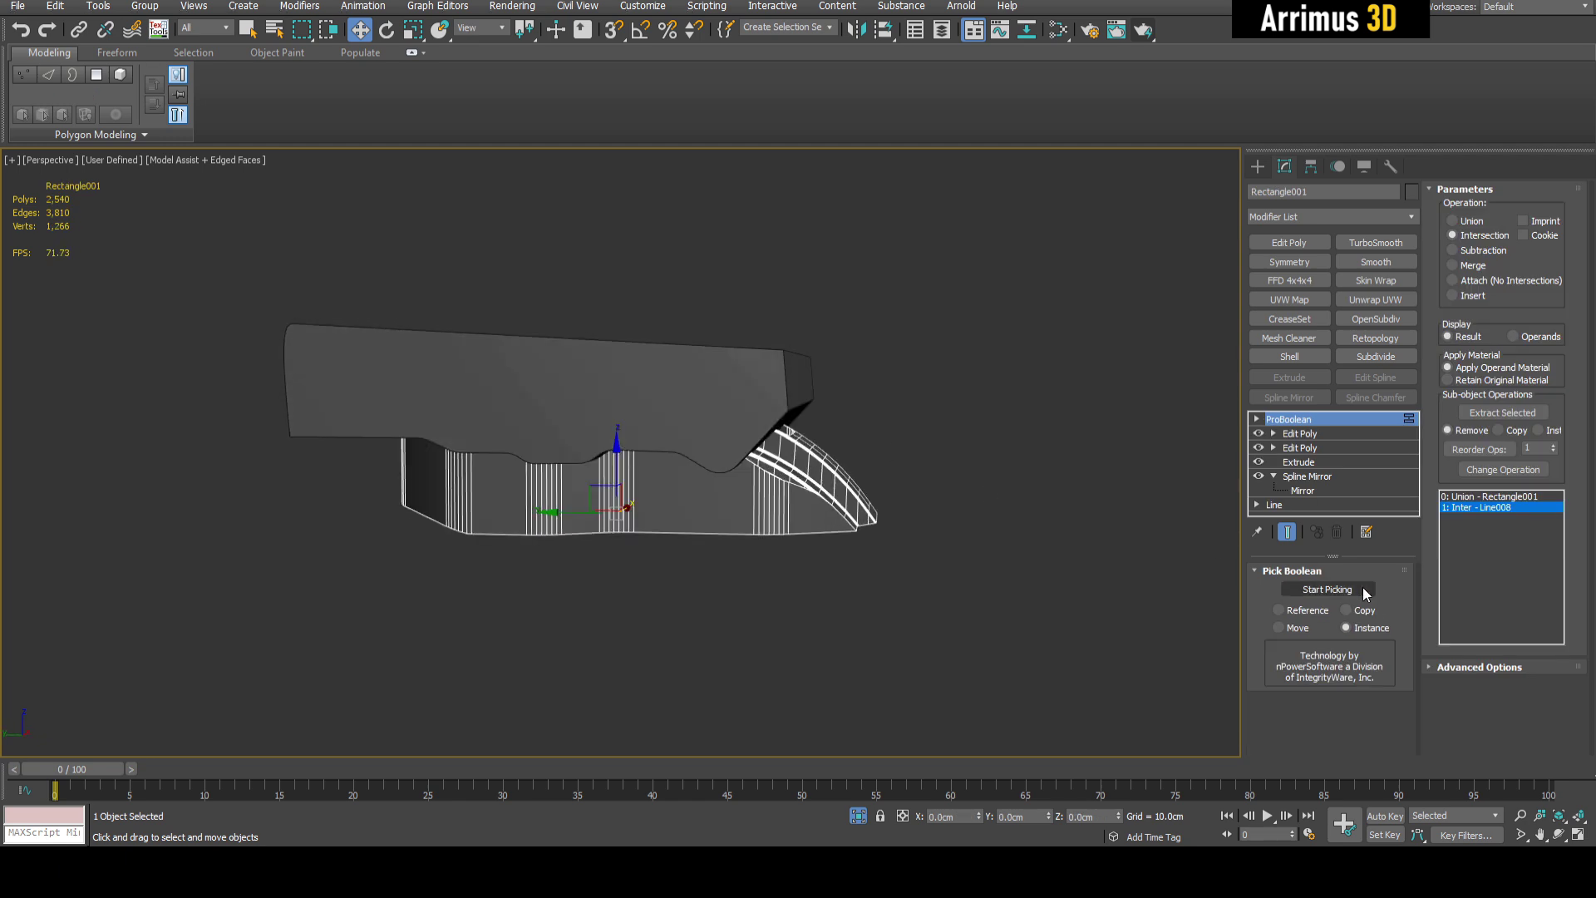
Subtract the extruded profile from the part with ProBoolean as an instance, and move the profile object up clear of the part
{"action": "left_click", "coordinate": [1328, 590]}
{"action": "left_click", "coordinate": [899, 390]}
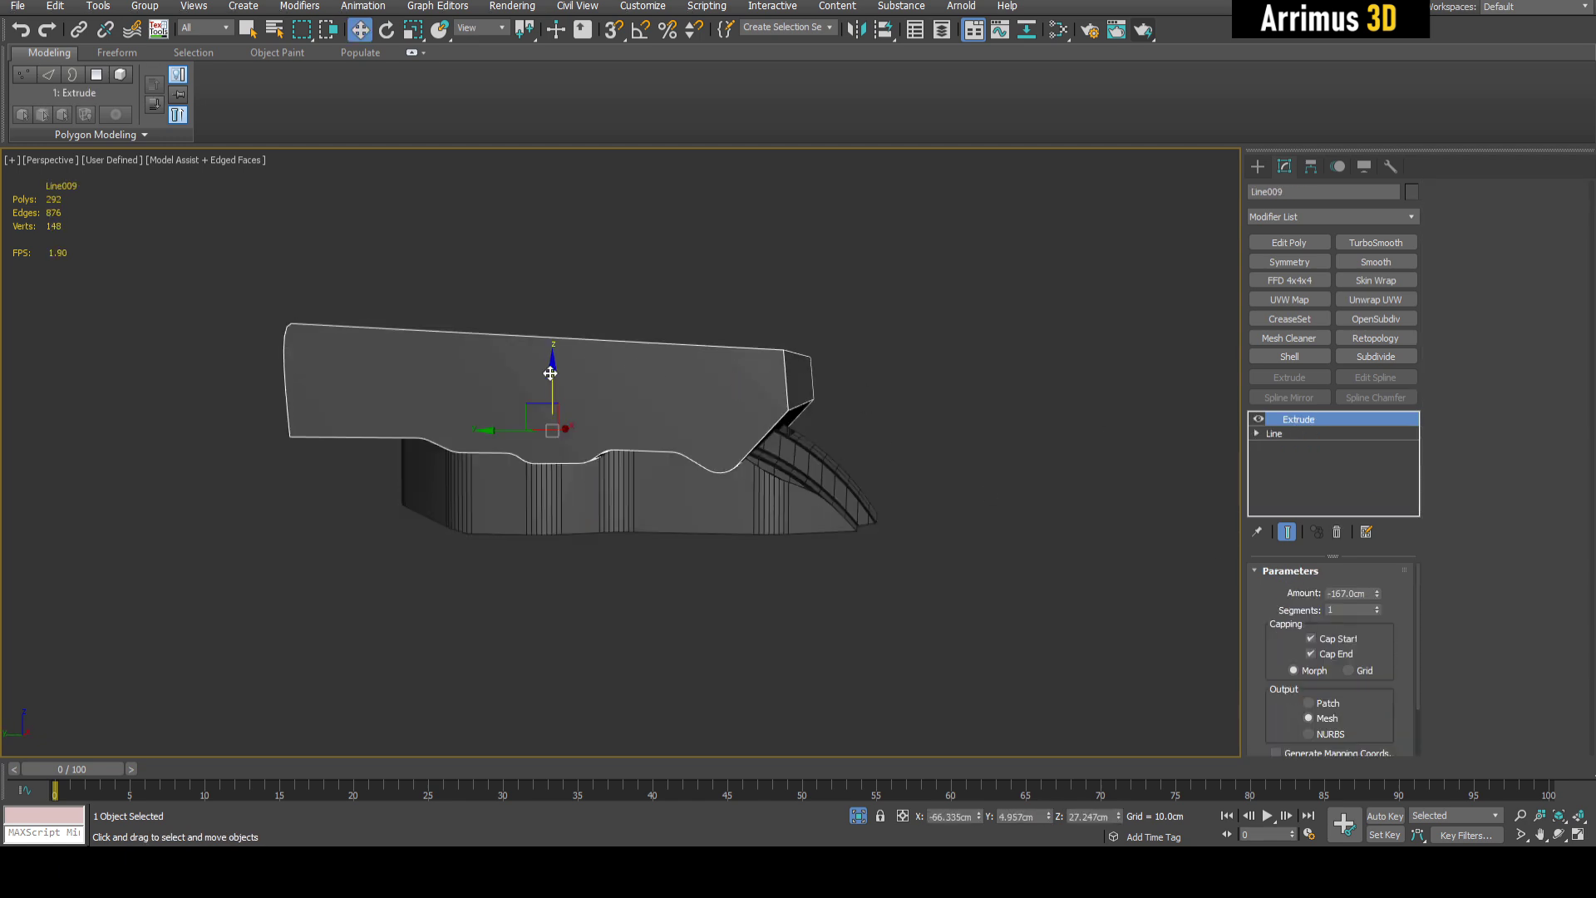
{"action": "left_click_drag", "start_coordinate": [552, 356], "coordinate": [551, 195]}
{"action": "key", "text": "q"}
{"action": "left_click", "coordinate": [816, 384]}
{"action": "scroll", "coordinate": [817, 384], "scroll_direction": "down", "scroll_amount": 3}
{"action": "middle_click_drag", "start_coordinate": [817, 384], "coordinate": [735, 252], "text": "alt"}
{"action": "left_click", "coordinate": [766, 292]}
{"action": "key", "text": "F4"}
{"action": "key", "text": "1"}
{"action": "left_click_drag", "start_coordinate": [867, 357], "coordinate": [917, 434]}
{"action": "key", "text": "w"}
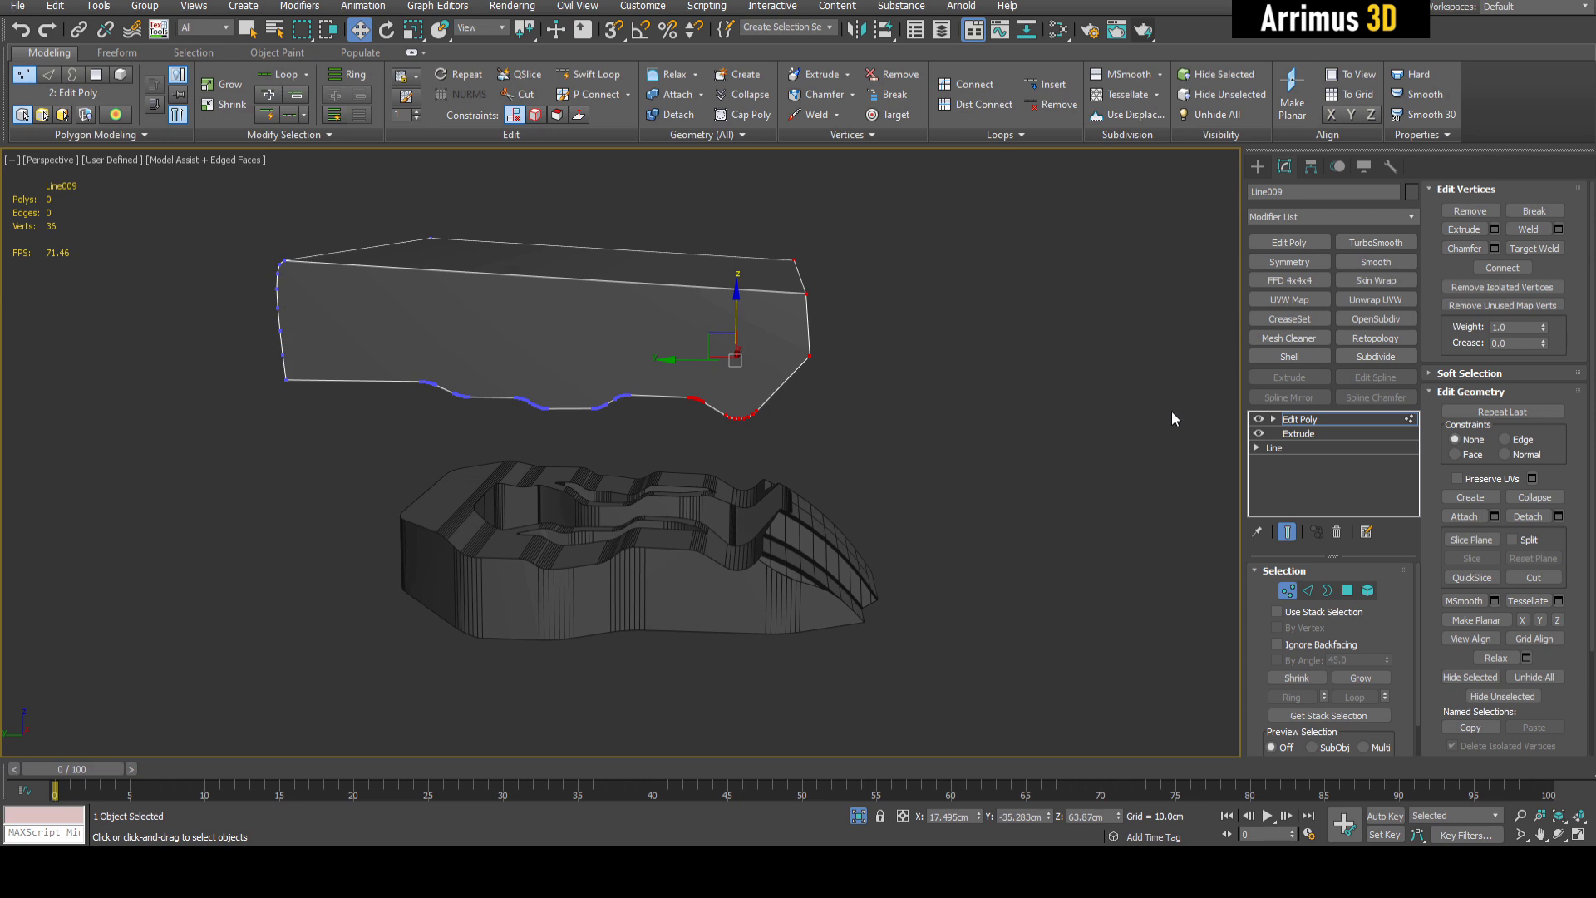
{"action": "left_click", "coordinate": [1301, 419]}
{"action": "right_click", "coordinate": [1301, 419]}
{"action": "left_click", "coordinate": [1342, 445]}
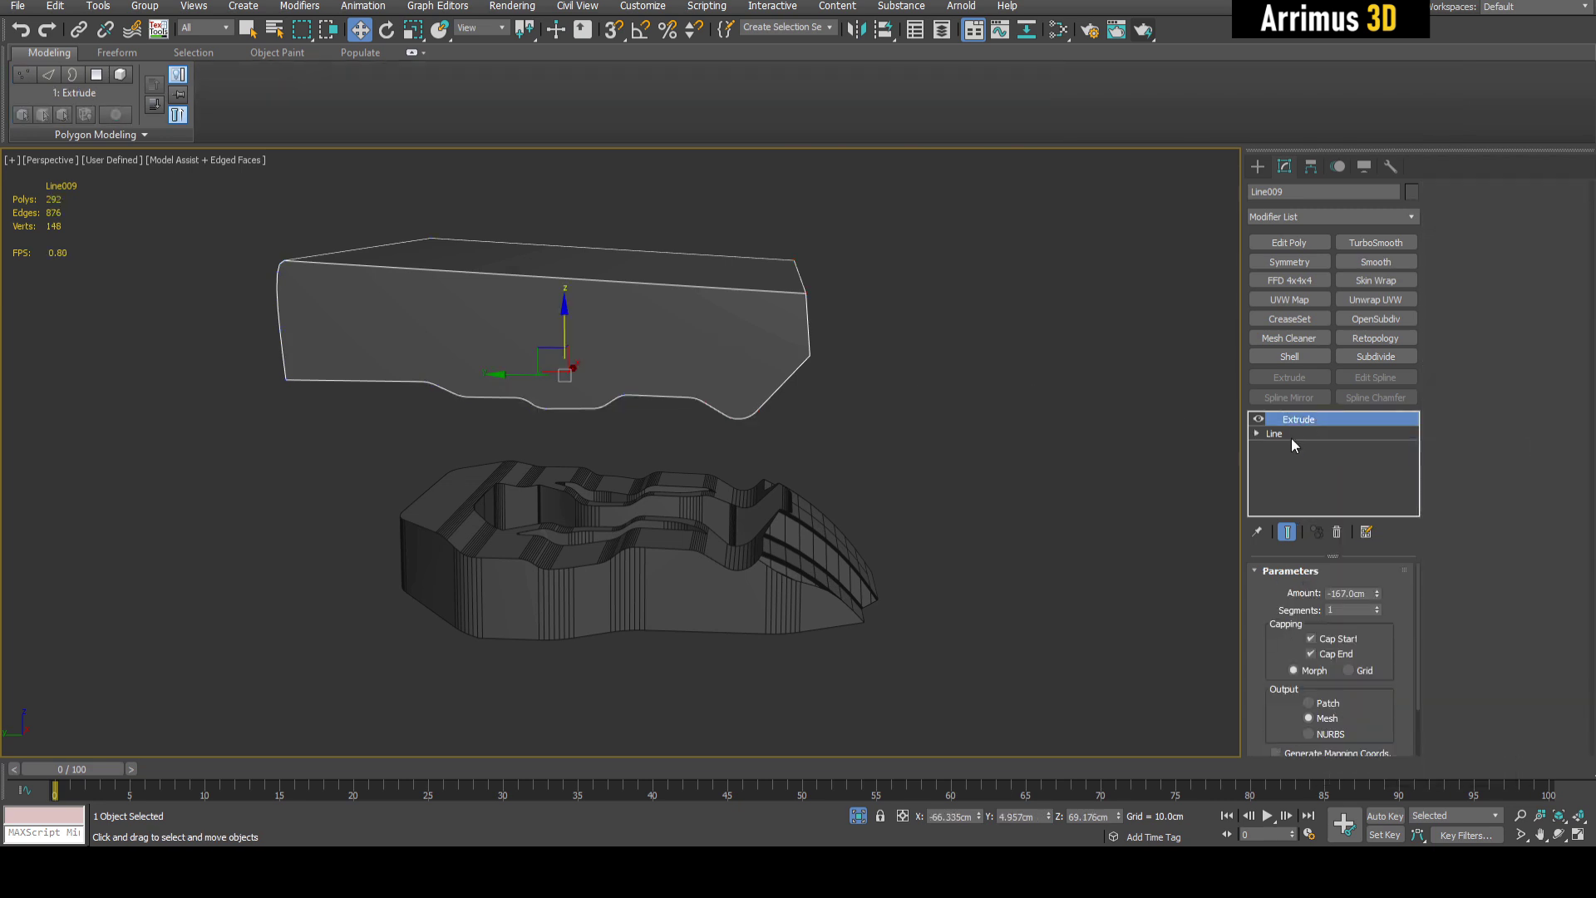
Move the front-end vertices of the profile object's base line to reshape the cut near the part's front
{"action": "left_click", "coordinate": [1289, 435]}
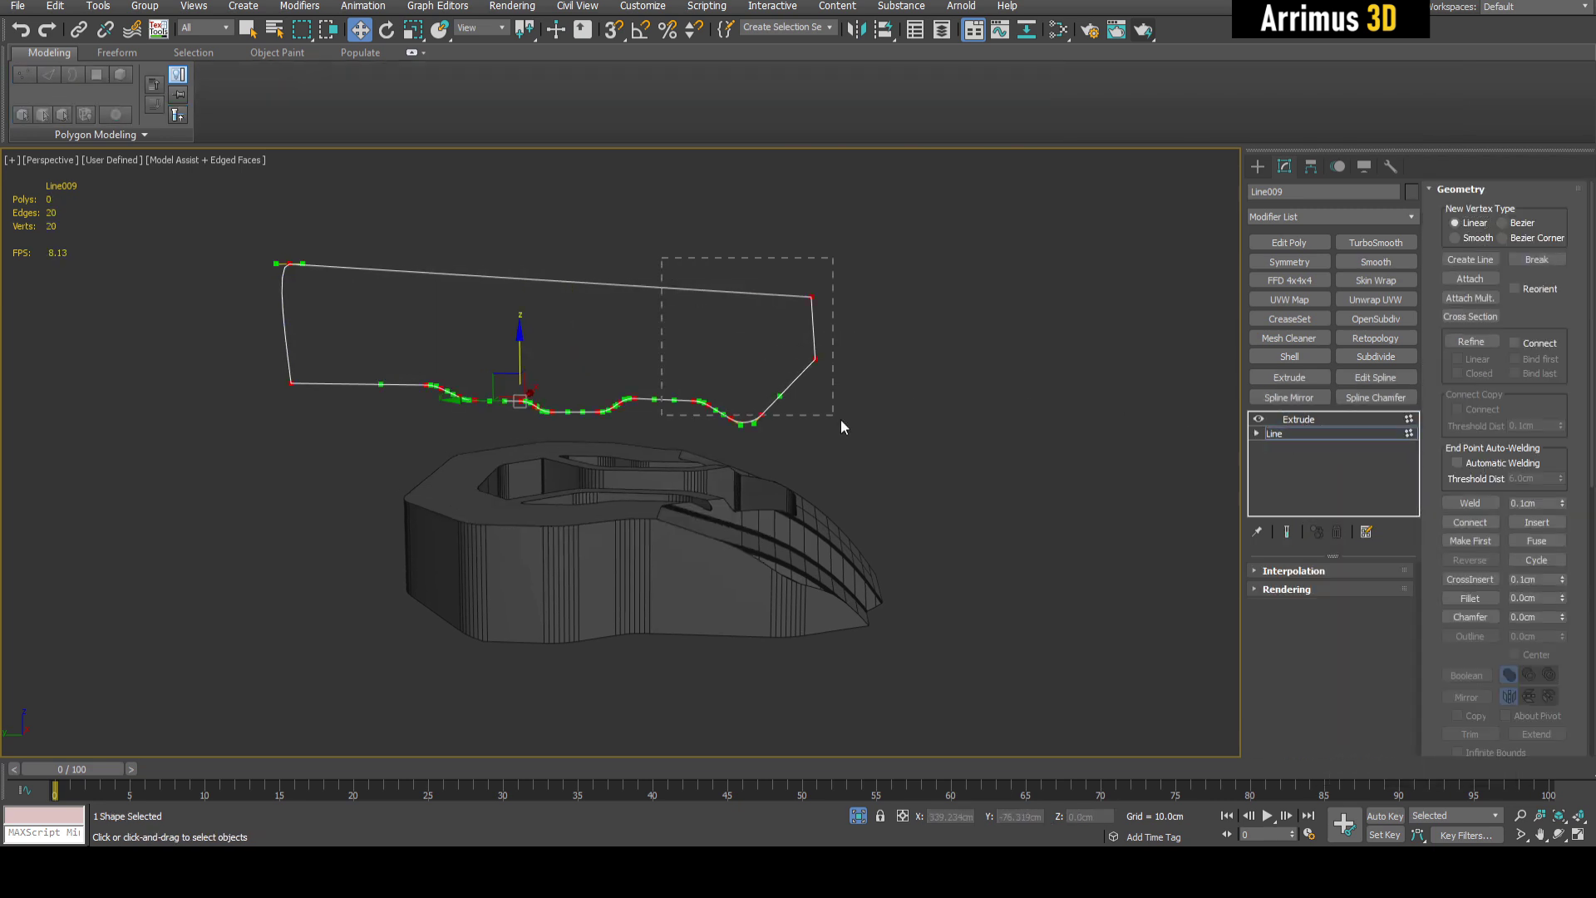
{"action": "left_click_drag", "start_coordinate": [860, 446], "coordinate": [856, 439]}
{"action": "scroll", "coordinate": [826, 376], "scroll_direction": "up", "scroll_amount": 3}
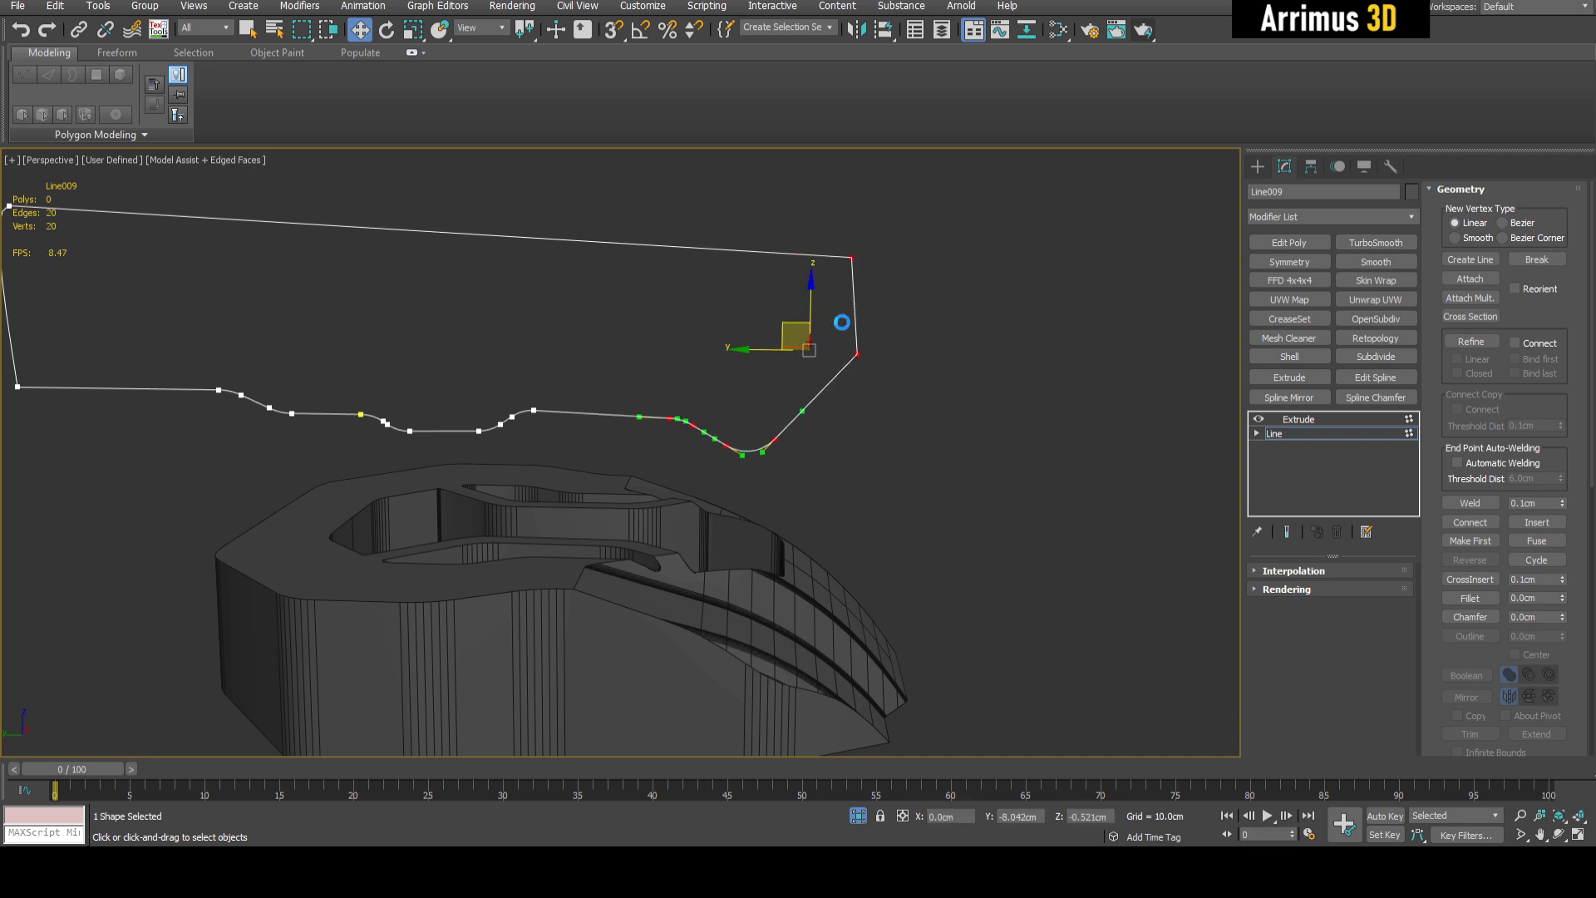
{"action": "middle_click_drag", "start_coordinate": [936, 331], "coordinate": [928, 306]}
{"action": "left_click_drag", "start_coordinate": [983, 320], "coordinate": [891, 318]}
{"action": "middle_click_drag", "start_coordinate": [991, 301], "coordinate": [925, 281], "text": "alt"}
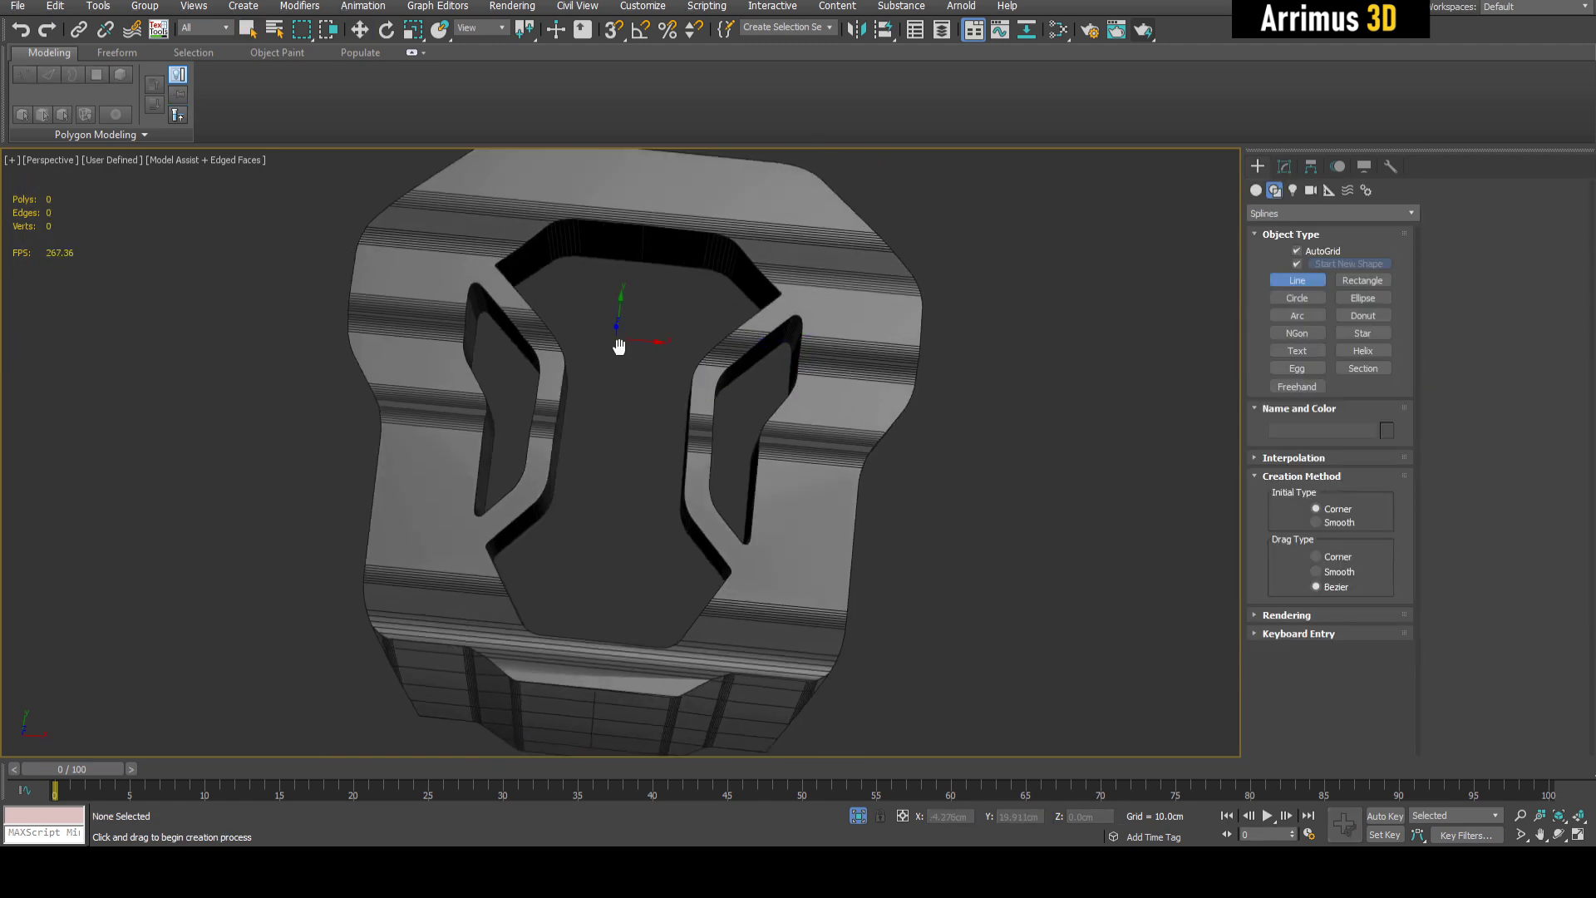
Draw half of an angular outline with Line on the part's upper face, starting at the middle of the rear edge
{"action": "scroll", "coordinate": [678, 365], "scroll_direction": "down", "scroll_amount": 2}
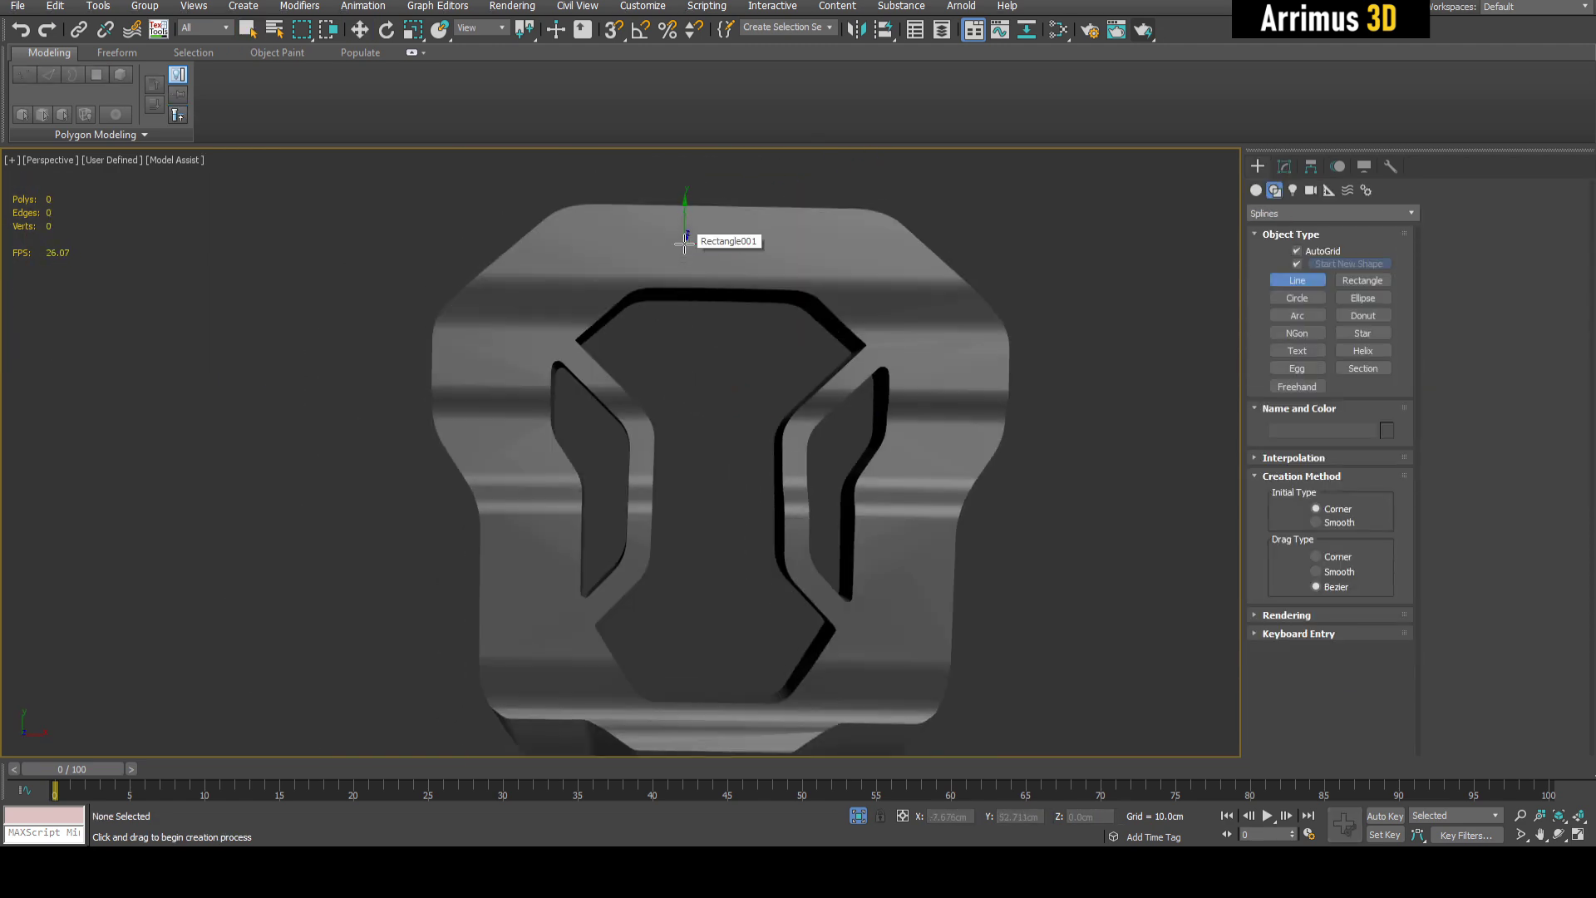
{"action": "left_click", "coordinate": [684, 243]}
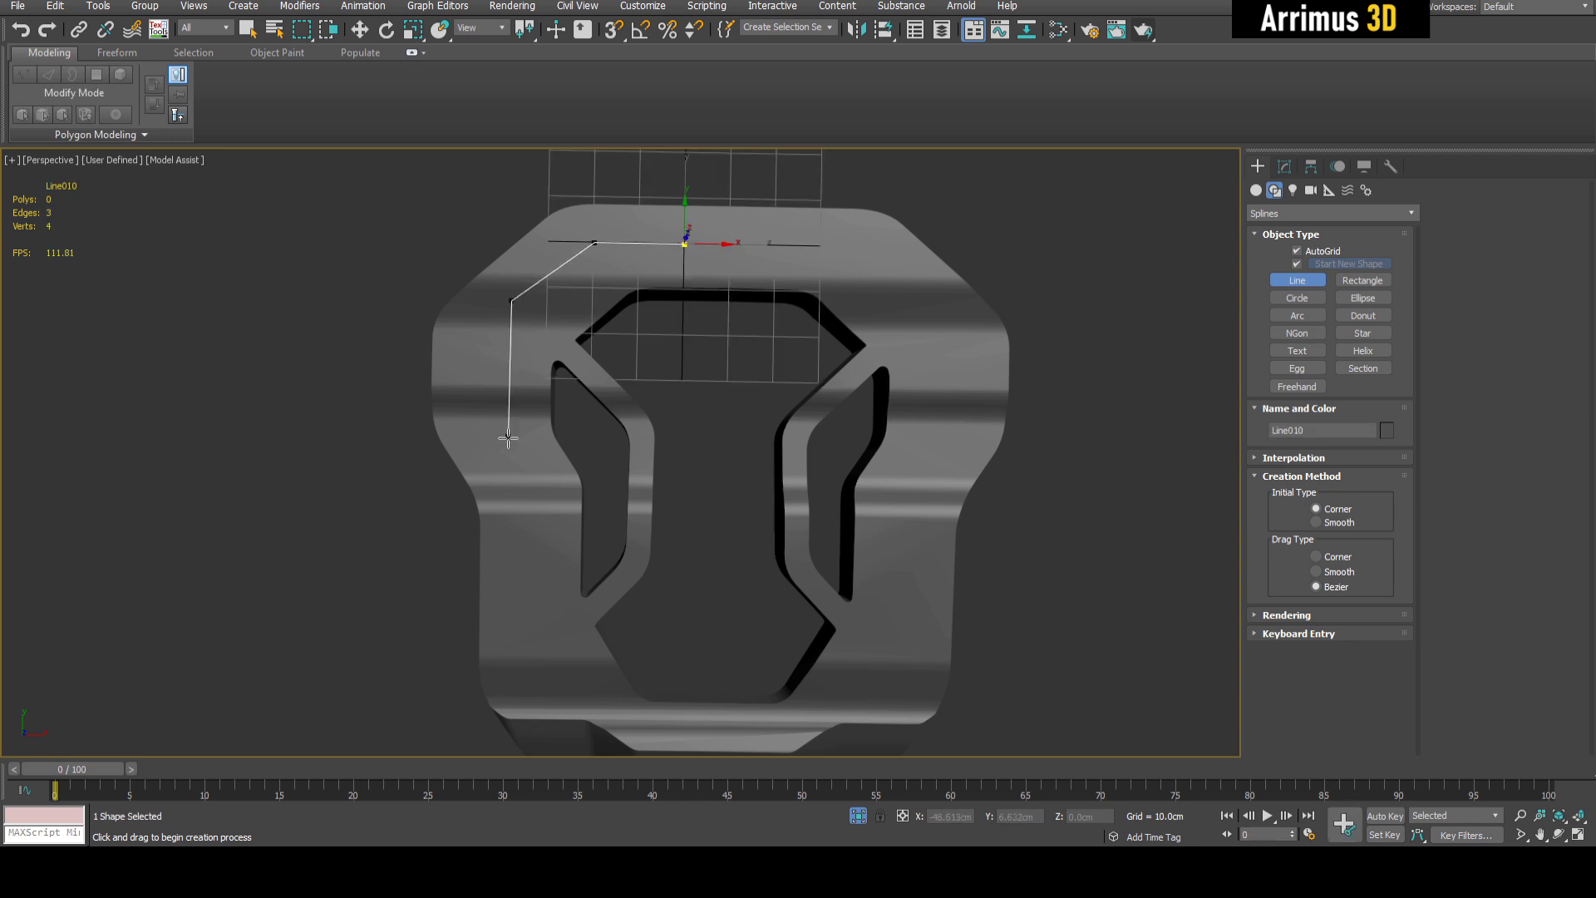
{"action": "left_click", "coordinate": [686, 246]}
{"action": "left_click", "coordinate": [766, 435]}
Mirror the half outline along X with Spline Mirror and align the mirror to the part's centre
{"action": "left_click", "coordinate": [1285, 166]}
{"action": "left_click", "coordinate": [1289, 397]}
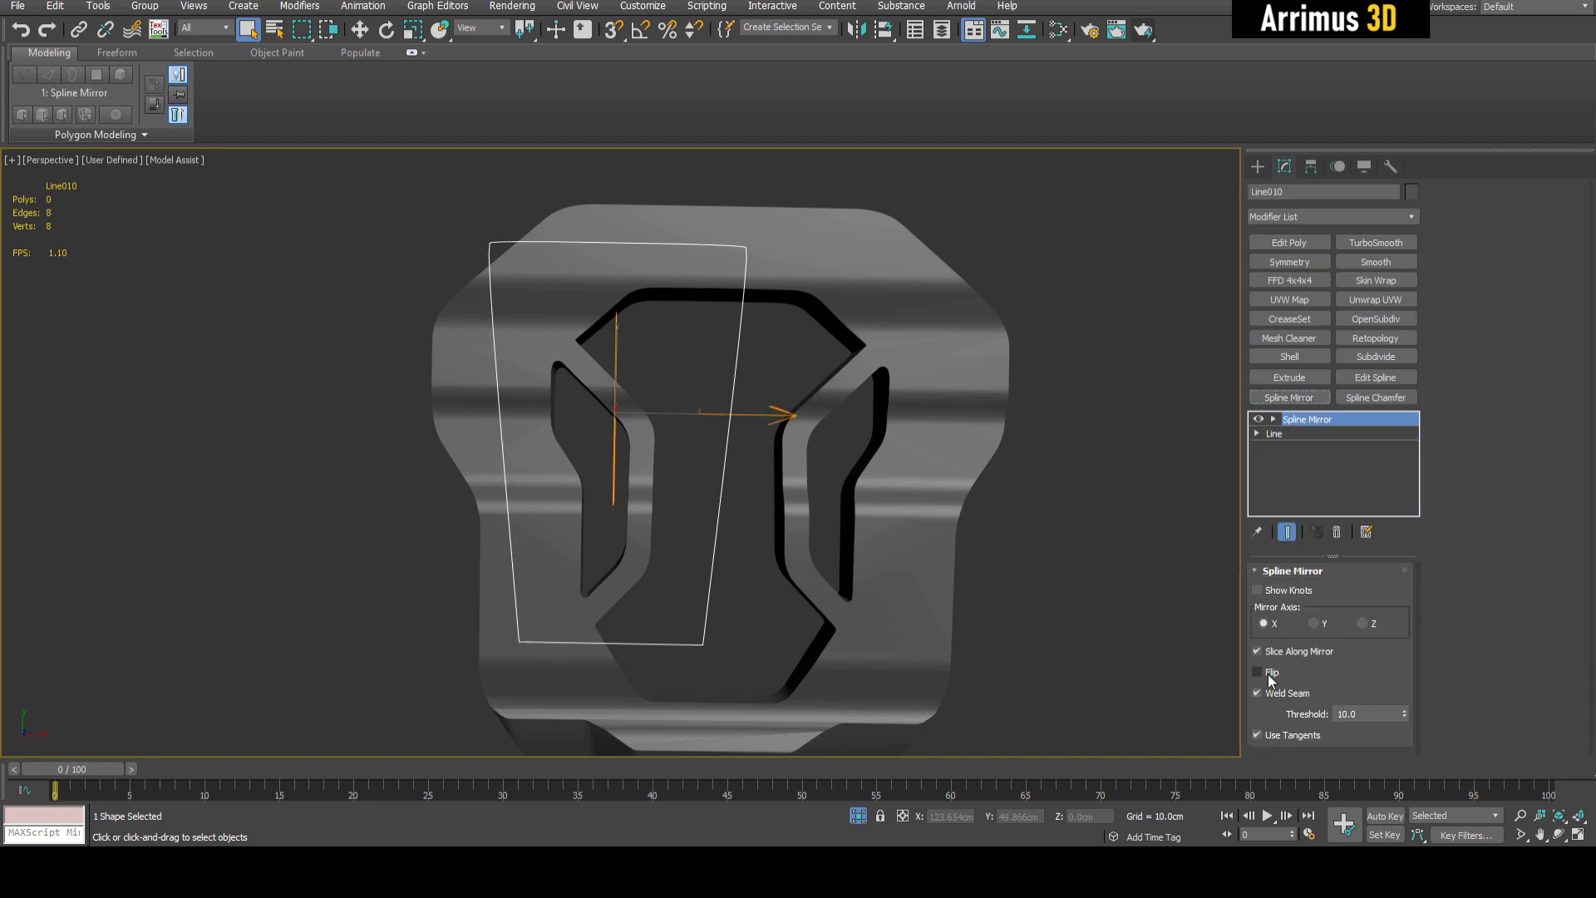
{"action": "key", "text": "alt+a"}
{"action": "left_click", "coordinate": [821, 382]}
{"action": "left_click", "coordinate": [804, 555]}
Add an Edit Spline modifier to the mirrored outline and fillet its corner vertices
{"action": "left_click", "coordinate": [1289, 432]}
{"action": "key", "text": "1"}
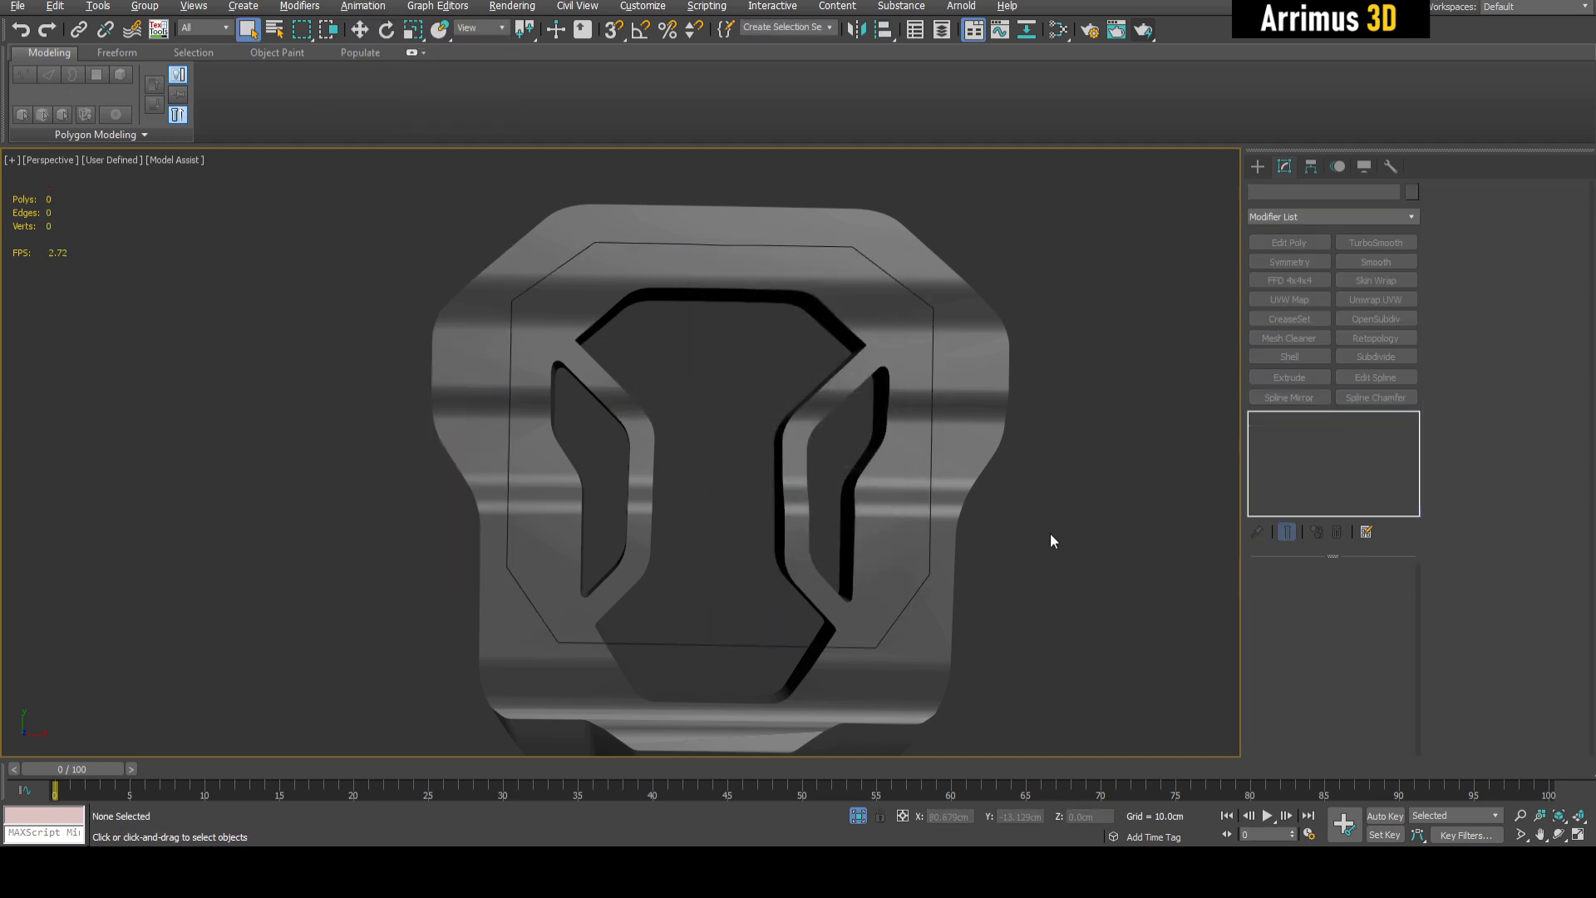
{"action": "left_click", "coordinate": [935, 465]}
{"action": "middle_click_drag", "start_coordinate": [1029, 545], "coordinate": [1031, 499], "text": "alt"}
{"action": "left_click", "coordinate": [1374, 378]}
{"action": "key", "text": "1"}
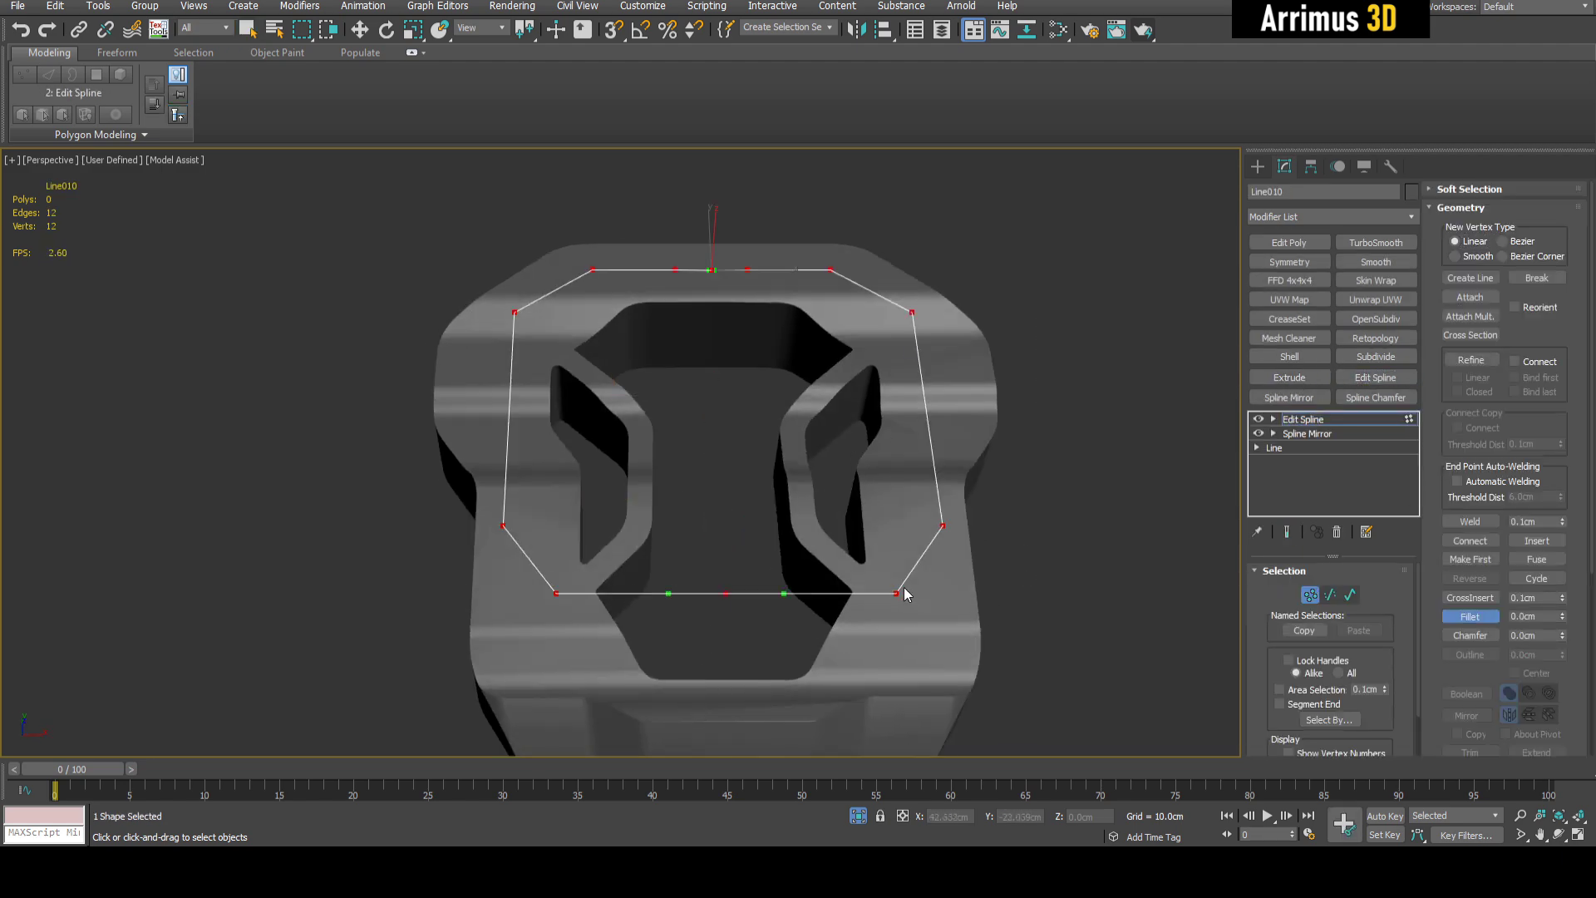
Extrude the outline by -9 cm and raise the block to Z 27.59 cm over the part's upper face
{"action": "left_click", "coordinate": [1288, 378]}
{"action": "middle_click_drag", "start_coordinate": [1180, 466], "coordinate": [1097, 407], "text": "alt"}
{"action": "right_click", "coordinate": [1376, 595]}
{"action": "key", "text": "F3"}
{"action": "middle_click_drag", "start_coordinate": [1199, 537], "coordinate": [1375, 595], "text": "alt"}
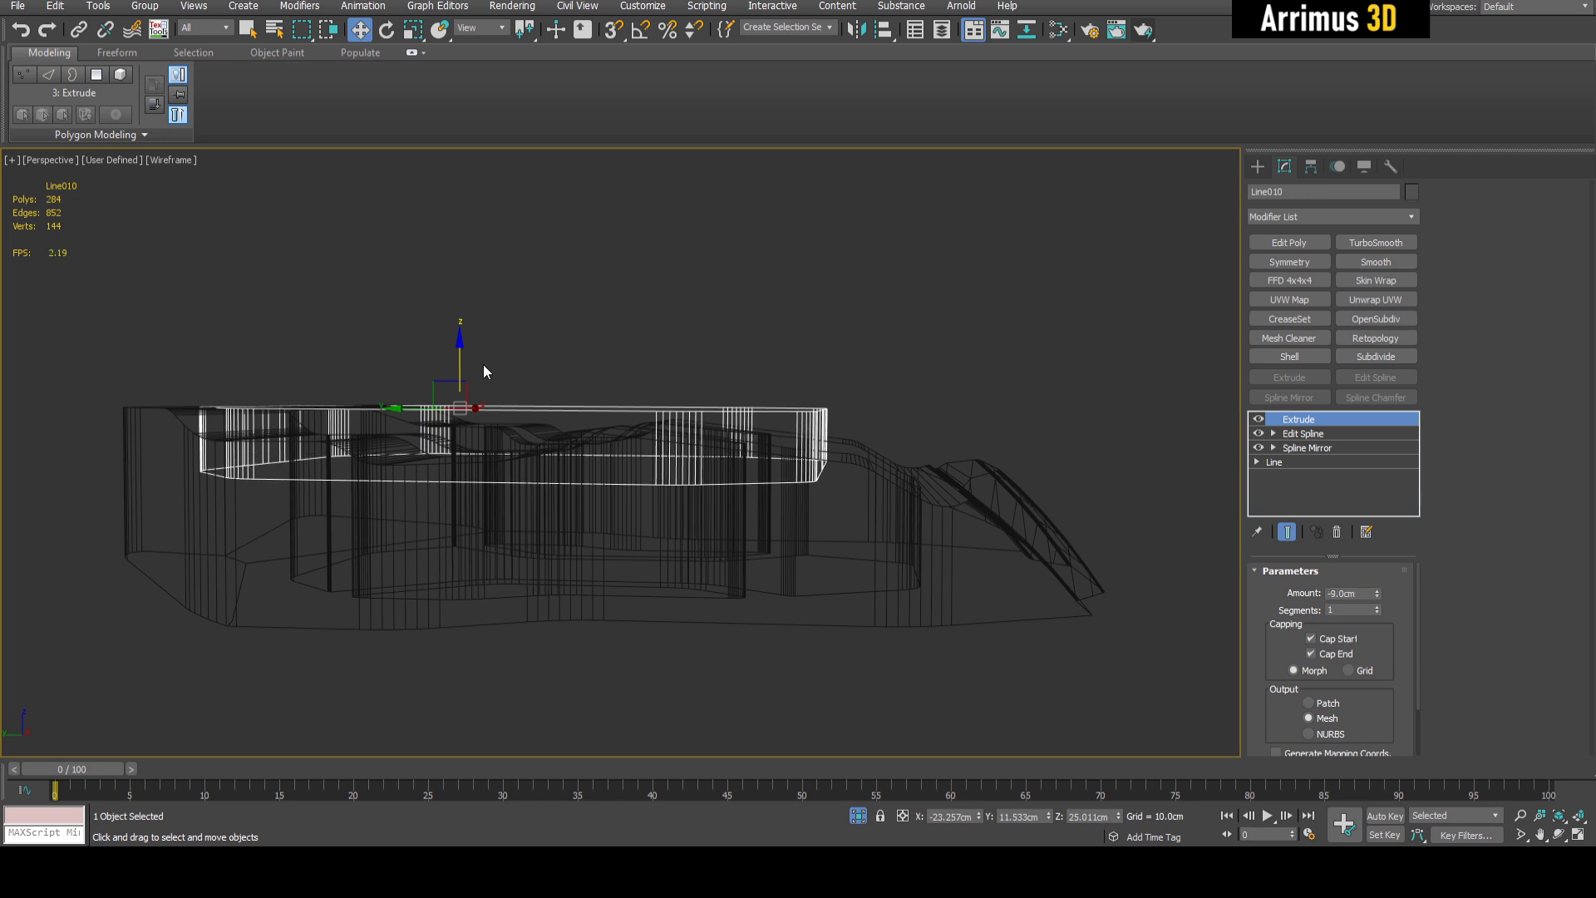
{"action": "key", "text": "F3"}
{"action": "middle_click_drag", "start_coordinate": [1025, 359], "coordinate": [886, 398], "text": "alt"}
{"action": "scroll", "coordinate": [886, 398], "scroll_direction": "up", "scroll_amount": 5}
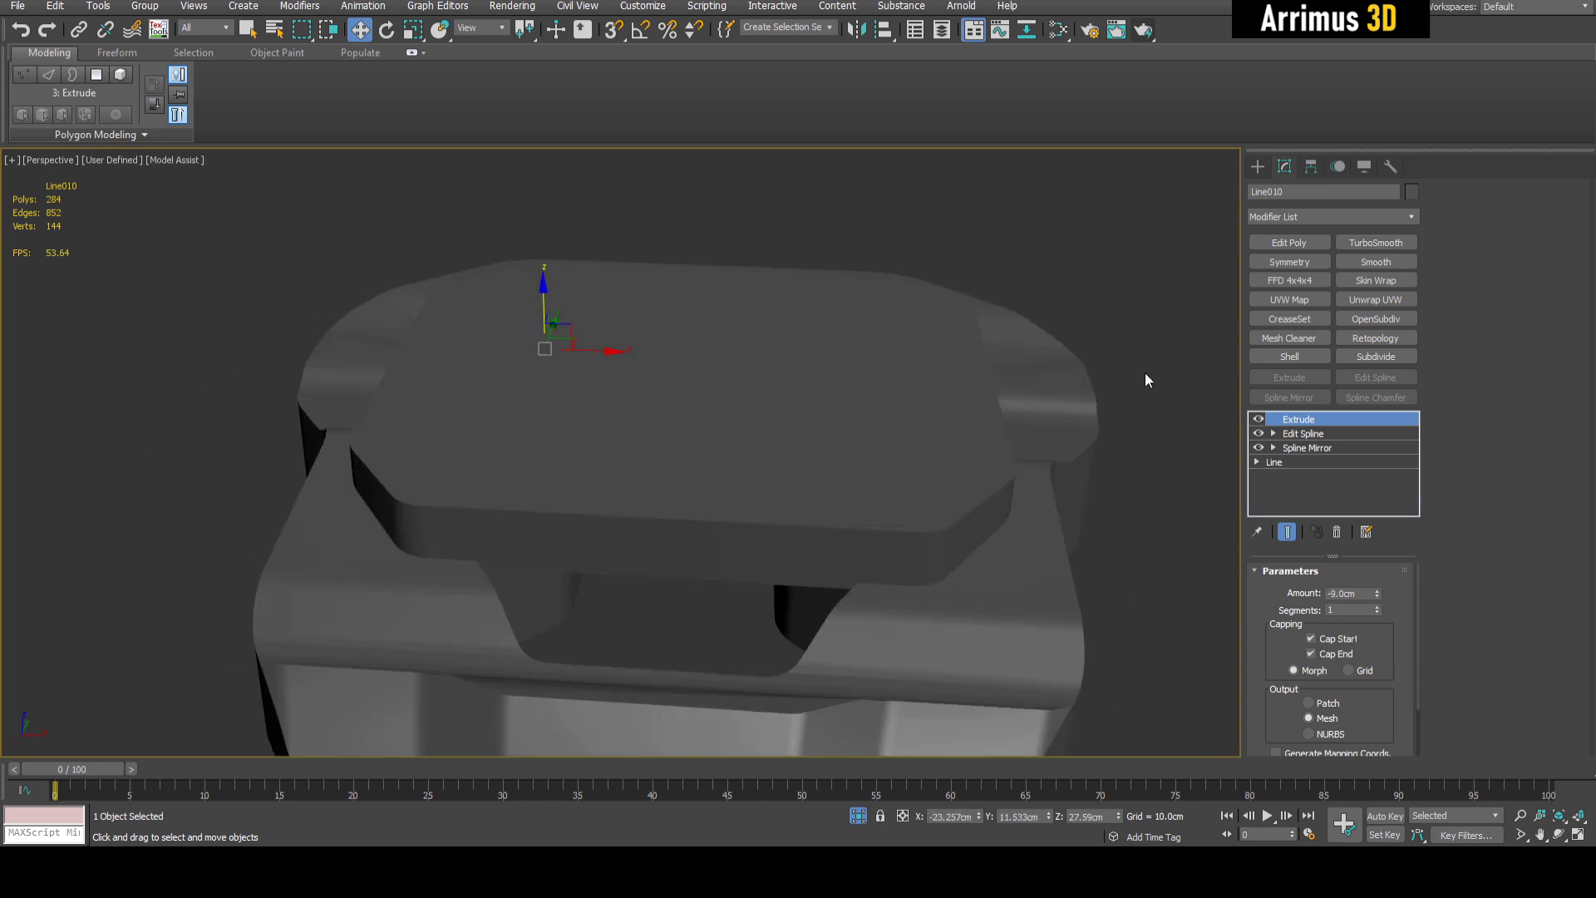
Add an Edit Poly modifier and taper the block, scaling its lower vertices to about 95% and its upper vertices to about 106%
{"action": "key", "text": "F4"}
{"action": "left_click", "coordinate": [1289, 242]}
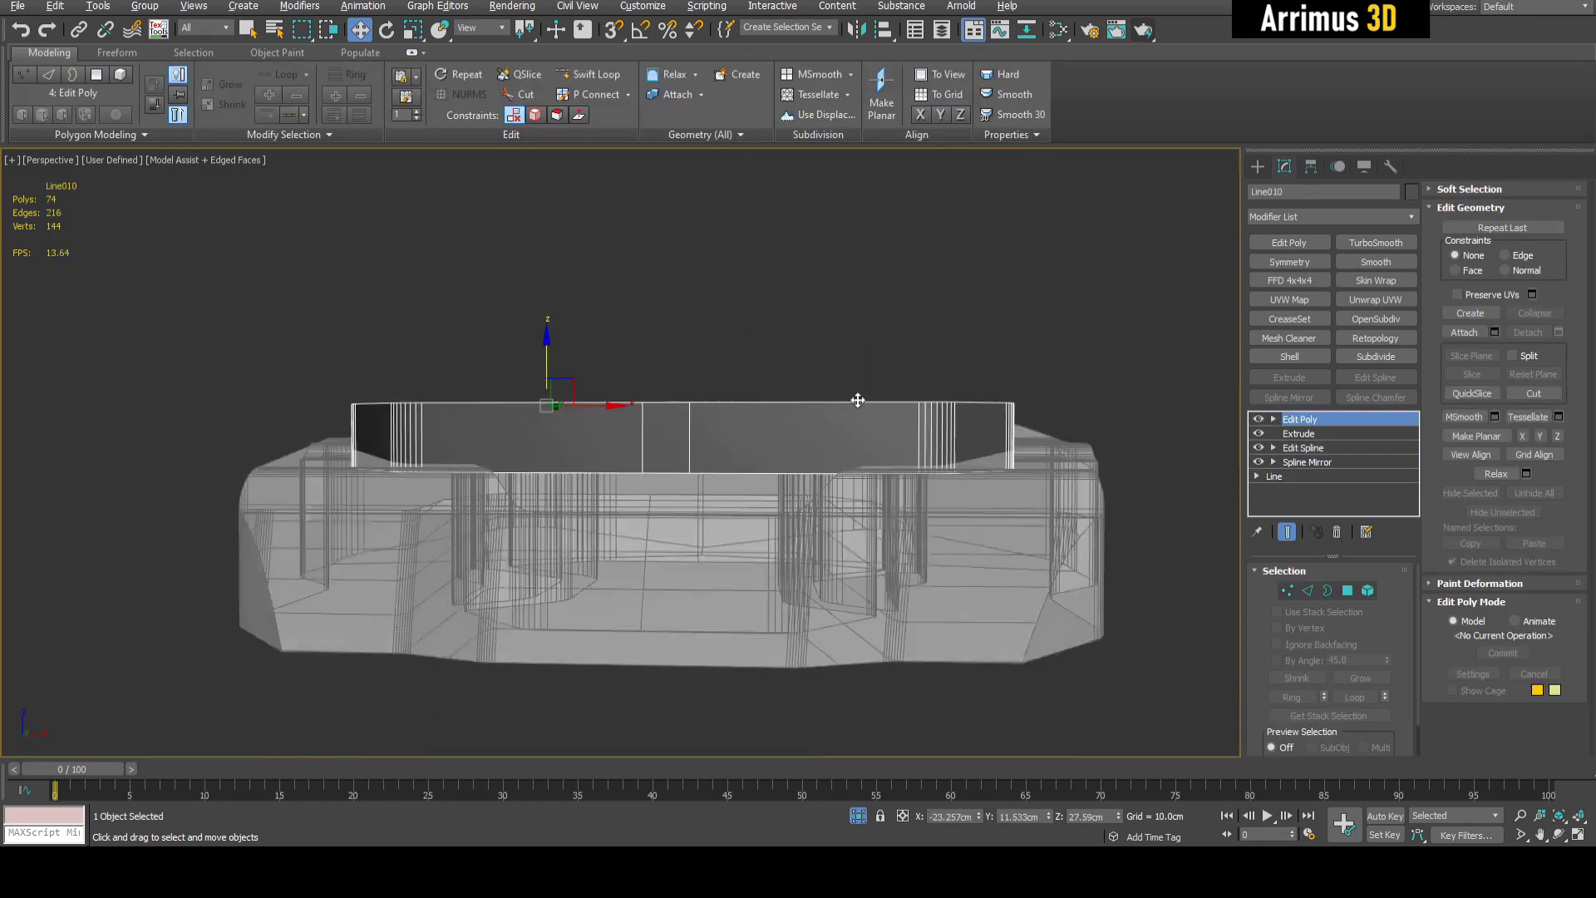
{"action": "key", "text": "1"}
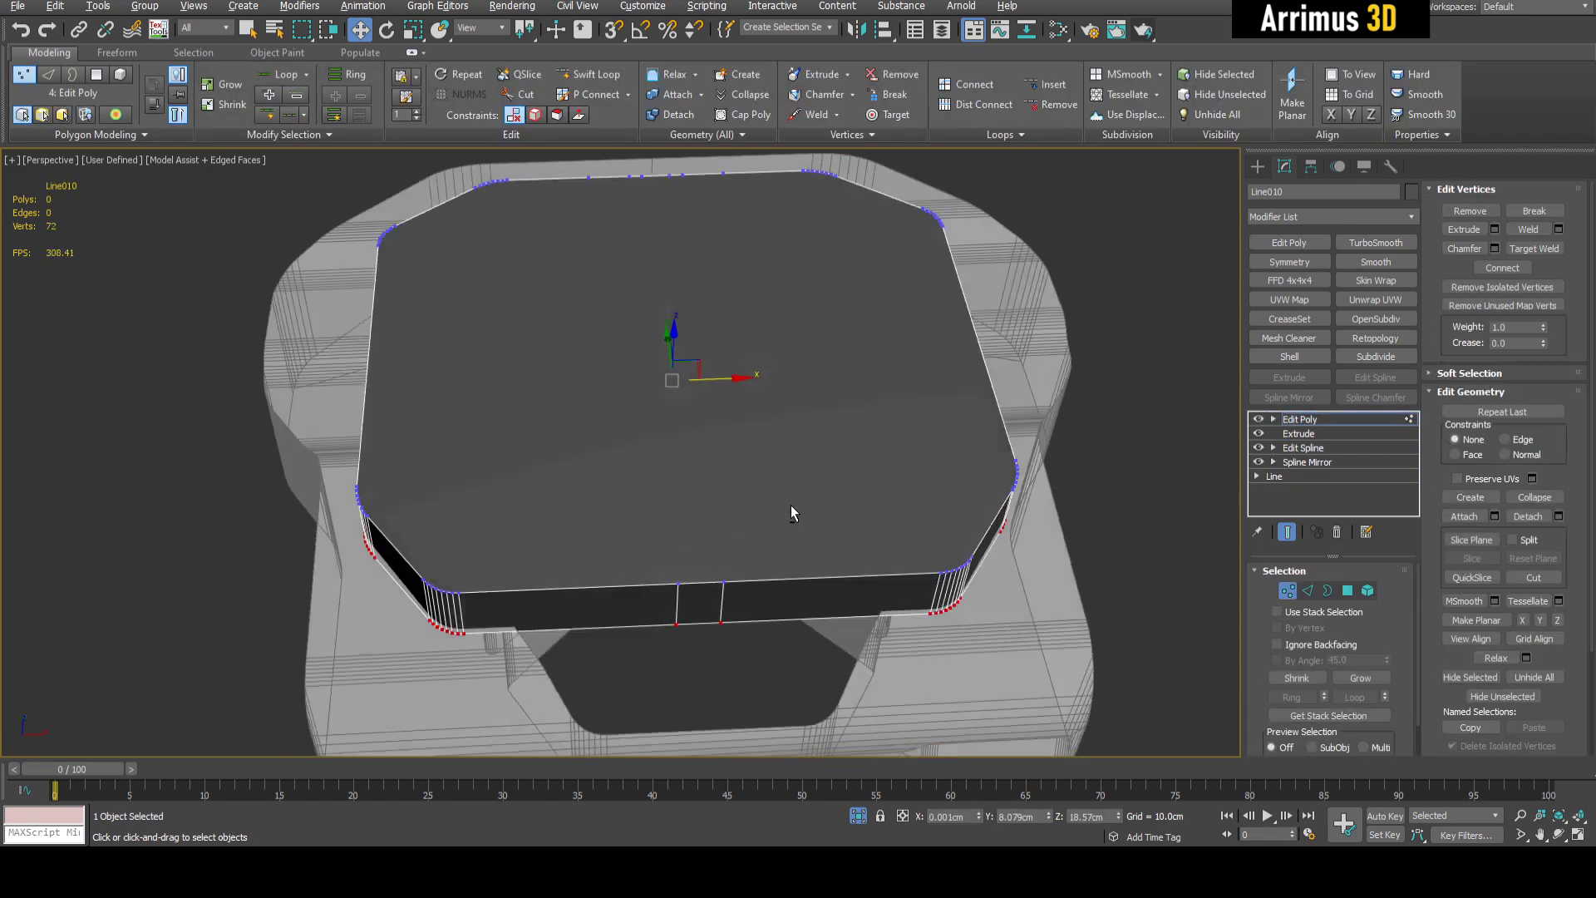
{"action": "key", "text": "r"}
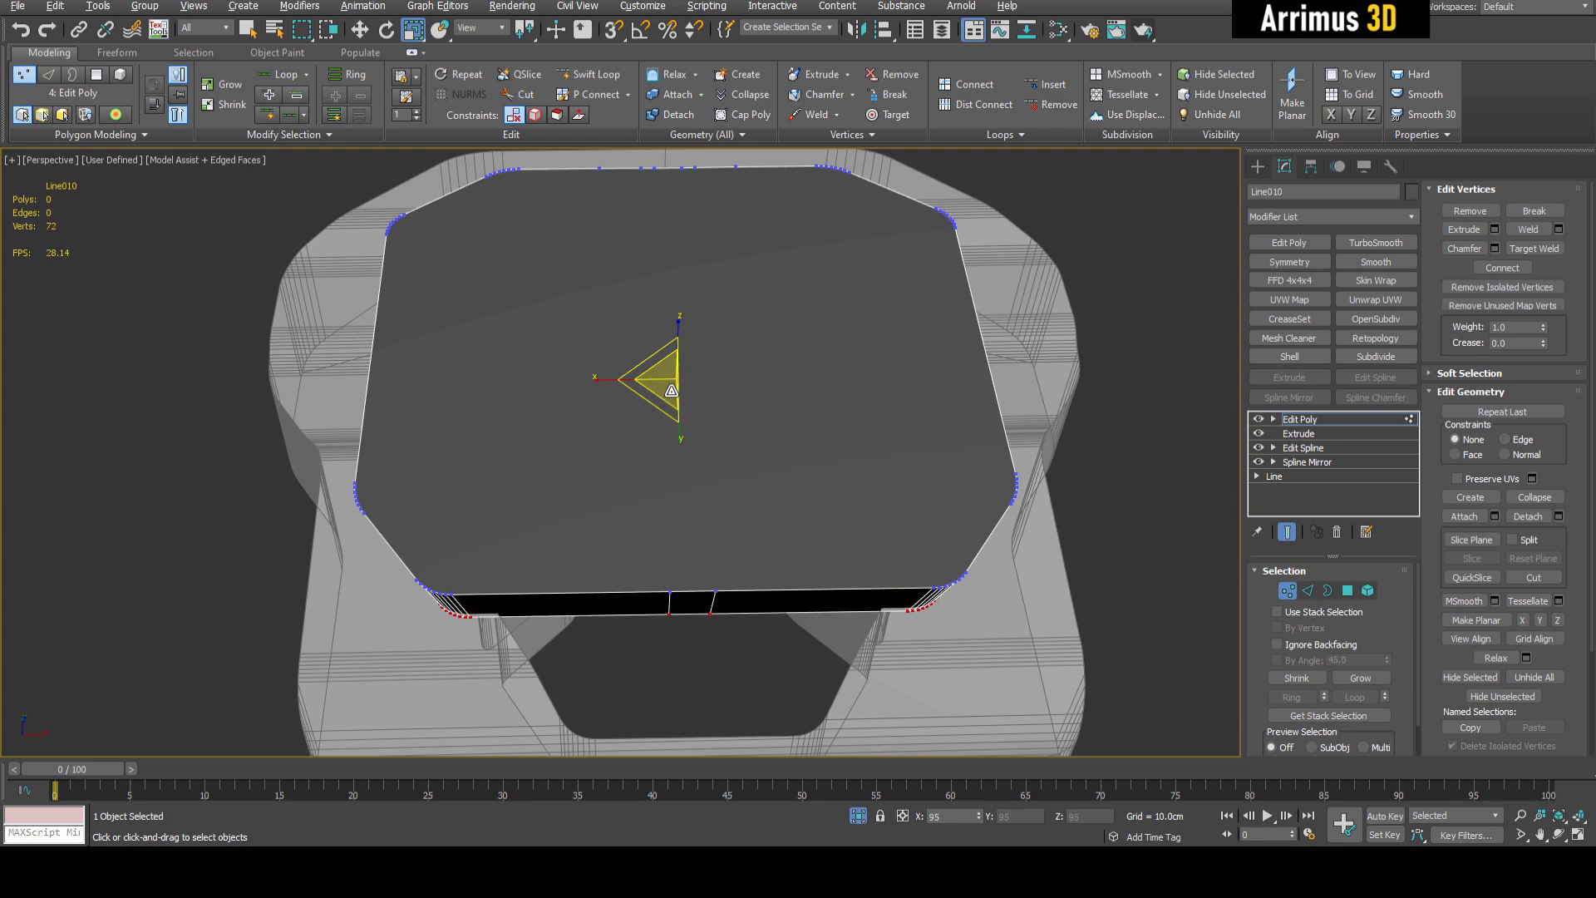
{"action": "middle_click_drag", "start_coordinate": [671, 393], "coordinate": [609, 367], "text": "alt"}
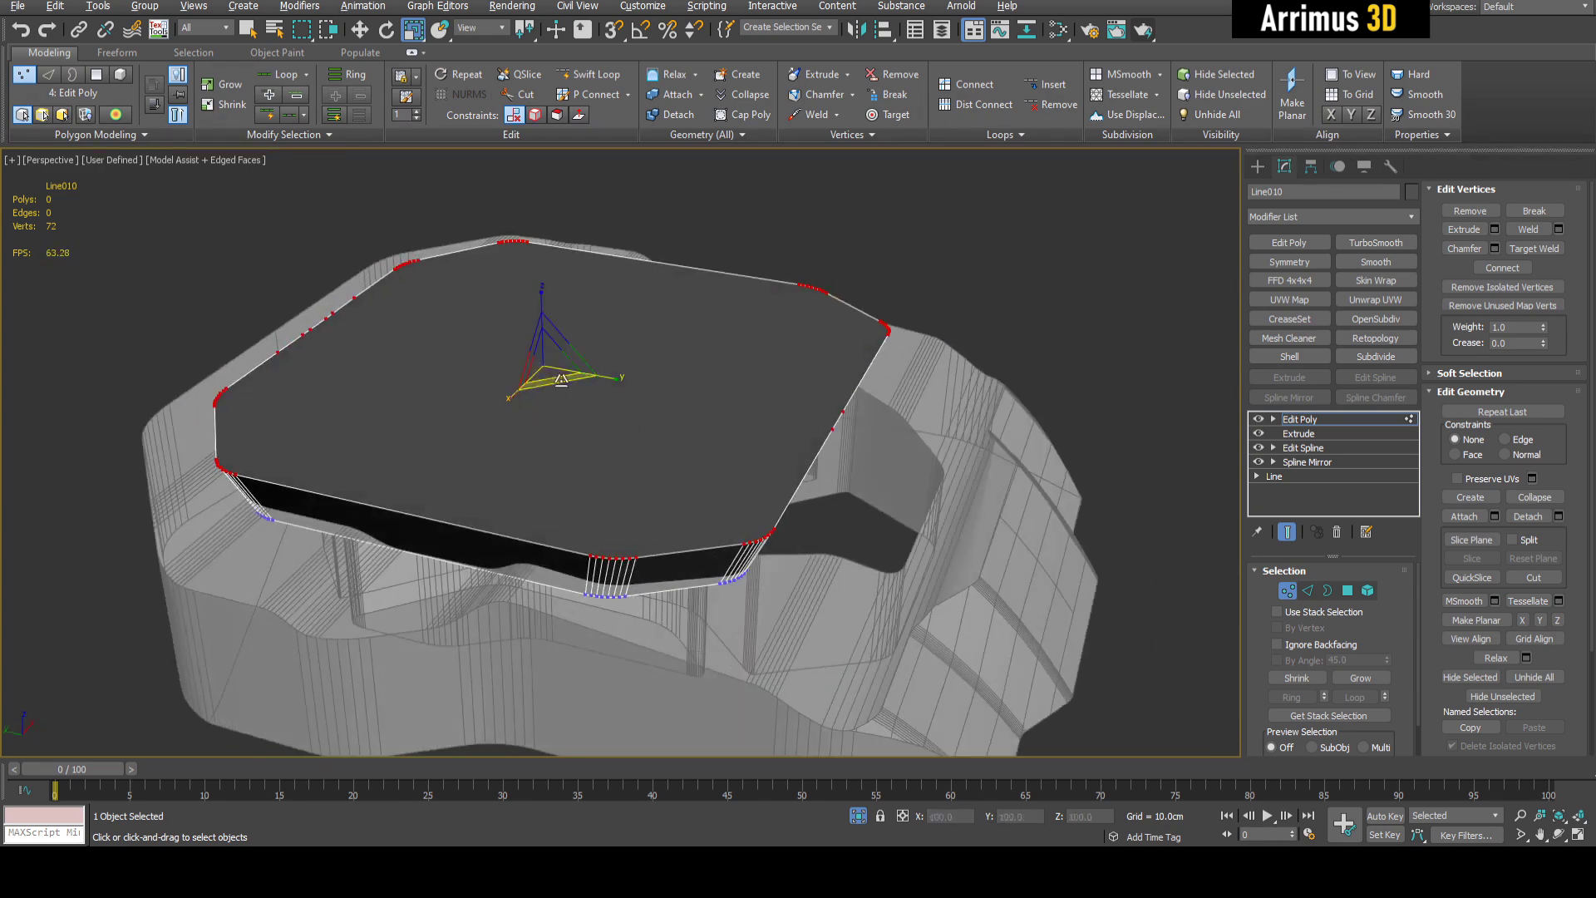
{"action": "left_click_drag", "start_coordinate": [542, 367], "coordinate": [543, 359]}
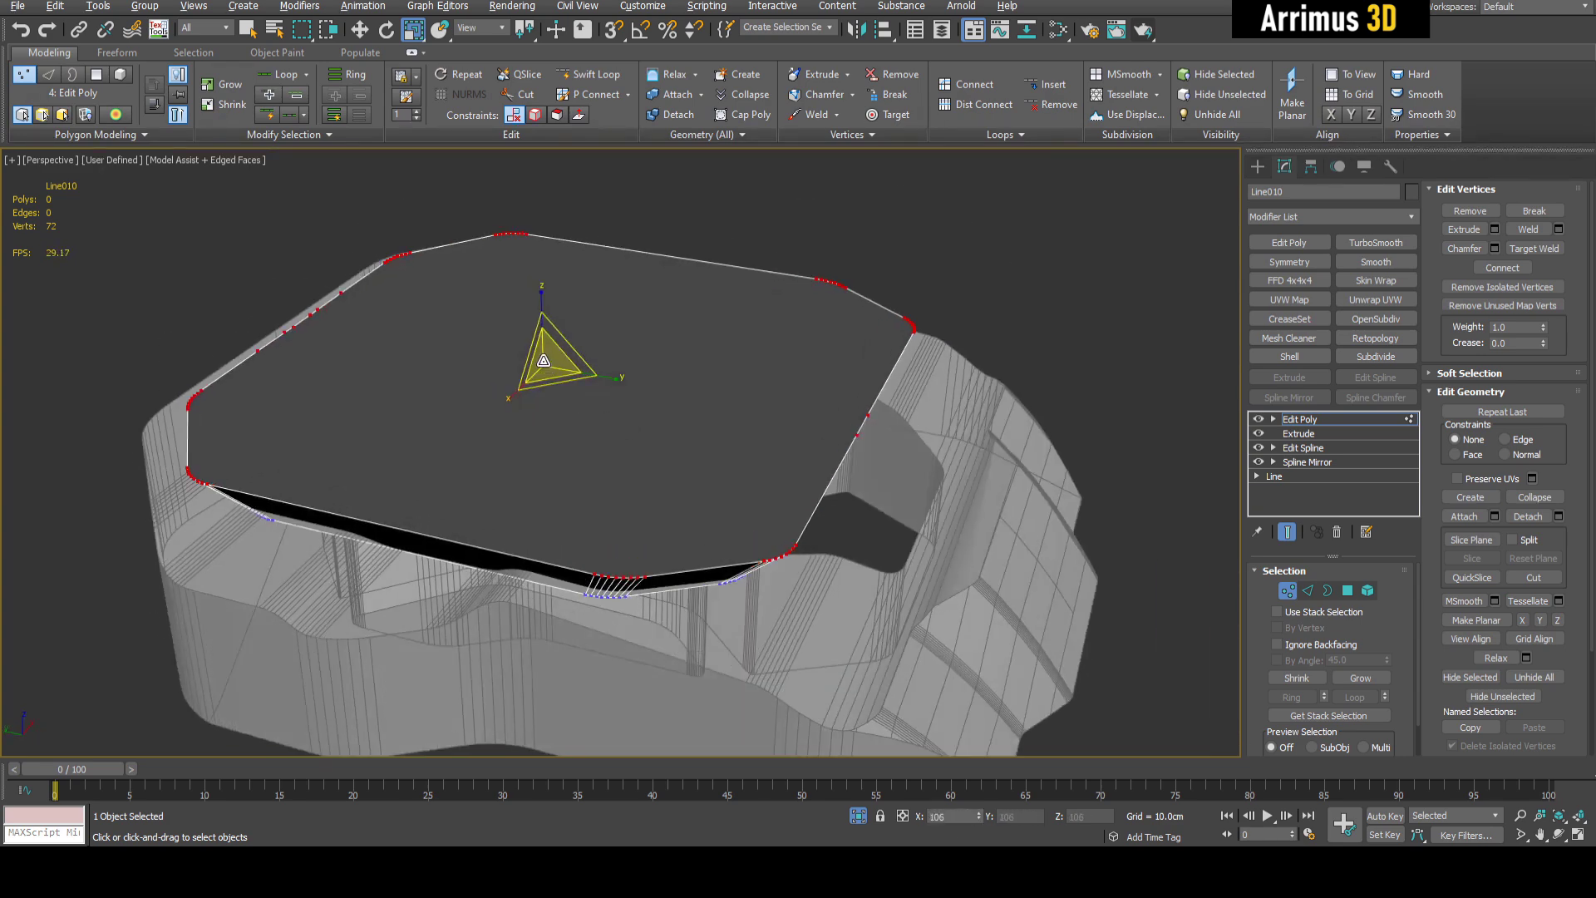
{"action": "middle_click_drag", "start_coordinate": [577, 389], "coordinate": [859, 354], "text": "alt"}
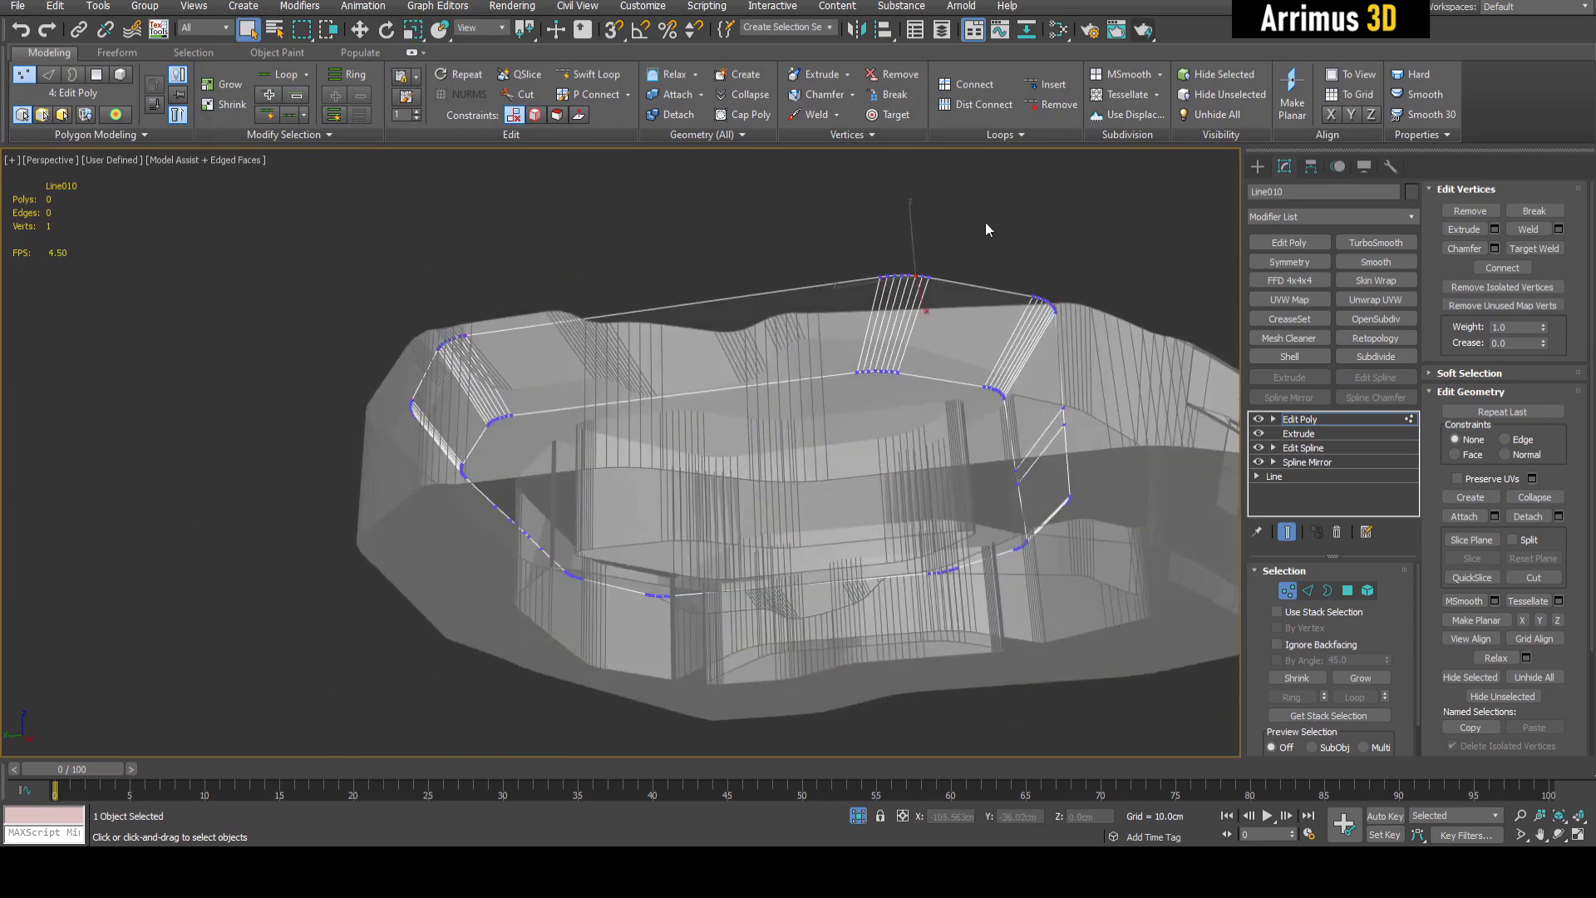
{"action": "middle_click_drag", "start_coordinate": [987, 230], "coordinate": [910, 388], "text": "alt"}
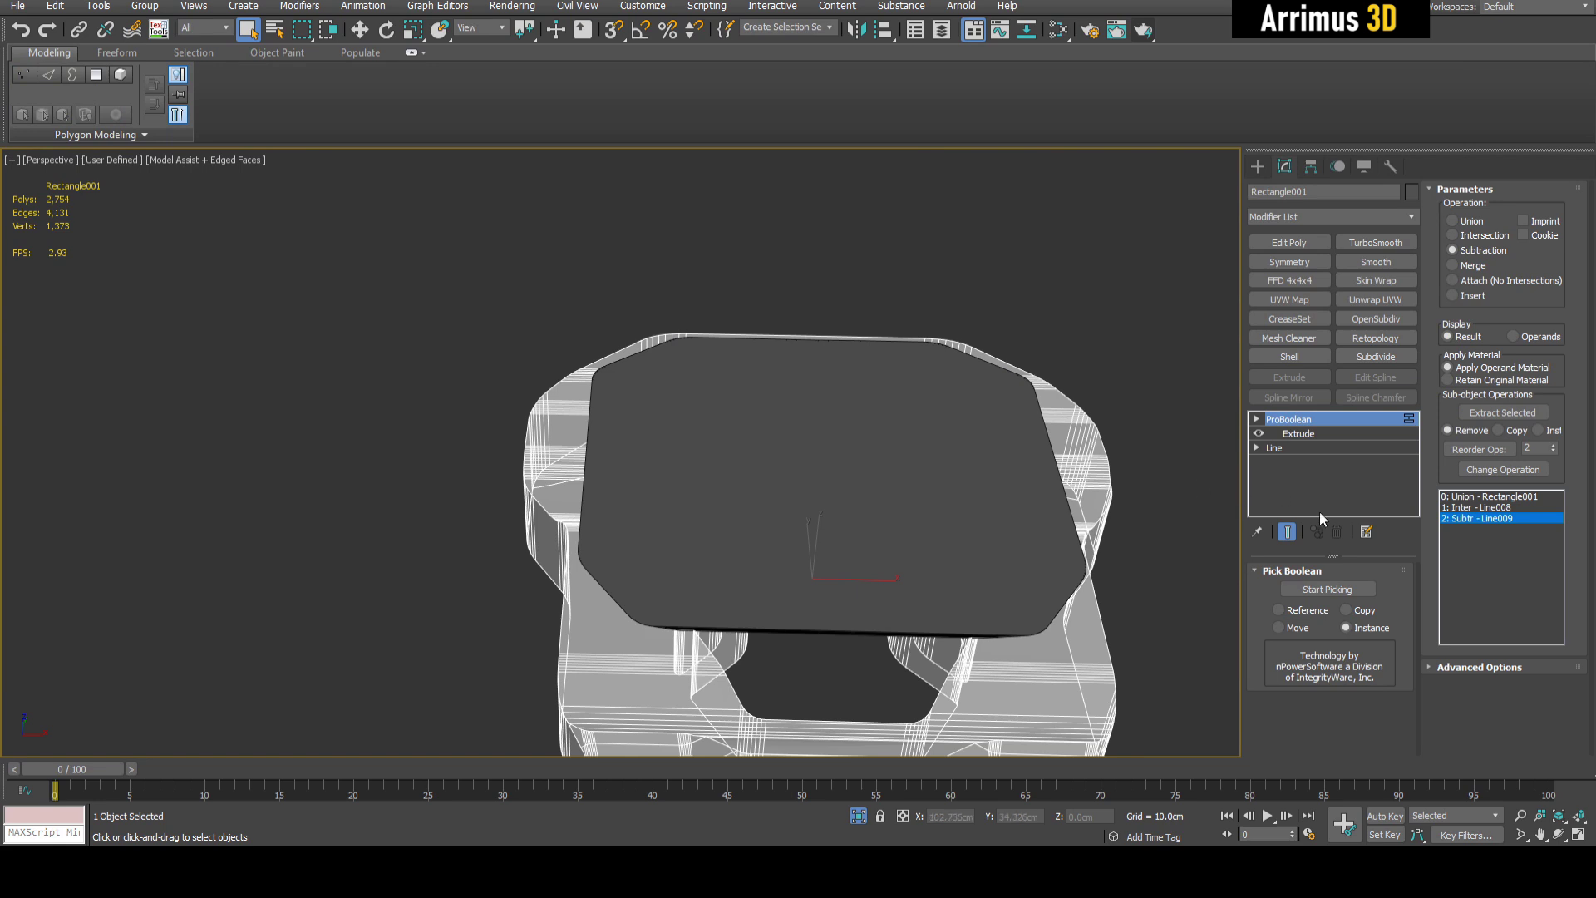
Subtract a copy of the tapered block from the part with ProBoolean and move the block away beside the part
{"action": "left_click", "coordinate": [1347, 610]}
{"action": "left_click", "coordinate": [1327, 589]}
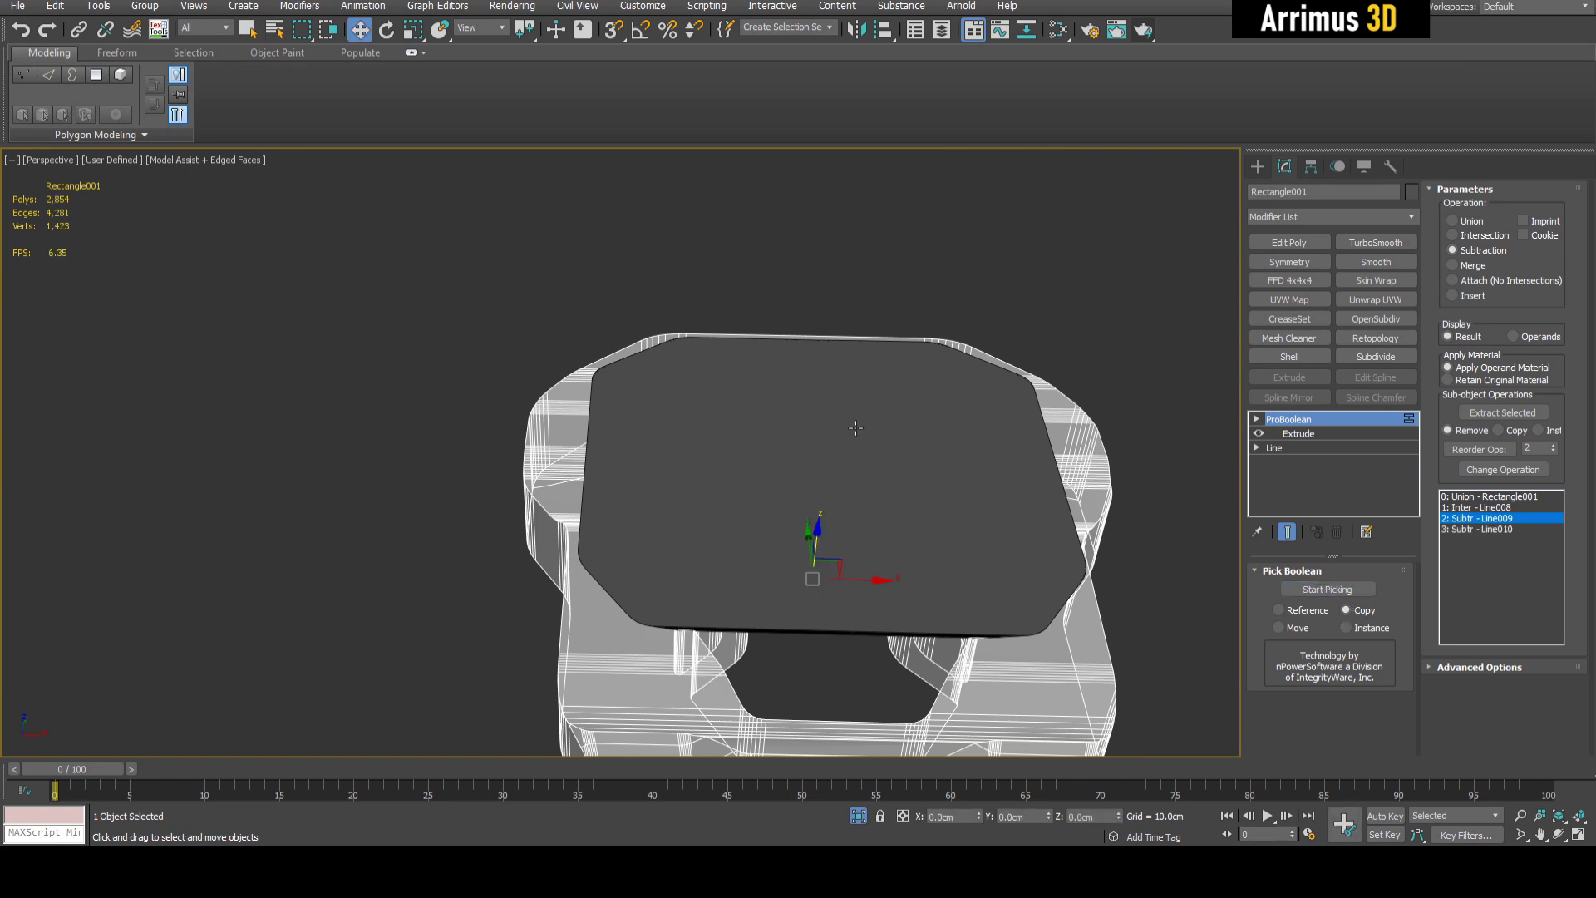
{"action": "left_click", "coordinate": [856, 428]}
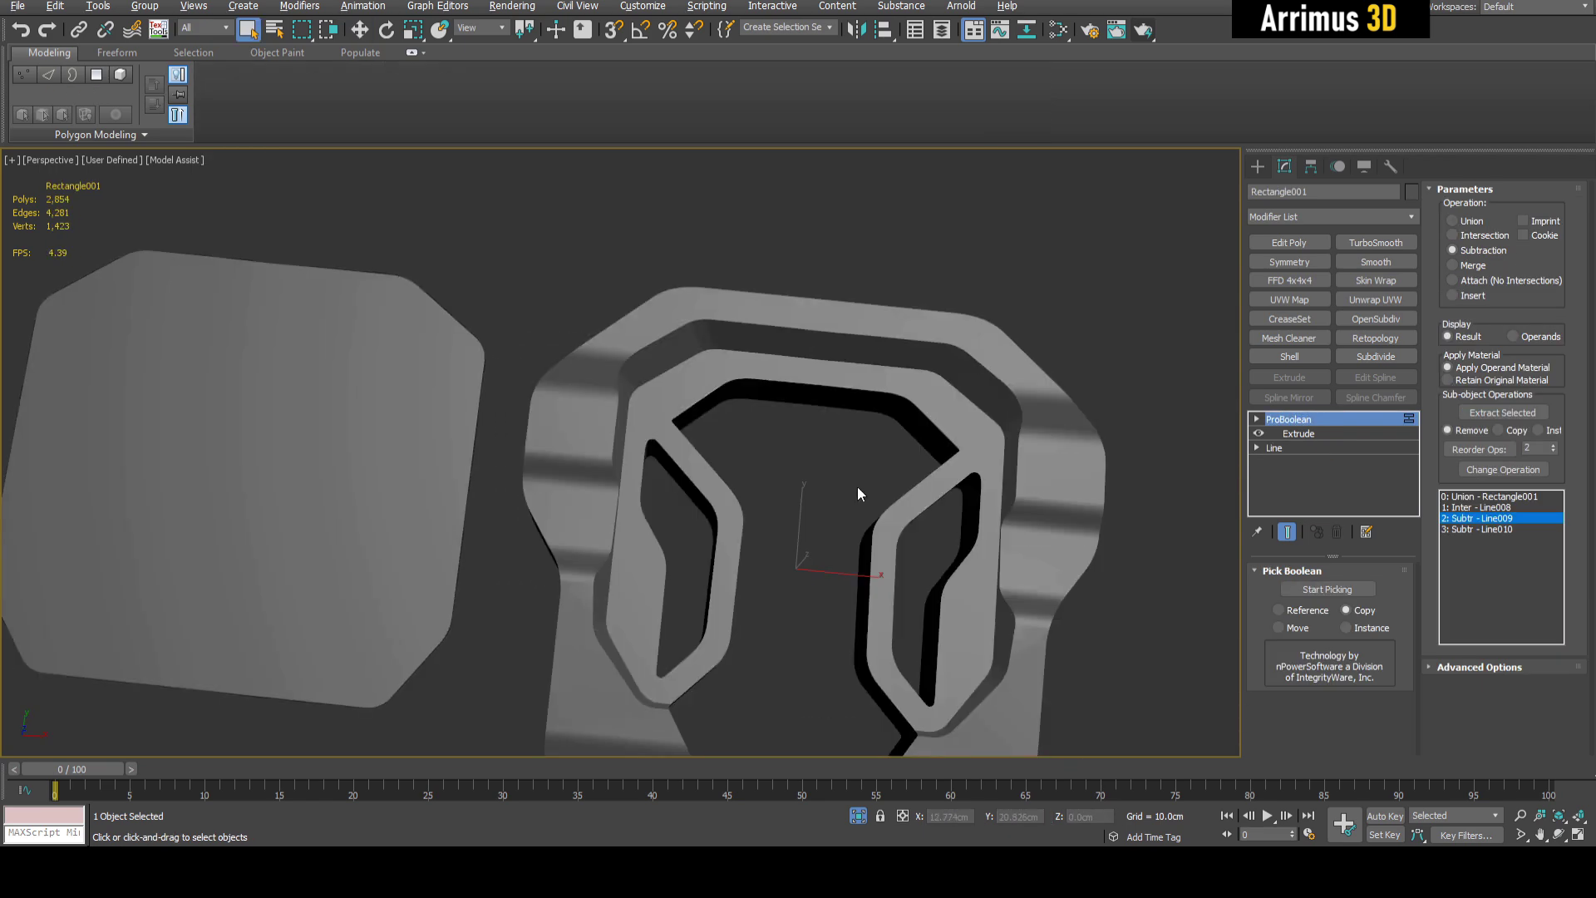
{"action": "middle_click_drag", "start_coordinate": [858, 493], "coordinate": [557, 420], "text": "alt"}
{"action": "scroll", "coordinate": [557, 420], "scroll_direction": "up", "scroll_amount": 2}
{"action": "left_click", "coordinate": [1081, 249]}
Draw a closed stepped outline with Line on the inner side wall of the part's central opening
{"action": "left_click", "coordinate": [1255, 168]}
{"action": "middle_click_drag", "start_coordinate": [929, 309], "coordinate": [964, 314]}
{"action": "scroll", "coordinate": [965, 314], "scroll_direction": "up", "scroll_amount": 2}
{"action": "left_click", "coordinate": [1322, 280]}
{"action": "middle_click_drag", "start_coordinate": [1175, 324], "coordinate": [461, 423], "text": "alt"}
{"action": "scroll", "coordinate": [410, 474], "scroll_direction": "up", "scroll_amount": 3}
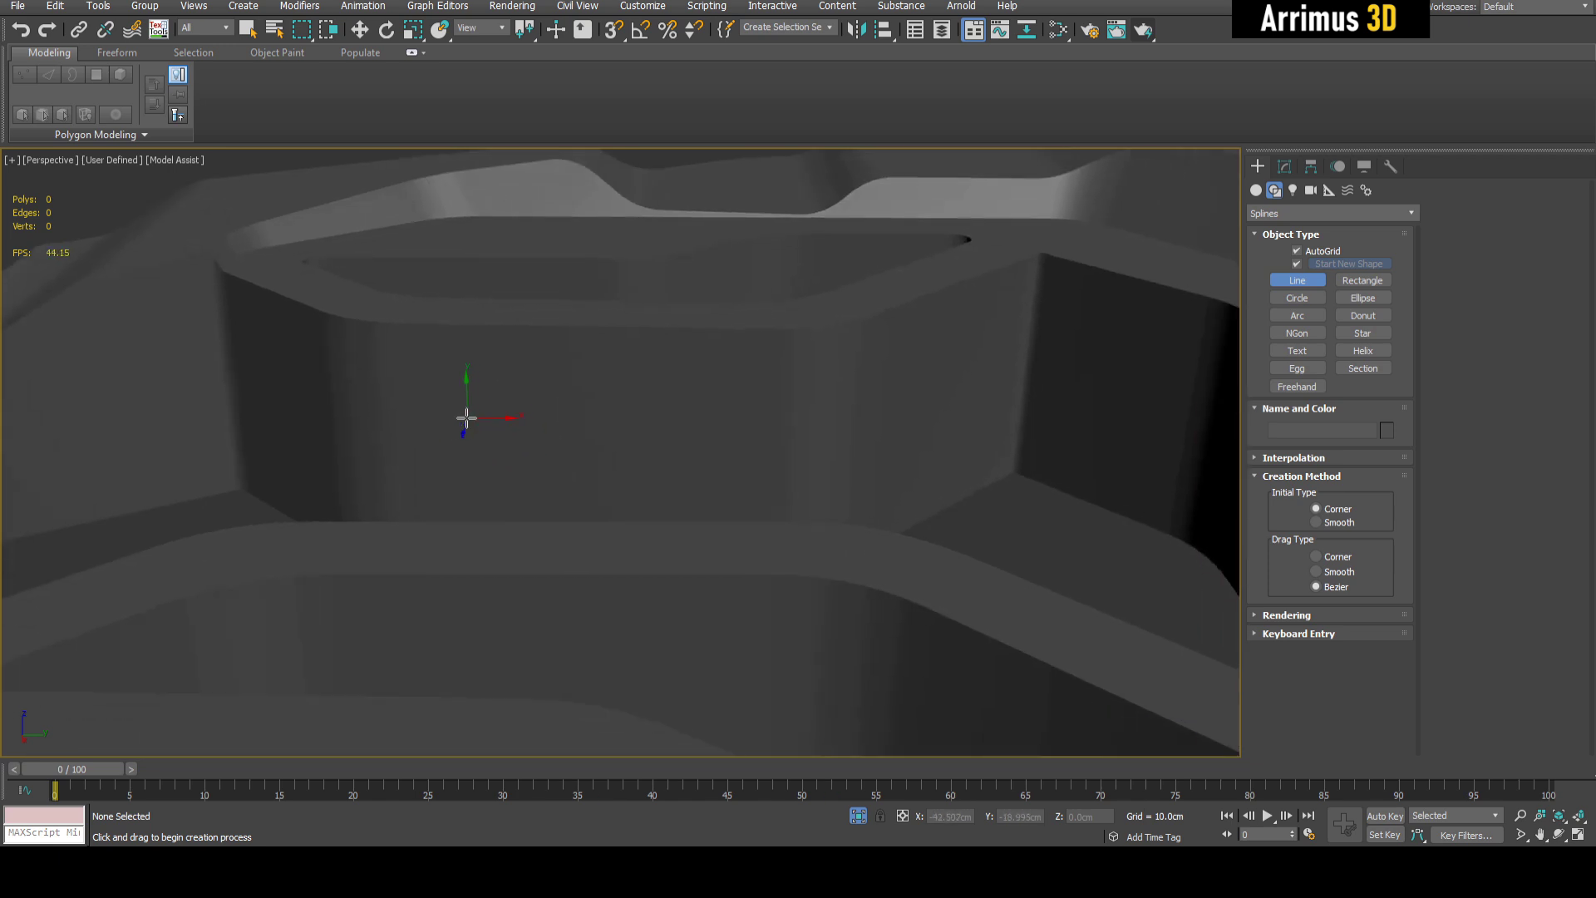
{"action": "middle_click_drag", "start_coordinate": [694, 416], "coordinate": [441, 448], "text": "alt"}
{"action": "key", "text": "F3"}
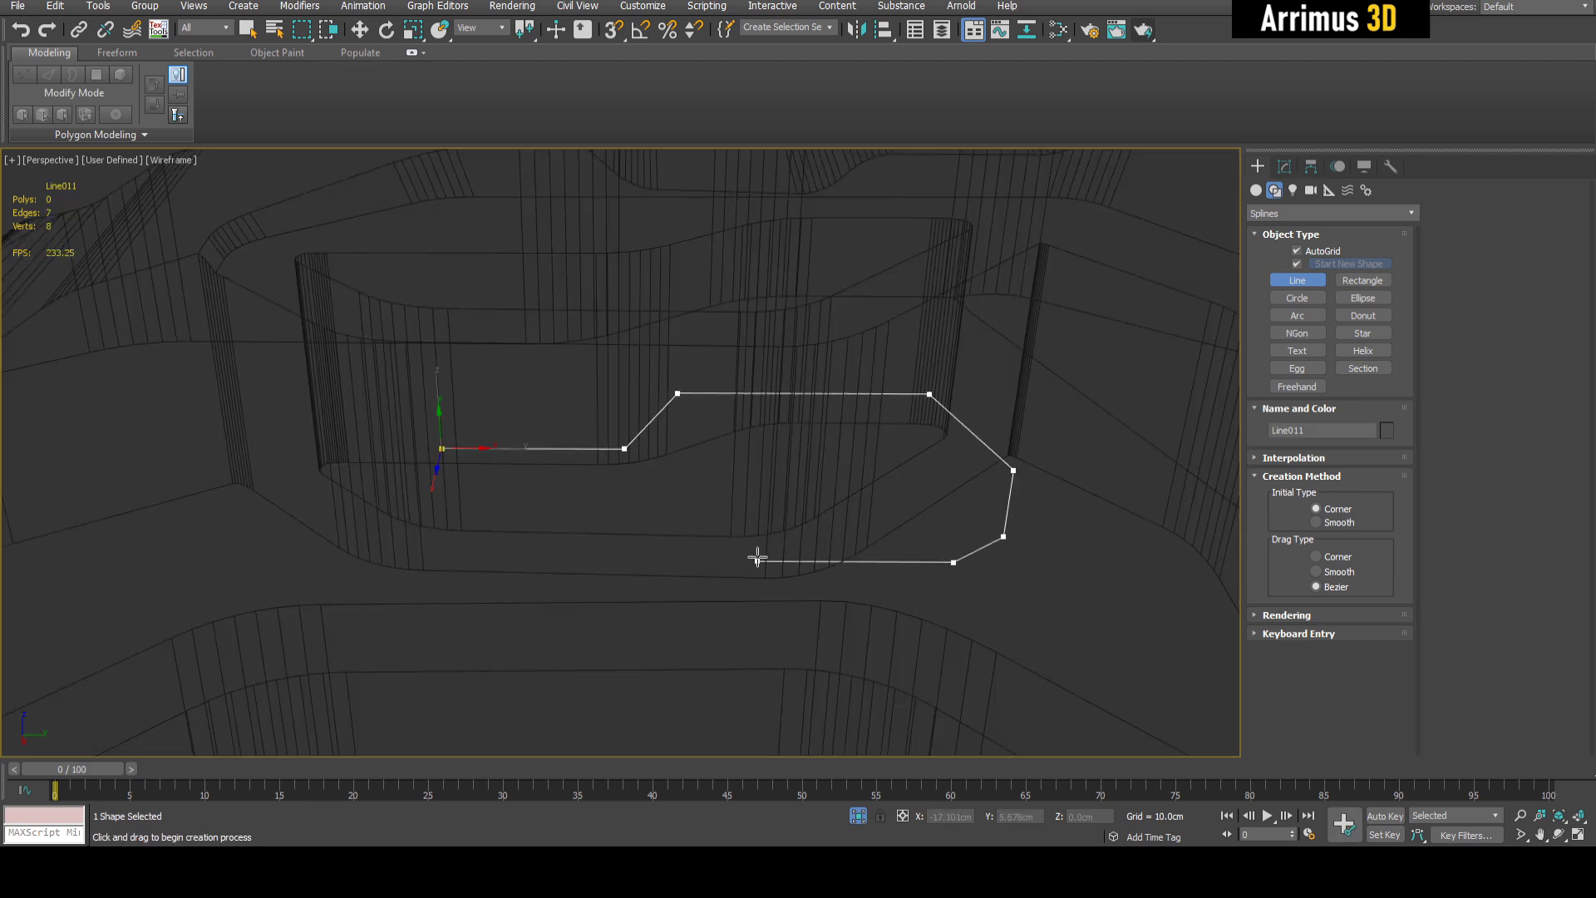
{"action": "left_click", "coordinate": [767, 433]}
{"action": "right_click", "coordinate": [695, 384]}
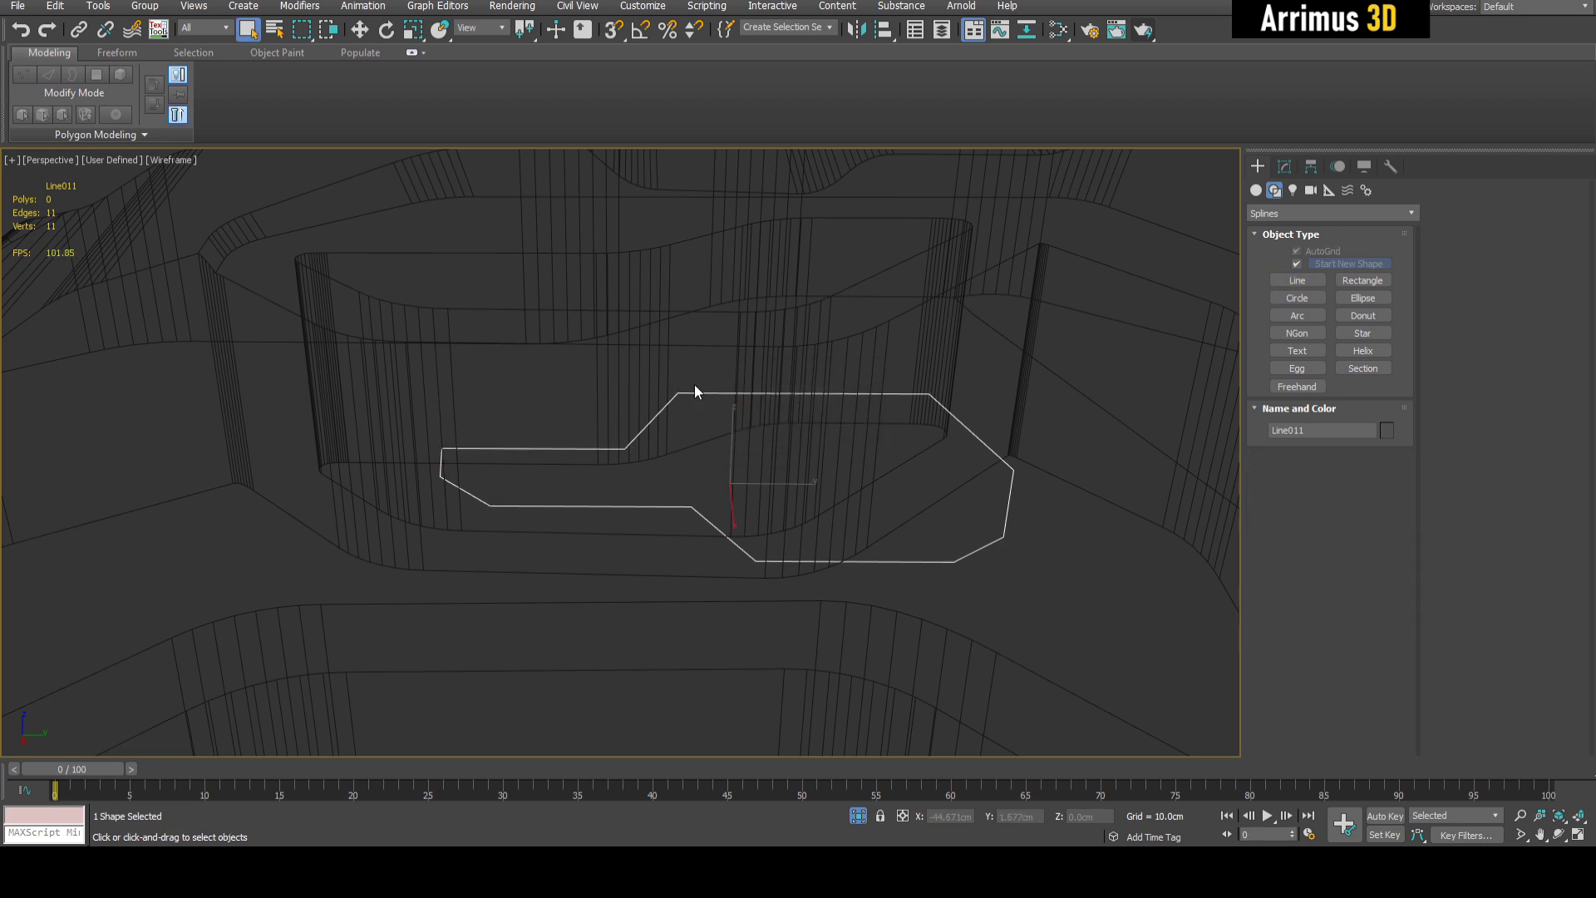
Adjust the vertices at the narrow end of the new inner-wall outline
{"action": "key", "text": "1"}
{"action": "scroll", "coordinate": [444, 449], "scroll_direction": "up", "scroll_amount": 3}
{"action": "middle_click_drag", "start_coordinate": [442, 454], "coordinate": [612, 476]}
{"action": "scroll", "coordinate": [574, 499], "scroll_direction": "up", "scroll_amount": 2}
{"action": "left_click", "coordinate": [580, 488]}
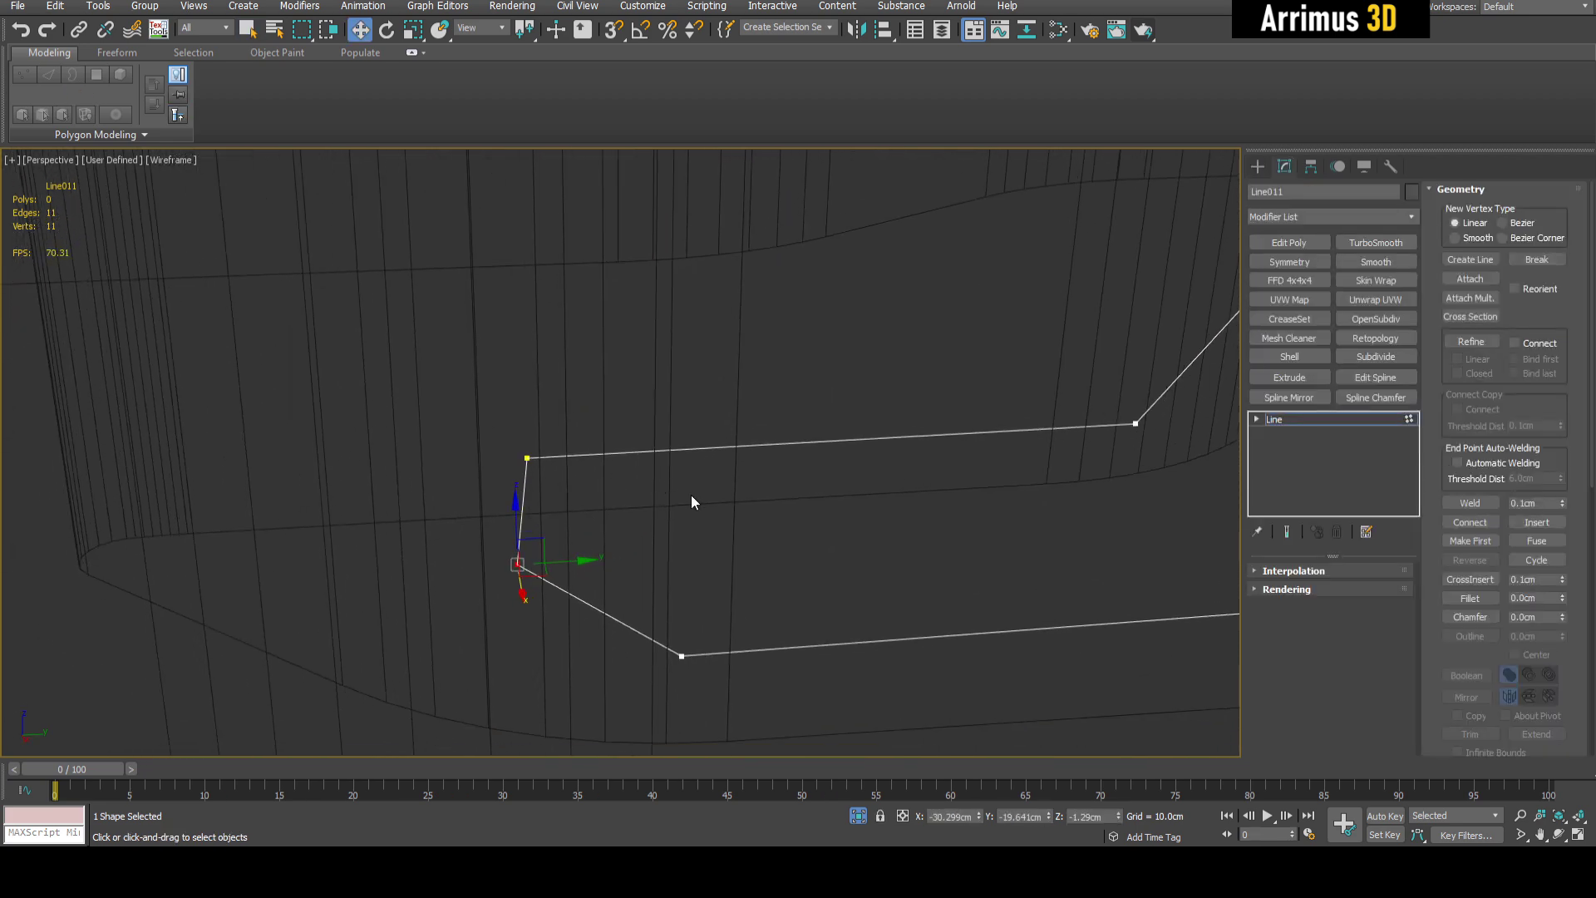
{"action": "key", "text": "s"}
{"action": "middle_click_drag", "start_coordinate": [611, 533], "coordinate": [602, 565], "text": "alt"}
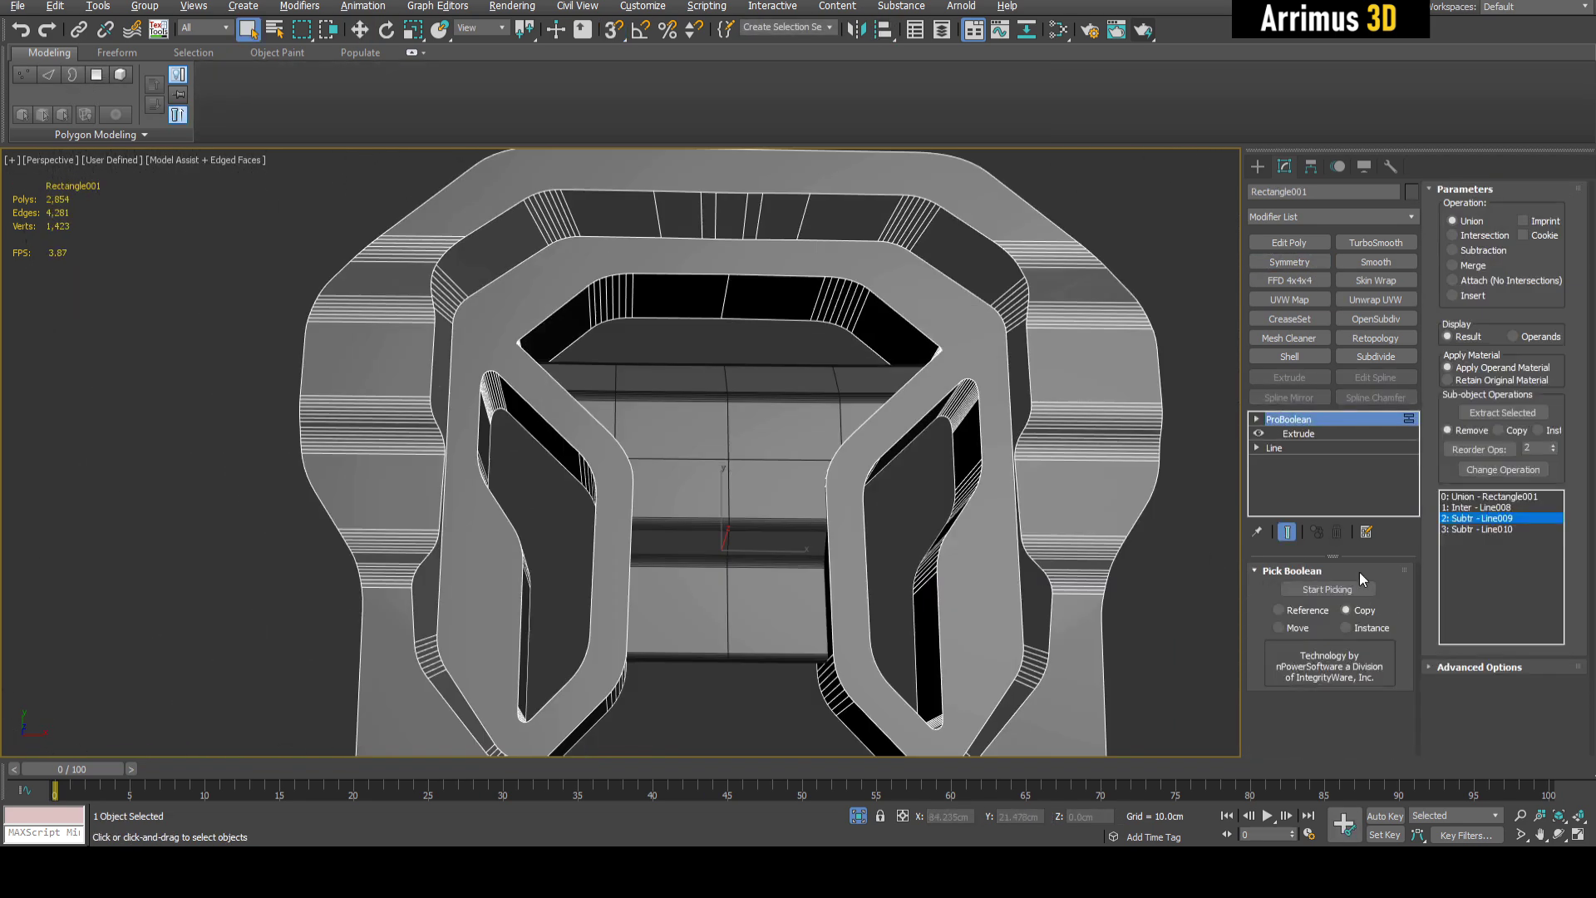
Draw an open half-outline with Line on the stepped plate in the central opening, with a small lower arm and a larger diagonal upper arm
{"action": "scroll", "coordinate": [788, 359], "scroll_direction": "up", "scroll_amount": 5}
{"action": "scroll", "coordinate": [766, 606], "scroll_direction": "down", "scroll_amount": 4}
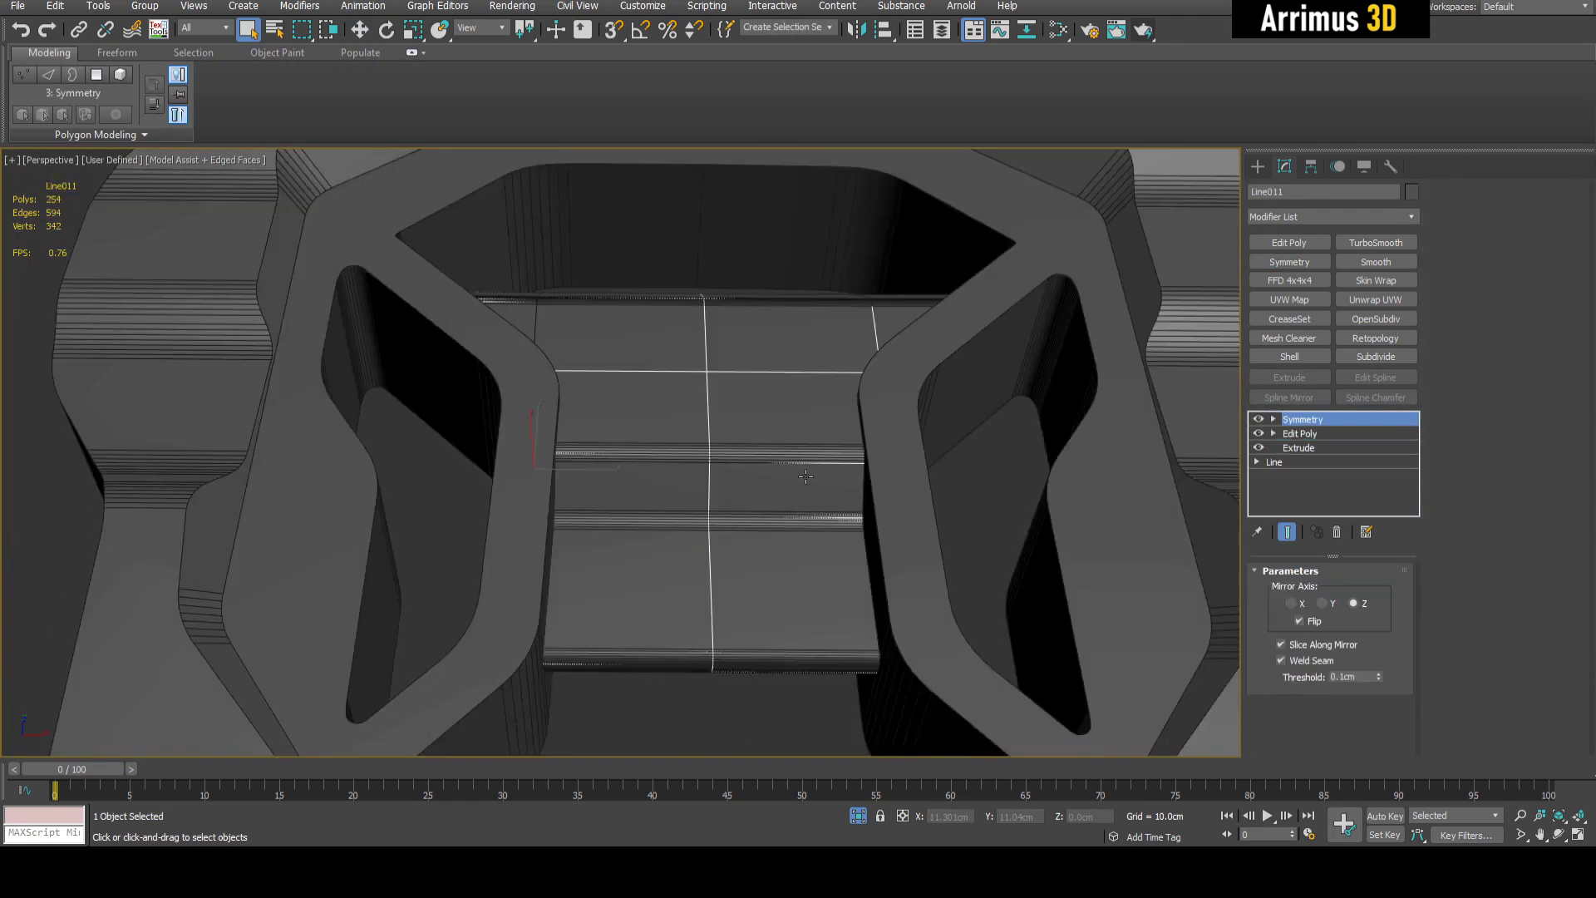
{"action": "middle_click_drag", "start_coordinate": [773, 516], "coordinate": [782, 471]}
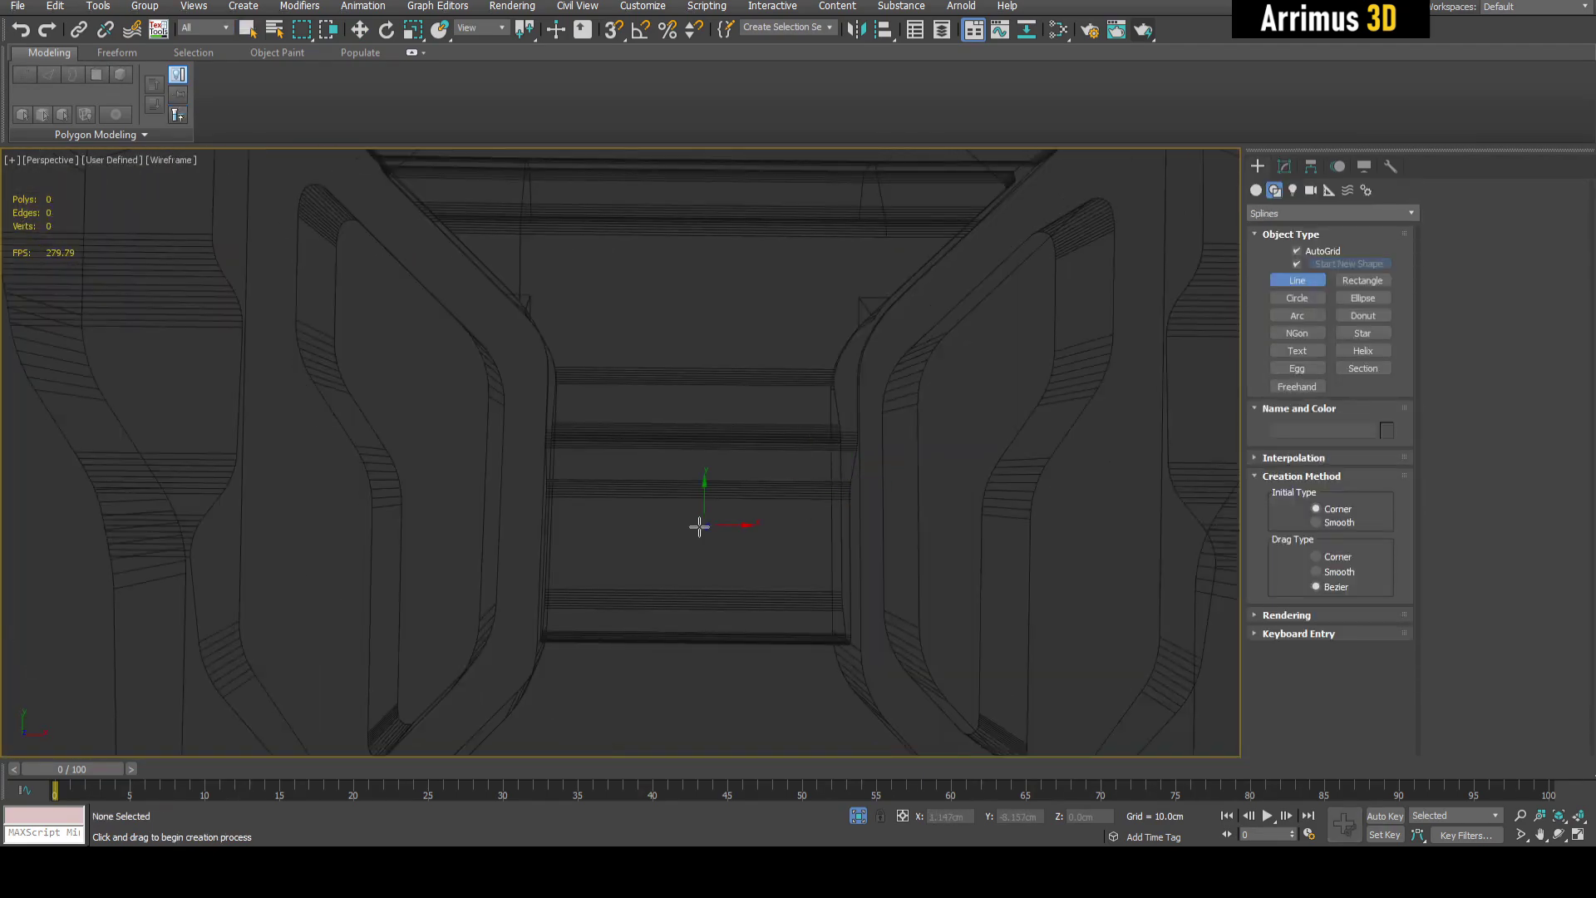
{"action": "scroll", "coordinate": [699, 526], "scroll_direction": "up", "scroll_amount": 2}
{"action": "middle_click_drag", "start_coordinate": [699, 526], "coordinate": [760, 525]}
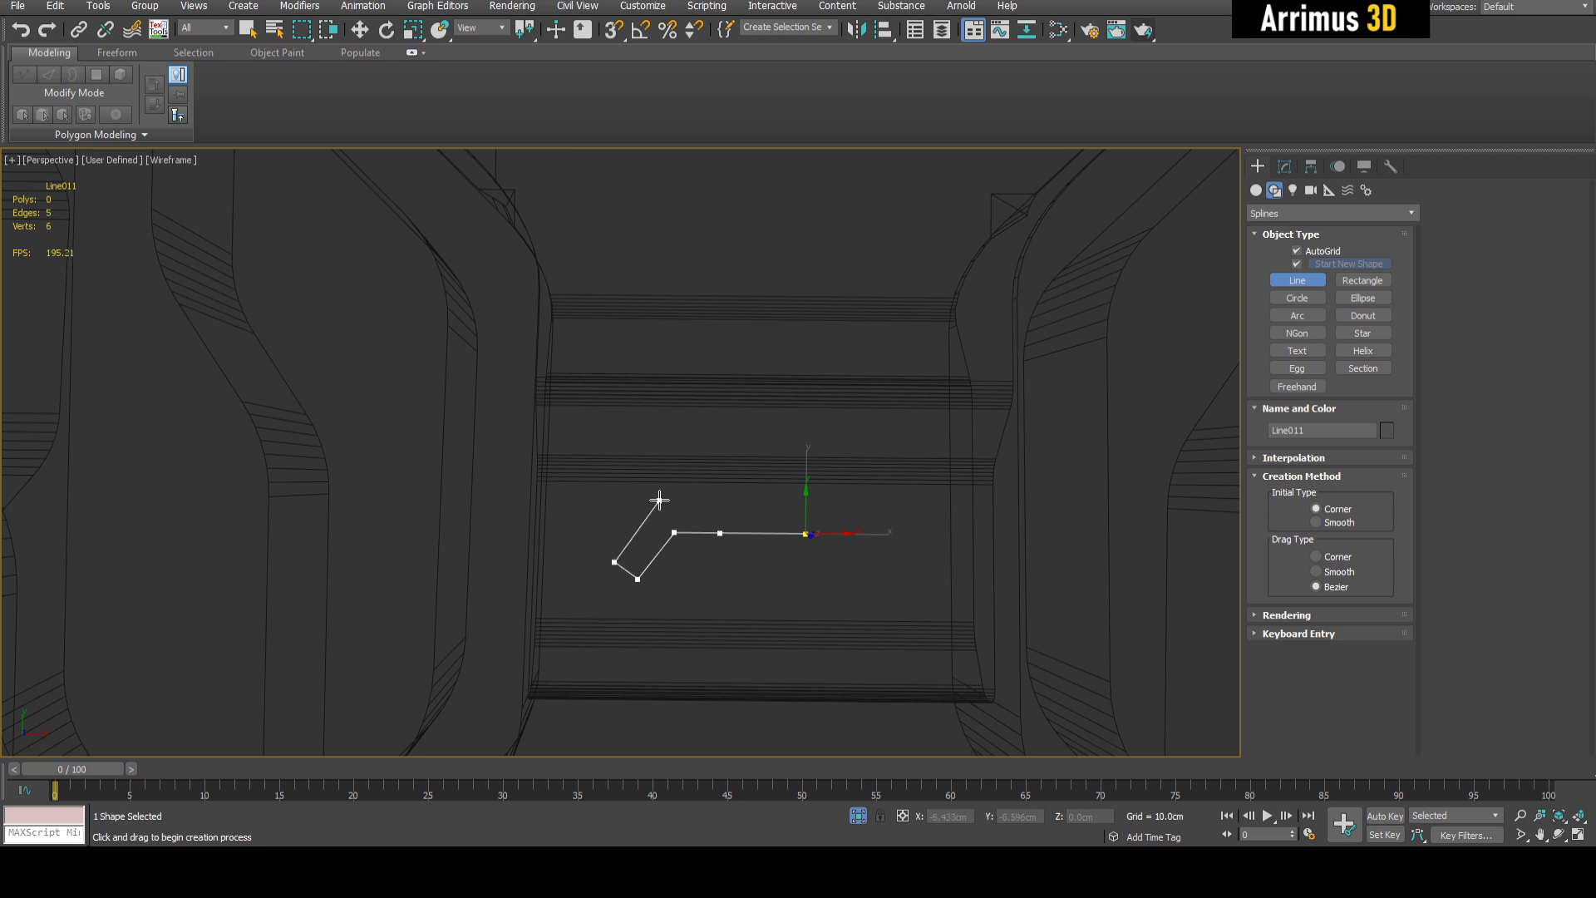
{"action": "left_click", "coordinate": [657, 364]}
{"action": "scroll", "coordinate": [674, 449], "scroll_direction": "down", "scroll_amount": 2}
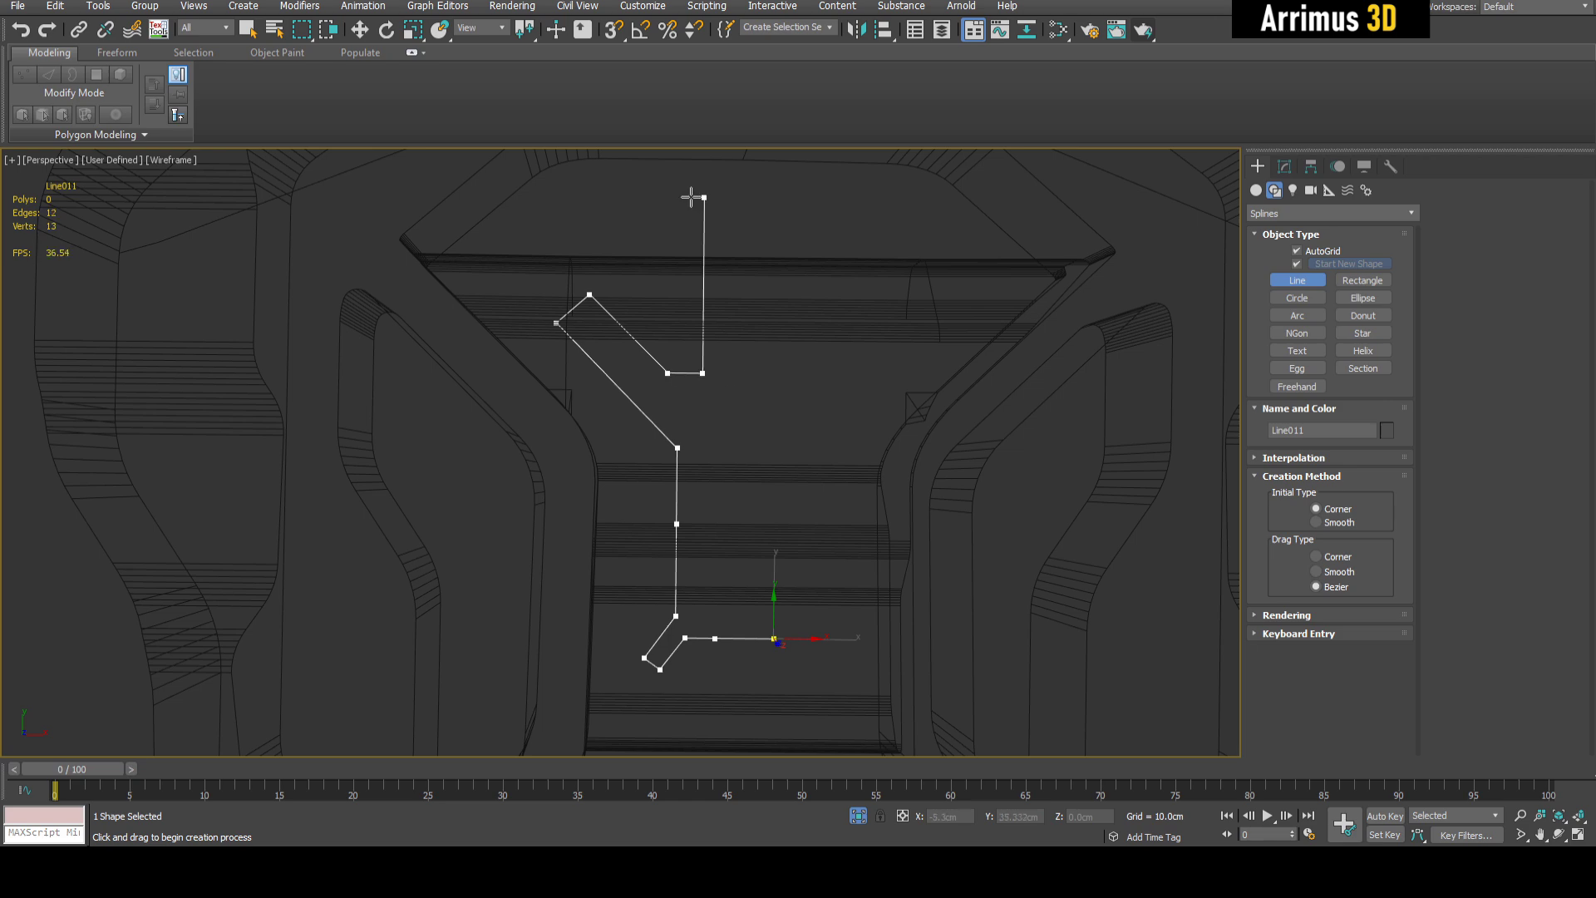
{"action": "right_click", "coordinate": [930, 216]}
Add an Edit Spline modifier to the half-outline and fillet the two vertices at the tip of its upper diagonal arm
{"action": "left_click", "coordinate": [1285, 165]}
{"action": "left_click", "coordinate": [1373, 377]}
{"action": "key", "text": "1"}
{"action": "left_click_drag", "start_coordinate": [523, 249], "coordinate": [633, 600]}
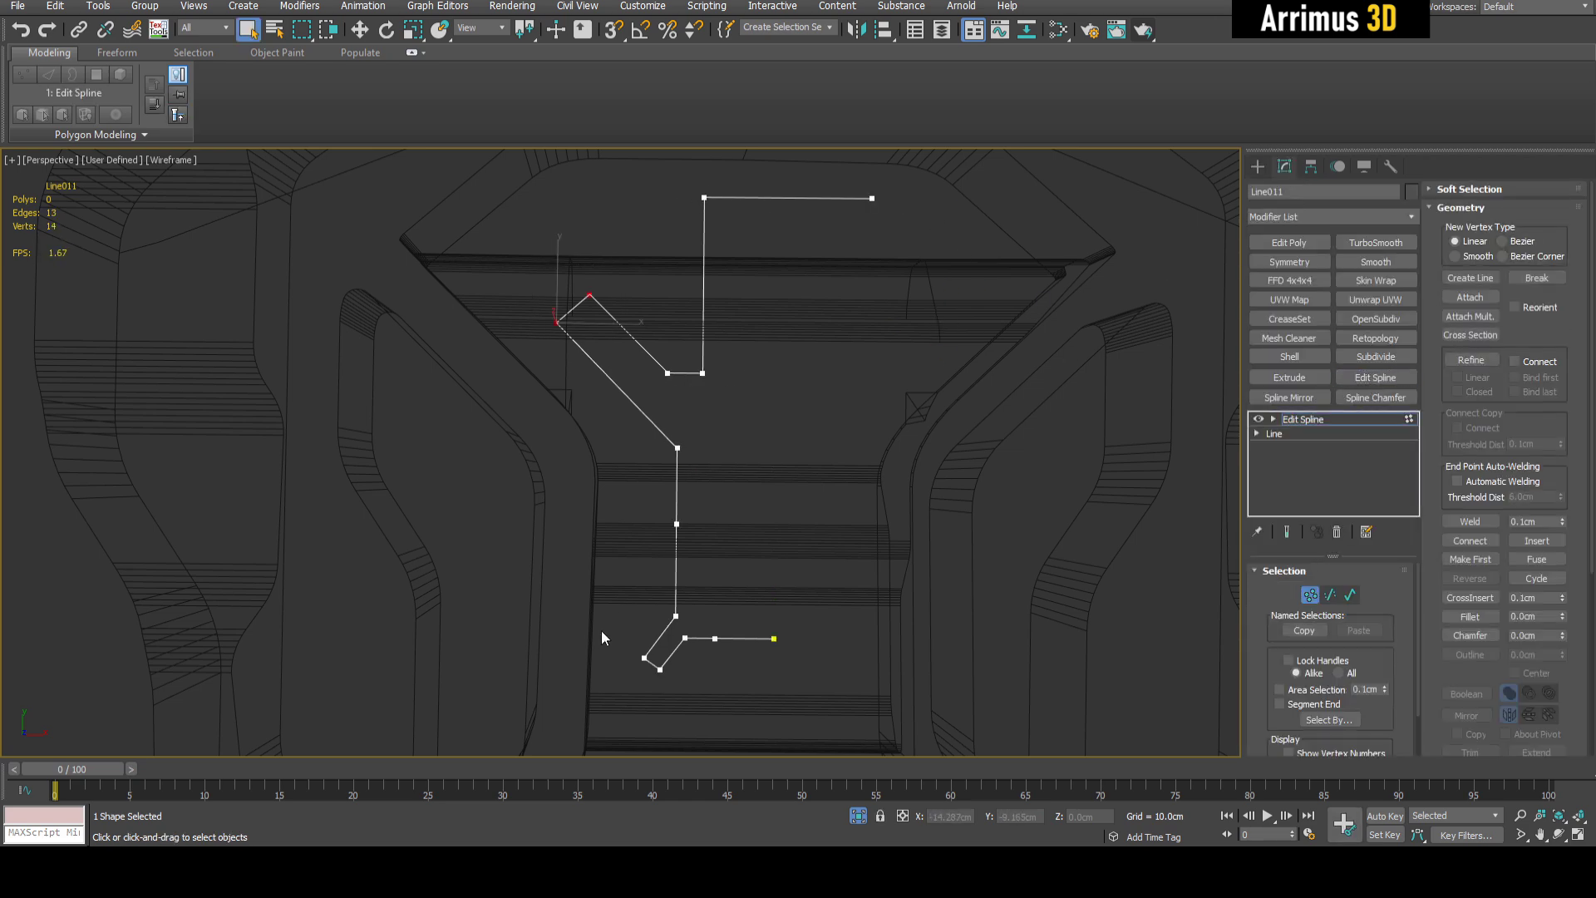
{"action": "scroll", "coordinate": [604, 352], "scroll_direction": "up", "scroll_amount": 3}
{"action": "key", "text": "f"}
{"action": "left_click_drag", "start_coordinate": [582, 268], "coordinate": [582, 249]}
Fillet the corners of the half-outline's small lower arm and the bend where the upper arm meets the straight side
{"action": "middle_click_drag", "start_coordinate": [624, 707], "coordinate": [613, 374]}
{"action": "scroll", "coordinate": [615, 399], "scroll_direction": "up", "scroll_amount": 3}
{"action": "left_click_drag", "start_coordinate": [626, 413], "coordinate": [748, 536]}
{"action": "scroll", "coordinate": [734, 512], "scroll_direction": "up", "scroll_amount": 2}
{"action": "left_click_drag", "start_coordinate": [716, 503], "coordinate": [744, 441]}
{"action": "right_click", "coordinate": [795, 394]}
{"action": "scroll", "coordinate": [781, 366], "scroll_direction": "down", "scroll_amount": 2}
{"action": "middle_click_drag", "start_coordinate": [773, 249], "coordinate": [763, 582]}
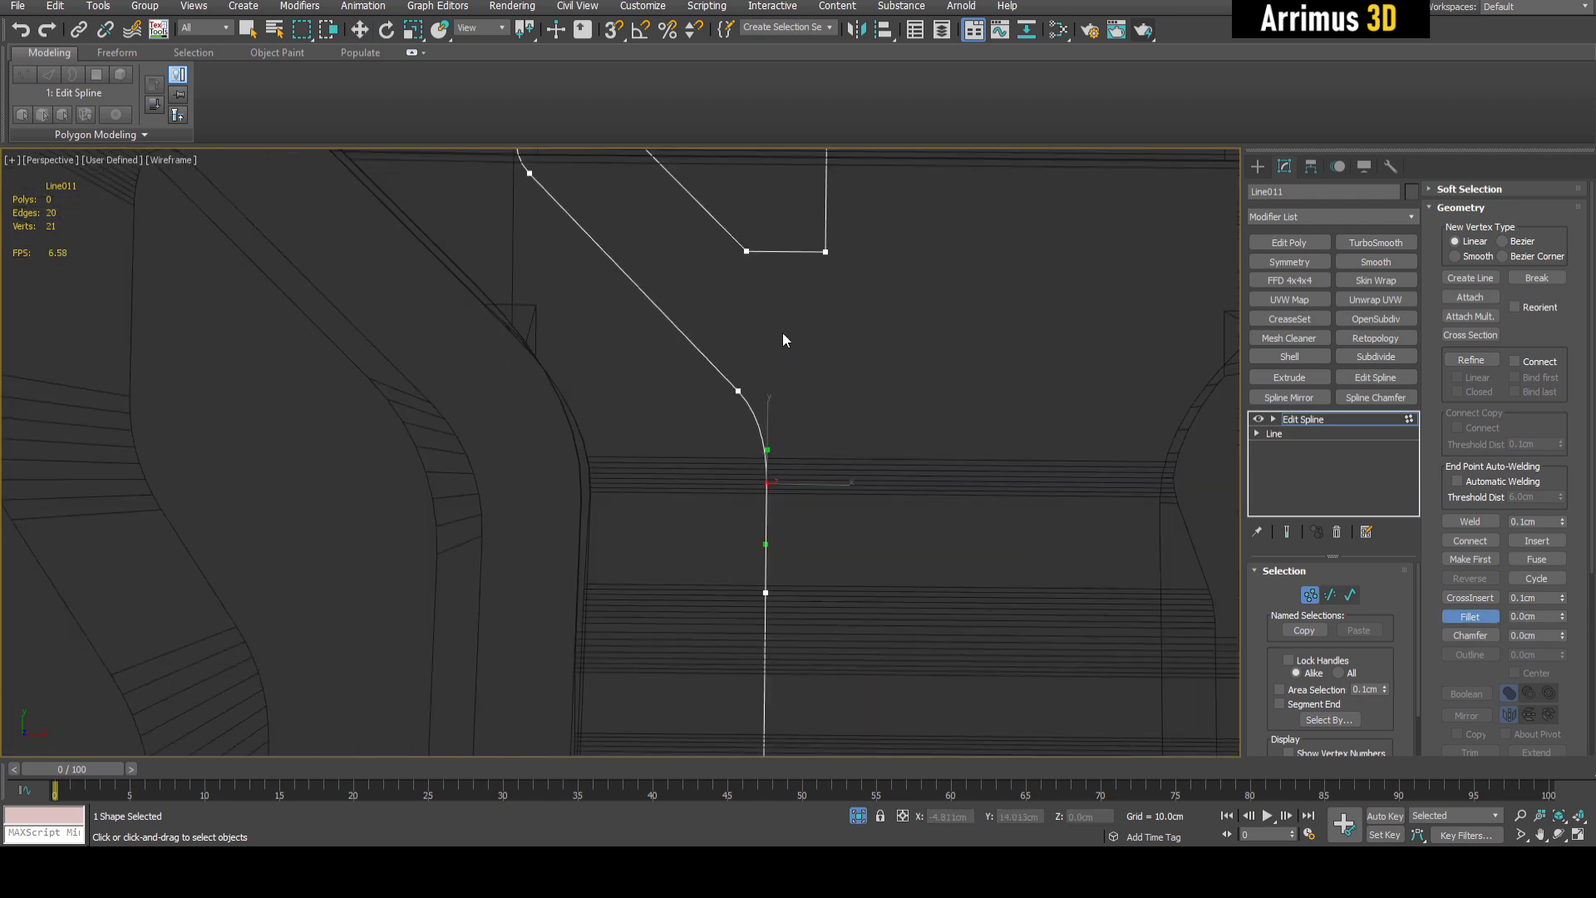
Fillet the half-outline's two inner corners above the arm and round its uppermost corner by about 5.6 cm
{"action": "middle_click_drag", "start_coordinate": [788, 321], "coordinate": [761, 511]}
{"action": "key", "text": "f"}
{"action": "left_click_drag", "start_coordinate": [685, 486], "coordinate": [806, 415]}
{"action": "right_click", "coordinate": [818, 366]}
{"action": "middle_click_drag", "start_coordinate": [851, 281], "coordinate": [803, 575]}
{"action": "key", "text": "f"}
{"action": "left_click_drag", "start_coordinate": [757, 342], "coordinate": [787, 321]}
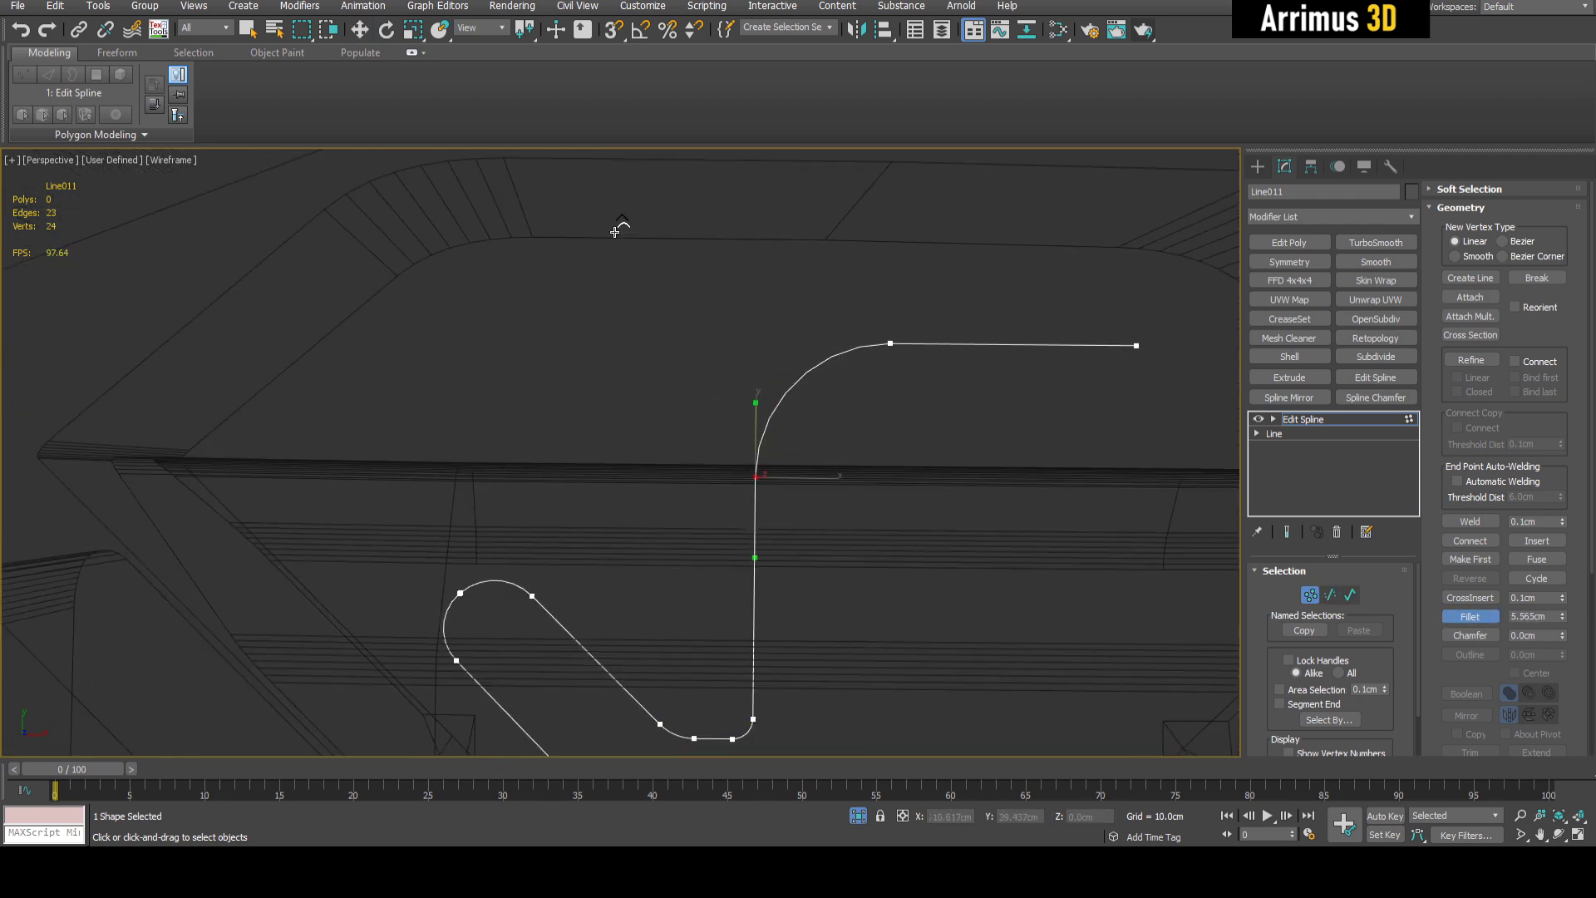
{"action": "right_click", "coordinate": [639, 277]}
{"action": "scroll", "coordinate": [798, 287], "scroll_direction": "down", "scroll_amount": 4}
Mirror the half-outline along X with a flipped Spline Mirror modifier, aligning the mirror plane to the part
{"action": "key", "text": "1"}
{"action": "left_click", "coordinate": [1304, 399]}
{"action": "left_click", "coordinate": [1280, 672]}
{"action": "key", "text": "alt+a"}
{"action": "left_click", "coordinate": [938, 368]}
{"action": "left_click", "coordinate": [866, 556]}
{"action": "key", "text": "1"}
{"action": "key", "text": "alt+a"}
{"action": "left_click", "coordinate": [931, 370]}
{"action": "left_click", "coordinate": [810, 556]}
{"action": "key", "text": "1"}
Extrude the mirrored outline by -11 cm and subtract it from the plate with ProBoolean
{"action": "middle_click_drag", "start_coordinate": [815, 556], "coordinate": [782, 408], "text": "alt"}
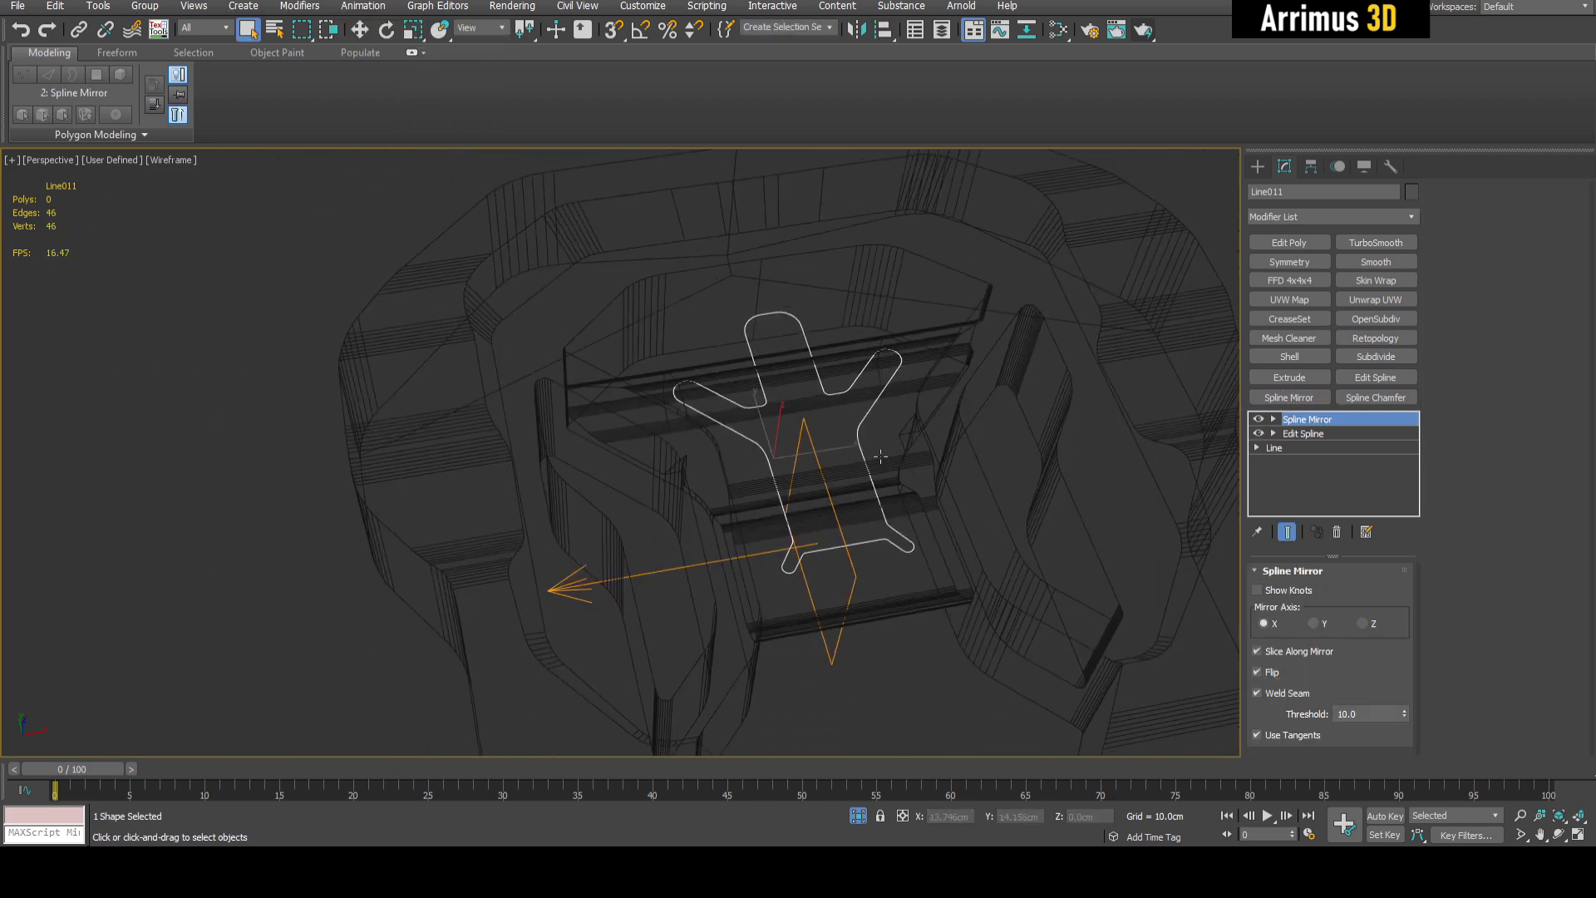
{"action": "key", "text": "F3"}
{"action": "left_click", "coordinate": [1289, 377]}
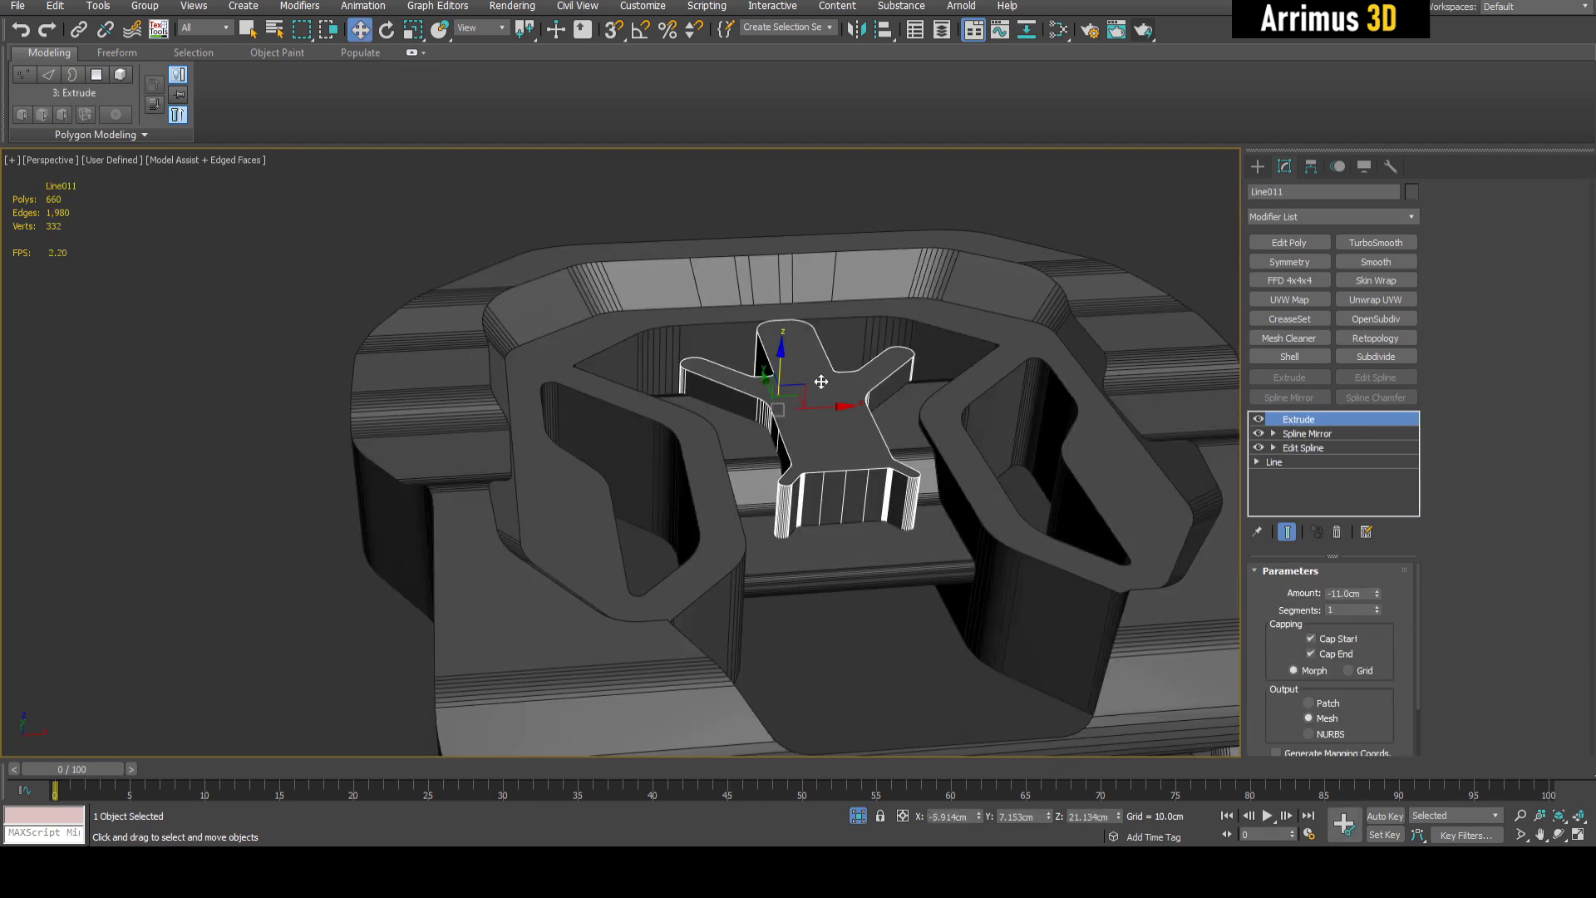
{"action": "right_click", "coordinate": [821, 376]}
{"action": "left_click", "coordinate": [862, 323]}
{"action": "mouse_move", "coordinate": [769, 441]}
{"action": "middle_mouse_down", "text": "alt"}
{"action": "mouse_move", "coordinate": [627, 414]}
{"action": "mouse_move", "coordinate": [798, 461]}
{"action": "mouse_move", "coordinate": [757, 415]}
{"action": "mouse_move", "coordinate": [764, 445]}
{"action": "middle_mouse_up", "text": "alt"}
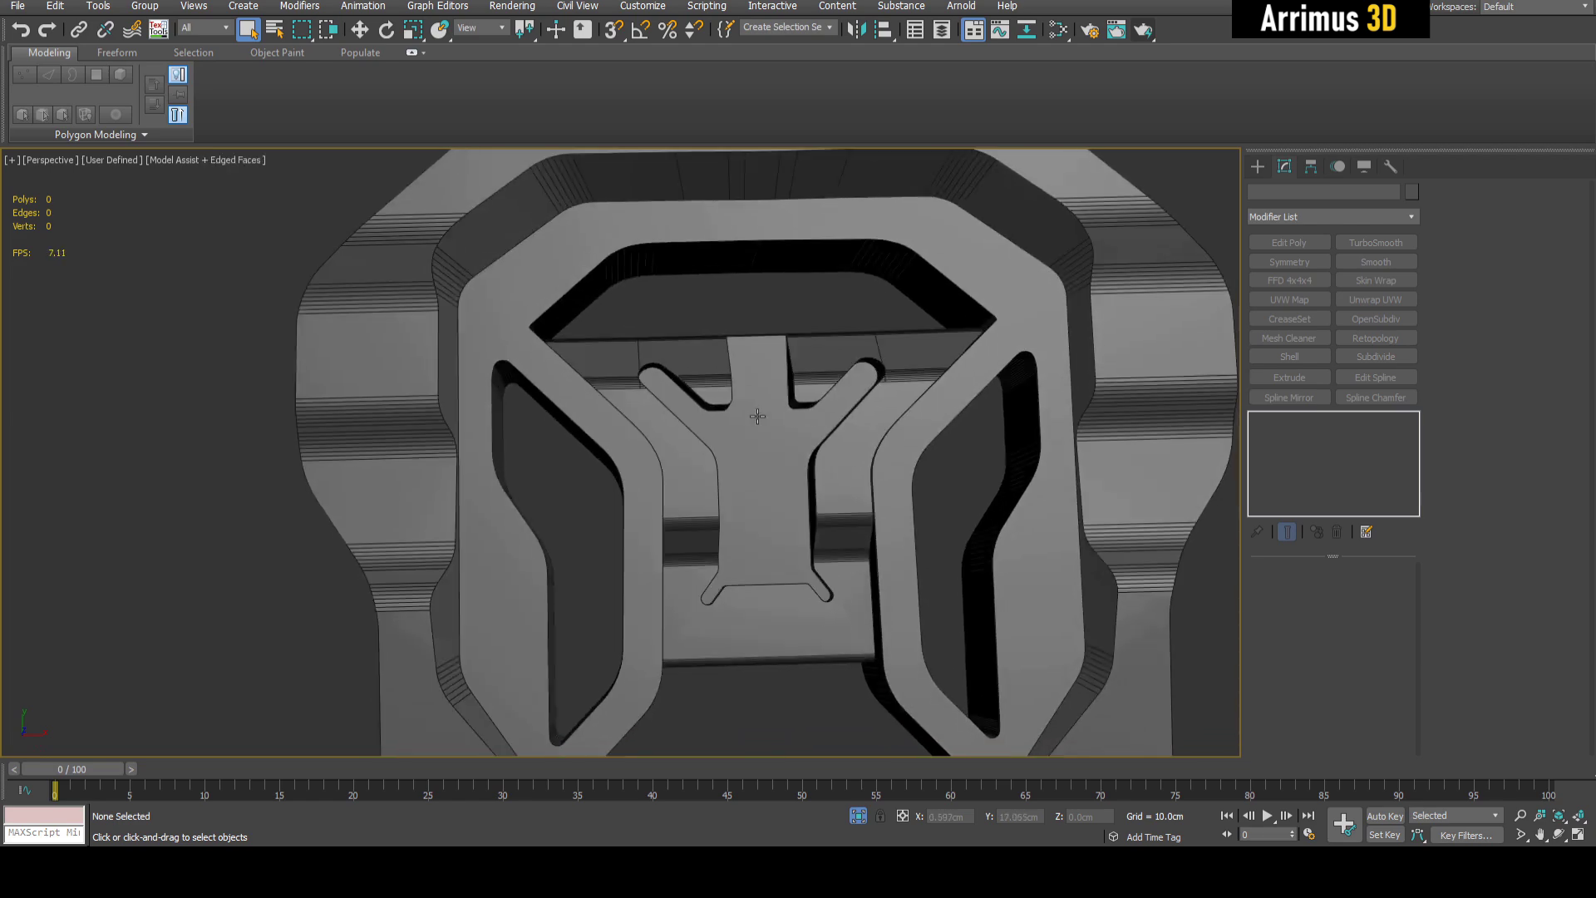
Draw a circle with a radius of about 8 cm on the floor of the new recess and centre it at X 0
{"action": "scroll", "coordinate": [757, 416], "scroll_direction": "up", "scroll_amount": 4}
{"action": "key", "text": "c"}
{"action": "left_click_drag", "start_coordinate": [747, 475], "coordinate": [764, 416]}
{"action": "right_click", "coordinate": [979, 816]}
{"action": "middle_click_drag", "start_coordinate": [956, 631], "coordinate": [972, 466], "text": "alt"}
{"action": "left_click", "coordinate": [1283, 167]}
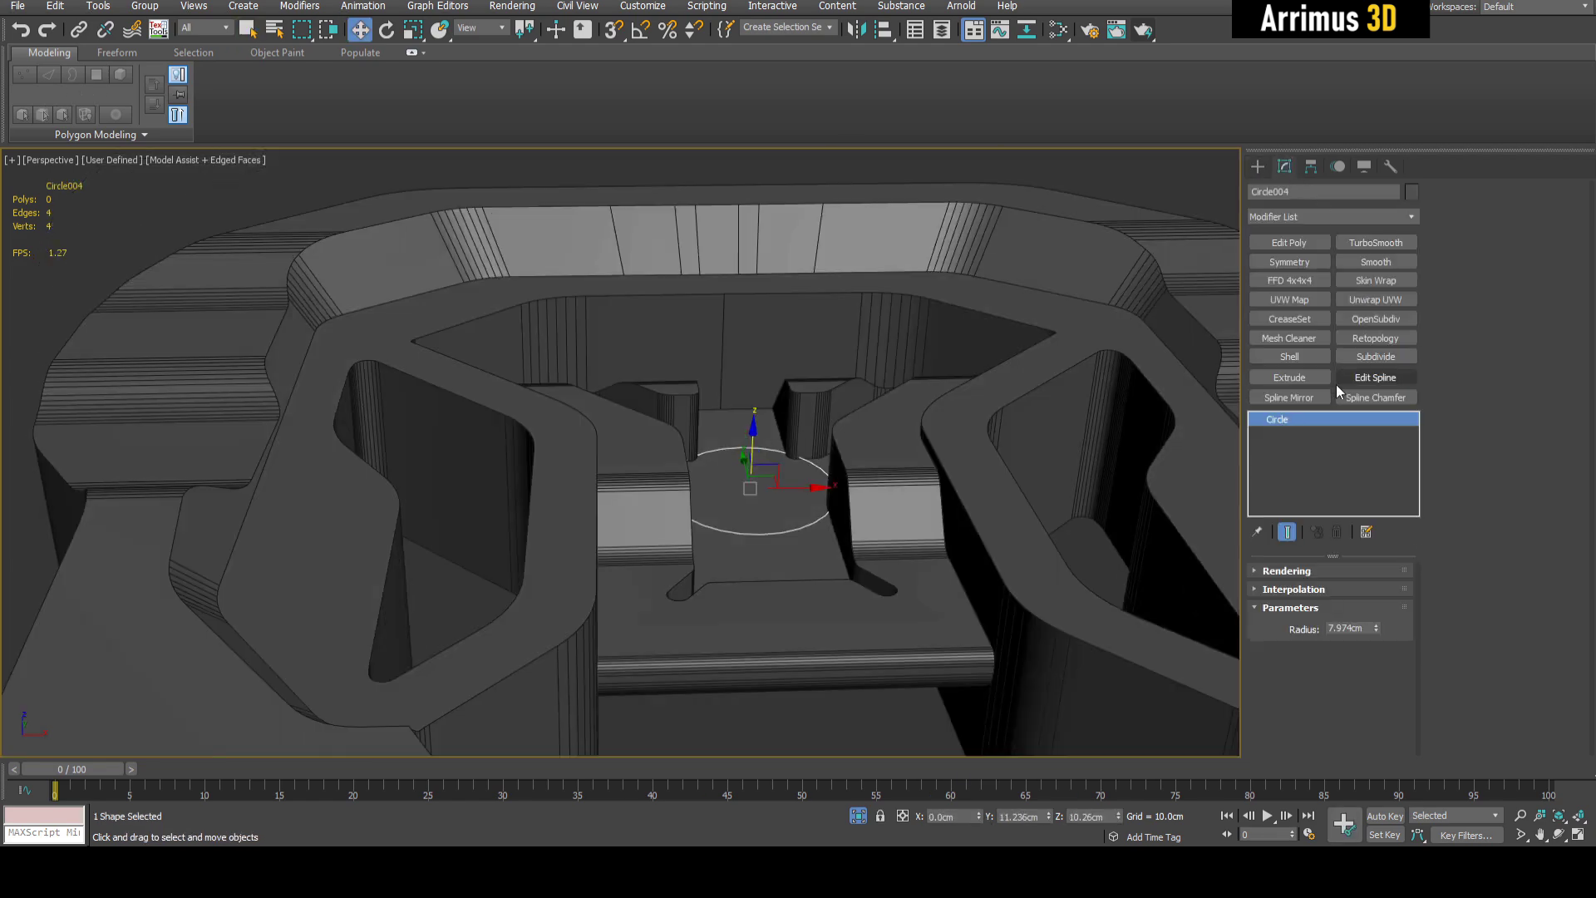
Extrude the circle, flare its upper face by scaling it in Edit Poly, and try subtracting the disc from the part
{"action": "left_click", "coordinate": [1311, 247]}
{"action": "key", "text": "4"}
{"action": "key", "text": "r"}
{"action": "left_click", "coordinate": [751, 423]}
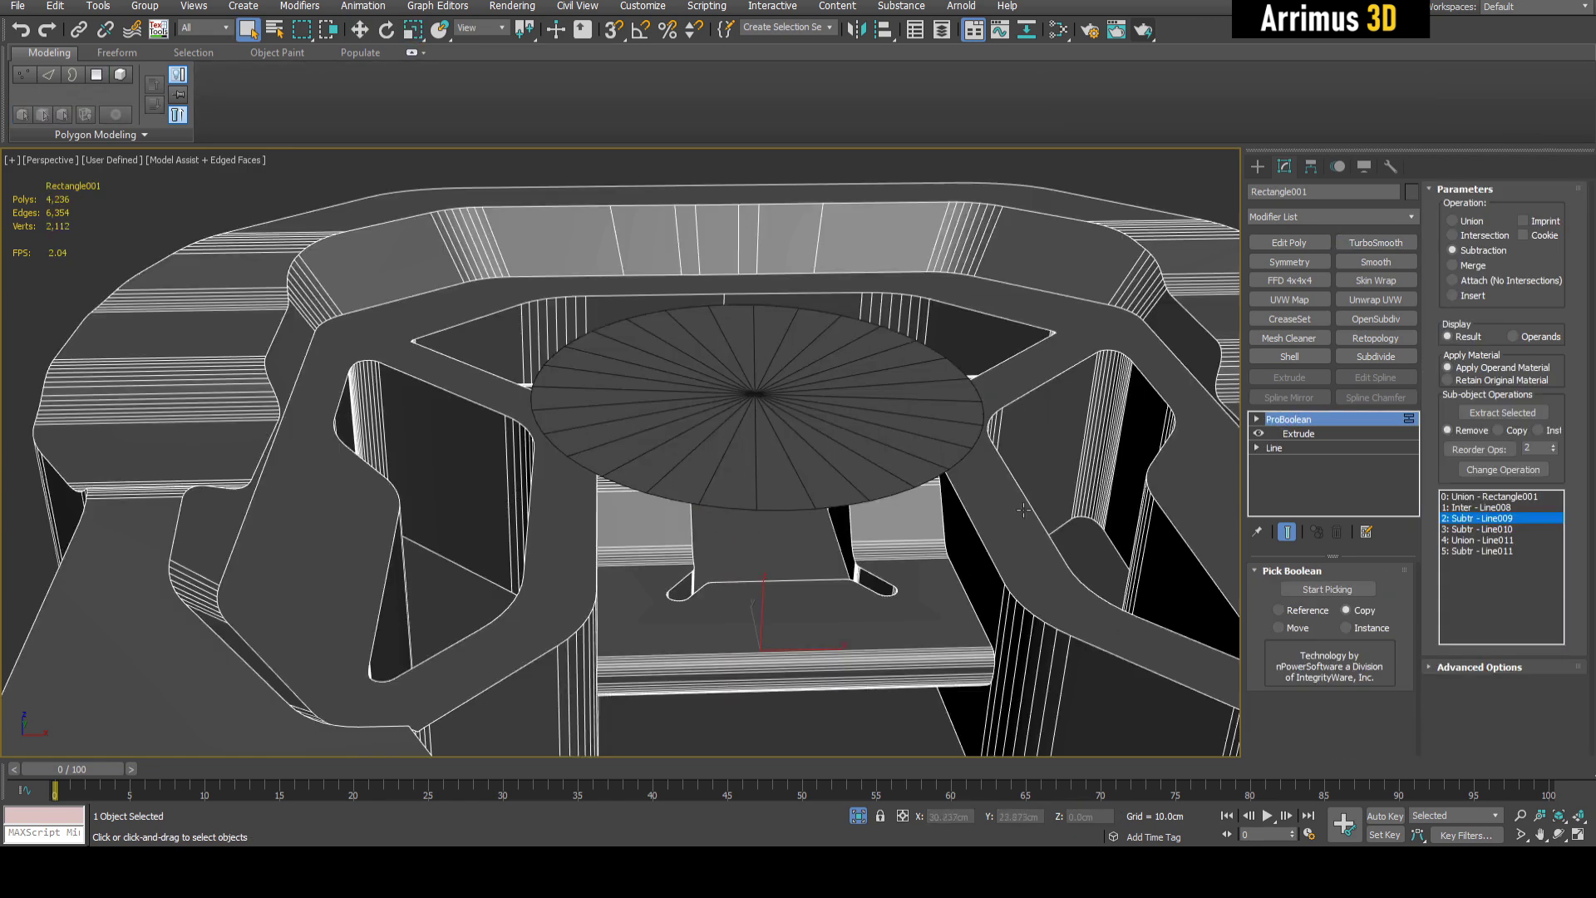
{"action": "scroll", "coordinate": [1000, 473], "scroll_direction": "up", "scroll_amount": 3}
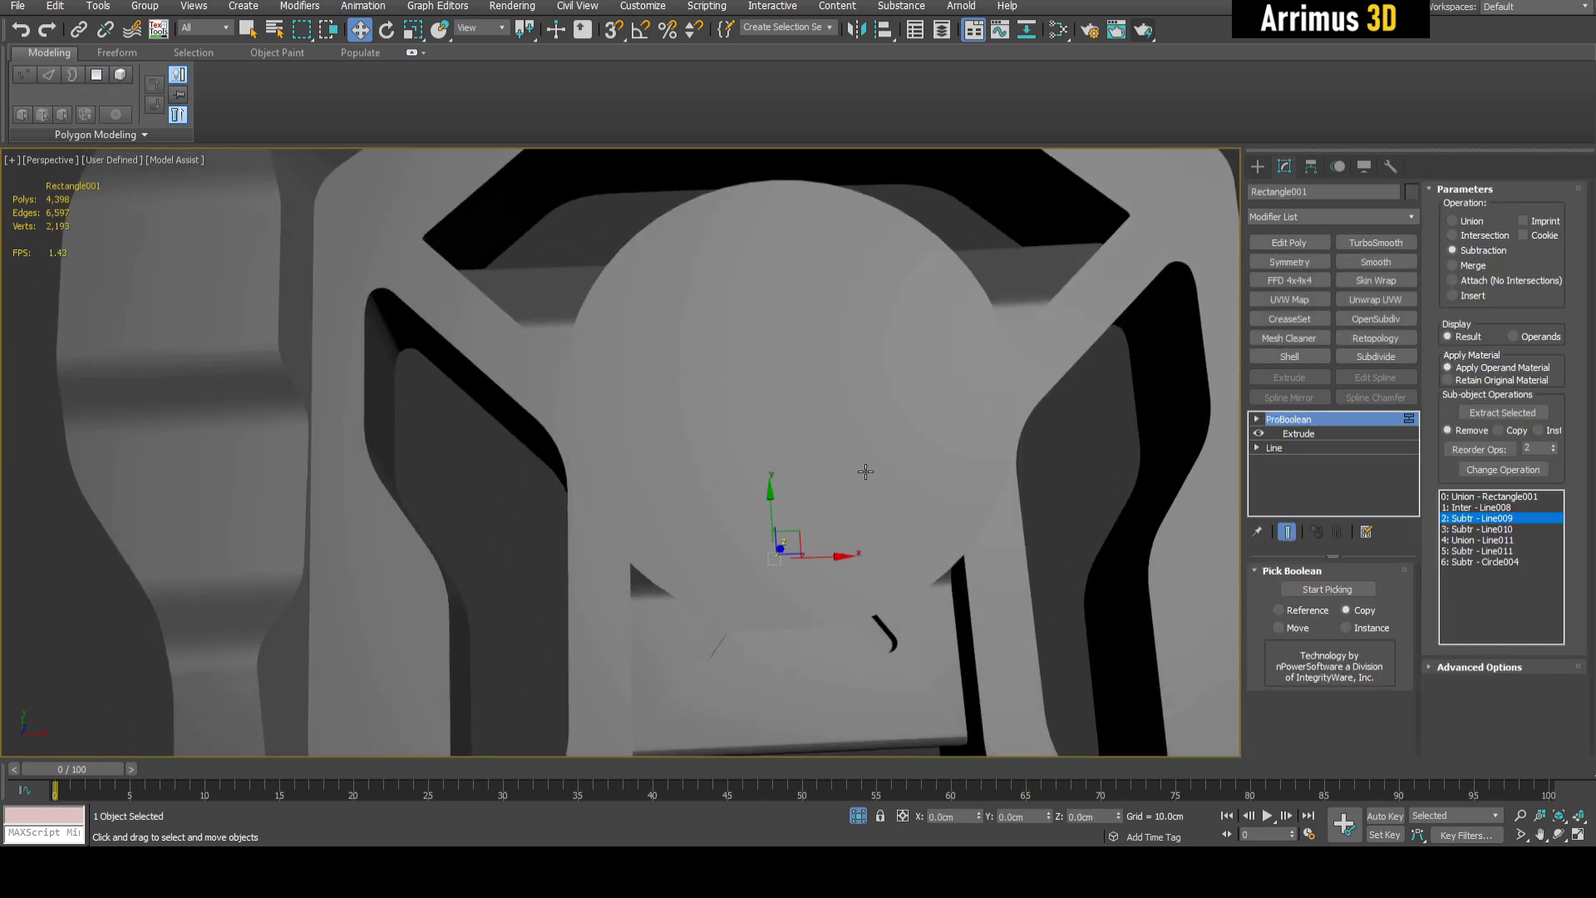
{"action": "key", "text": "F4"}
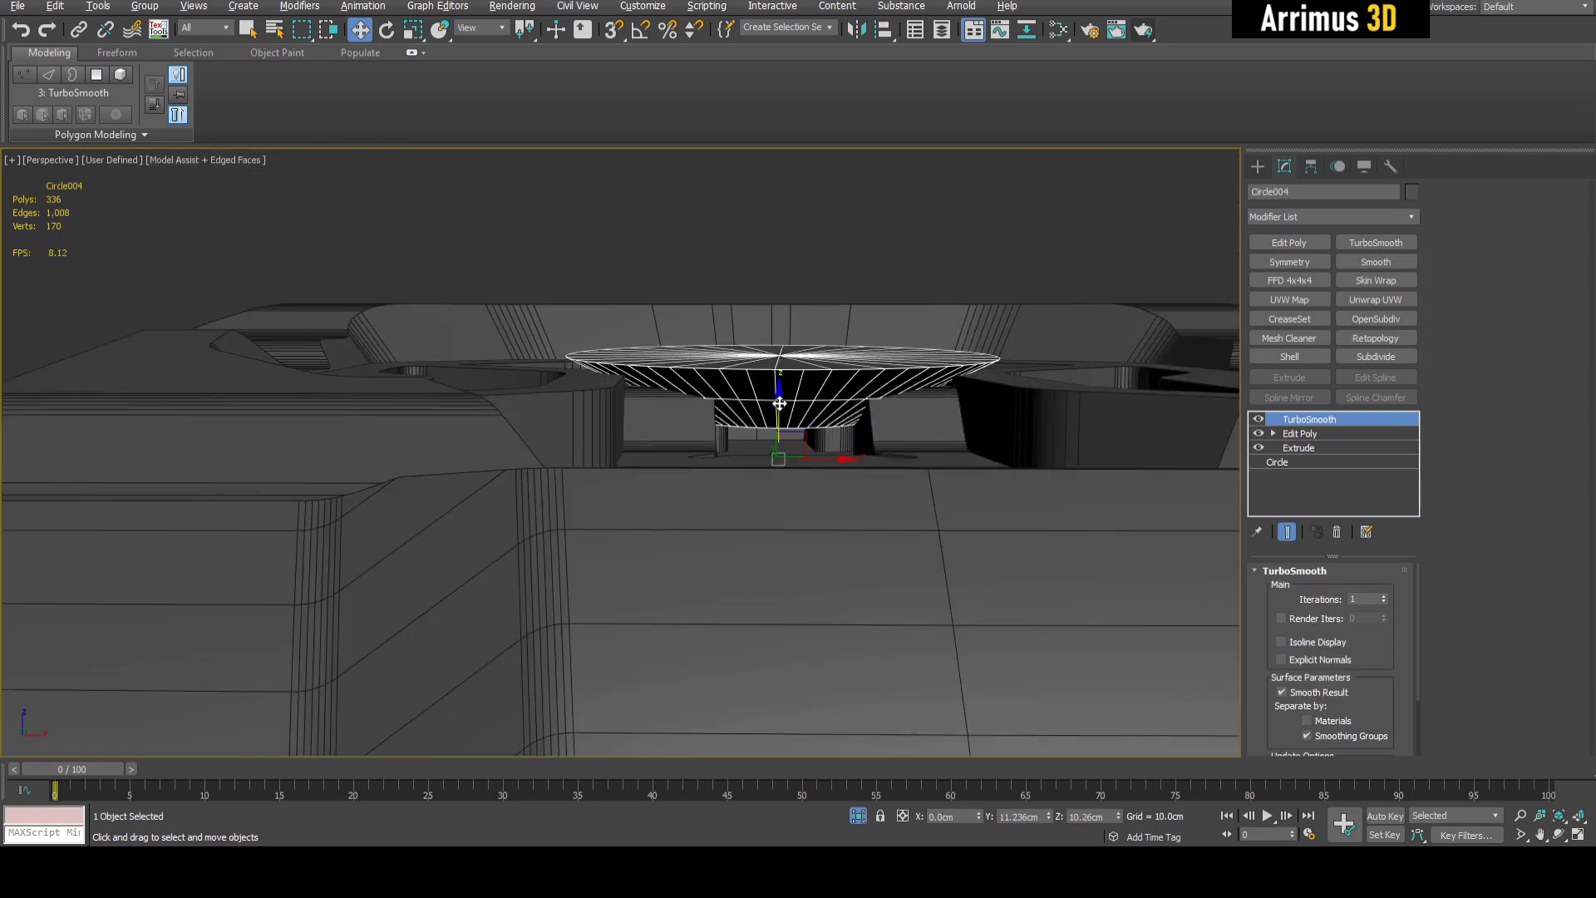
Shrink the flared disc, position it over the side frame's inner edge, and subtract it there to cut a round recess
{"action": "left_click_drag", "start_coordinate": [779, 403], "coordinate": [785, 367]}
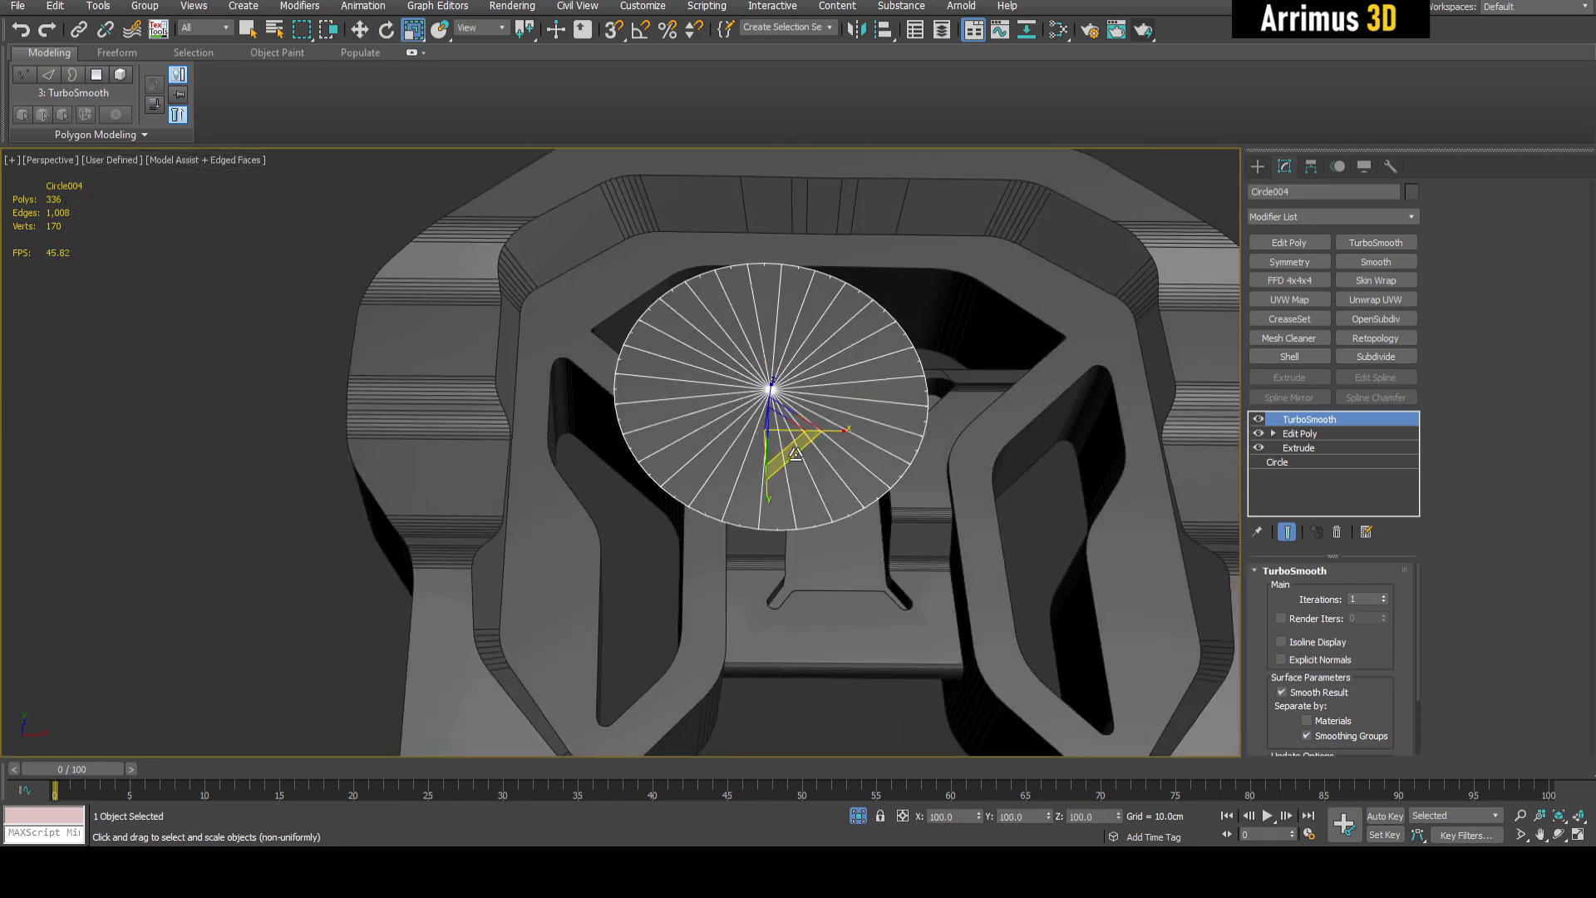
{"action": "scroll", "coordinate": [762, 378], "scroll_direction": "up", "scroll_amount": 1}
{"action": "middle_click_drag", "start_coordinate": [762, 377], "coordinate": [769, 416], "text": "alt"}
{"action": "key", "text": "alt+x"}
{"action": "left_click_drag", "start_coordinate": [790, 399], "coordinate": [688, 482]}
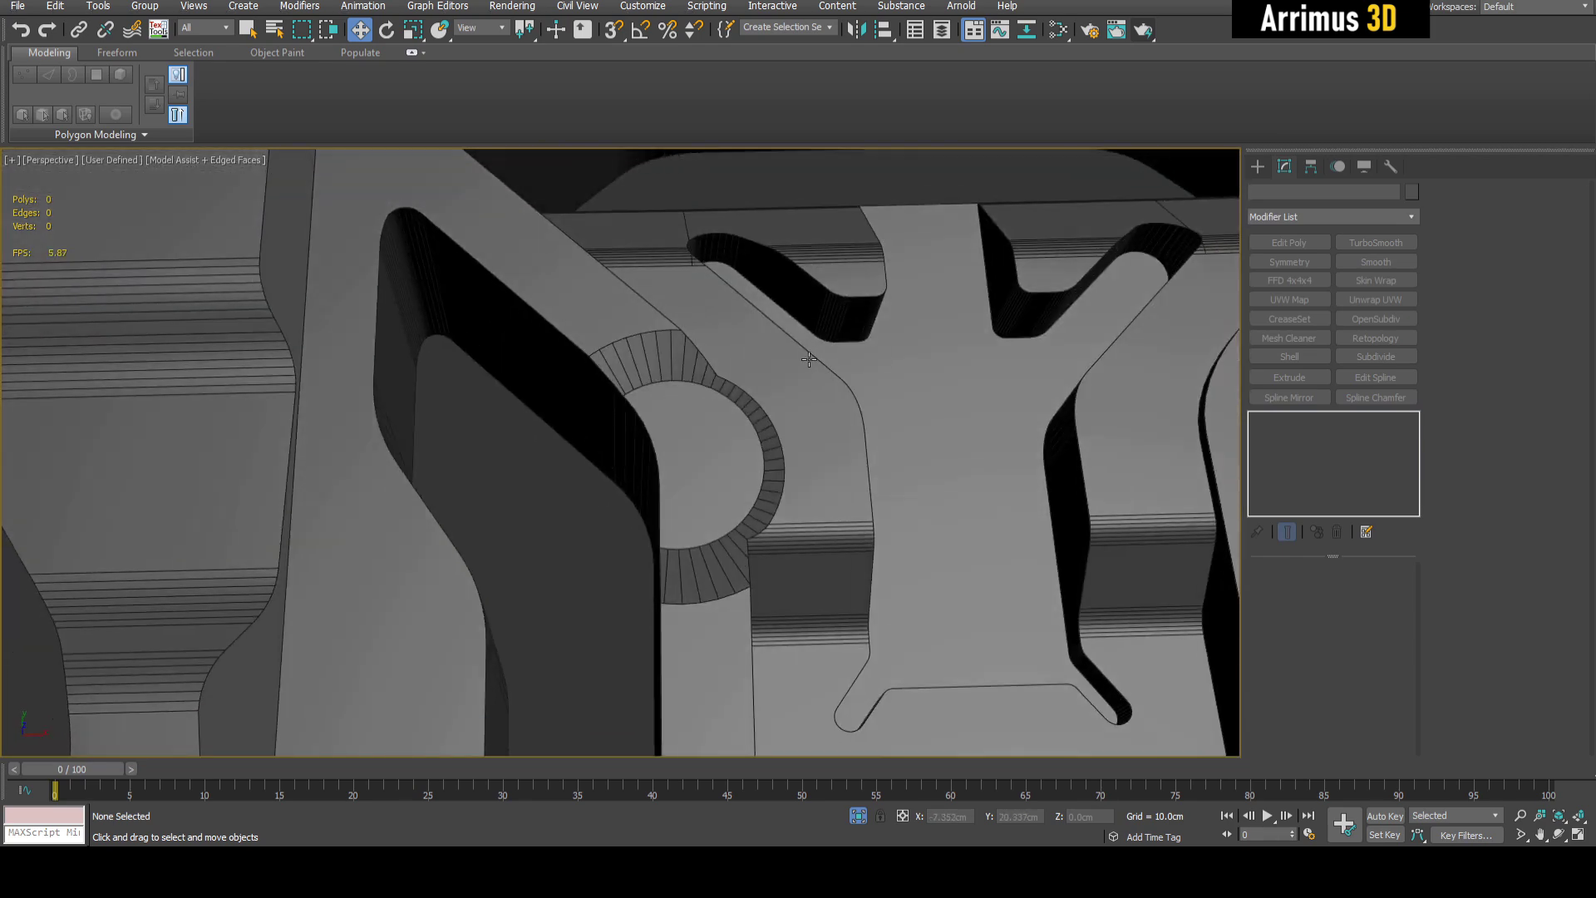
{"action": "left_click", "coordinate": [808, 359]}
{"action": "right_click", "coordinate": [1313, 435]}
{"action": "left_click", "coordinate": [1300, 435]}
{"action": "right_click", "coordinate": [1300, 434]}
{"action": "left_click", "coordinate": [1321, 462]}
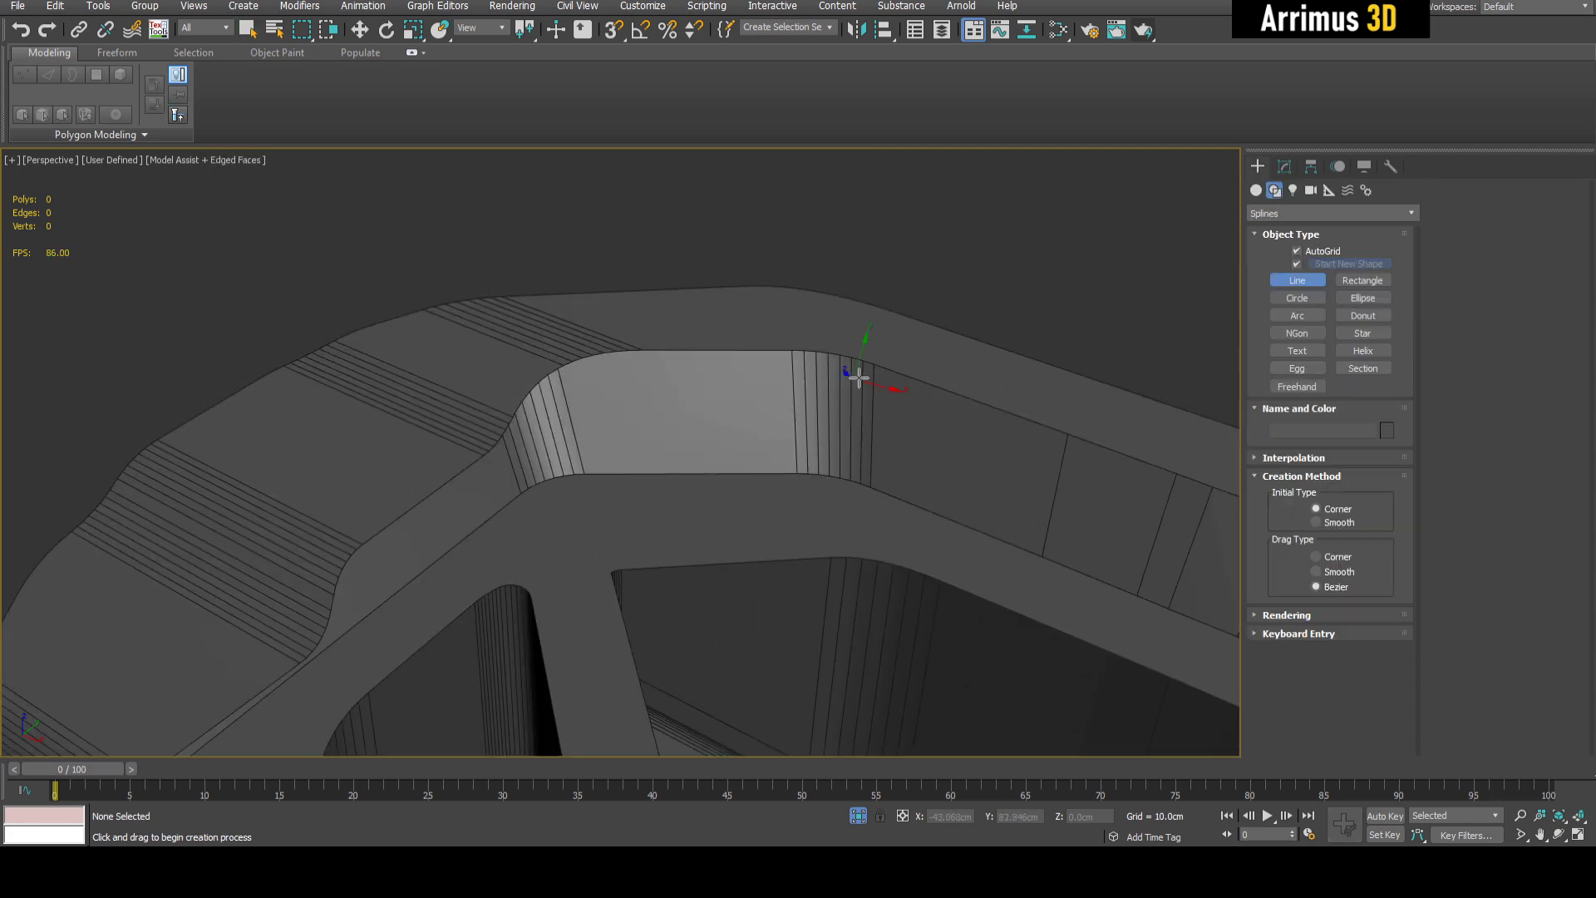
Draw a closed stepped outline with Line on the sloped inner wall of the outer rim, extending above the rim
{"action": "scroll", "coordinate": [854, 370], "scroll_direction": "down", "scroll_amount": 10}
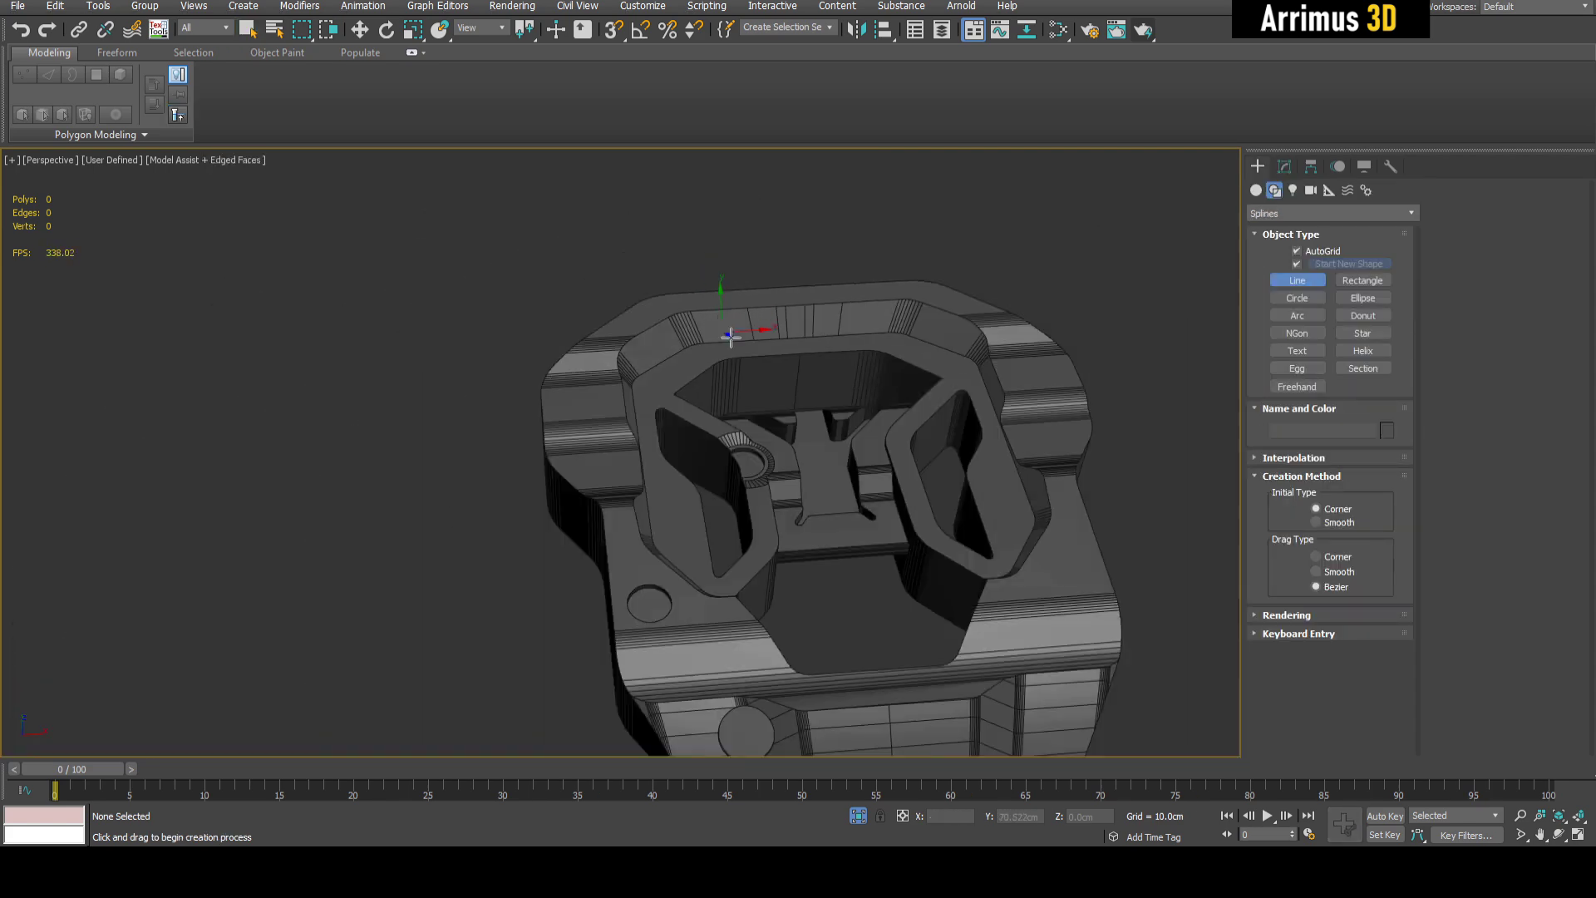
{"action": "middle_click_drag", "start_coordinate": [758, 351], "coordinate": [782, 330], "text": "alt"}
{"action": "middle_click_drag", "start_coordinate": [807, 444], "coordinate": [785, 442]}
{"action": "scroll", "coordinate": [784, 442], "scroll_direction": "up", "scroll_amount": 3}
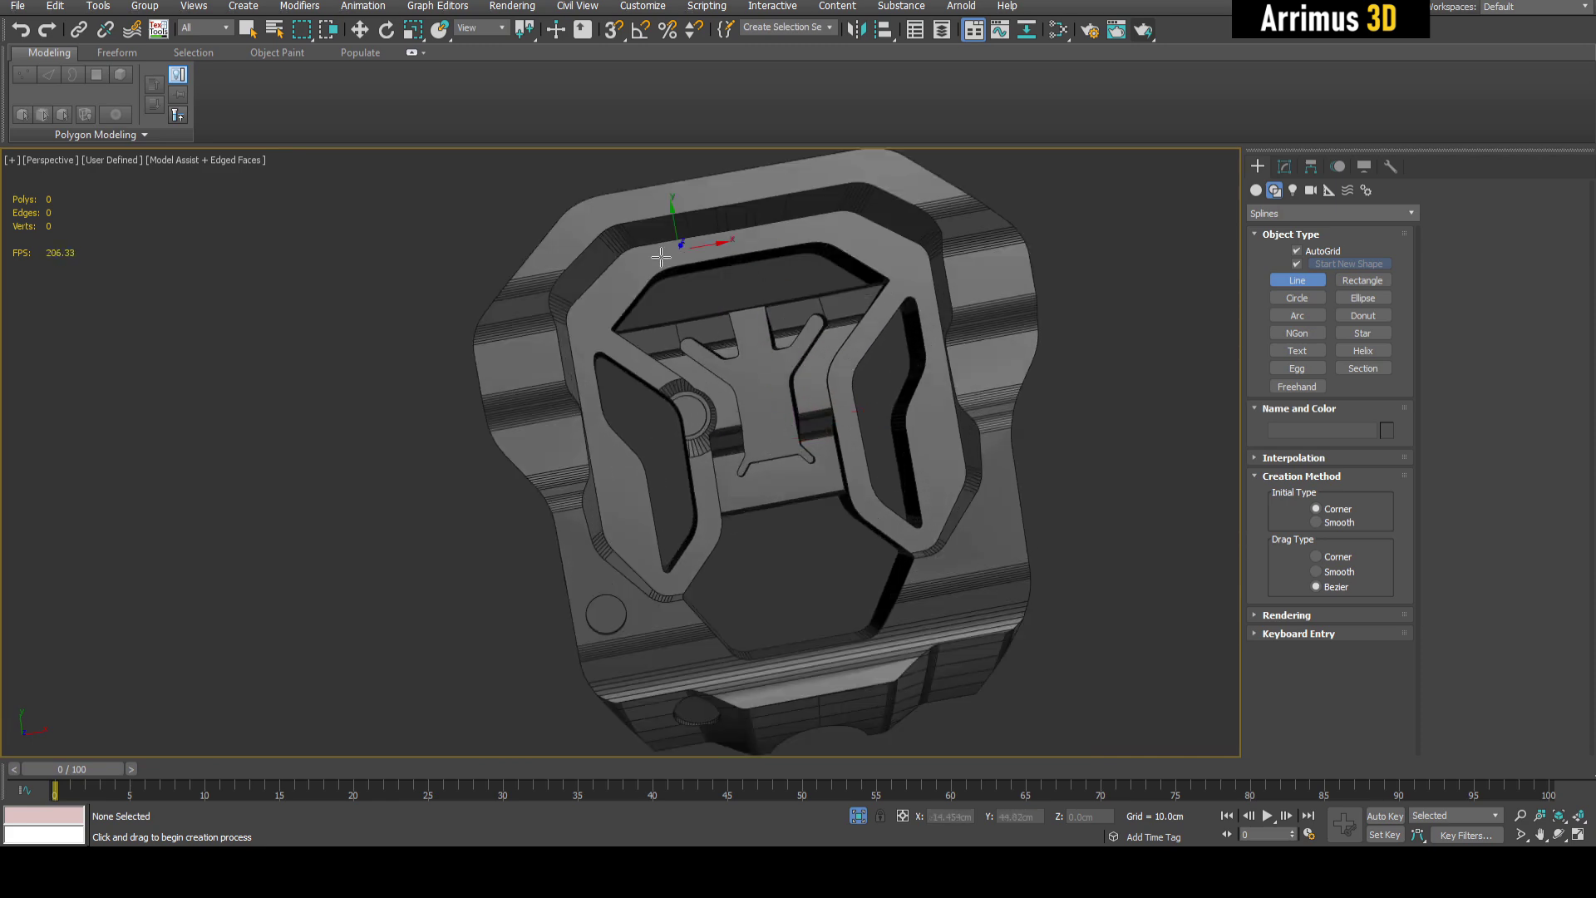
{"action": "middle_click_drag", "start_coordinate": [670, 424], "coordinate": [638, 414], "text": "alt"}
{"action": "scroll", "coordinate": [716, 374], "scroll_direction": "up", "scroll_amount": 3}
{"action": "middle_click_drag", "start_coordinate": [681, 249], "coordinate": [692, 461]}
{"action": "scroll", "coordinate": [729, 396], "scroll_direction": "up", "scroll_amount": 4}
{"action": "scroll", "coordinate": [693, 459], "scroll_direction": "up", "scroll_amount": 4}
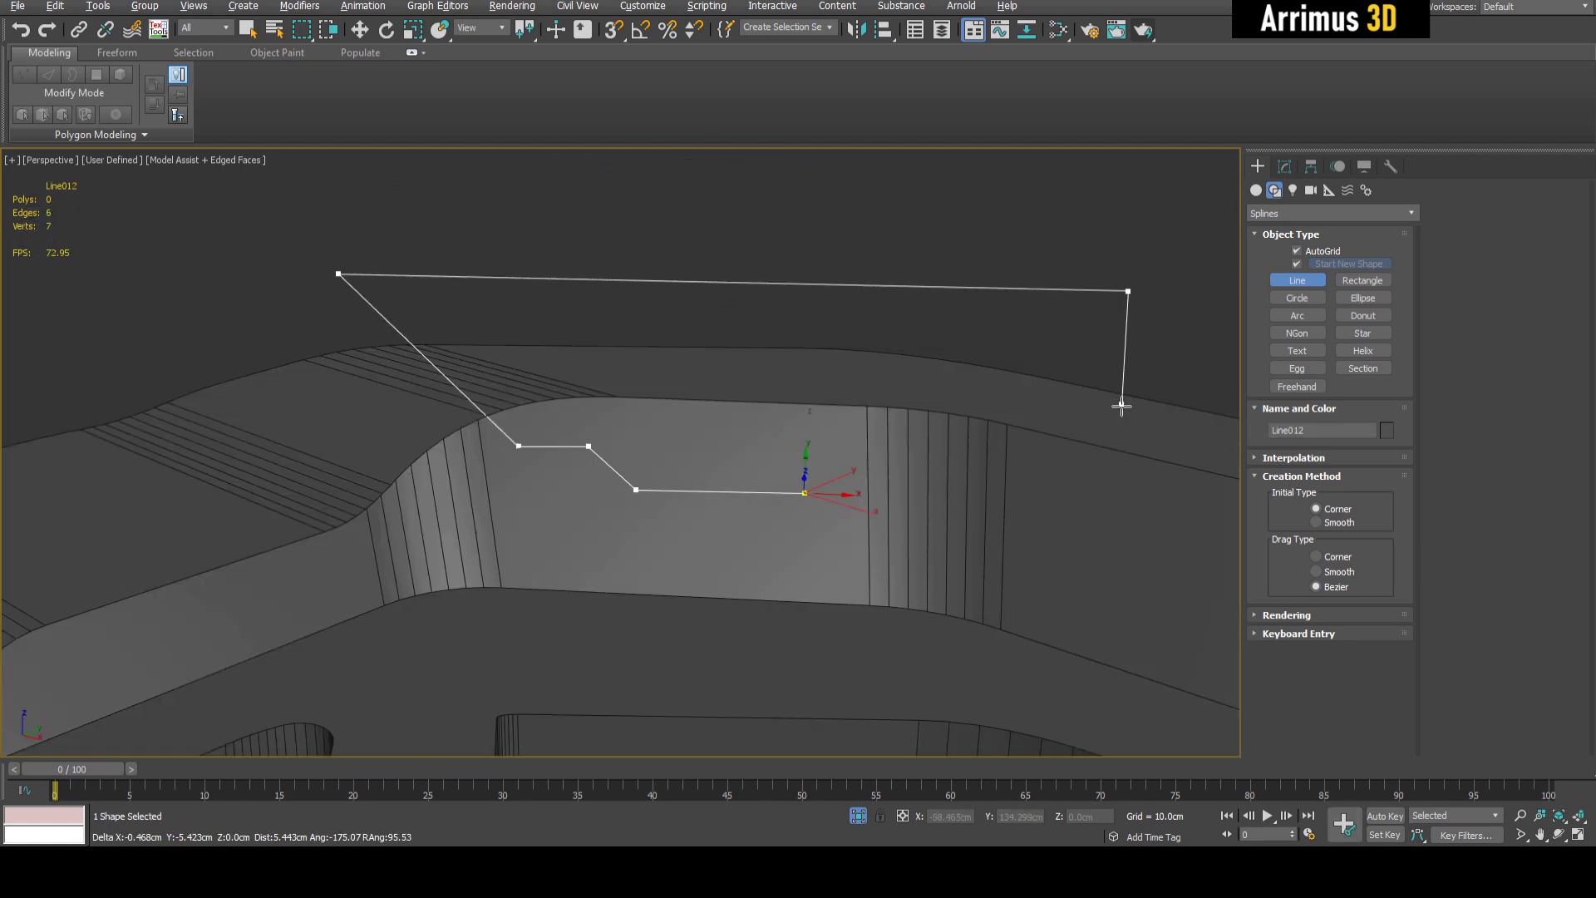
{"action": "left_click", "coordinate": [1118, 409]}
{"action": "left_click", "coordinate": [805, 493]}
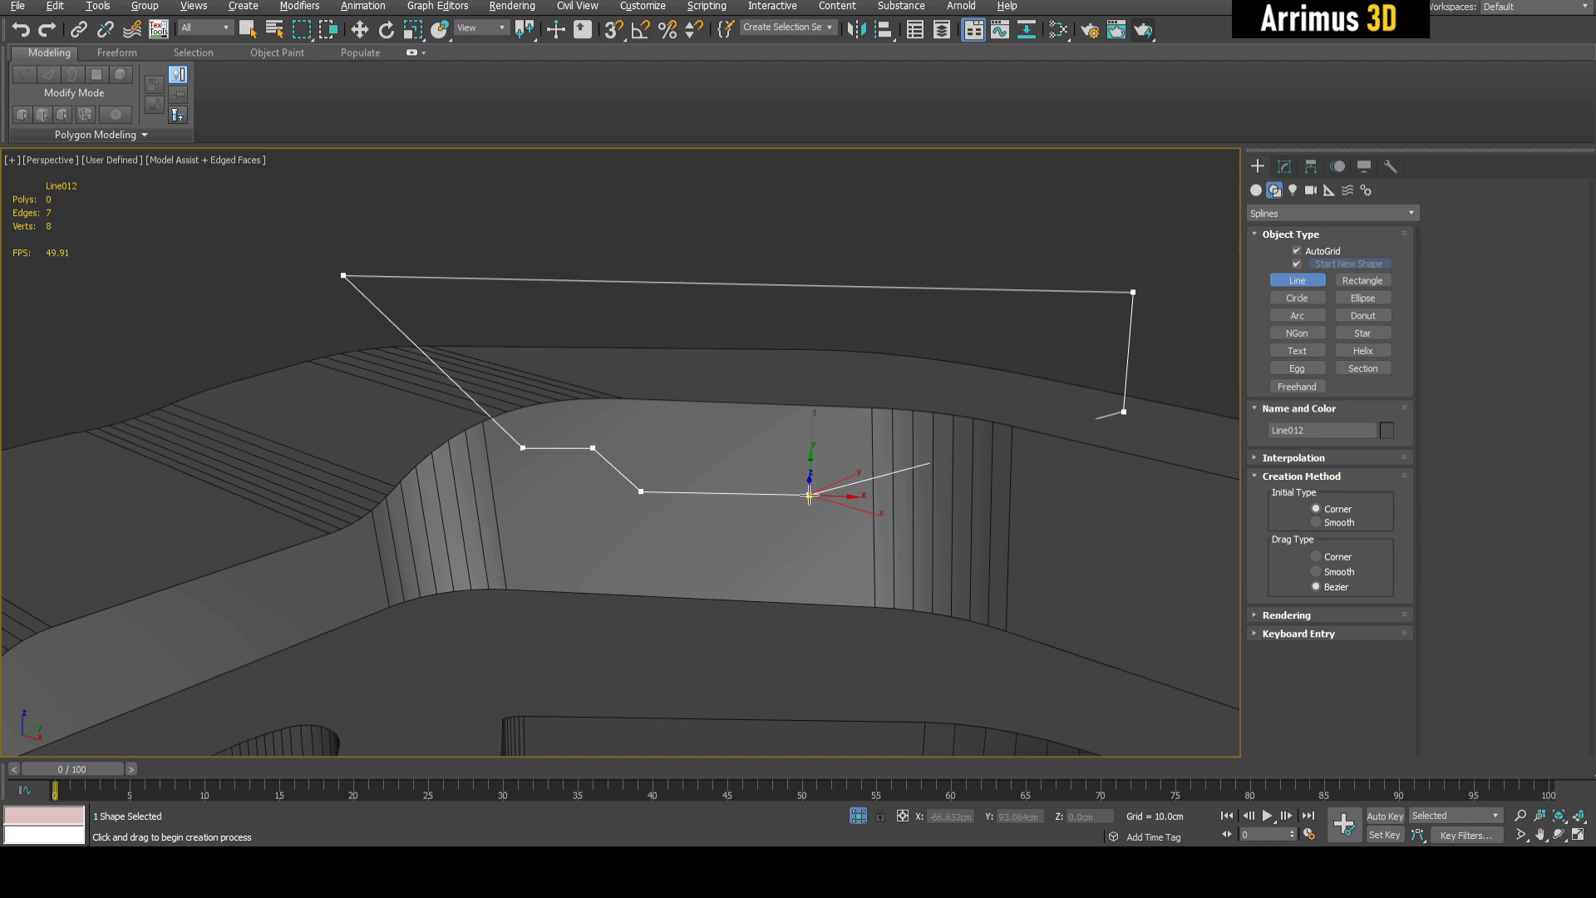
Fillet the lower corners of the rim outline, rounding the last one by about 1.4 cm
{"action": "key", "text": "w"}
{"action": "key", "text": "1"}
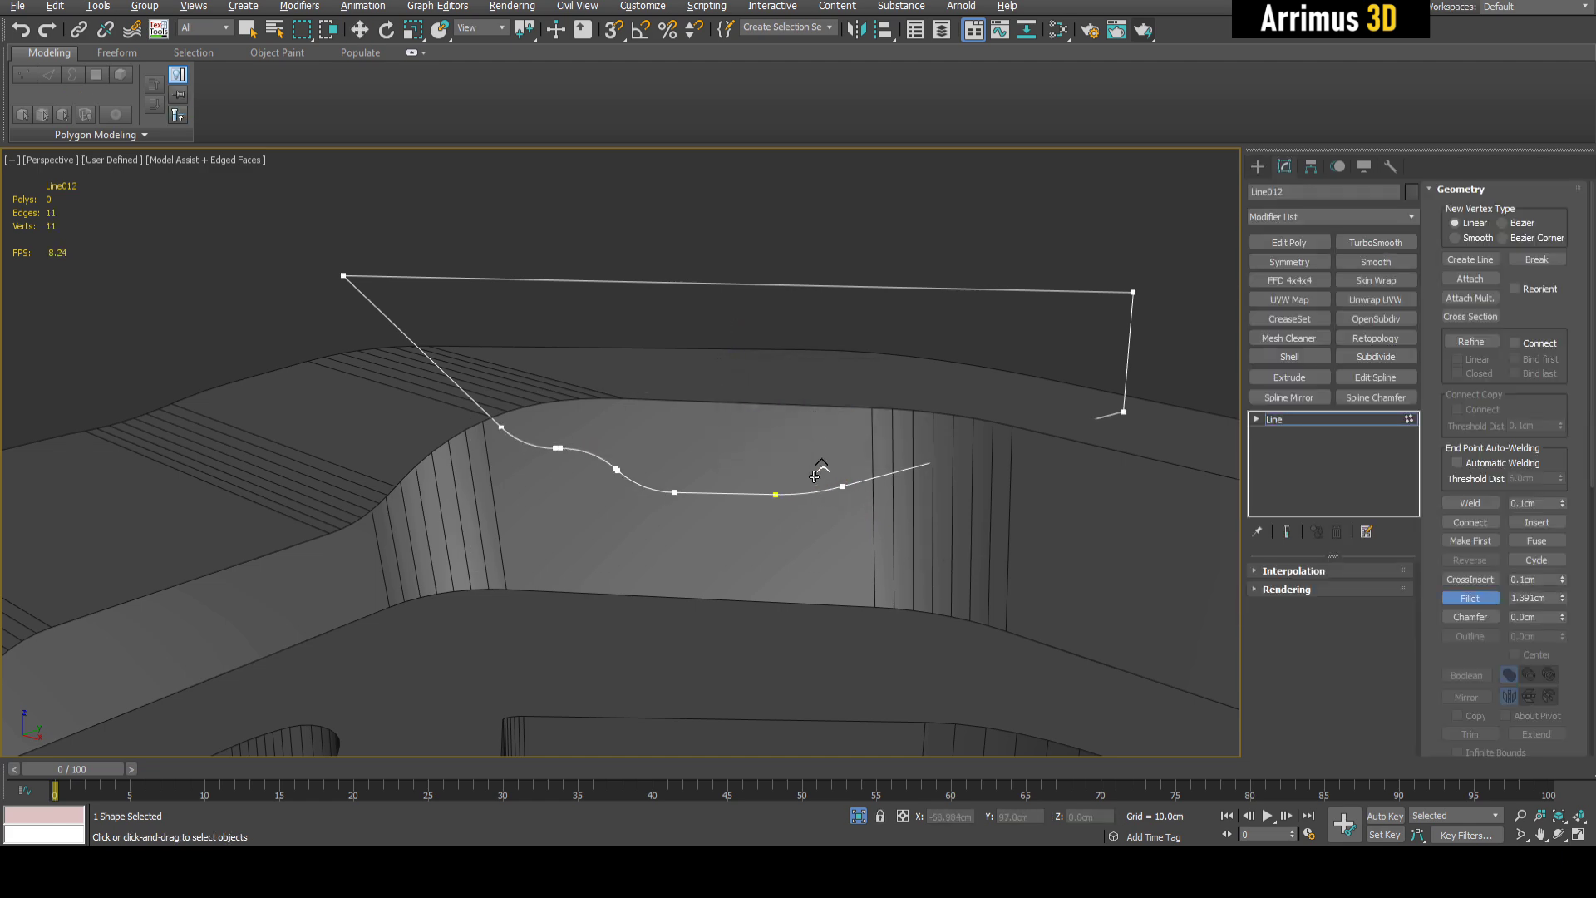
{"action": "scroll", "coordinate": [721, 463], "scroll_direction": "down", "scroll_amount": 3}
{"action": "key", "text": "1"}
Extrude the rim outline into a block across the rim and adjust the vertices at its outer end with Edit Poly
{"action": "left_click", "coordinate": [1289, 377]}
{"action": "middle_click_drag", "start_coordinate": [956, 374], "coordinate": [1163, 358], "text": "alt"}
{"action": "left_click", "coordinate": [1269, 242]}
{"action": "key", "text": "1"}
{"action": "left_click_drag", "start_coordinate": [294, 362], "coordinate": [522, 647]}
{"action": "middle_click_drag", "start_coordinate": [522, 647], "coordinate": [639, 560], "text": "alt"}
{"action": "middle_click_drag", "start_coordinate": [630, 363], "coordinate": [416, 360], "text": "alt"}
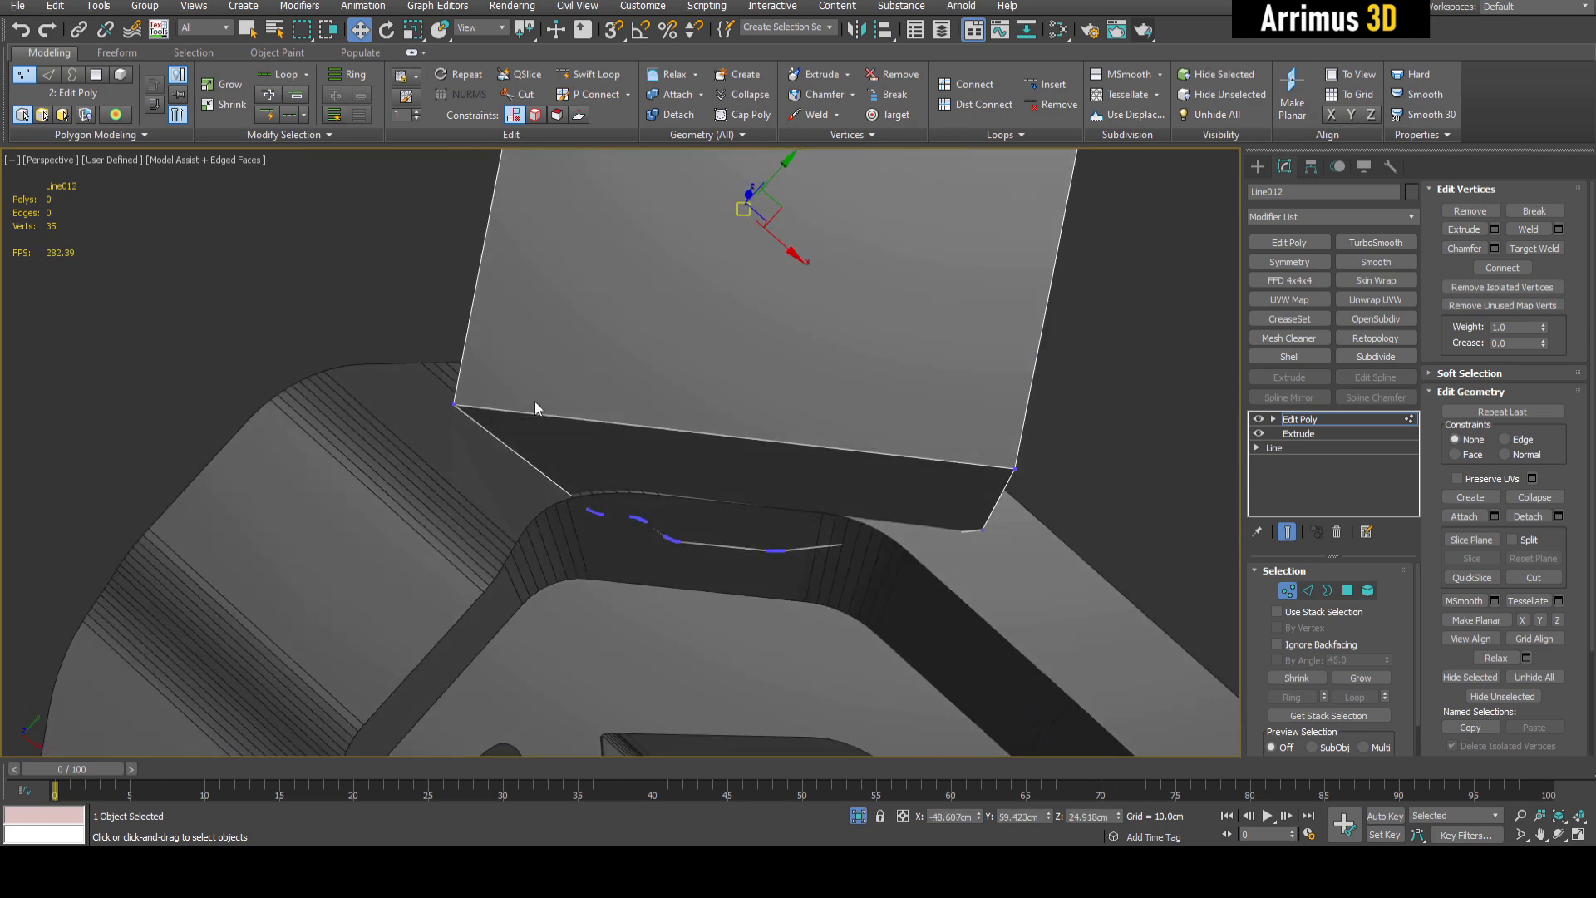
Subtract the block from the outer rim with ProBoolean to cut a stepped notch, and move the block away
{"action": "middle_click_drag", "start_coordinate": [719, 524], "coordinate": [776, 474], "text": "alt"}
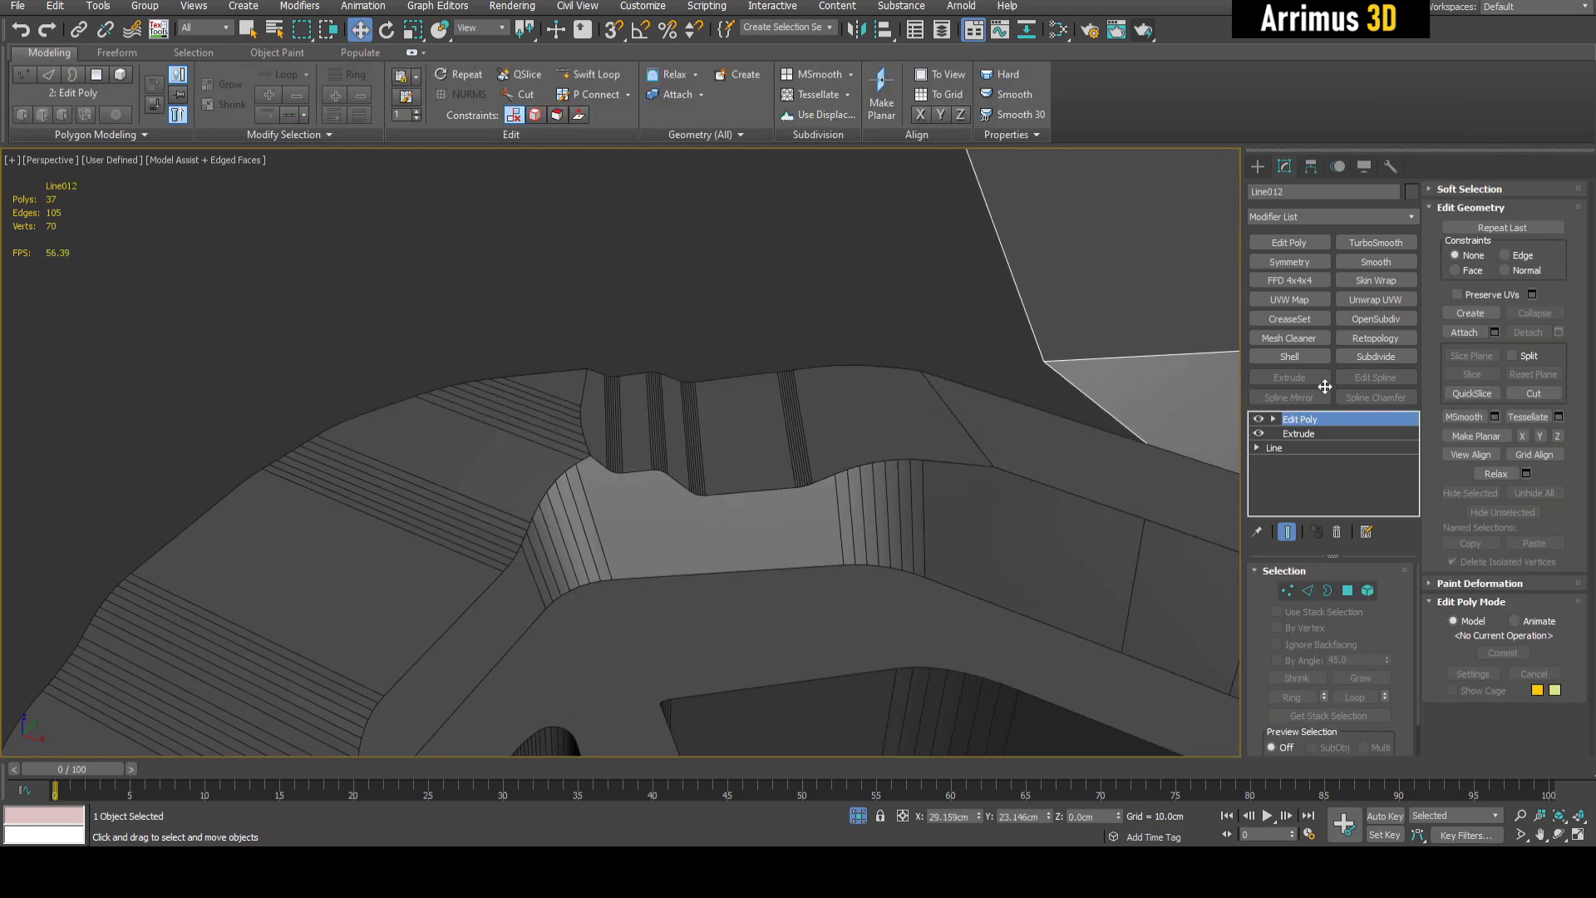
{"action": "middle_click_drag", "start_coordinate": [1313, 387], "coordinate": [754, 450], "text": "alt"}
{"action": "scroll", "coordinate": [801, 420], "scroll_direction": "down", "scroll_amount": 3}
{"action": "middle_click_drag", "start_coordinate": [731, 510], "coordinate": [708, 357], "text": "alt"}
Raise the closed rounded outline beside the round hole slightly above the surface and extrude it into a thin block
{"action": "key", "text": "w"}
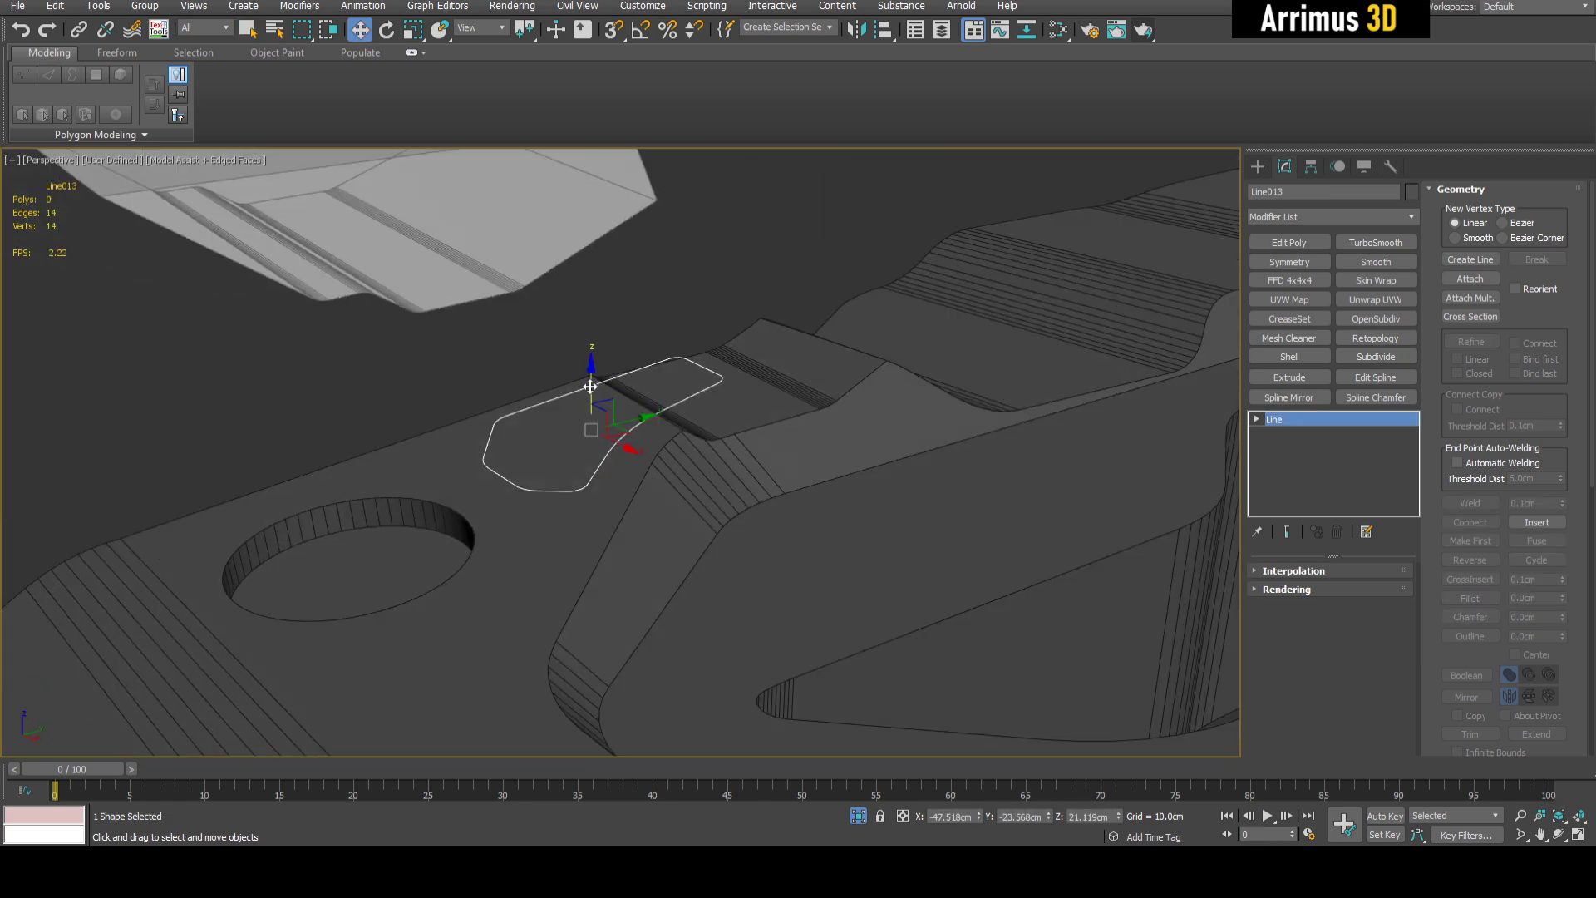
{"action": "left_click_drag", "start_coordinate": [590, 386], "coordinate": [590, 384]}
{"action": "middle_click_drag", "start_coordinate": [590, 384], "coordinate": [748, 374], "text": "alt"}
{"action": "left_click", "coordinate": [1288, 377]}
{"action": "key", "text": "F3"}
{"action": "middle_click_drag", "start_coordinate": [831, 465], "coordinate": [924, 394], "text": "alt"}
{"action": "right_click", "coordinate": [1377, 593]}
{"action": "left_click_drag", "start_coordinate": [1377, 593], "coordinate": [1378, 600]}
Taper the thin block by shrinking its lower face with Edit Poly, subtract it from the part, and move it aside
{"action": "left_click", "coordinate": [1298, 245]}
{"action": "key", "text": "4"}
{"action": "key", "text": "q"}
{"action": "mouse_move", "coordinate": [665, 466]}
{"action": "middle_mouse_down", "text": "alt"}
{"action": "mouse_move", "coordinate": [650, 421]}
{"action": "mouse_move", "coordinate": [677, 346]}
{"action": "mouse_move", "coordinate": [695, 427]}
{"action": "mouse_move", "coordinate": [641, 552]}
{"action": "mouse_move", "coordinate": [637, 486]}
{"action": "mouse_move", "coordinate": [665, 415]}
{"action": "middle_mouse_up", "text": "alt"}
{"action": "left_click", "coordinate": [663, 359]}
{"action": "key", "text": "w"}
{"action": "key", "text": "4"}
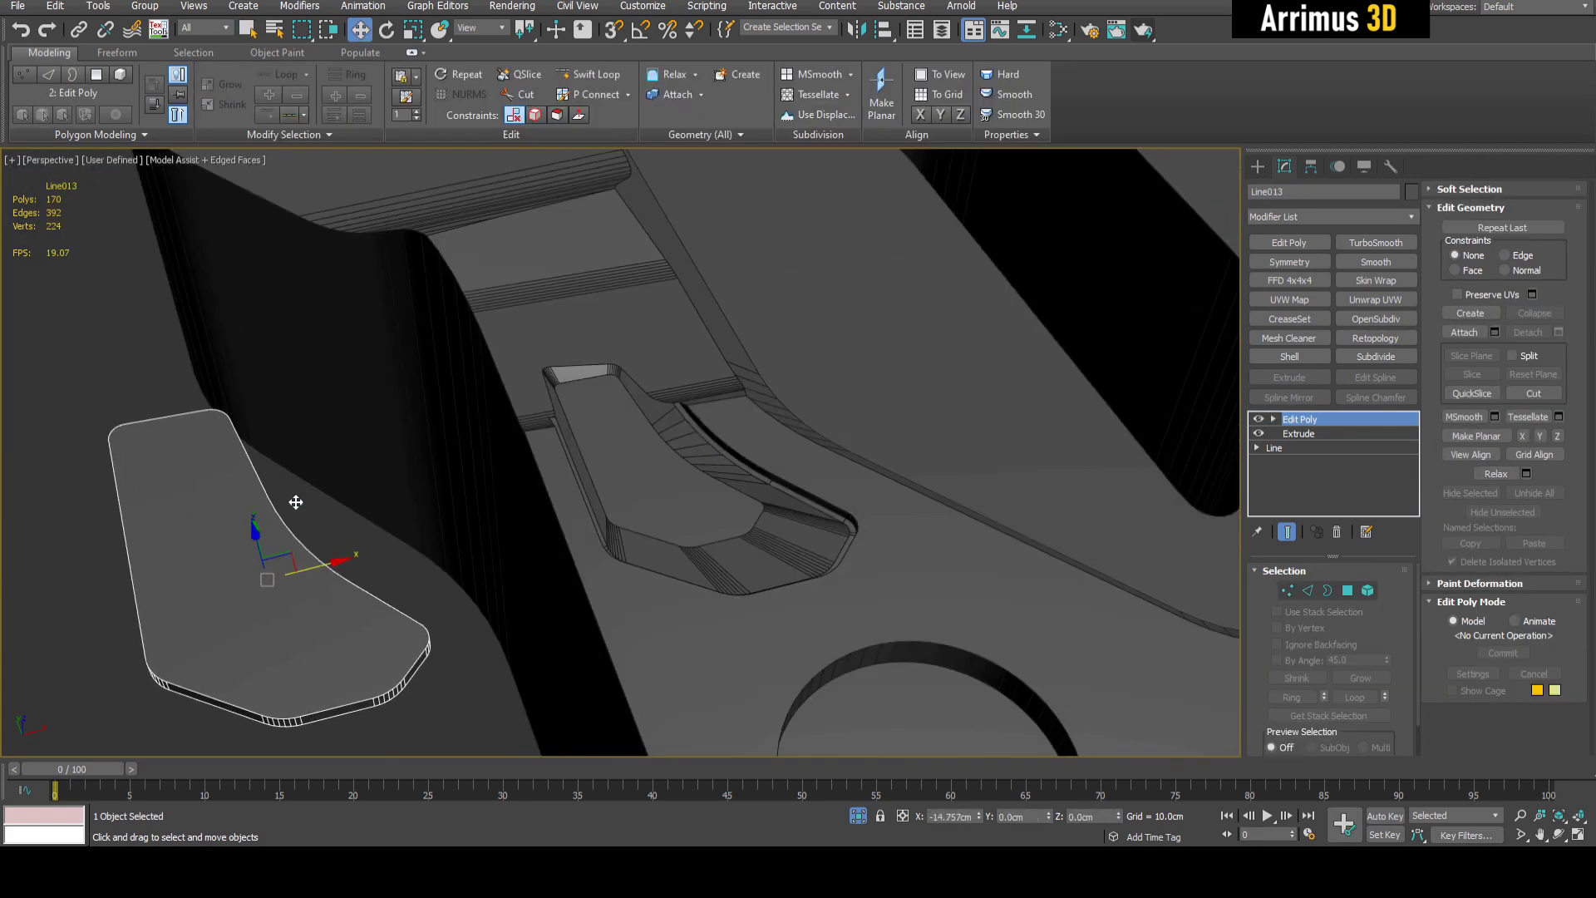
Examine the sloped walls and the narrow end of the new pocket from several angles
{"action": "middle_click_drag", "start_coordinate": [296, 499], "coordinate": [774, 398], "text": "alt"}
{"action": "scroll", "coordinate": [741, 541], "scroll_direction": "up", "scroll_amount": 3}
{"action": "key", "text": "F4"}
{"action": "middle_click_drag", "start_coordinate": [777, 317], "coordinate": [638, 384], "text": "alt"}
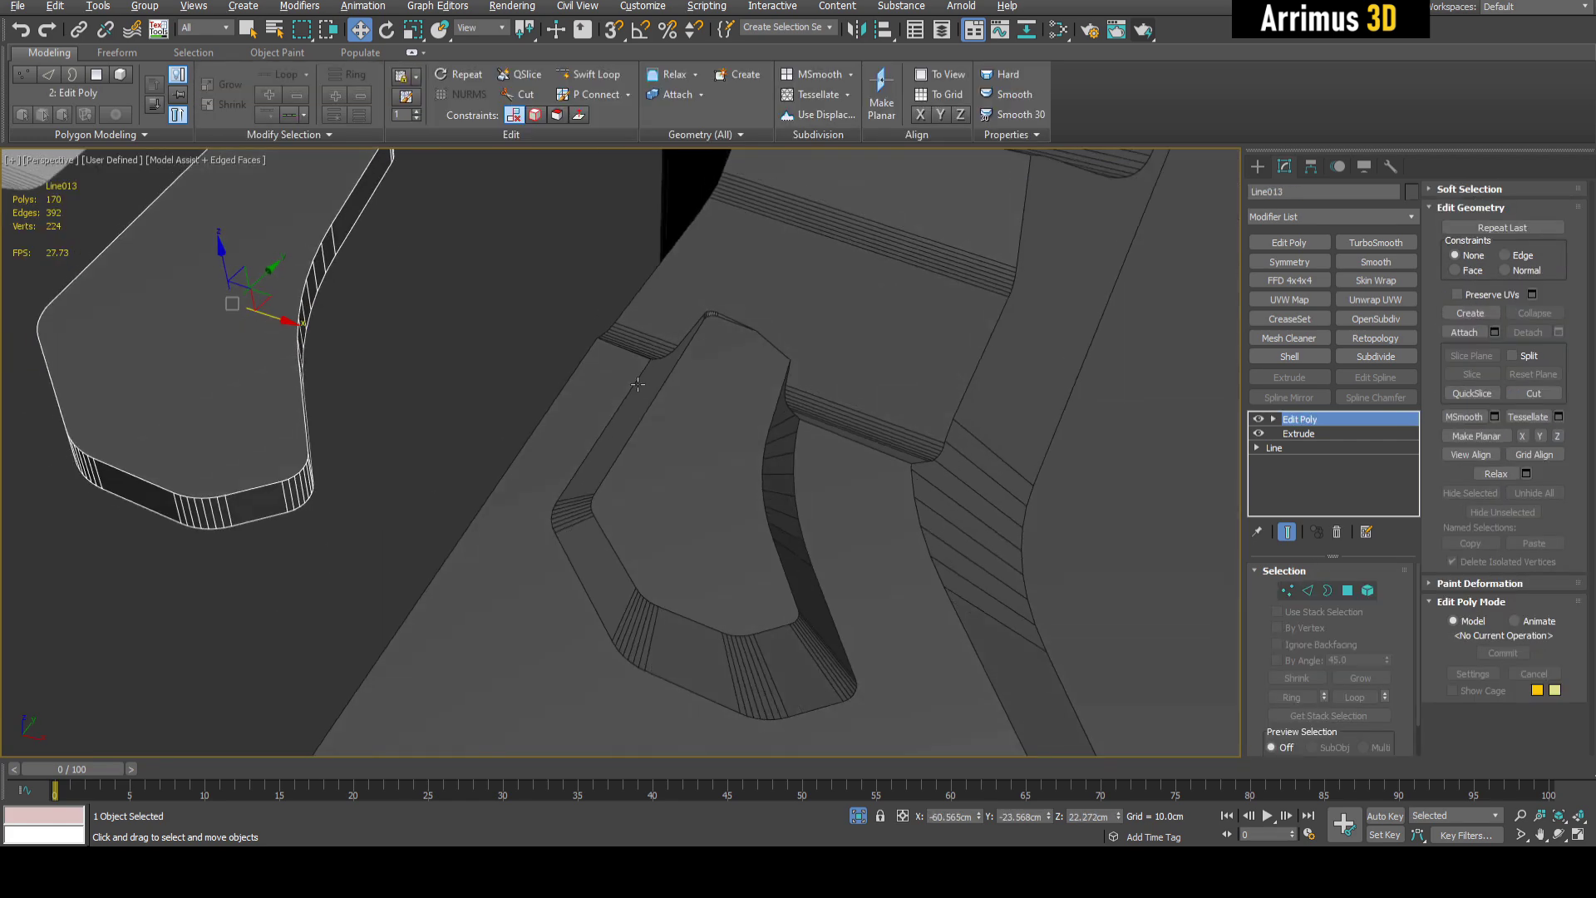
{"action": "scroll", "coordinate": [732, 322], "scroll_direction": "up", "scroll_amount": 7}
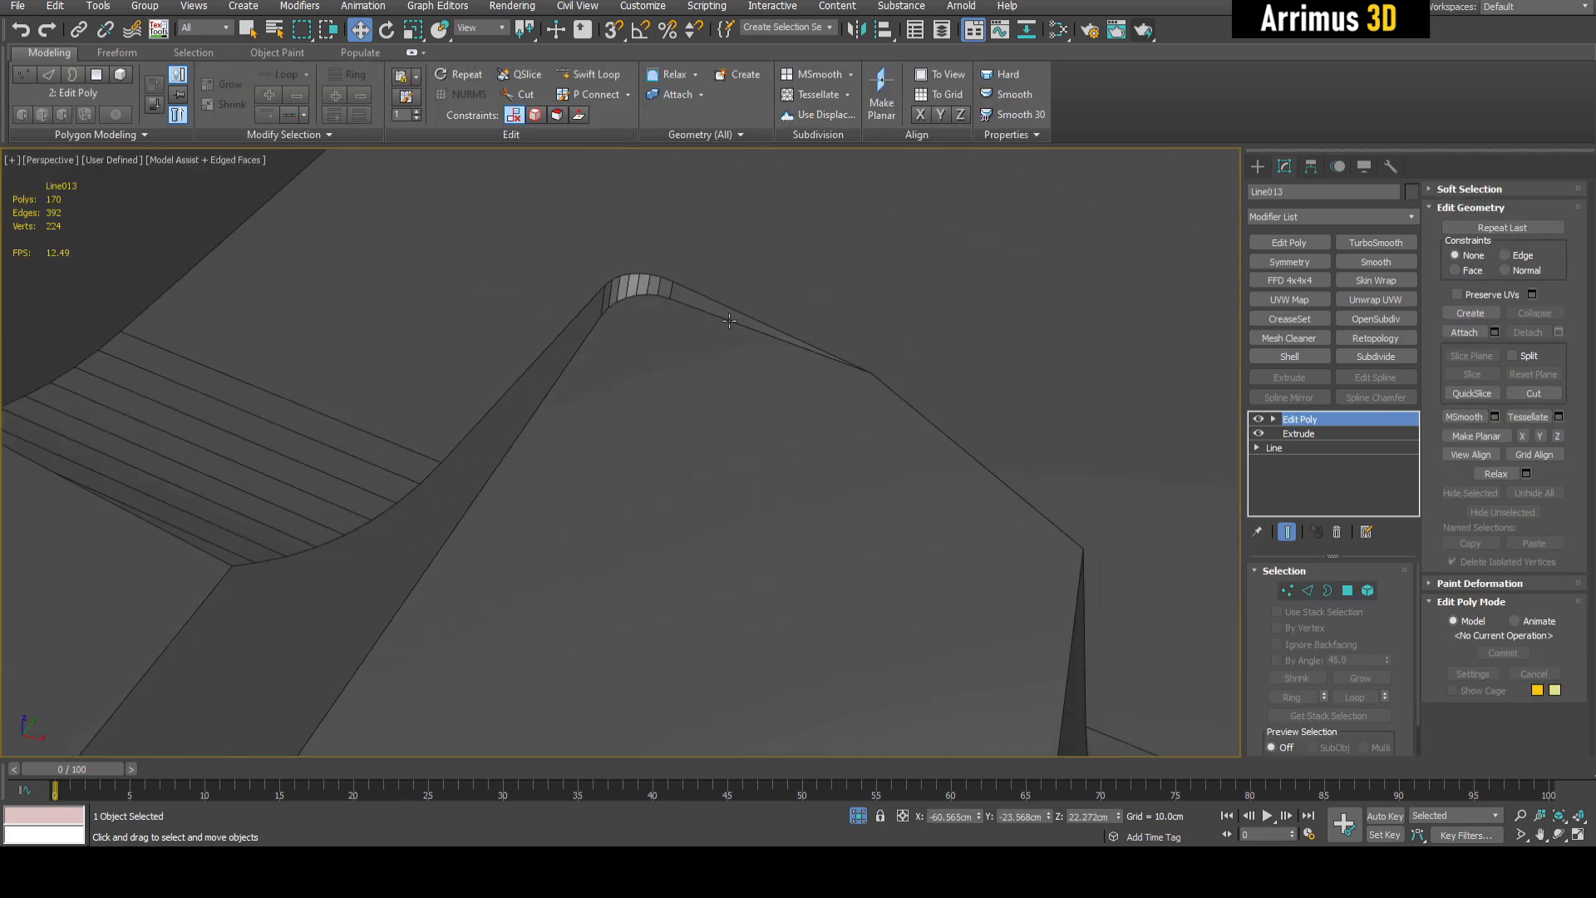
{"action": "scroll", "coordinate": [587, 270], "scroll_direction": "down", "scroll_amount": 3}
{"action": "middle_click_drag", "start_coordinate": [653, 289], "coordinate": [670, 339], "text": "alt"}
{"action": "middle_click_drag", "start_coordinate": [573, 311], "coordinate": [688, 315], "text": "alt"}
{"action": "scroll", "coordinate": [682, 299], "scroll_direction": "down", "scroll_amount": 4}
Undo the pocket cut, subtract the thin block from the part again, and move it aside
{"action": "key", "text": "ctrl+z"}
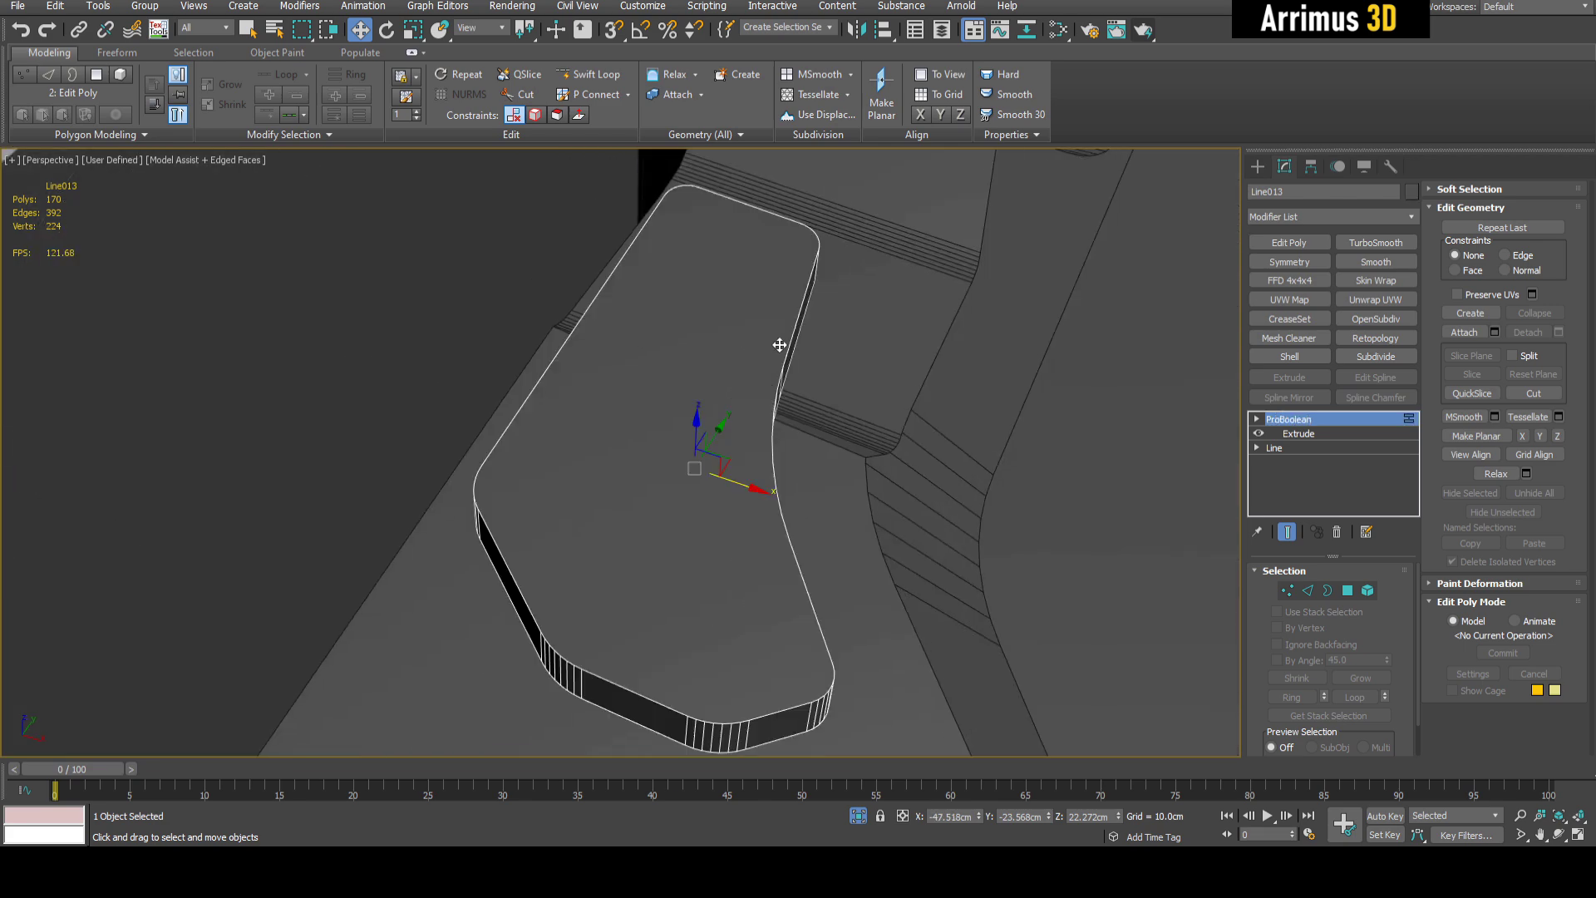
{"action": "left_click", "coordinate": [840, 359]}
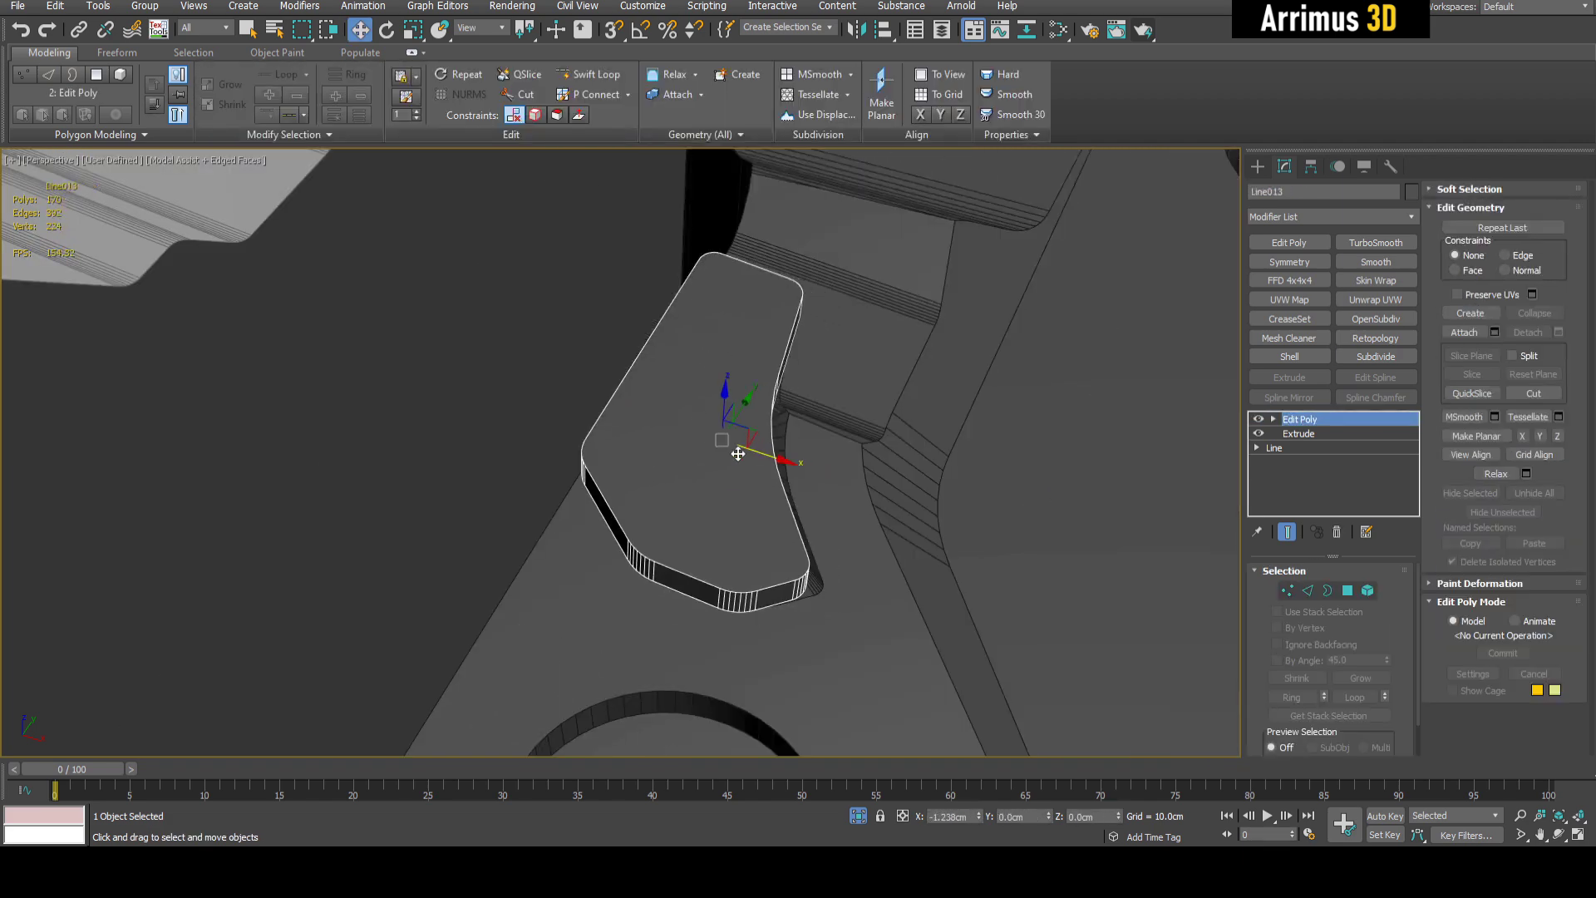
{"action": "left_click_drag", "start_coordinate": [738, 454], "coordinate": [422, 345]}
{"action": "middle_click_drag", "start_coordinate": [916, 389], "coordinate": [1028, 433]}
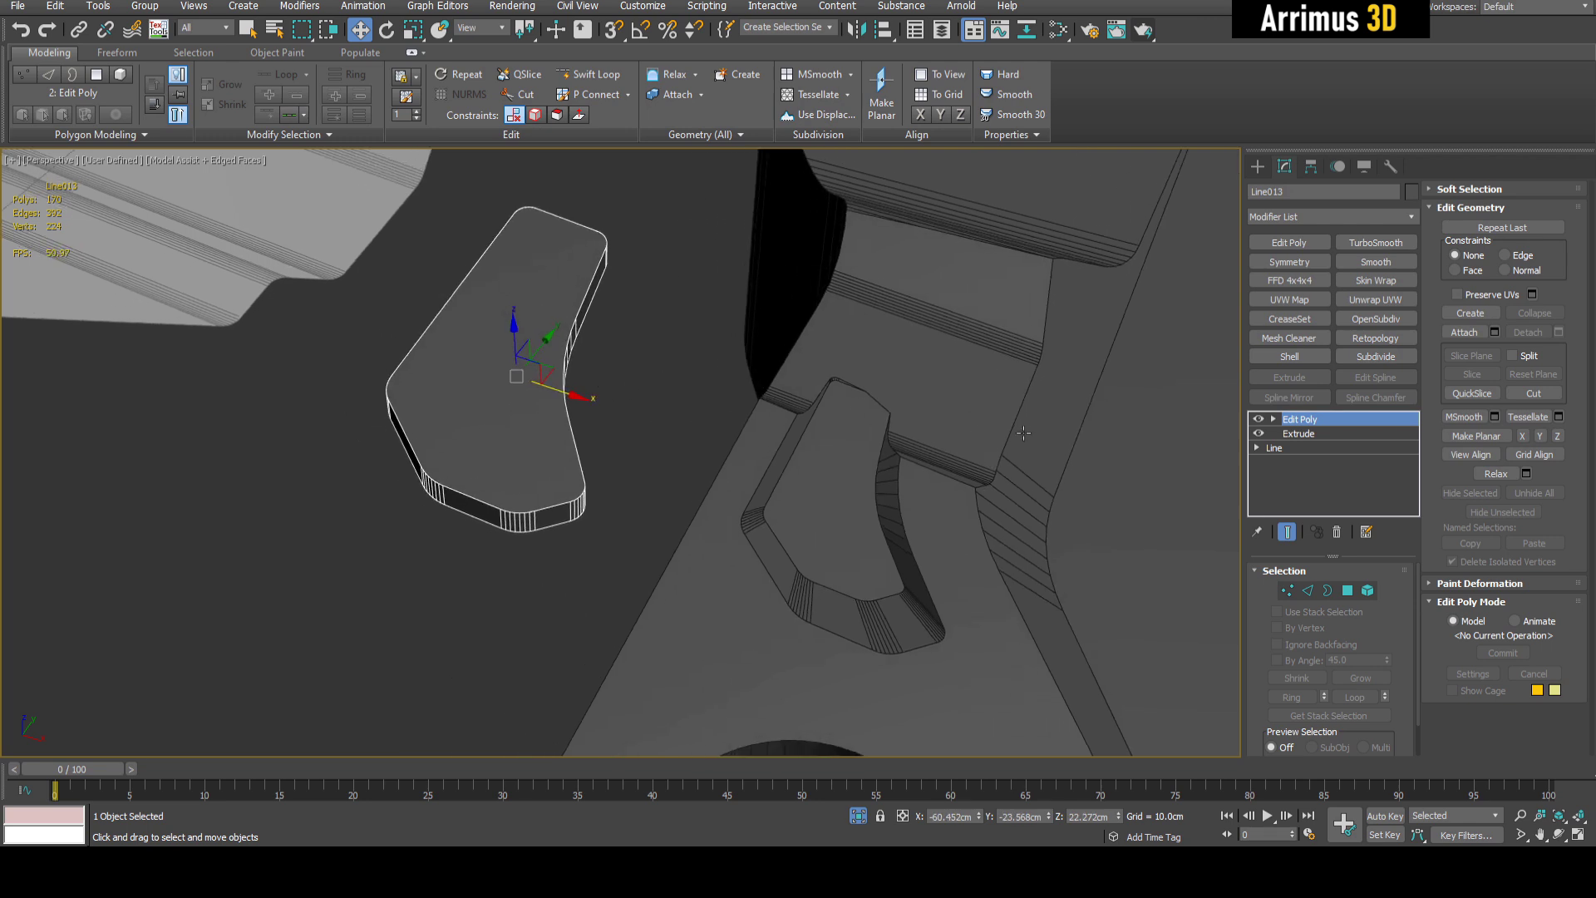
Add a second Edit Poly modifier to the thin block and rotate all its vertices slightly to tilt the pocket's floor
{"action": "key", "text": "1"}
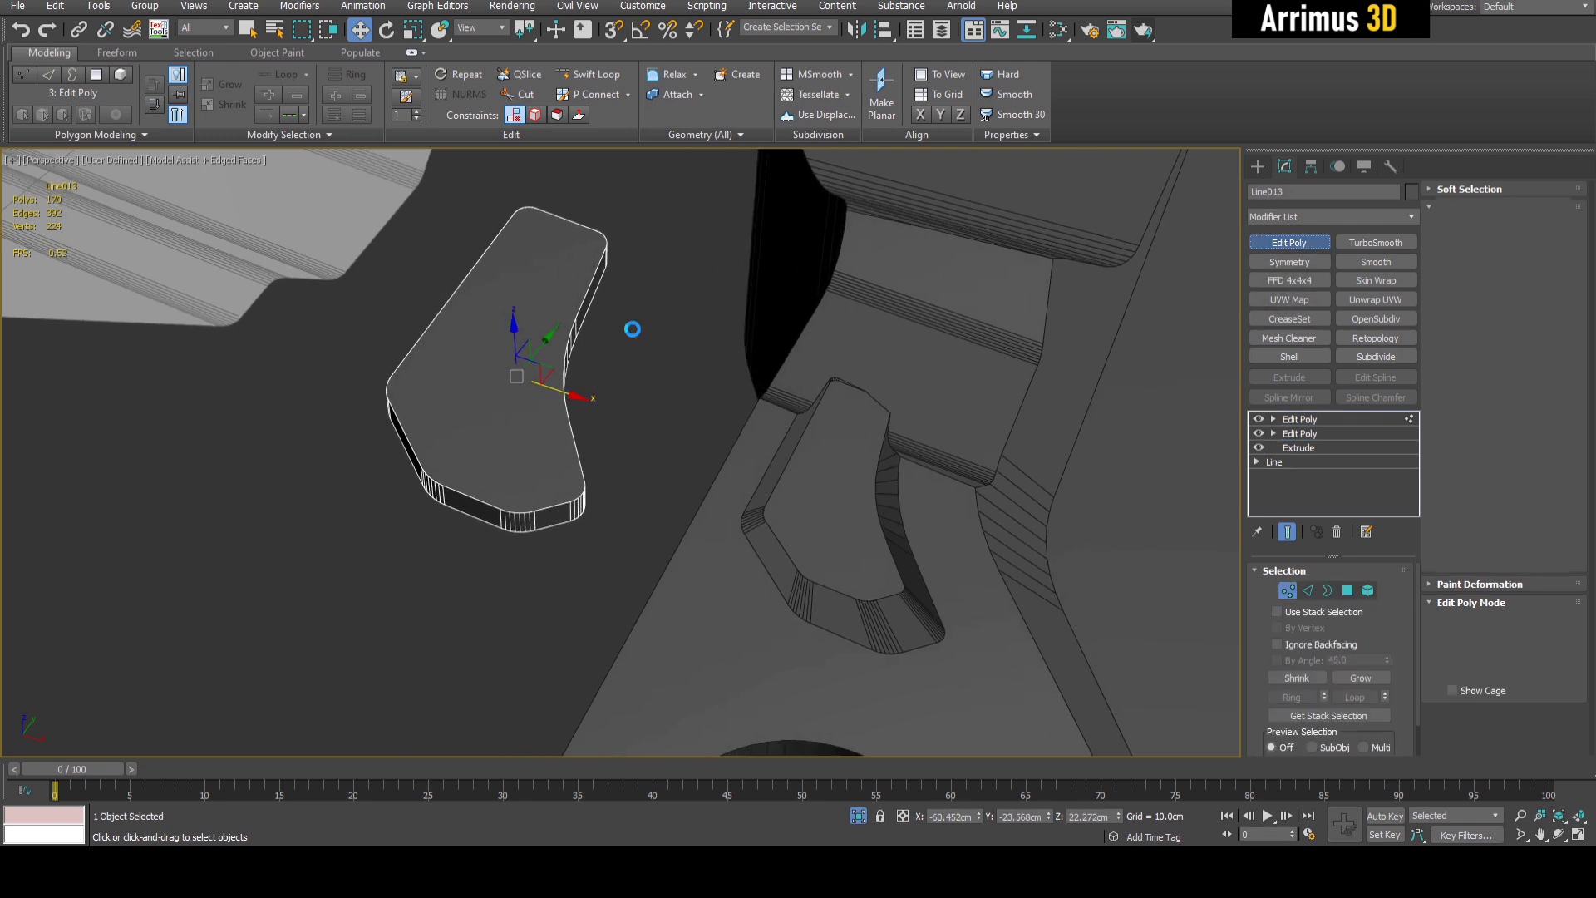
{"action": "key", "text": "z"}
{"action": "key", "text": "e"}
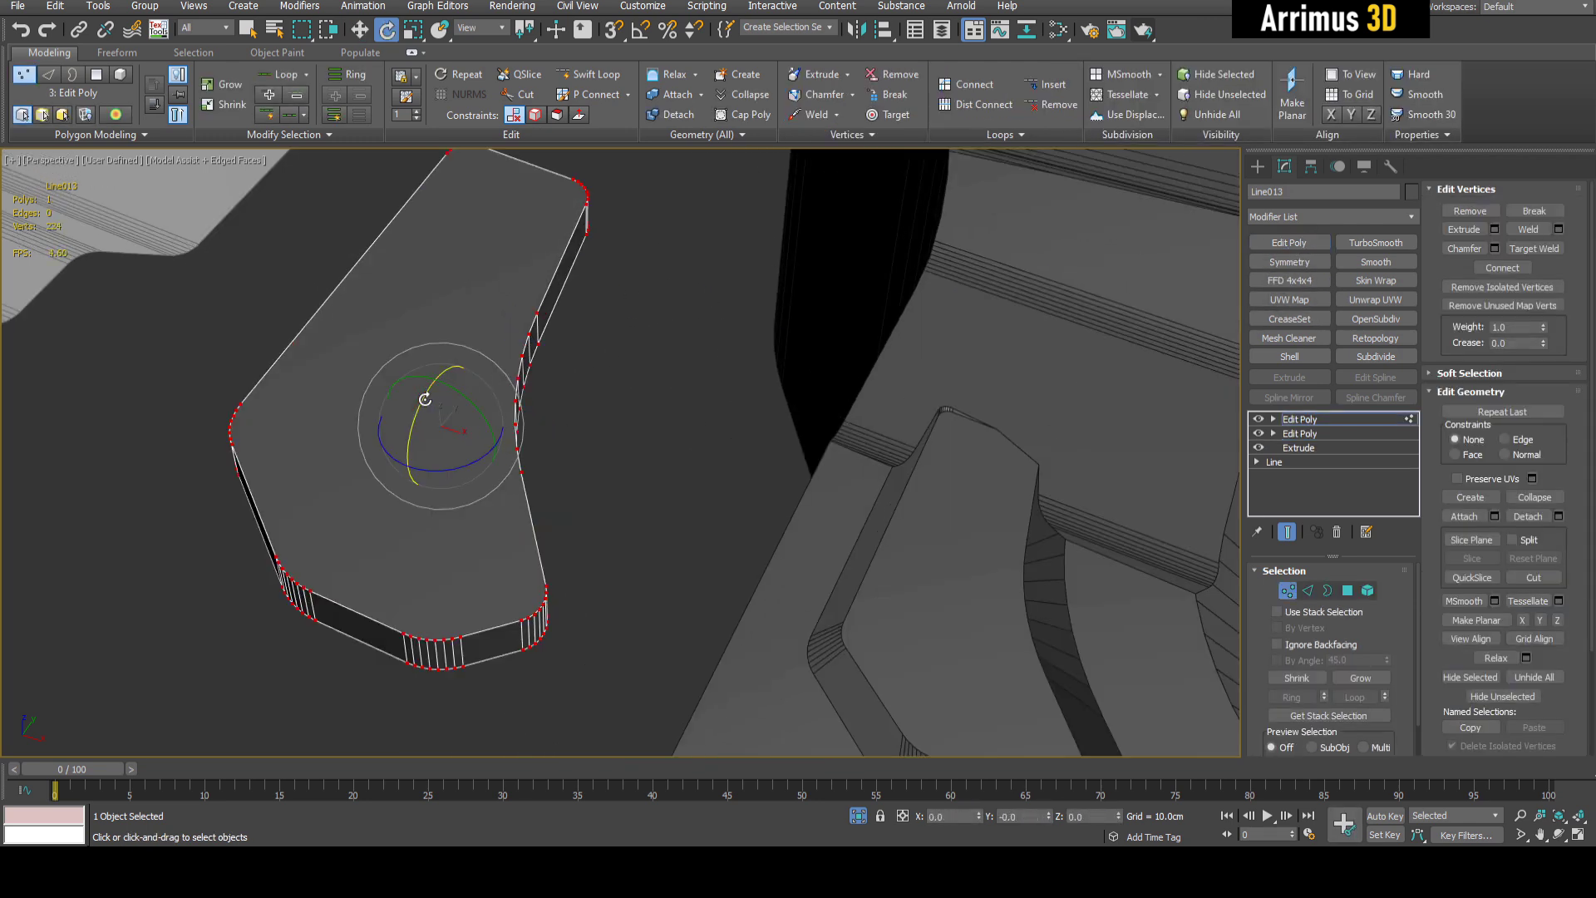
{"action": "left_click_drag", "start_coordinate": [424, 397], "coordinate": [432, 379]}
{"action": "middle_click_drag", "start_coordinate": [829, 486], "coordinate": [822, 315]}
{"action": "key", "text": "q"}
{"action": "scroll", "coordinate": [931, 371], "scroll_direction": "down", "scroll_amount": 4}
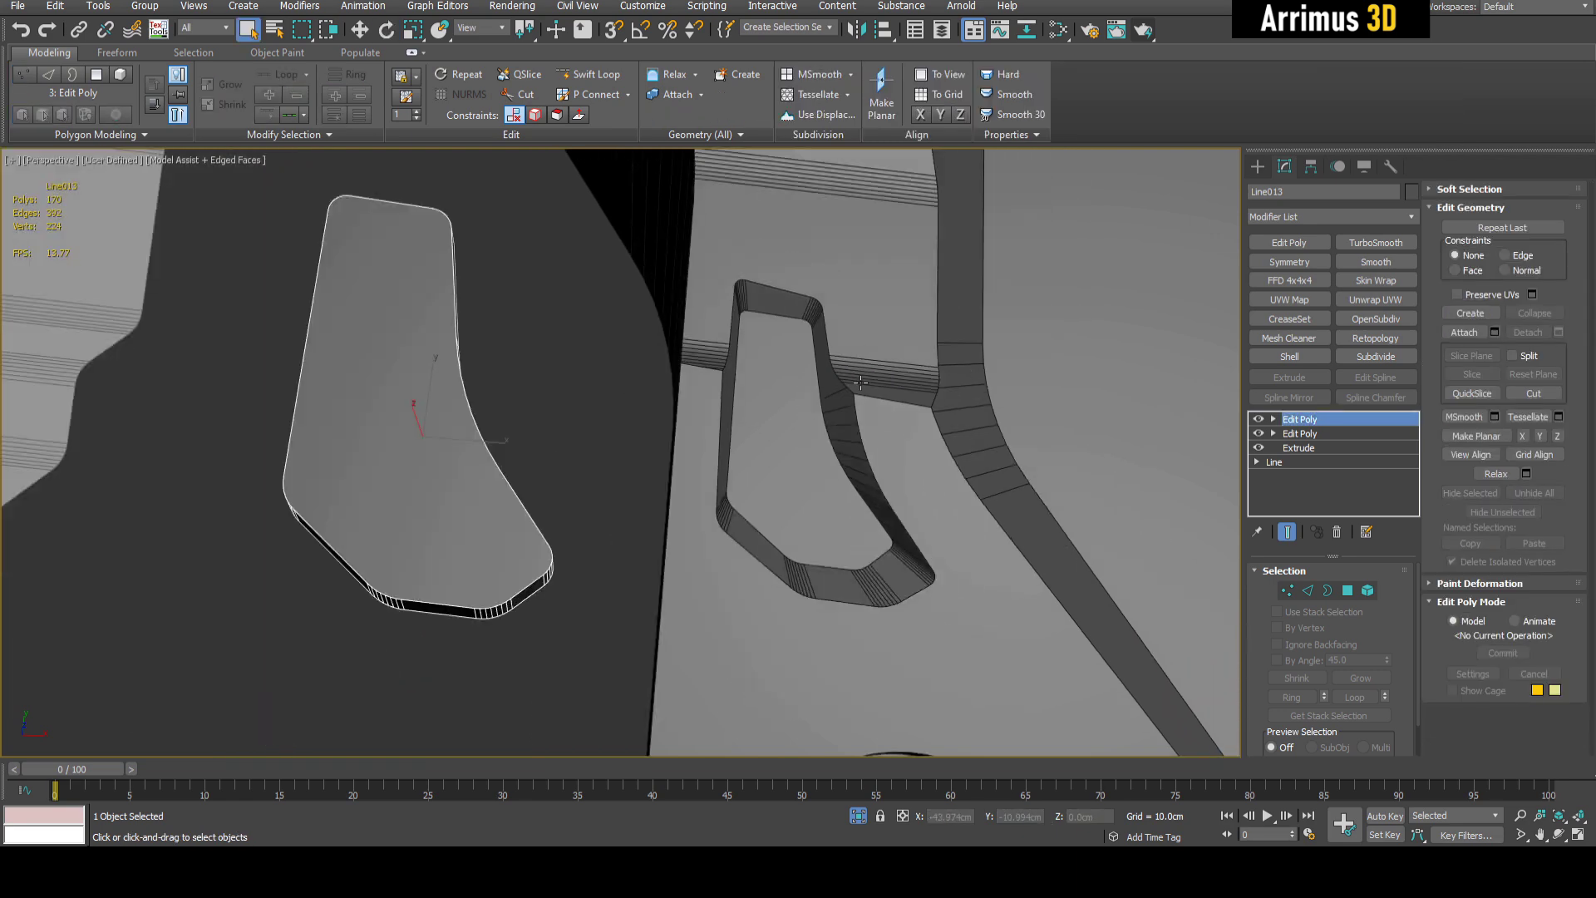
Examine the tilted pocket and the whole part with and without the edges displayed
{"action": "key", "text": "F4"}
{"action": "middle_click_drag", "start_coordinate": [931, 371], "coordinate": [666, 396]}
{"action": "scroll", "coordinate": [846, 377], "scroll_direction": "up", "scroll_amount": 2}
{"action": "scroll", "coordinate": [665, 396], "scroll_direction": "up", "scroll_amount": 3}
{"action": "key", "text": "F4"}
{"action": "key", "text": "F4"}
{"action": "mouse_move", "coordinate": [771, 442]}
{"action": "middle_mouse_down"}
{"action": "mouse_move", "coordinate": [754, 480]}
{"action": "mouse_move", "coordinate": [901, 470]}
{"action": "mouse_move", "coordinate": [930, 488]}
{"action": "mouse_move", "coordinate": [964, 474]}
{"action": "mouse_move", "coordinate": [743, 456]}
{"action": "middle_mouse_up"}
{"action": "scroll", "coordinate": [781, 441], "scroll_direction": "down", "scroll_amount": 3}
{"action": "scroll", "coordinate": [969, 473], "scroll_direction": "down", "scroll_amount": 5}
{"action": "scroll", "coordinate": [743, 455], "scroll_direction": "down", "scroll_amount": 3}
{"action": "key", "text": "F4"}
{"action": "key", "text": "F4"}
{"action": "scroll", "coordinate": [835, 440], "scroll_direction": "up", "scroll_amount": 3}
{"action": "key", "text": "F4"}
{"action": "key", "text": "F4"}
{"action": "middle_click_drag", "start_coordinate": [804, 520], "coordinate": [864, 474], "text": "alt"}
Draw a closed line profile on the part's sloped outer face with AutoGrid and adjust its vertices
{"action": "scroll", "coordinate": [804, 433], "scroll_direction": "up", "scroll_amount": 4}
{"action": "key", "text": "F4"}
{"action": "scroll", "coordinate": [811, 434], "scroll_direction": "up", "scroll_amount": 3}
{"action": "middle_click_drag", "start_coordinate": [797, 356], "coordinate": [787, 542]}
{"action": "key", "text": "l"}
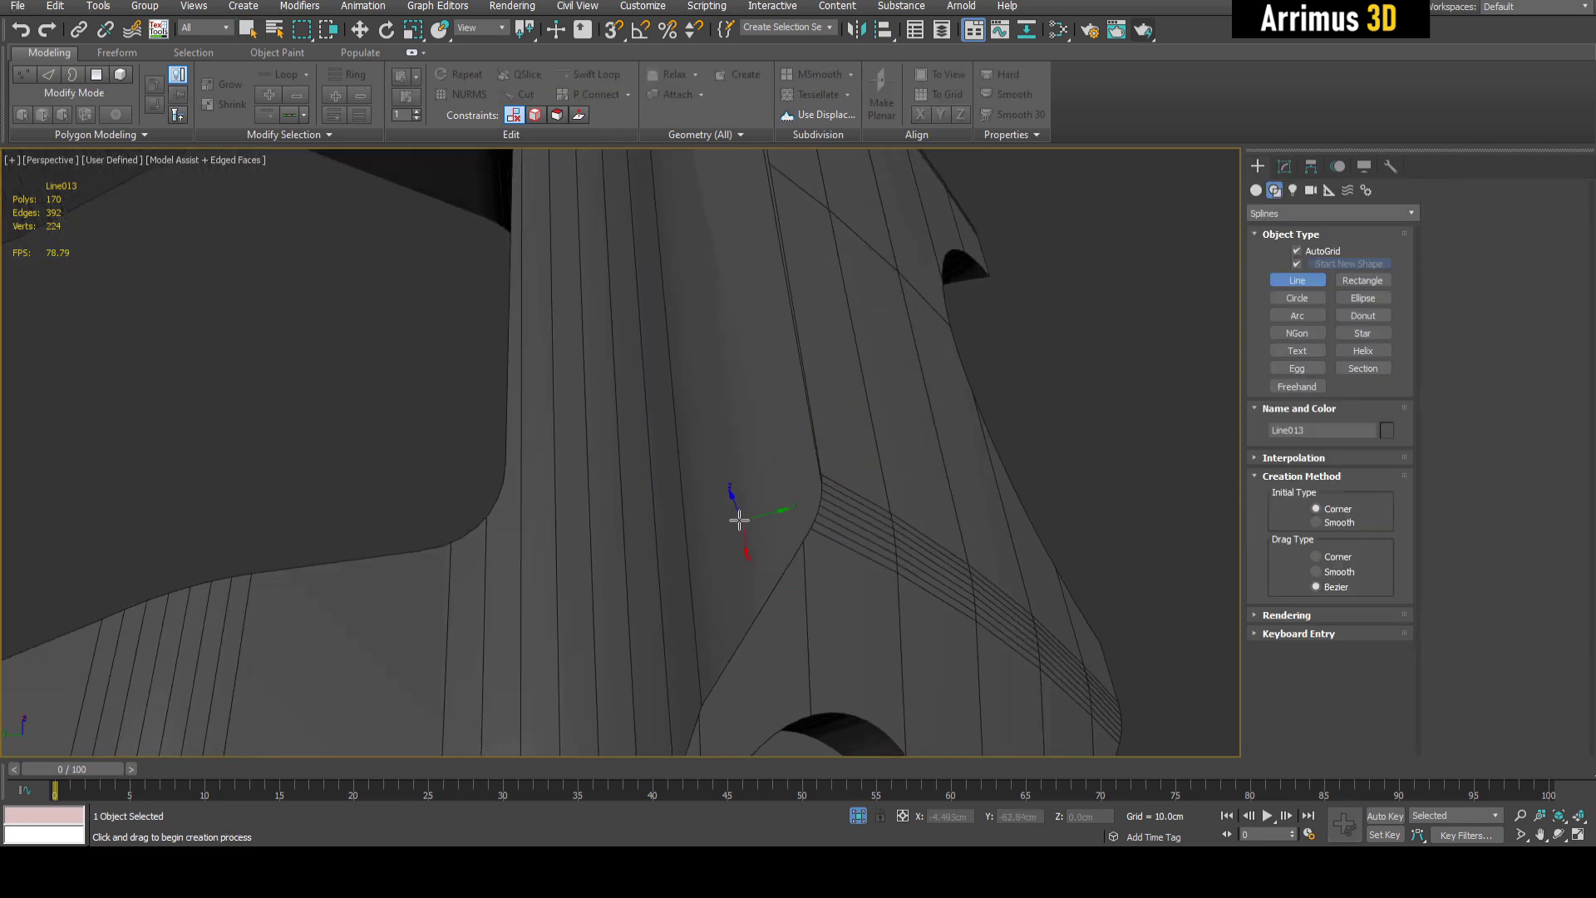
{"action": "left_click", "coordinate": [721, 514]}
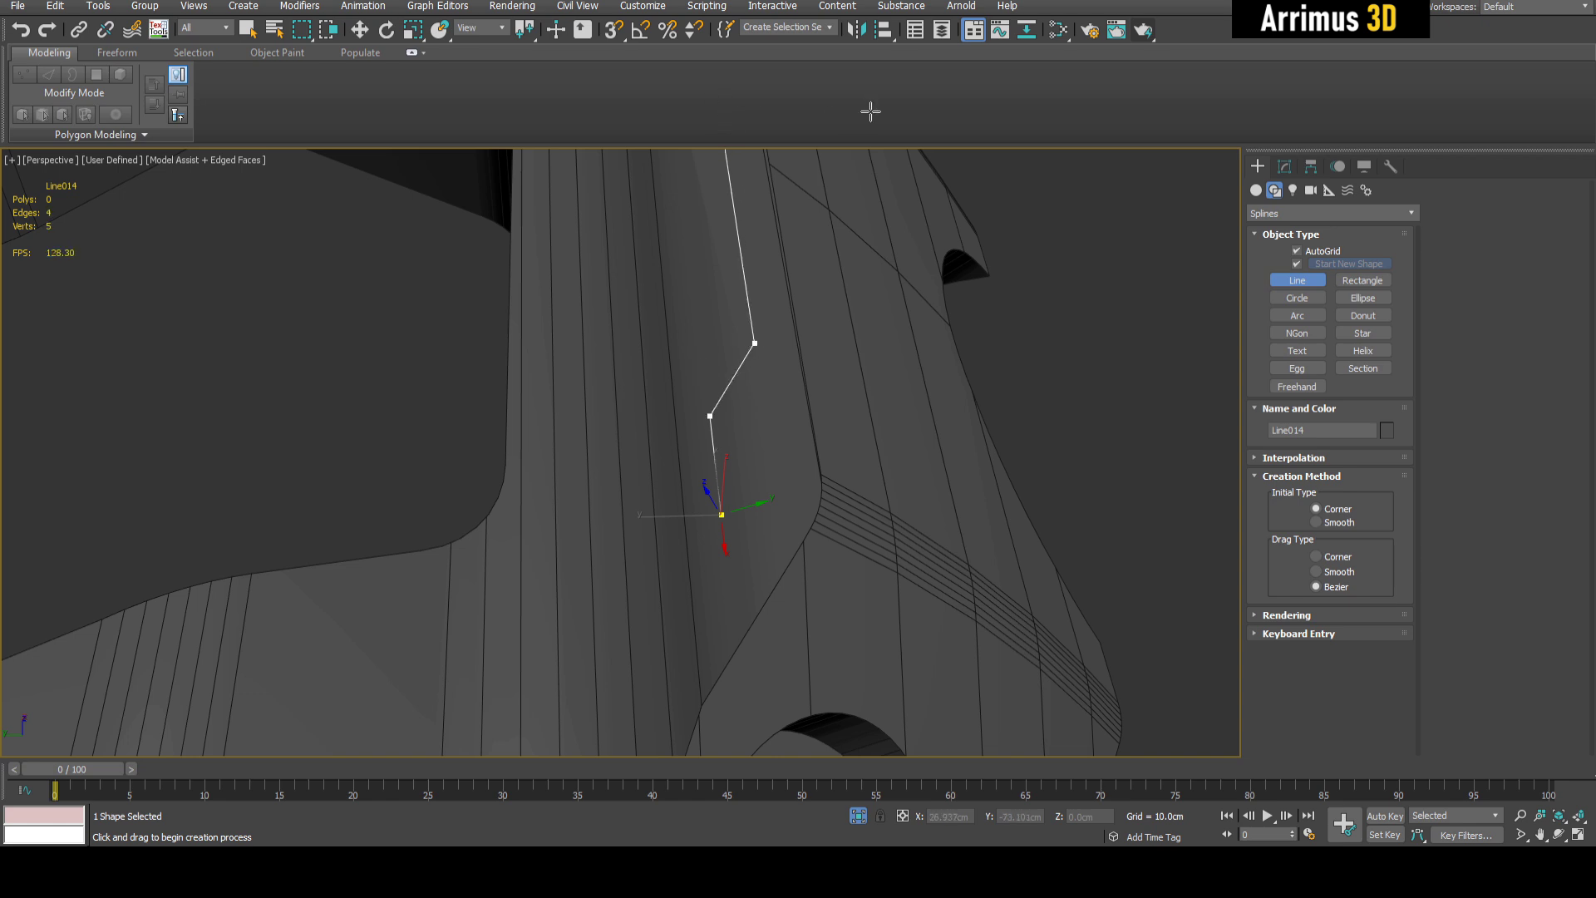
{"action": "left_click", "coordinate": [722, 514]}
{"action": "left_click", "coordinate": [766, 432]}
{"action": "right_click", "coordinate": [835, 420]}
{"action": "key", "text": "1"}
{"action": "left_click_drag", "start_coordinate": [678, 388], "coordinate": [774, 550]}
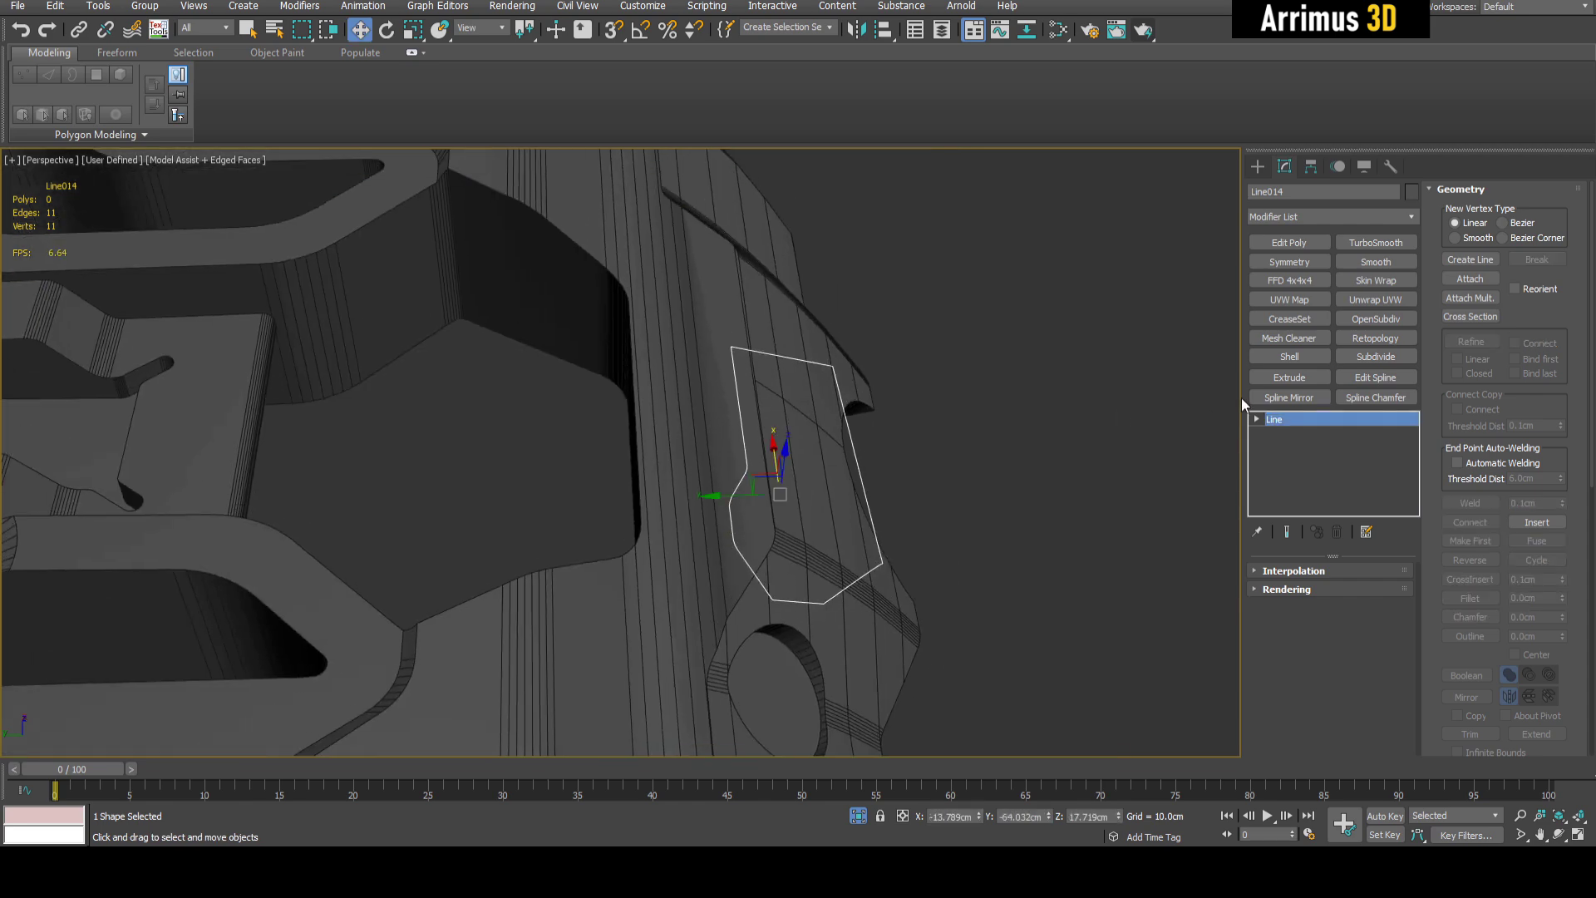
Add a Spline Mirror modifier to the profile and align the mirror to the part's pivot point
{"action": "left_click", "coordinate": [1288, 397]}
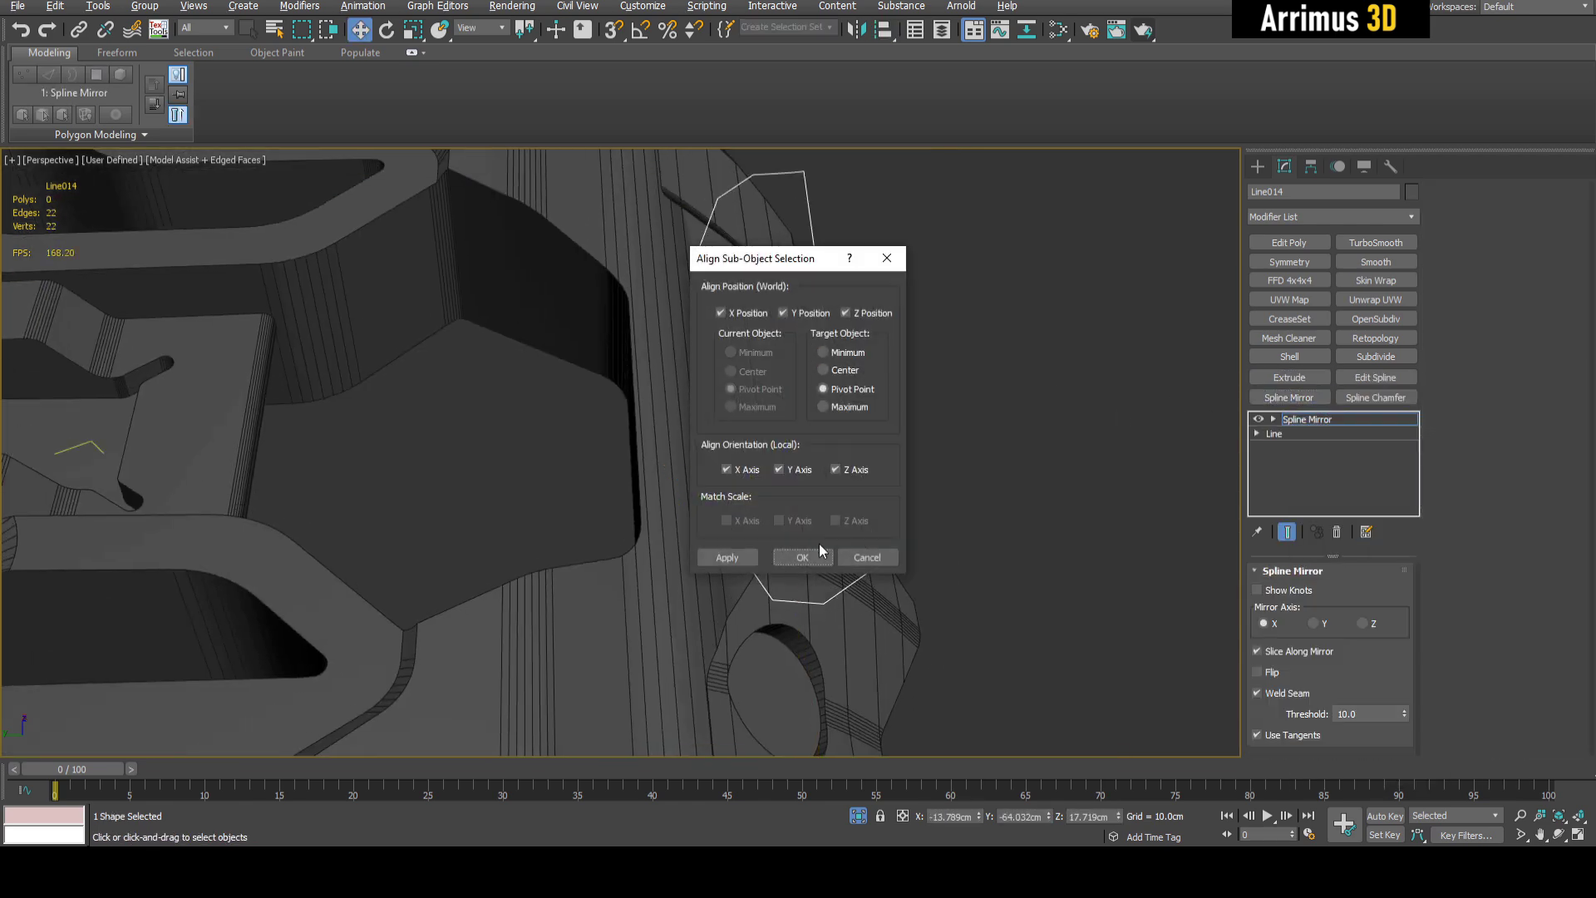
{"action": "left_click", "coordinate": [818, 550]}
{"action": "key", "text": "q"}
{"action": "middle_click_drag", "start_coordinate": [818, 550], "coordinate": [961, 482], "text": "alt"}
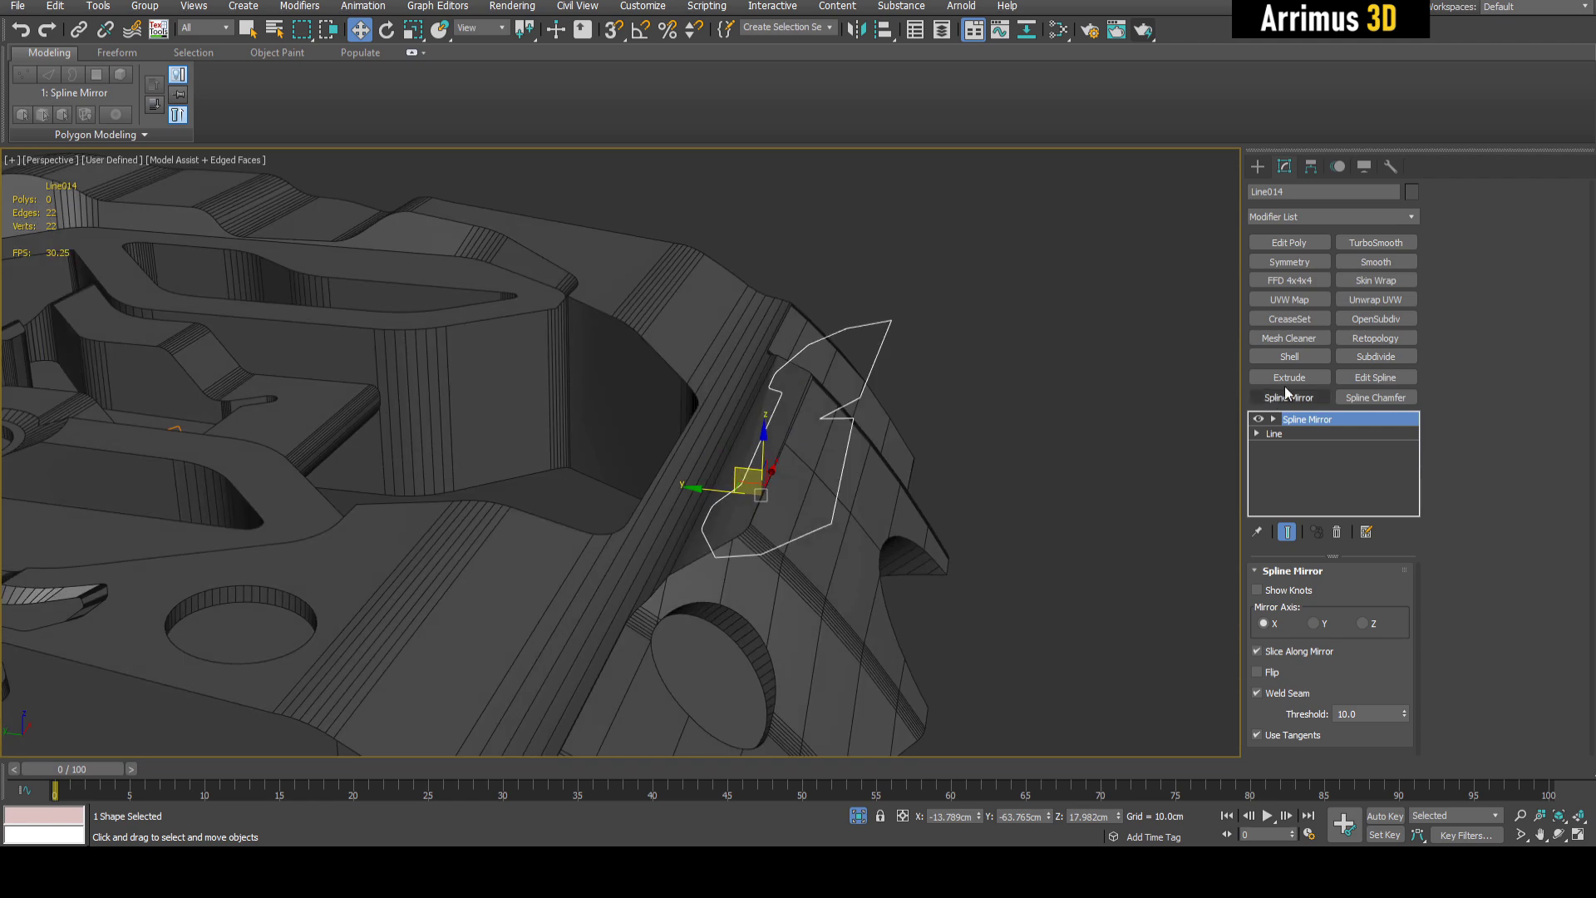
Extrude the mirrored profile by -28.5 cm, position it over the sloped face, and shift its lower-end vertices with Edit Poly
{"action": "left_click", "coordinate": [1288, 378]}
{"action": "left_click_drag", "start_coordinate": [1376, 595], "coordinate": [1399, 624]}
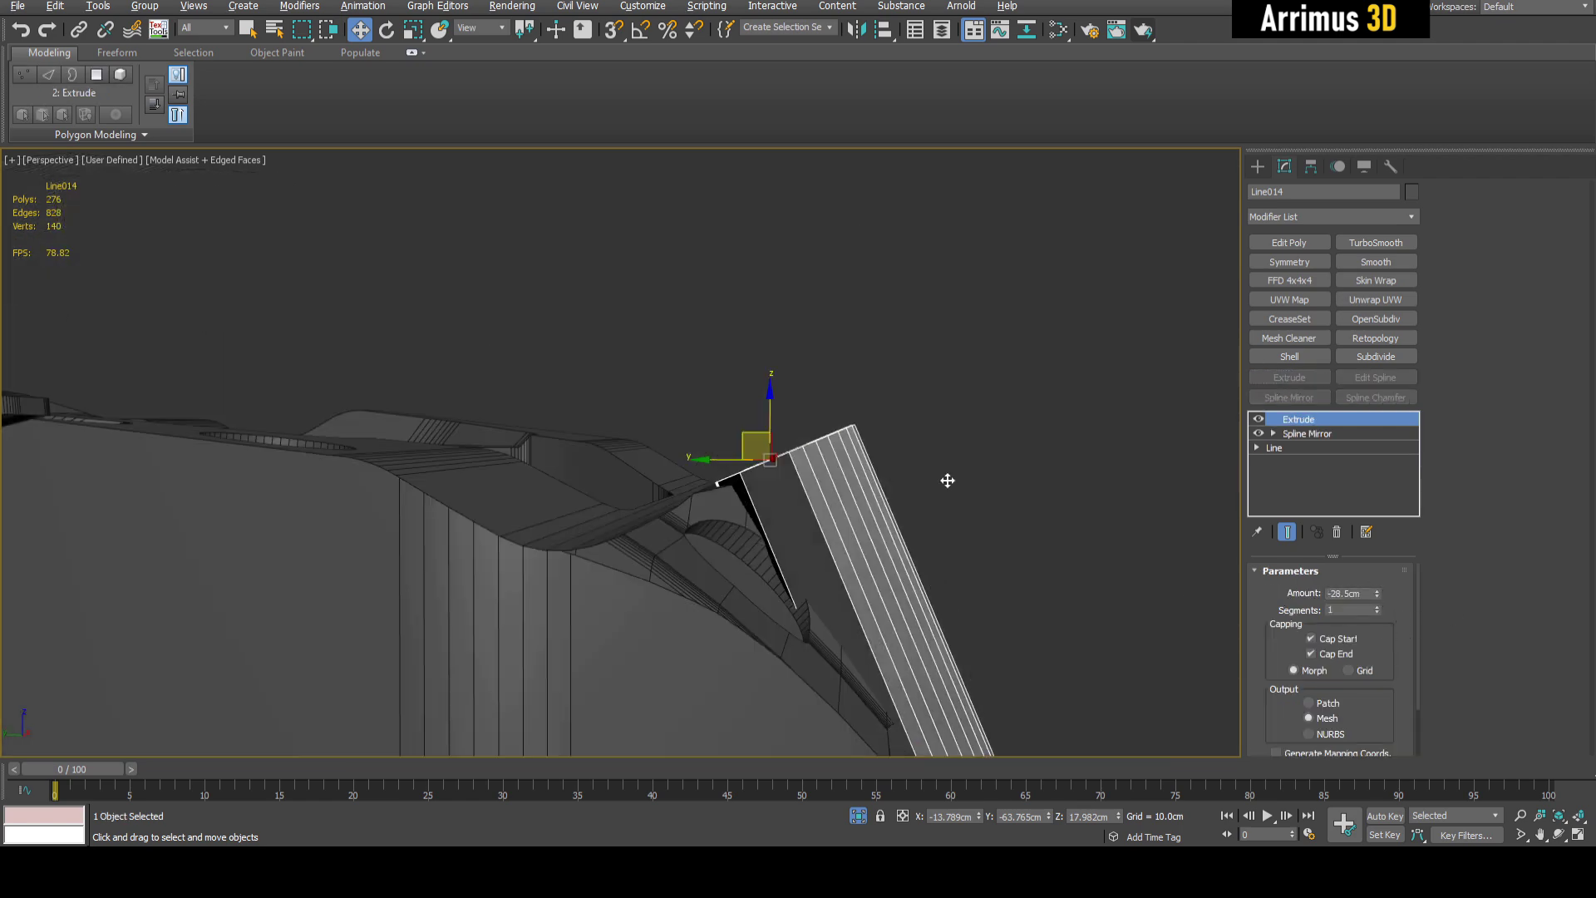
{"action": "middle_click_drag", "start_coordinate": [947, 477], "coordinate": [745, 424], "text": "alt"}
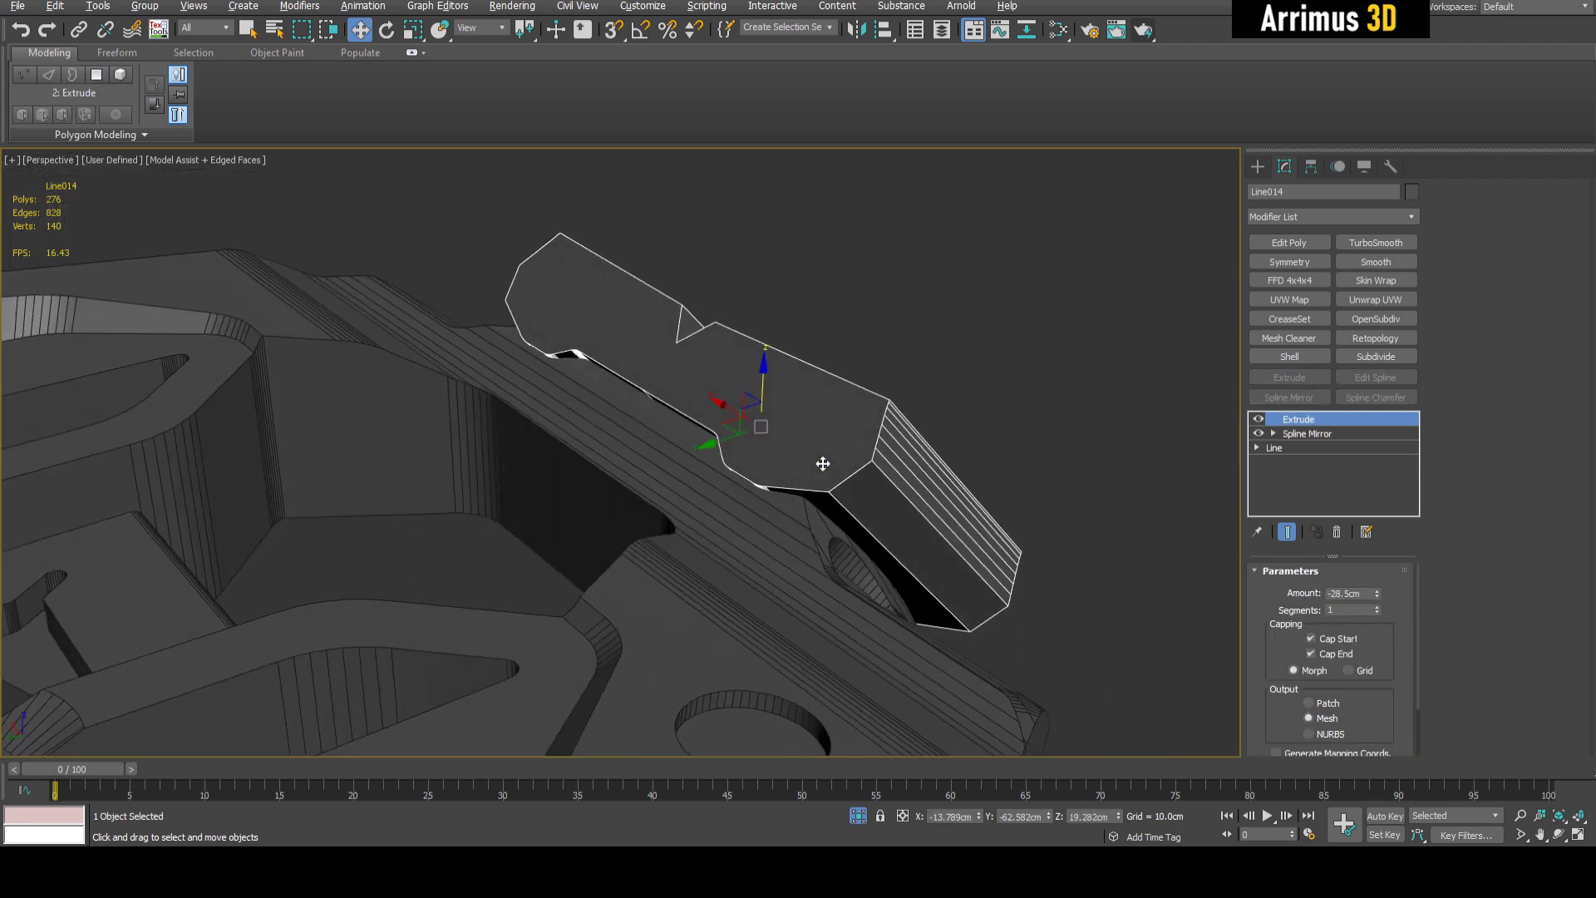
{"action": "middle_click_drag", "start_coordinate": [765, 440], "coordinate": [1124, 476], "text": "alt"}
{"action": "left_click", "coordinate": [1289, 241]}
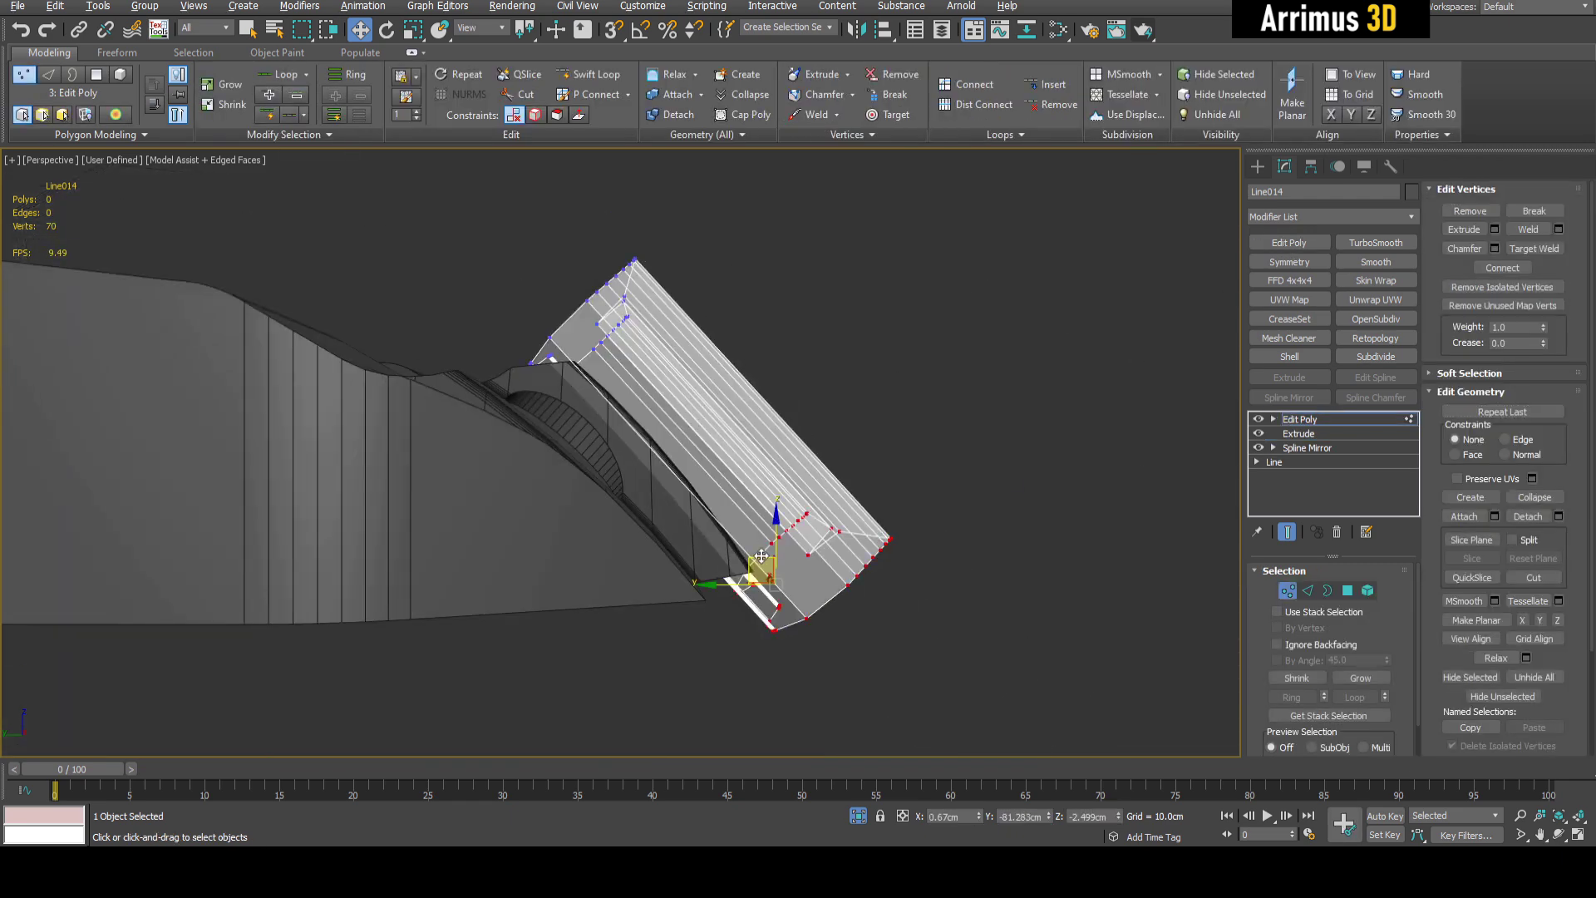
{"action": "middle_click_drag", "start_coordinate": [761, 555], "coordinate": [839, 536], "text": "alt"}
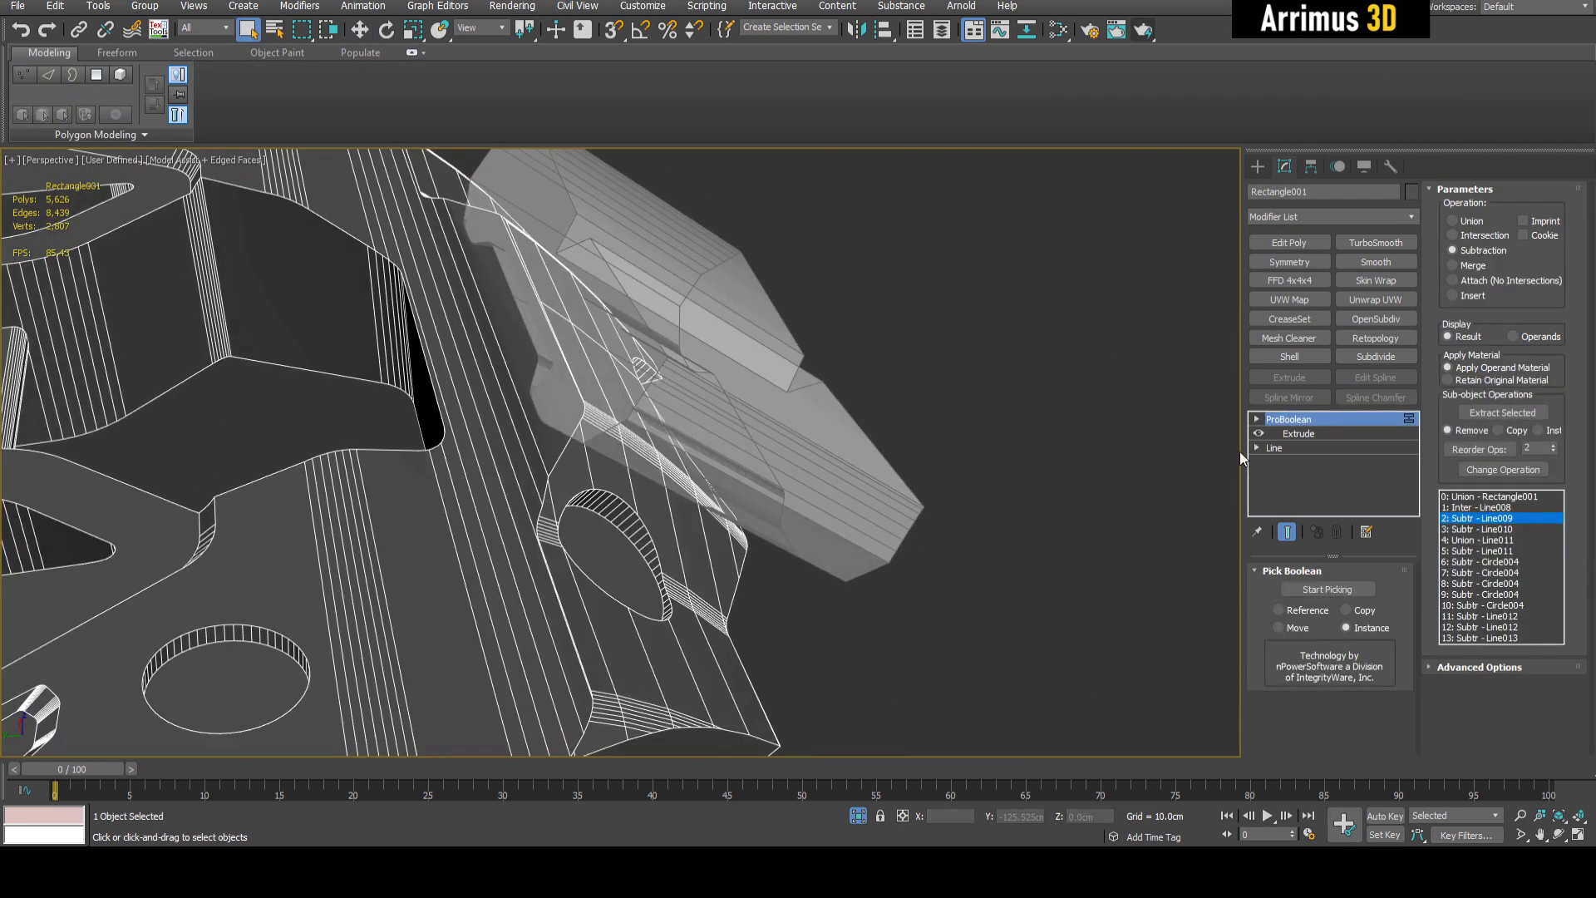
Subtract a copy of the extruded block from the part with ProBoolean and inspect the isolated result with edges hidden
{"action": "right_click", "coordinate": [857, 420]}
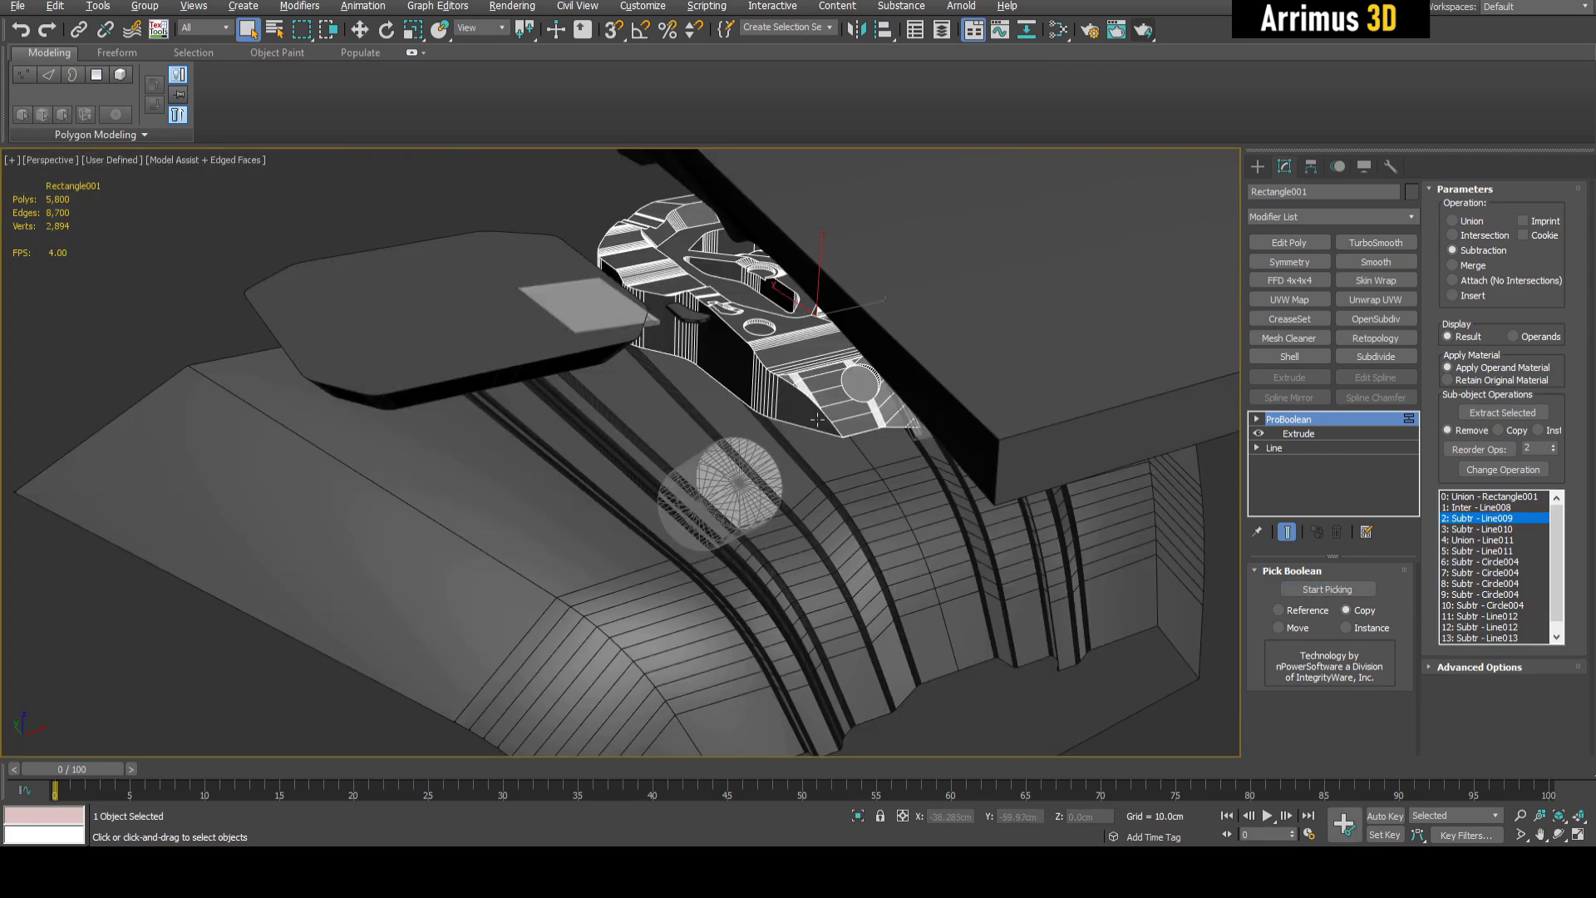
{"action": "key", "text": "alt+q"}
{"action": "key", "text": "F4"}
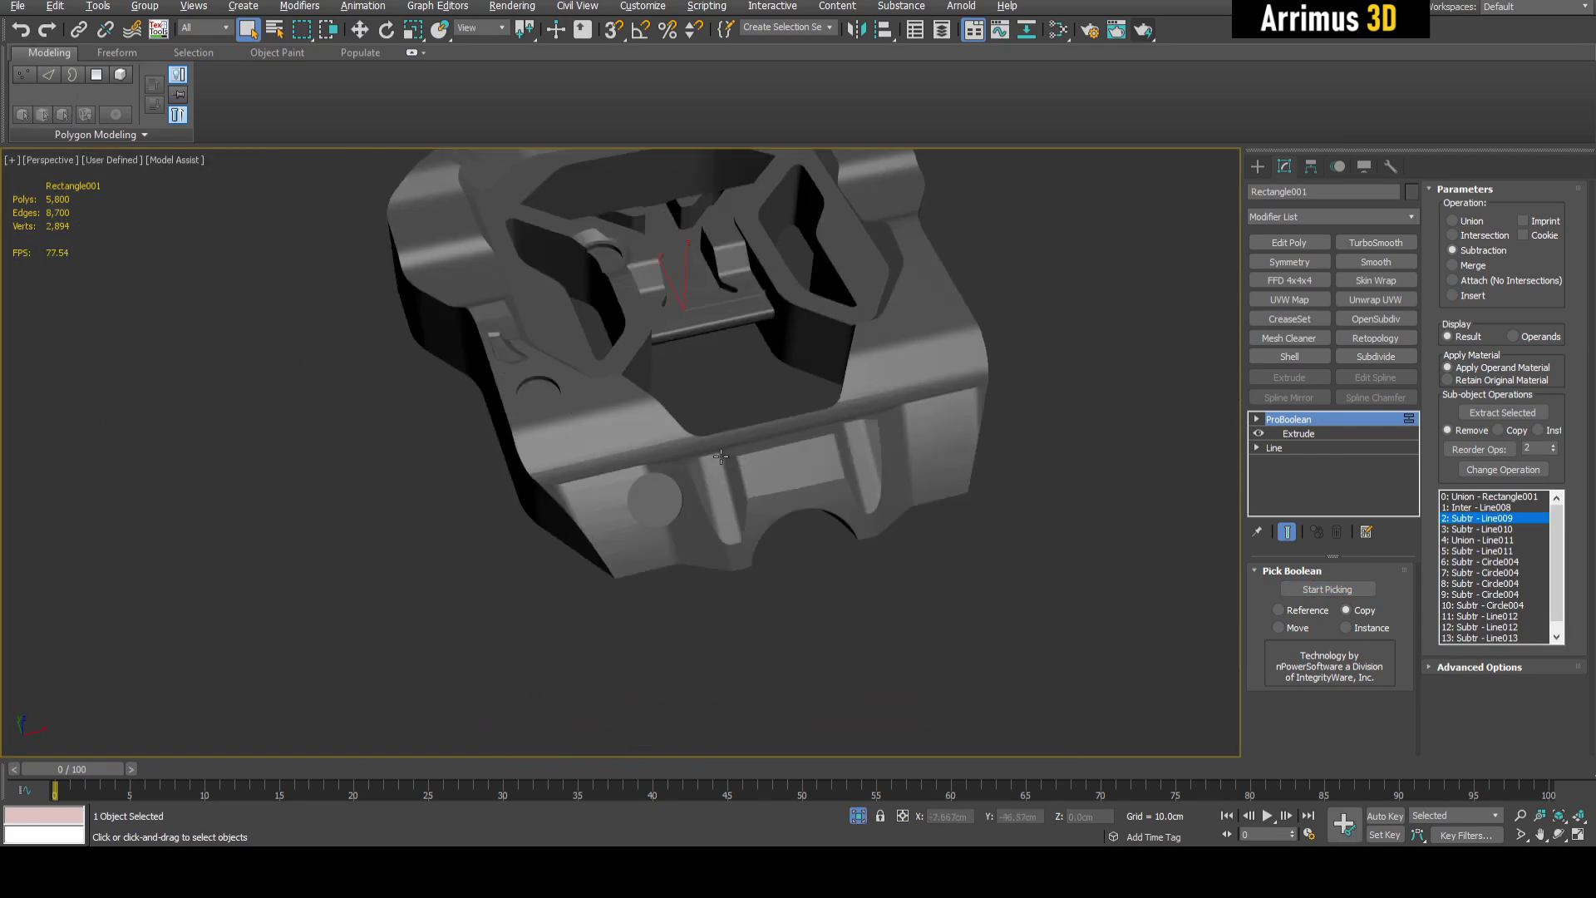
{"action": "scroll", "coordinate": [748, 490], "scroll_direction": "up", "scroll_amount": 3}
{"action": "middle_click_drag", "start_coordinate": [737, 481], "coordinate": [840, 465], "text": "alt"}
{"action": "scroll", "coordinate": [812, 502], "scroll_direction": "down", "scroll_amount": 5}
{"action": "key", "text": "F4"}
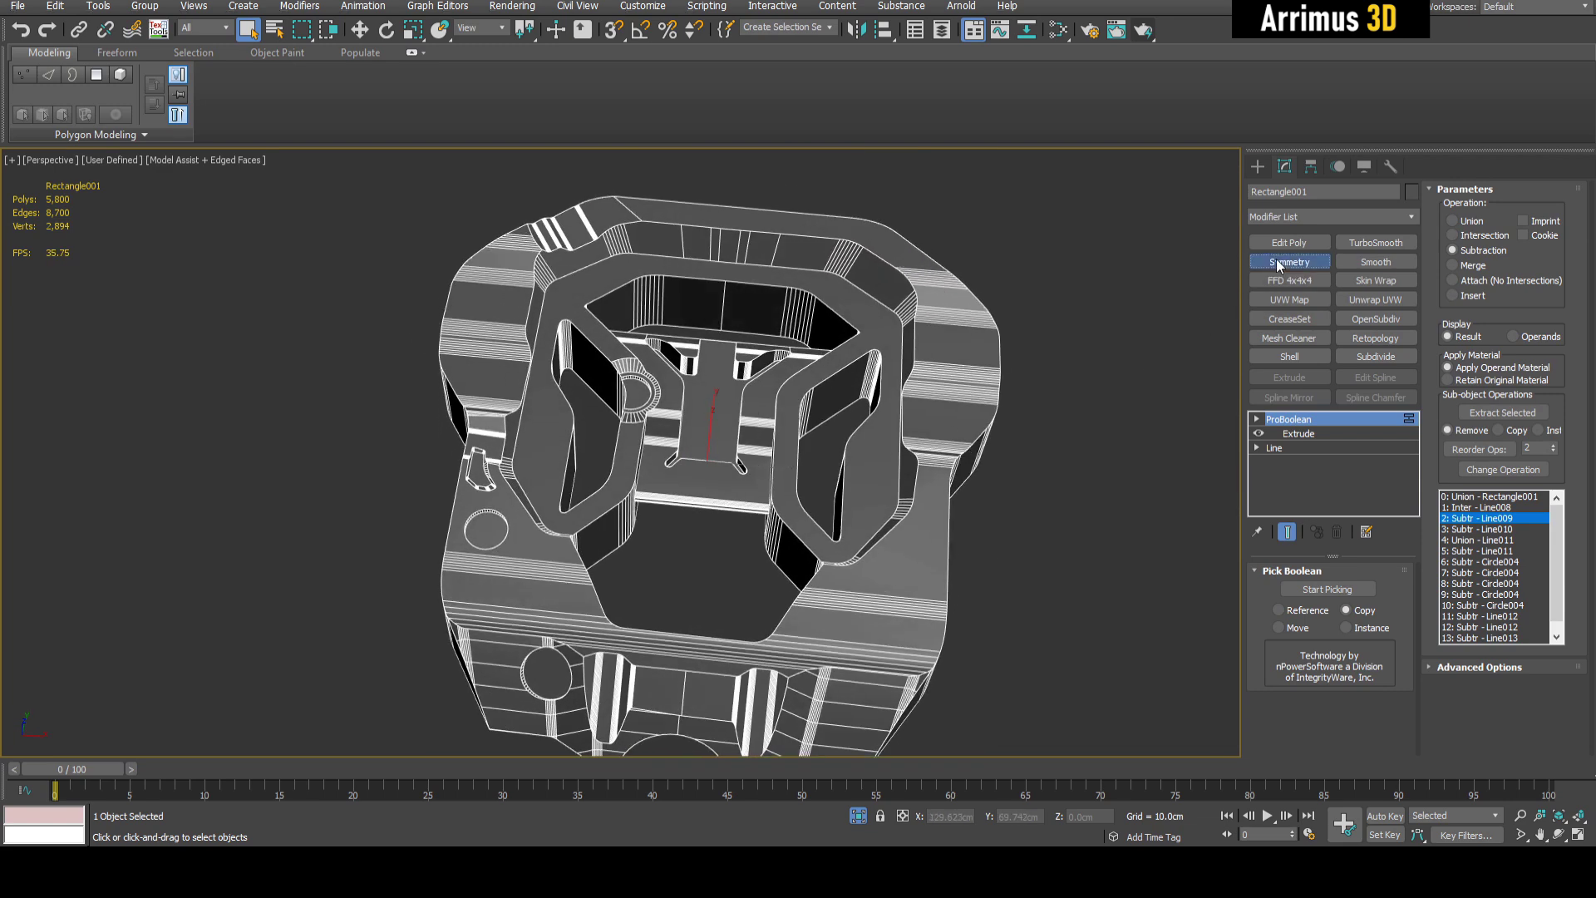
Add a Symmetry modifier to the part, followed by two Edit Poly modifiers
{"action": "left_click", "coordinate": [1278, 264]}
{"action": "left_click", "coordinate": [1310, 623]}
{"action": "scroll", "coordinate": [942, 315], "scroll_direction": "down", "scroll_amount": 3}
Check the smoothing groups of individual polygons along the bend beside the curved slot
{"action": "key", "text": "4"}
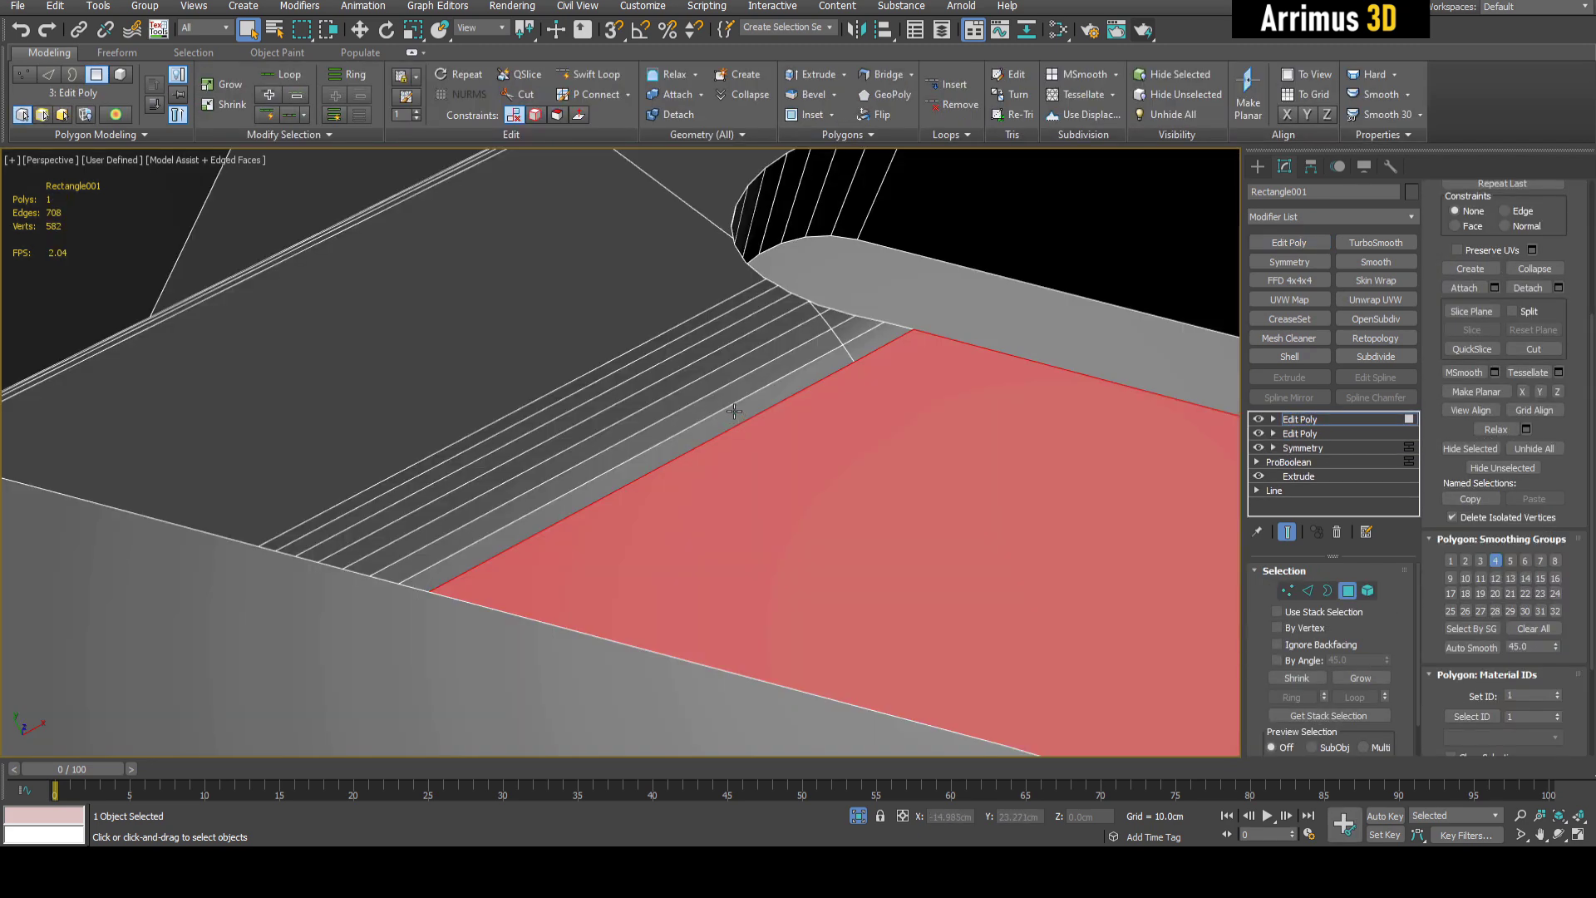
{"action": "left_click", "coordinate": [605, 509]}
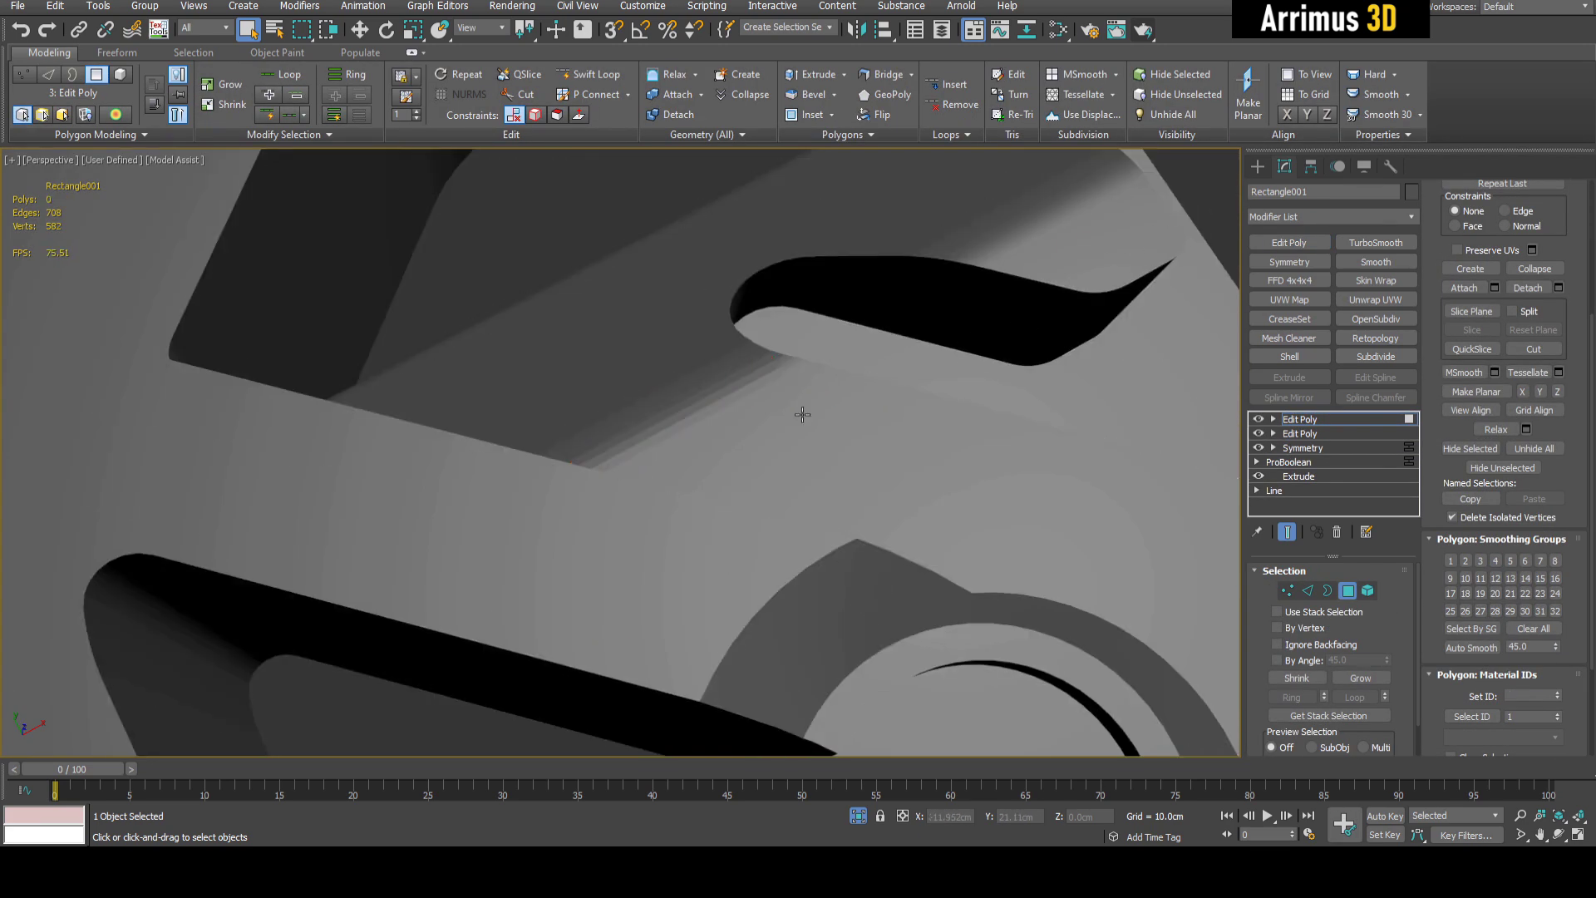
{"action": "middle_click_drag", "start_coordinate": [753, 417], "coordinate": [784, 403], "text": "alt"}
{"action": "scroll", "coordinate": [784, 403], "scroll_direction": "up", "scroll_amount": 3}
{"action": "left_click", "coordinate": [683, 330]}
{"action": "left_click", "coordinate": [733, 354]}
{"action": "left_click", "coordinate": [762, 379]}
{"action": "left_click", "coordinate": [796, 402]}
{"action": "left_click", "coordinate": [776, 389]}
{"action": "left_click", "coordinate": [748, 373]}
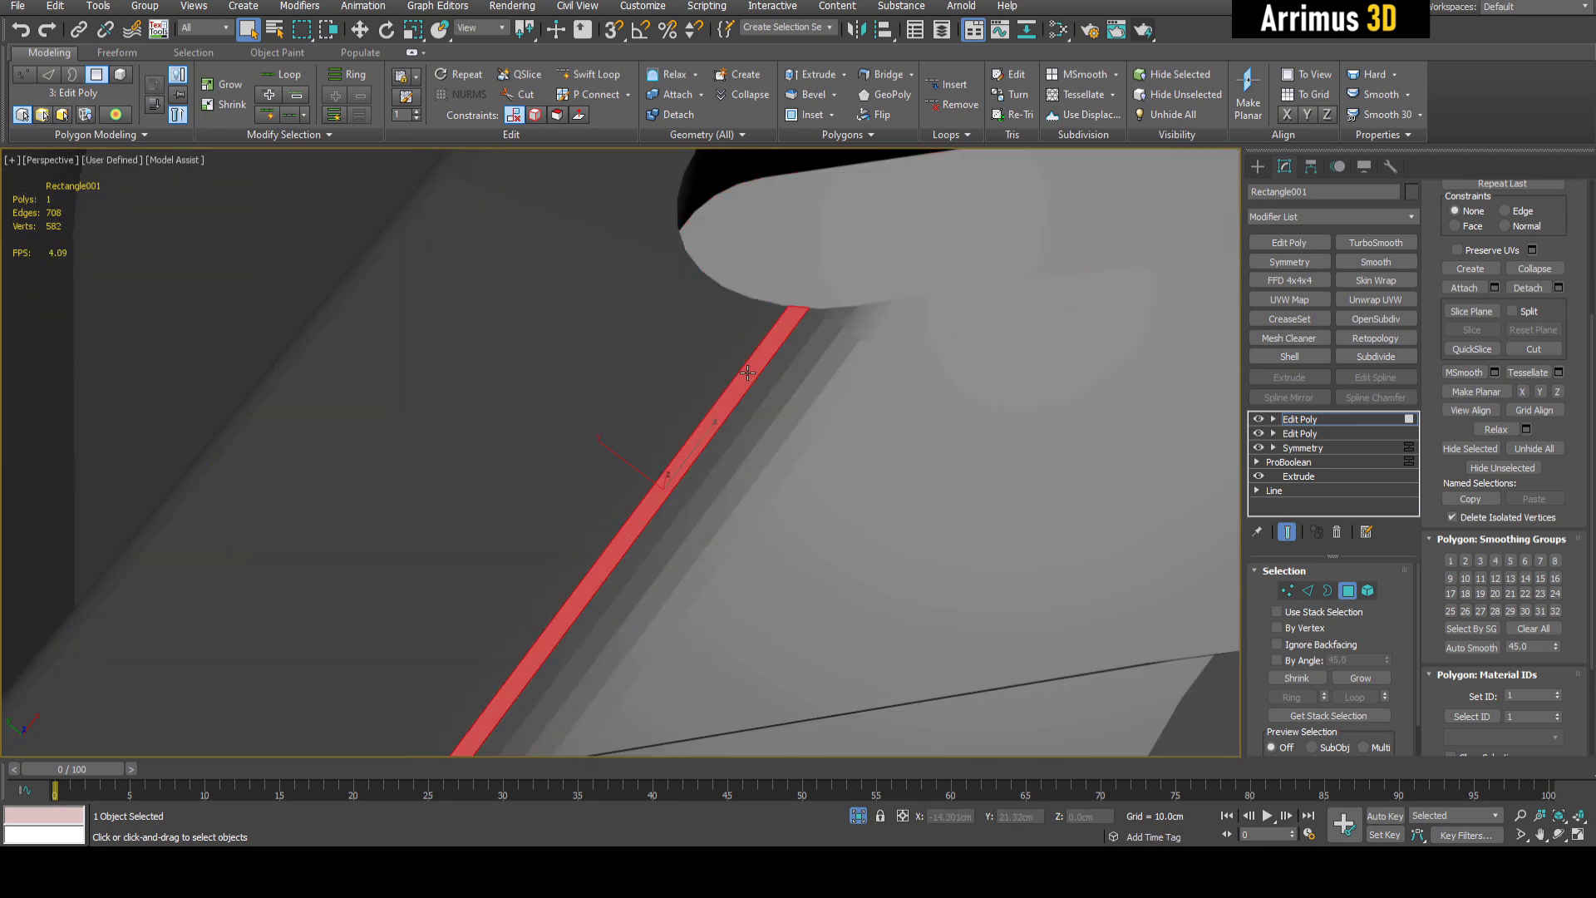
{"action": "left_click", "coordinate": [909, 429]}
{"action": "scroll", "coordinate": [908, 430], "scroll_direction": "down", "scroll_amount": 5}
{"action": "key", "text": "4"}
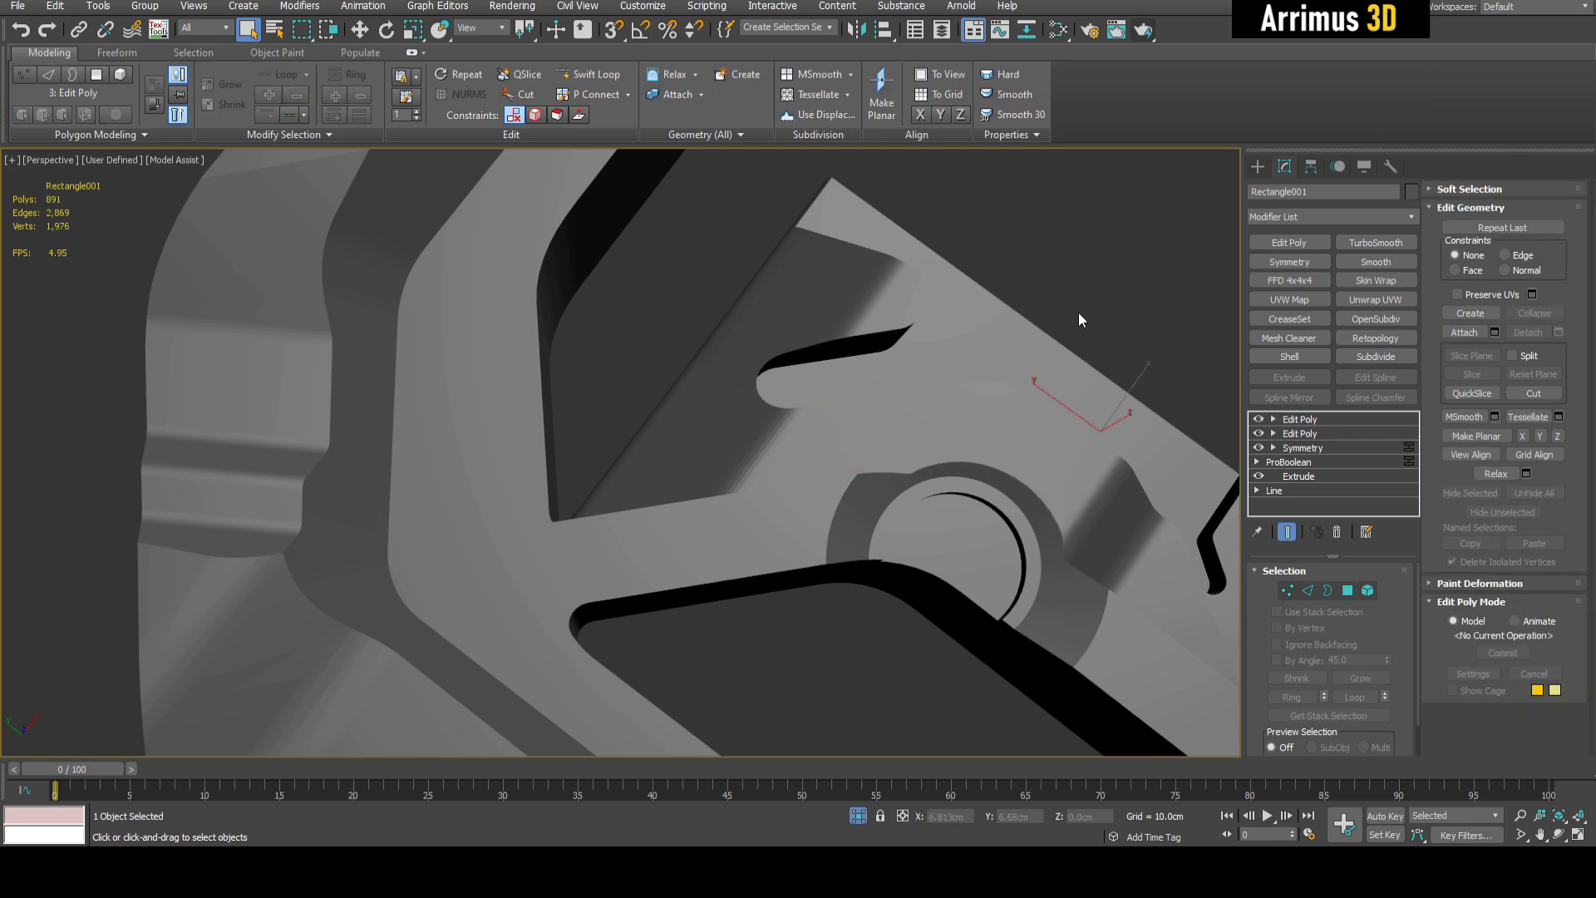
Add a Smooth modifier with Auto Smooth enabled and a threshold of 22.2
{"action": "scroll", "coordinate": [1079, 308], "scroll_direction": "up", "scroll_amount": 3}
{"action": "left_click", "coordinate": [1376, 261]}
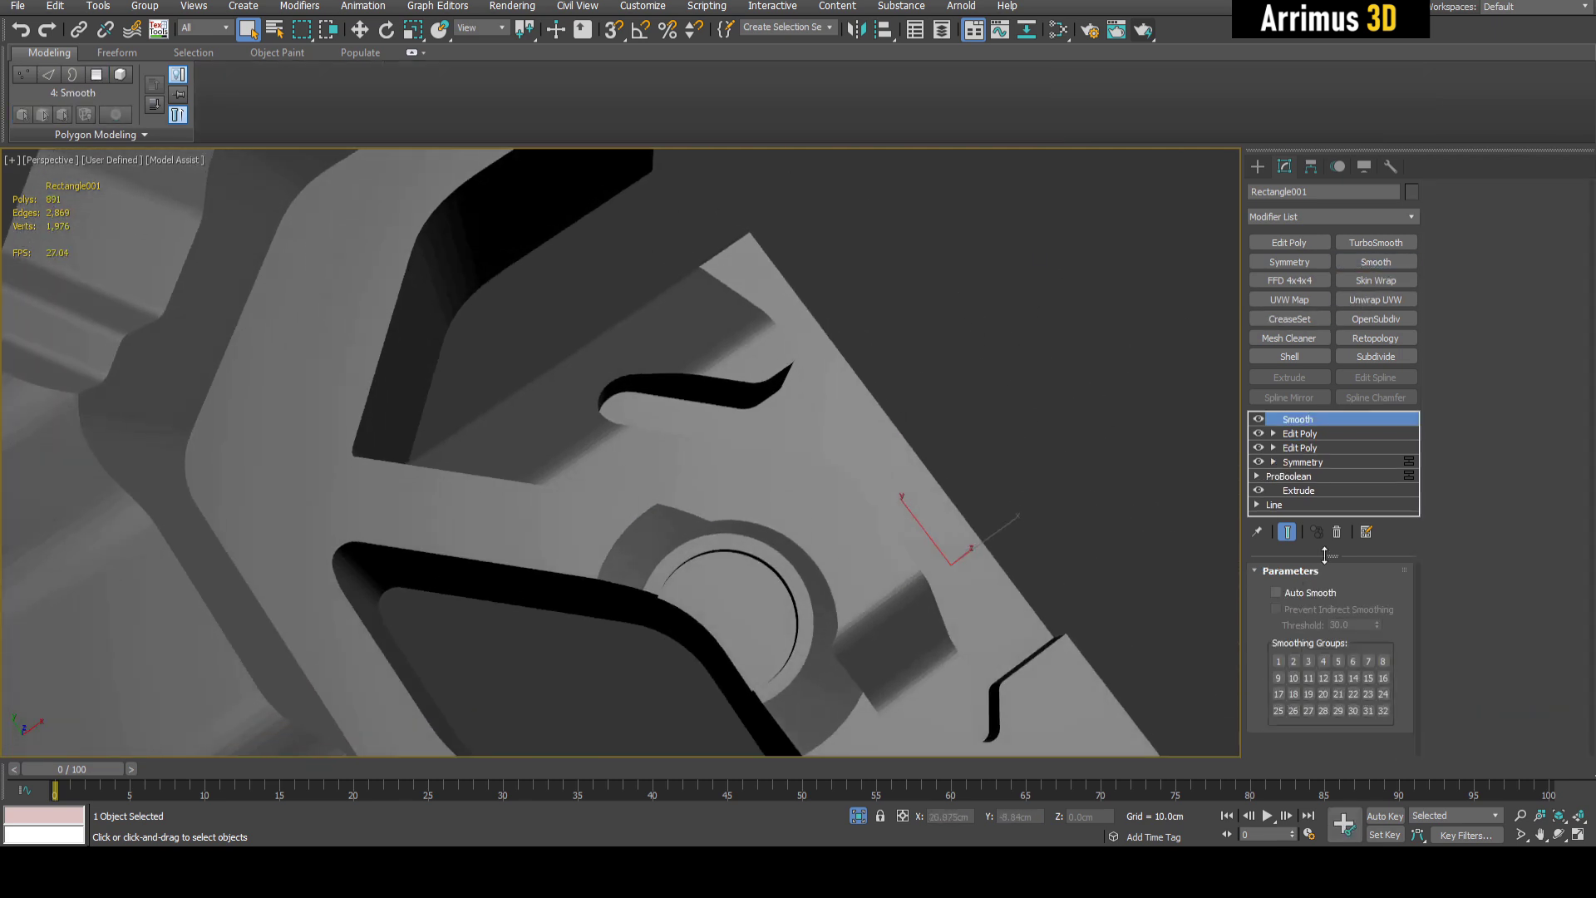
{"action": "left_click", "coordinate": [1277, 592]}
{"action": "middle_click_drag", "start_coordinate": [986, 509], "coordinate": [1005, 331]}
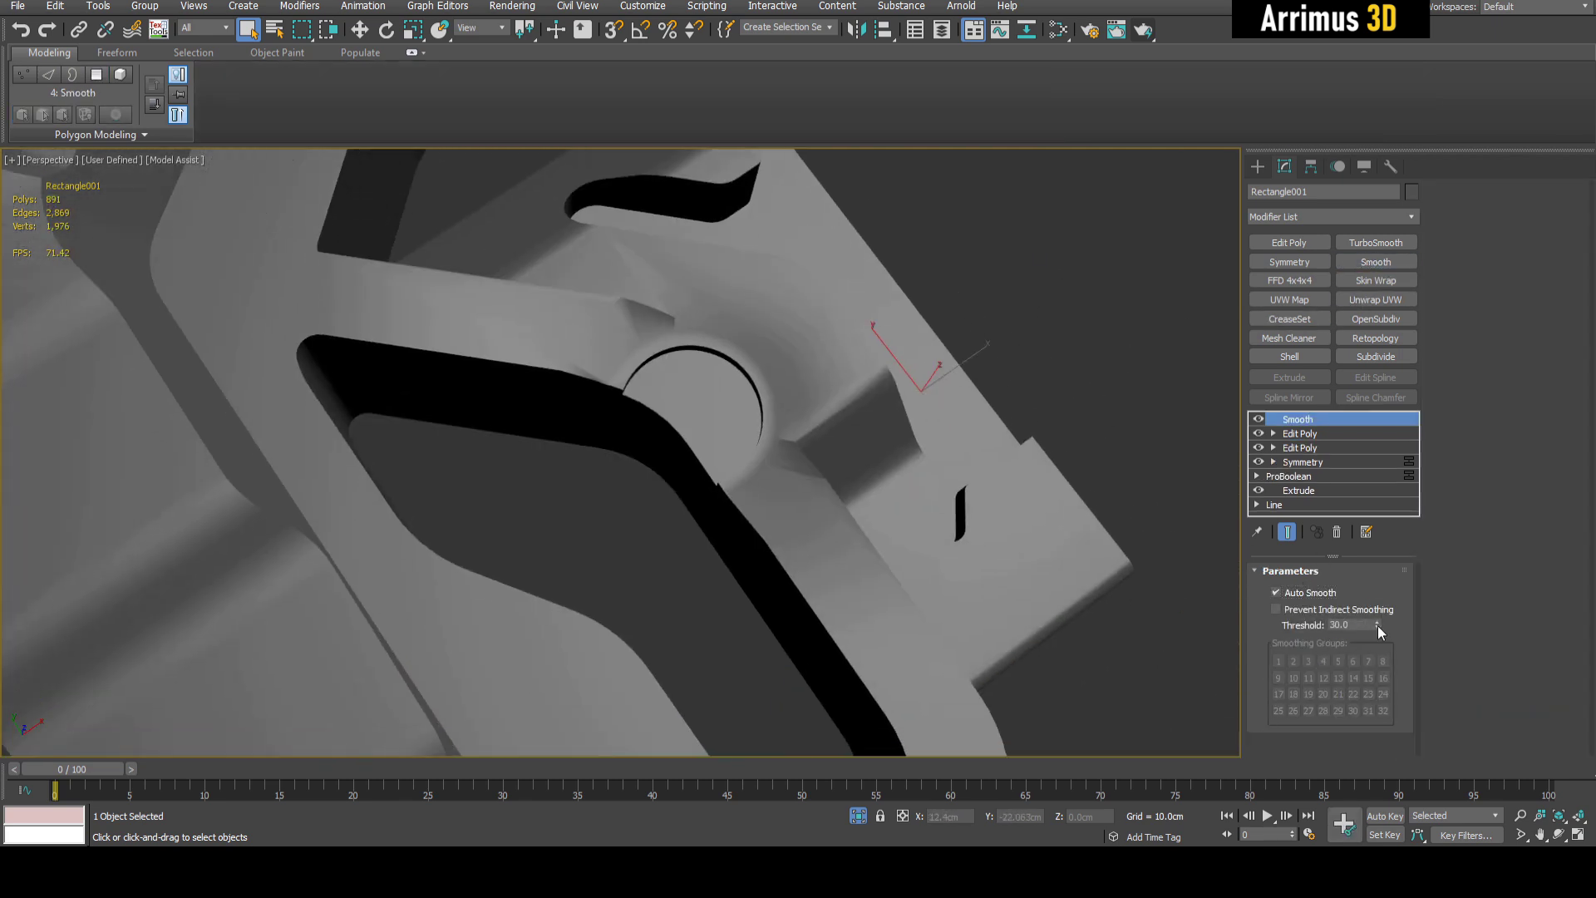
{"action": "left_click_drag", "start_coordinate": [1378, 625], "coordinate": [1378, 682]}
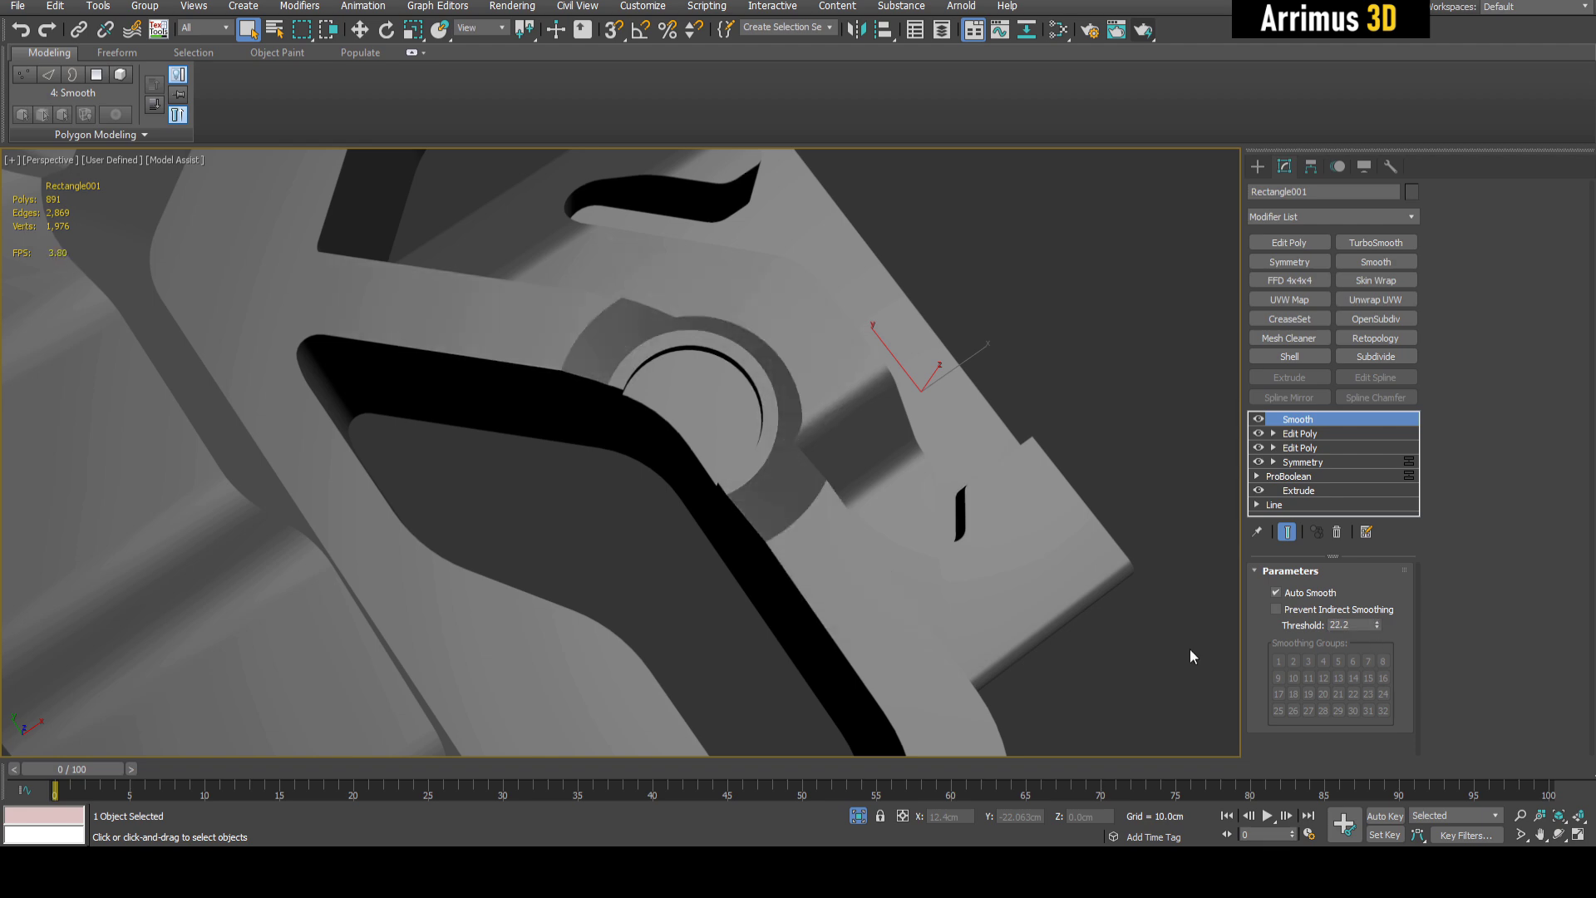
Fine-tune the Auto Smooth threshold while checking the shading around the part
{"action": "scroll", "coordinate": [1105, 628], "scroll_direction": "down", "scroll_amount": 5}
{"action": "middle_click_drag", "start_coordinate": [1048, 649], "coordinate": [751, 477]}
{"action": "scroll", "coordinate": [772, 553], "scroll_direction": "up", "scroll_amount": 6}
{"action": "scroll", "coordinate": [751, 477], "scroll_direction": "up", "scroll_amount": 2}
{"action": "left_click_drag", "start_coordinate": [1377, 626], "coordinate": [1385, 665]}
Add another Edit Poly, select the arched cutout's faces with By Angle at 25, and assign them smoothing group 14
{"action": "middle_click_drag", "start_coordinate": [937, 538], "coordinate": [886, 516], "text": "alt"}
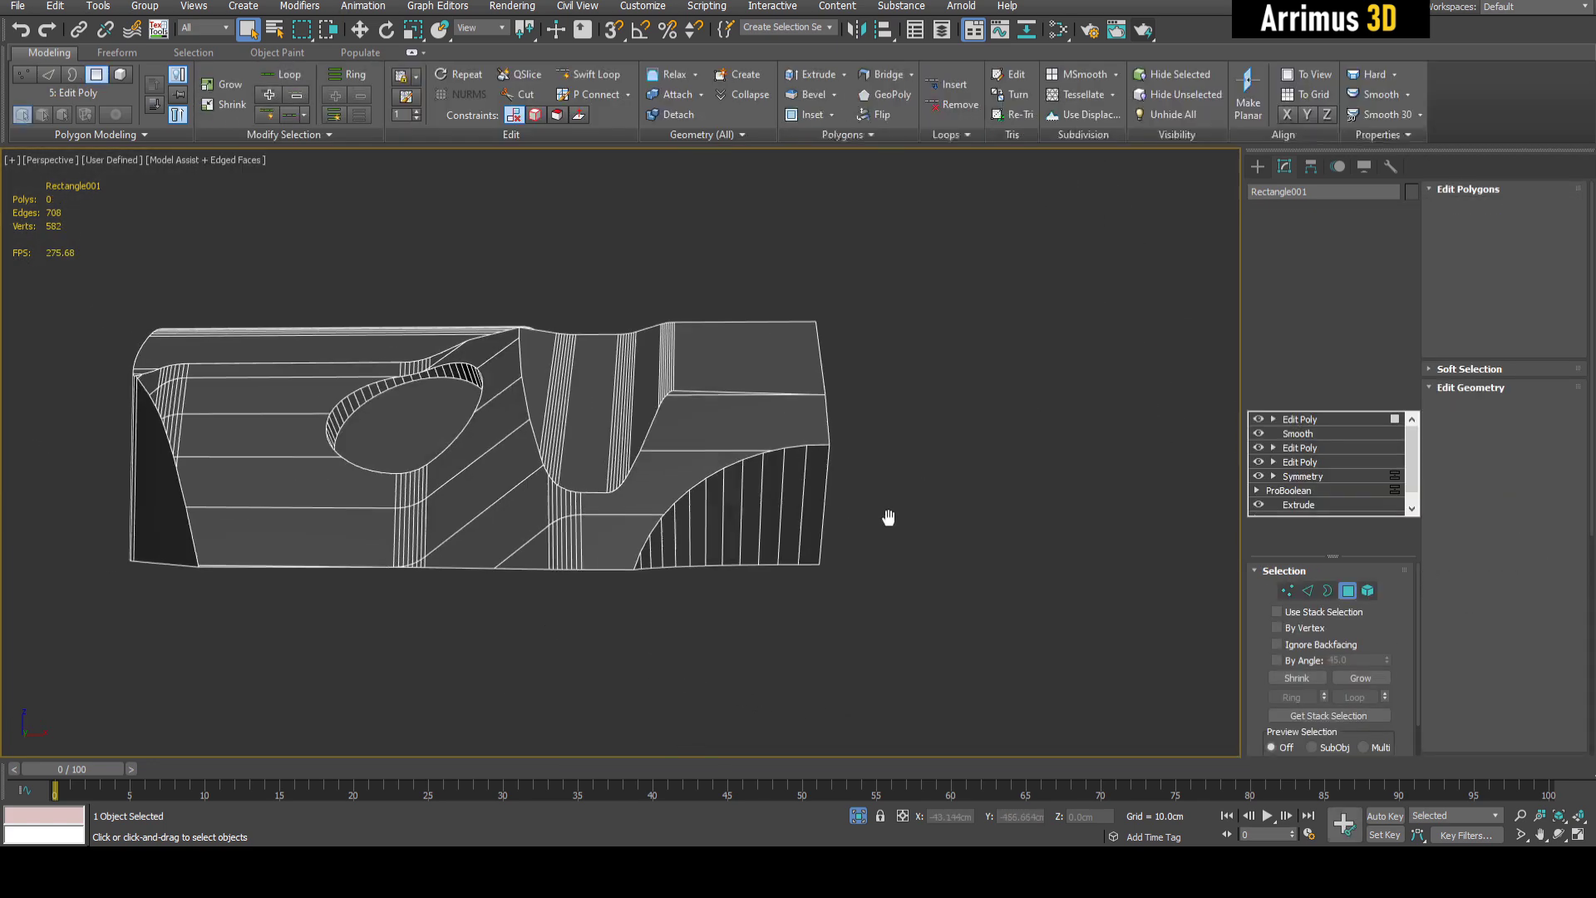
{"action": "scroll", "coordinate": [1133, 615], "scroll_direction": "up", "scroll_amount": 8}
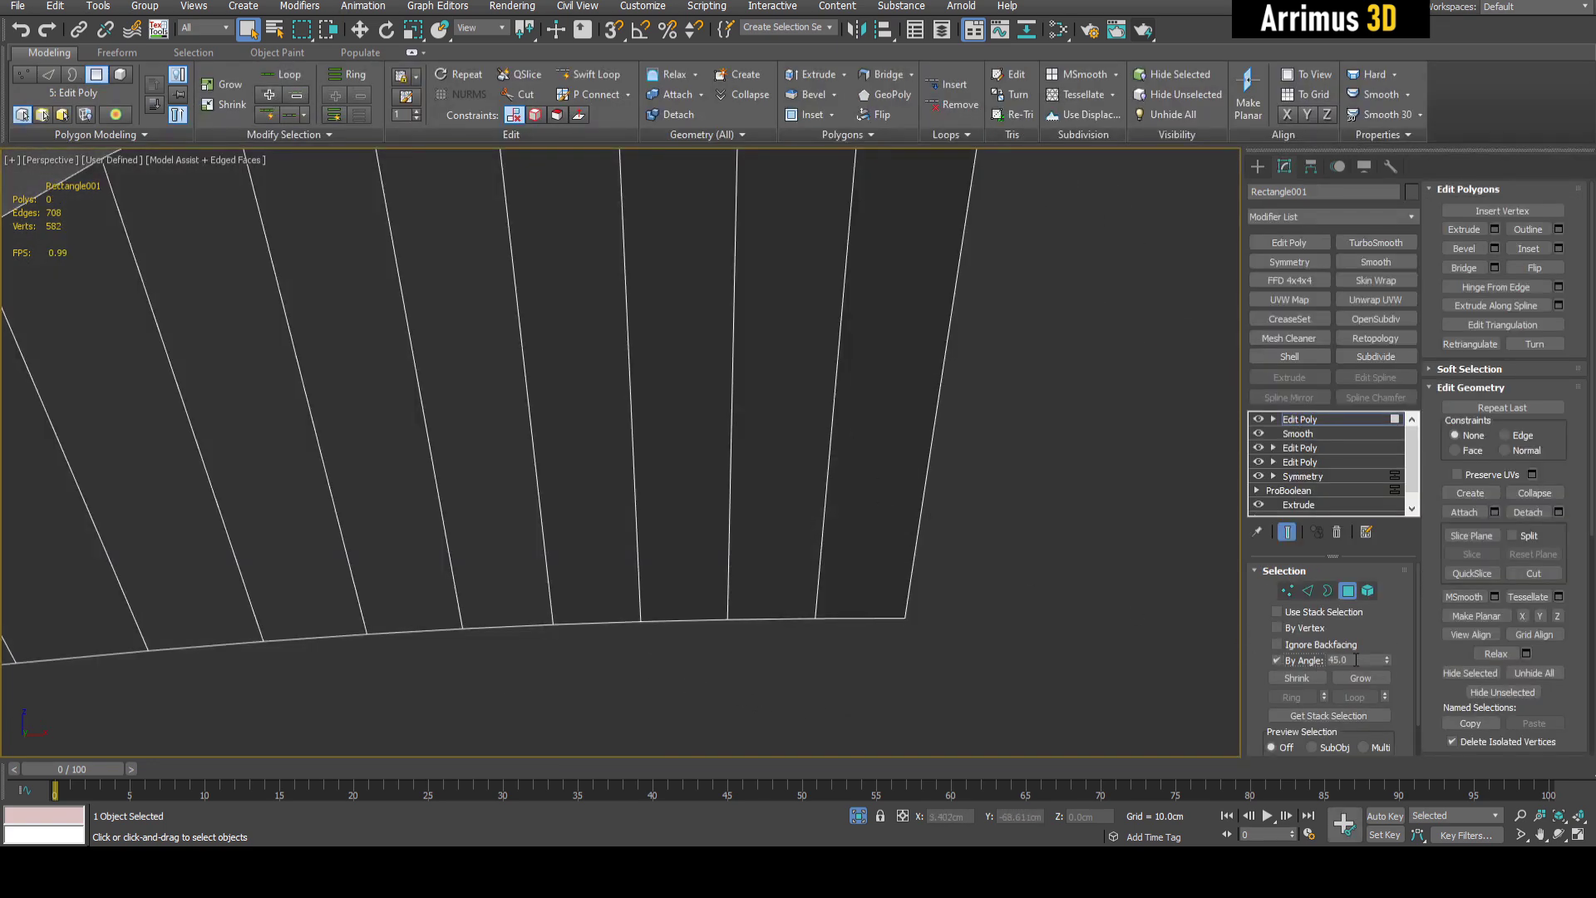
{"action": "scroll", "coordinate": [1032, 578], "scroll_direction": "down", "scroll_amount": 7}
{"action": "type", "text": "5"}
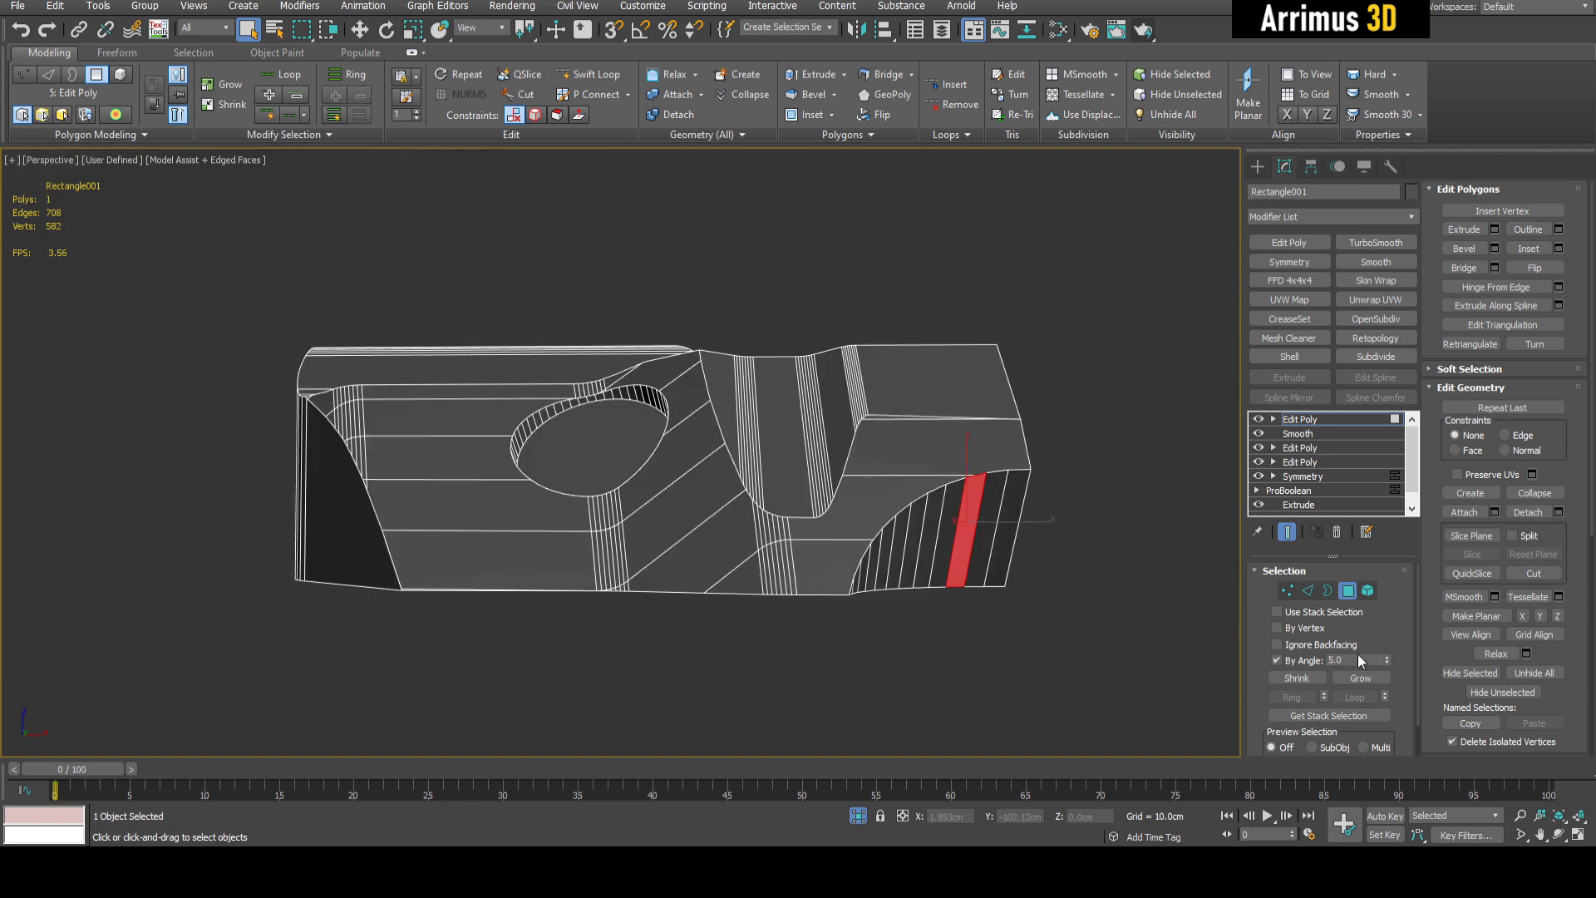
{"action": "double_click", "coordinate": [1358, 660]}
{"action": "type", "text": "25"}
{"action": "left_click", "coordinate": [991, 522]}
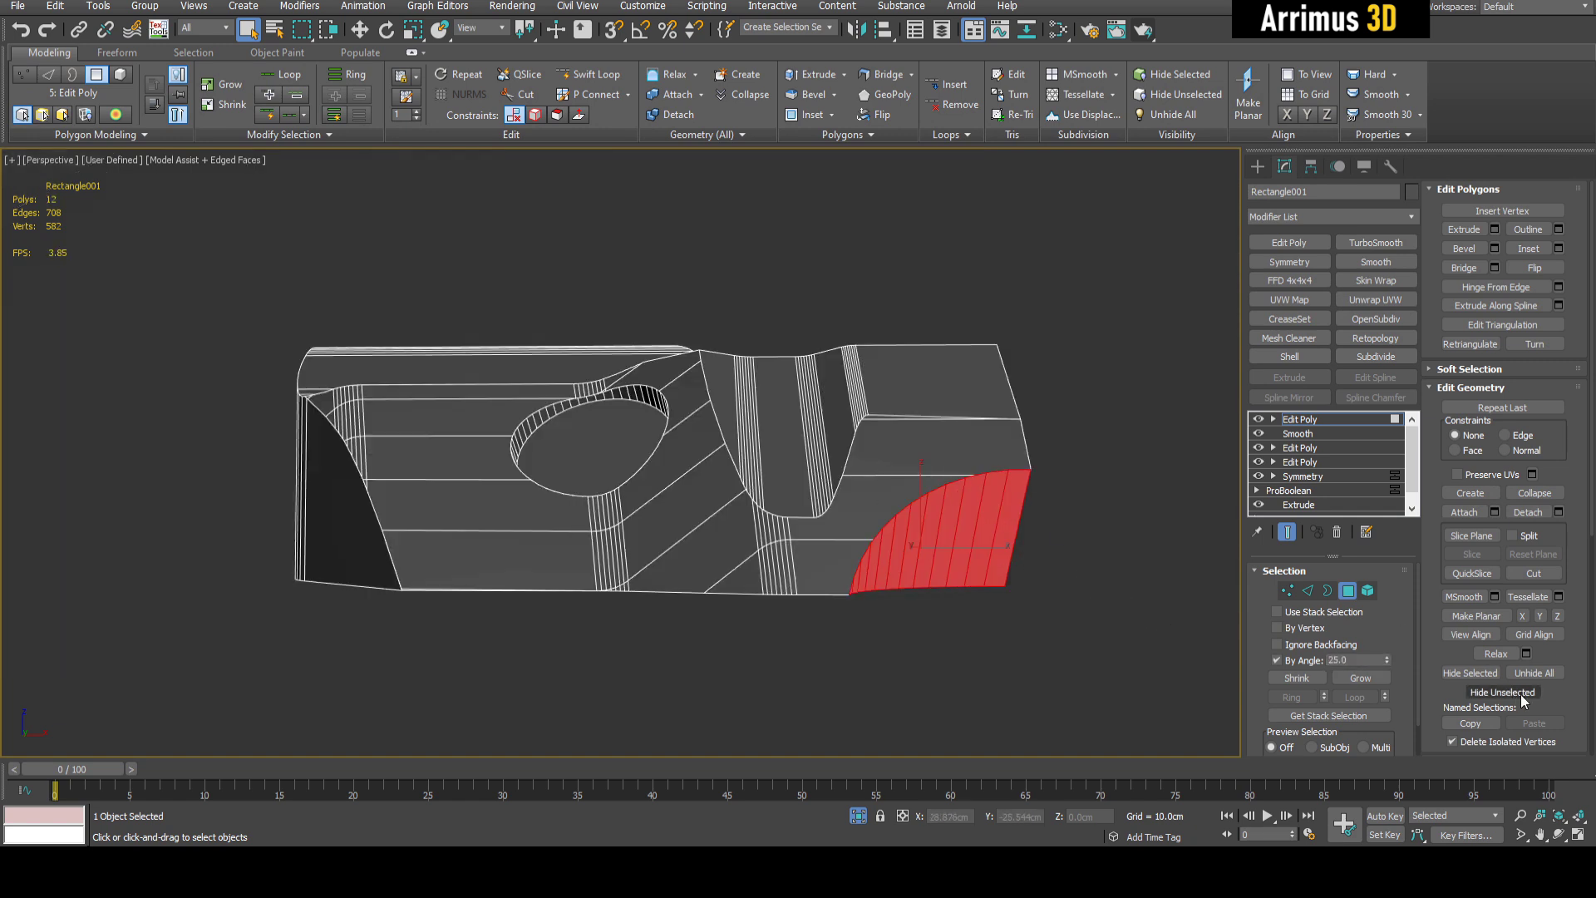
{"action": "scroll", "coordinate": [1526, 701], "scroll_direction": "down", "scroll_amount": 5}
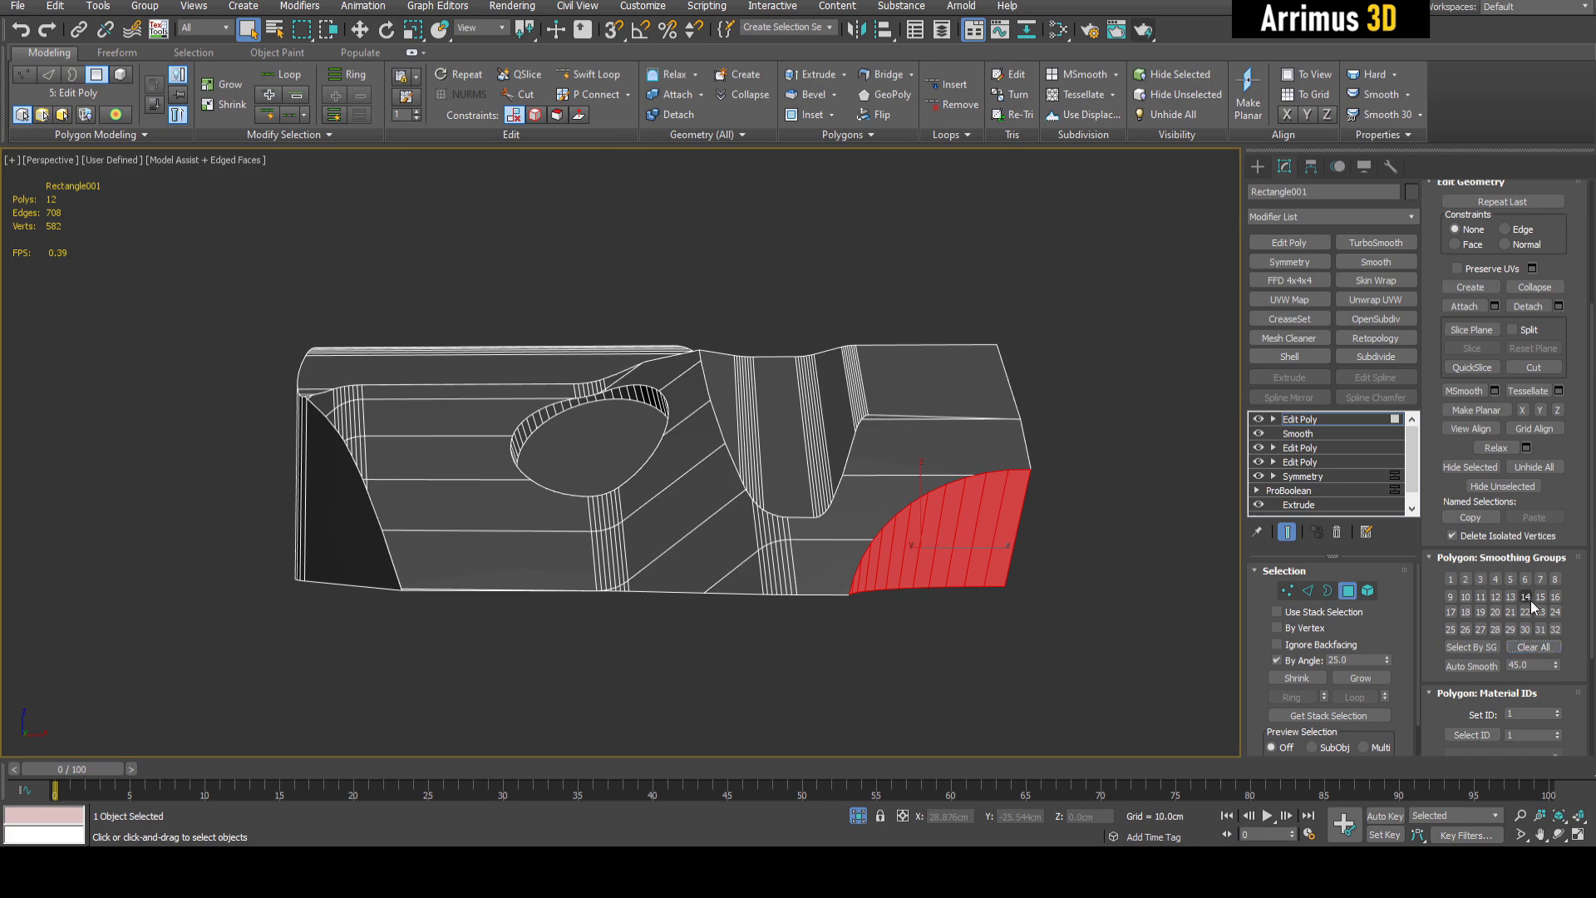
{"action": "left_click", "coordinate": [919, 343]}
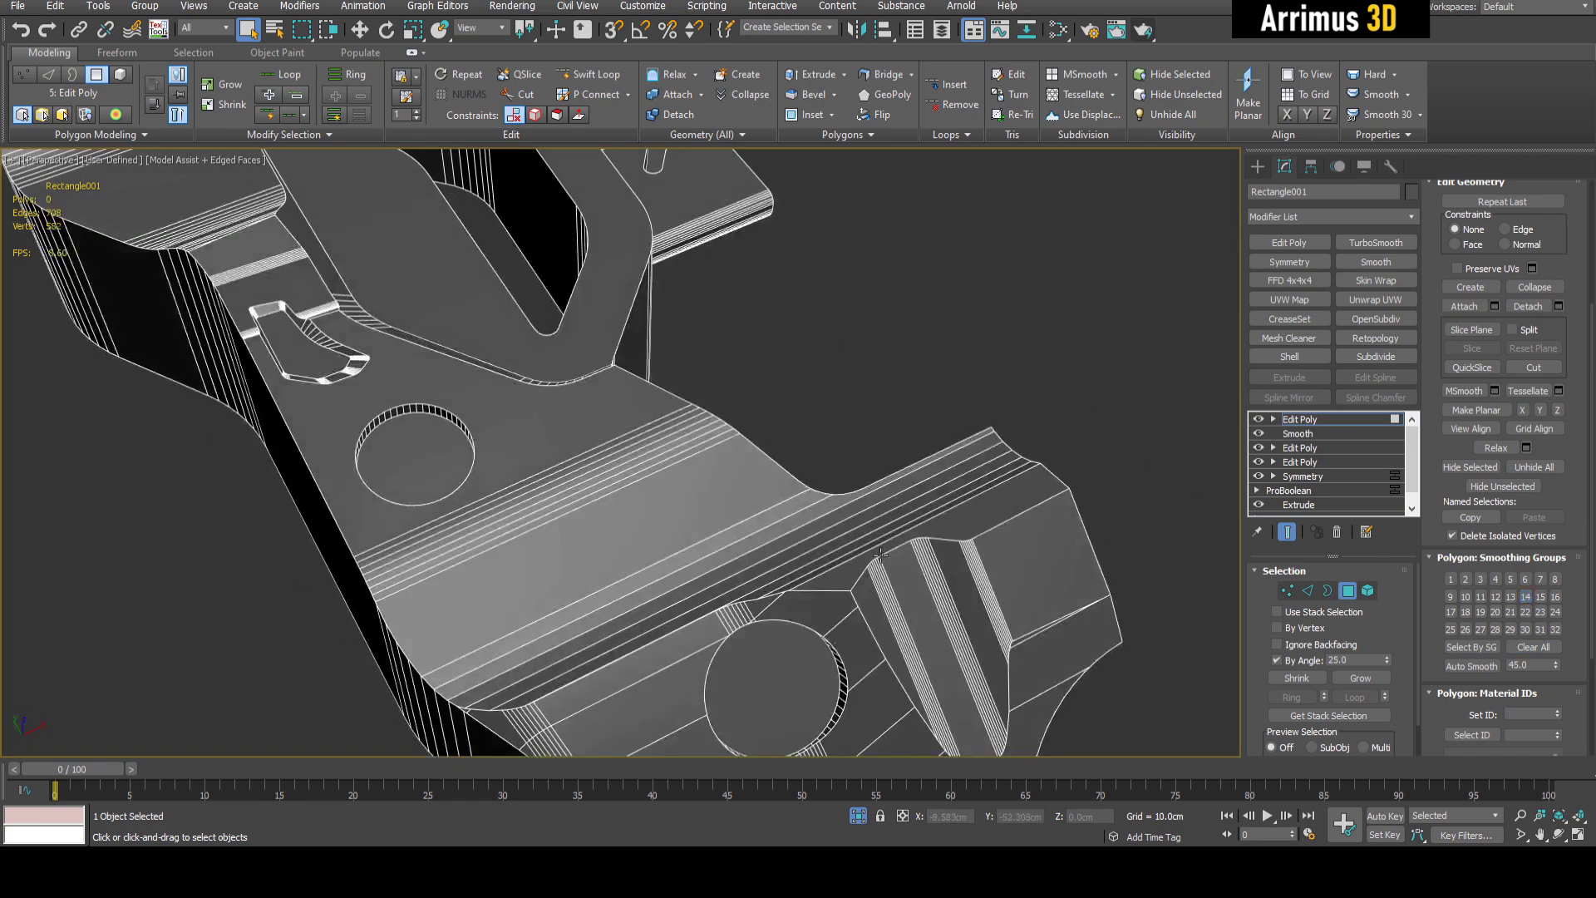
Select the polygon regions along the outer end's ridge and inspect their shading with edges hidden
{"action": "key", "text": "F4"}
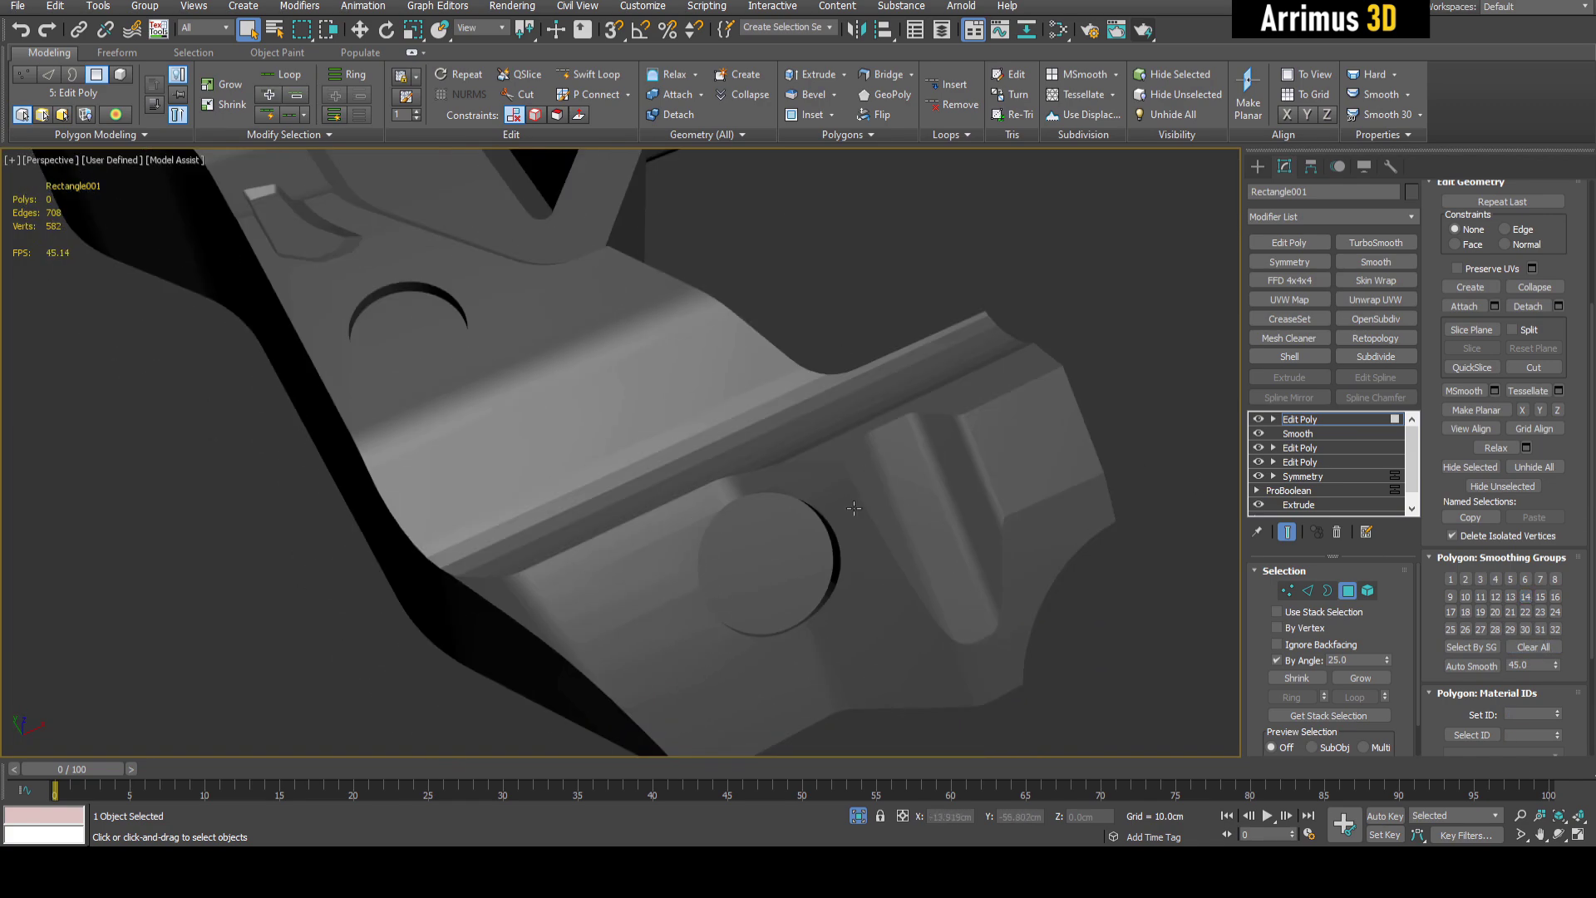
{"action": "scroll", "coordinate": [854, 399], "scroll_direction": "up", "scroll_amount": 4}
{"action": "key", "text": "F4"}
{"action": "left_click", "coordinate": [853, 400]}
{"action": "scroll", "coordinate": [806, 405], "scroll_direction": "down", "scroll_amount": 2}
{"action": "middle_click_drag", "start_coordinate": [810, 412], "coordinate": [997, 475]}
{"action": "left_click", "coordinate": [997, 475], "text": "ctrl"}
{"action": "scroll", "coordinate": [856, 437], "scroll_direction": "down", "scroll_amount": 2}
{"action": "middle_click_drag", "start_coordinate": [857, 437], "coordinate": [1010, 504]}
Set the By Angle selection limit to 15, refine the polygon selection, and assign smoothing group 15
{"action": "left_click", "coordinate": [1318, 658]}
{"action": "type", "text": "15"}
{"action": "key", "text": "Return"}
{"action": "scroll", "coordinate": [570, 451], "scroll_direction": "up", "scroll_amount": 3}
{"action": "middle_click_drag", "start_coordinate": [623, 427], "coordinate": [546, 369], "text": "alt"}
{"action": "scroll", "coordinate": [546, 369], "scroll_direction": "up", "scroll_amount": 3}
{"action": "left_click", "coordinate": [661, 435], "text": "alt"}
{"action": "middle_click_drag", "start_coordinate": [661, 435], "coordinate": [748, 407], "text": "alt"}
{"action": "scroll", "coordinate": [748, 406], "scroll_direction": "down", "scroll_amount": 3}
{"action": "middle_click_drag", "start_coordinate": [1028, 489], "coordinate": [964, 504]}
{"action": "left_click", "coordinate": [1541, 598]}
{"action": "left_click", "coordinate": [1347, 590]}
Inspect the ridge shading with edges hidden and turn off By Angle polygon selection
{"action": "middle_click_drag", "start_coordinate": [981, 432], "coordinate": [878, 427], "text": "alt"}
{"action": "key", "text": "F4"}
{"action": "scroll", "coordinate": [878, 432], "scroll_direction": "down", "scroll_amount": 3}
{"action": "middle_click_drag", "start_coordinate": [980, 462], "coordinate": [1002, 475]}
{"action": "scroll", "coordinate": [1002, 475], "scroll_direction": "up", "scroll_amount": 6}
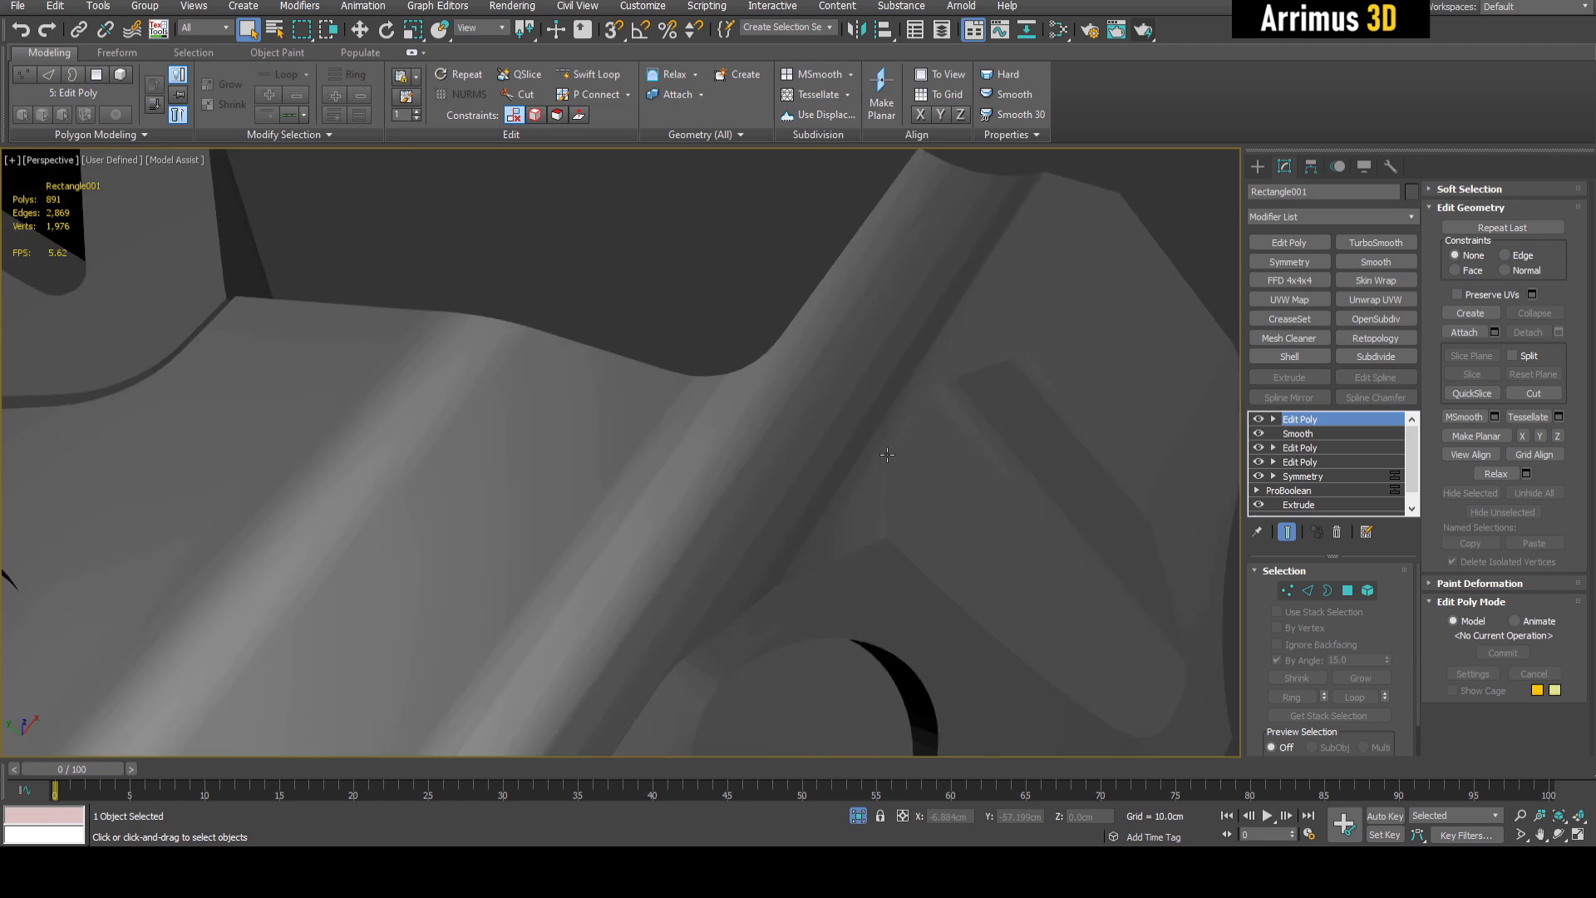
{"action": "key", "text": "F4"}
{"action": "key", "text": "4"}
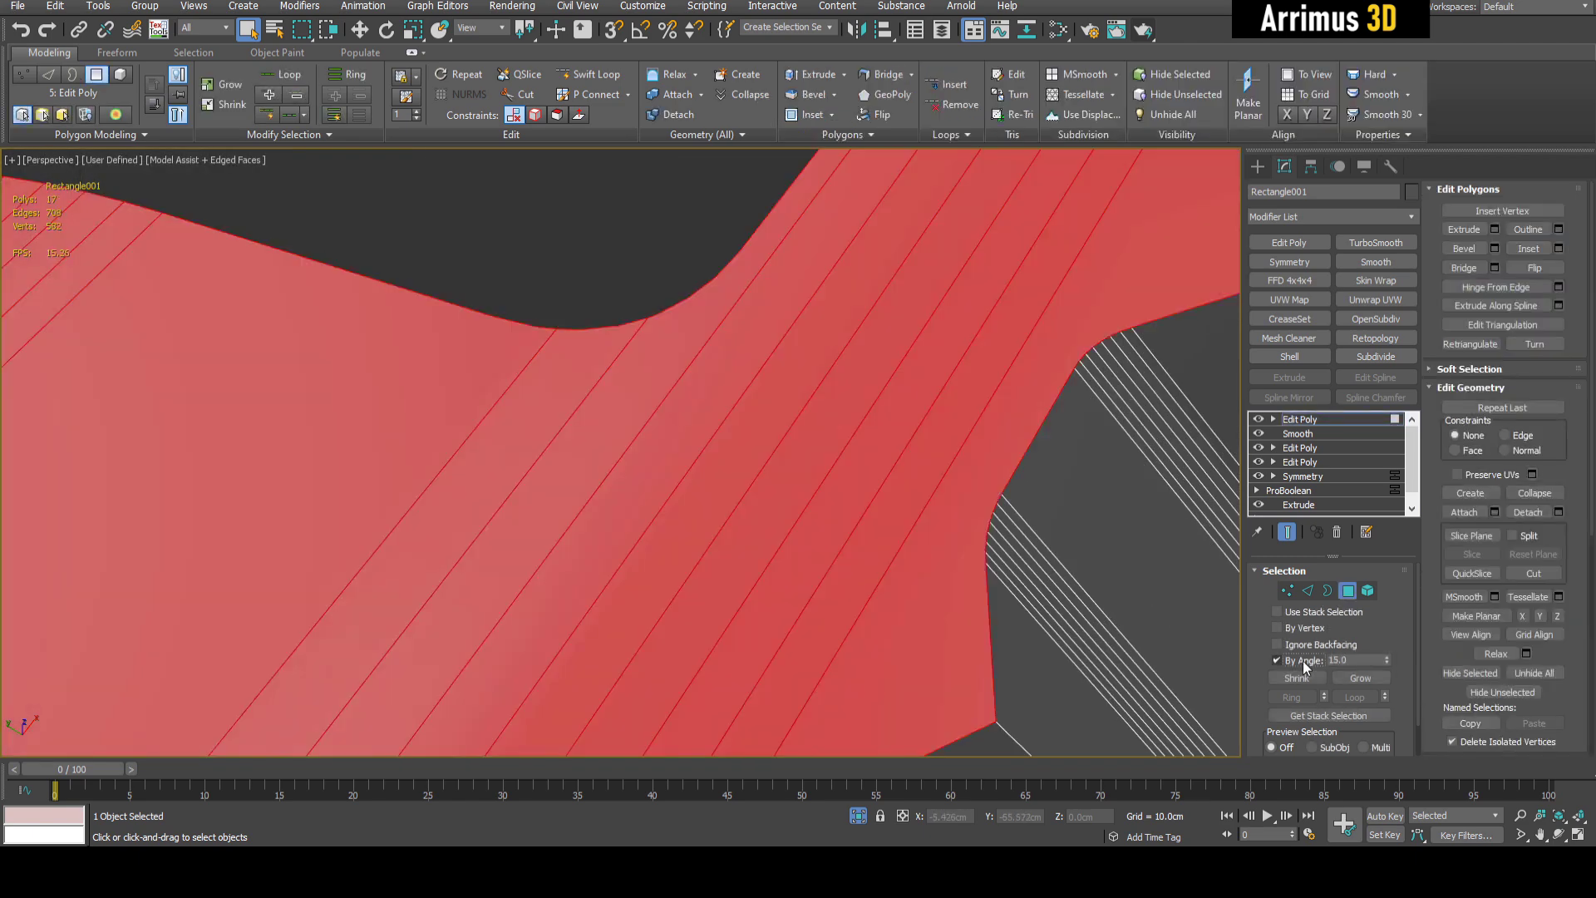
{"action": "left_click", "coordinate": [1299, 660]}
{"action": "left_click", "coordinate": [998, 439]}
{"action": "left_click_drag", "start_coordinate": [1550, 701], "coordinate": [1563, 428]}
Check the smoothing groups of the individual polygon strips along the ridge above the round recess
{"action": "left_click", "coordinate": [842, 330]}
{"action": "left_click", "coordinate": [842, 331]}
{"action": "left_click", "coordinate": [784, 294]}
{"action": "left_click", "coordinate": [740, 267]}
{"action": "left_click", "coordinate": [706, 245]}
{"action": "scroll", "coordinate": [705, 245], "scroll_direction": "down", "scroll_amount": 7}
{"action": "scroll", "coordinate": [708, 249], "scroll_direction": "up", "scroll_amount": 3}
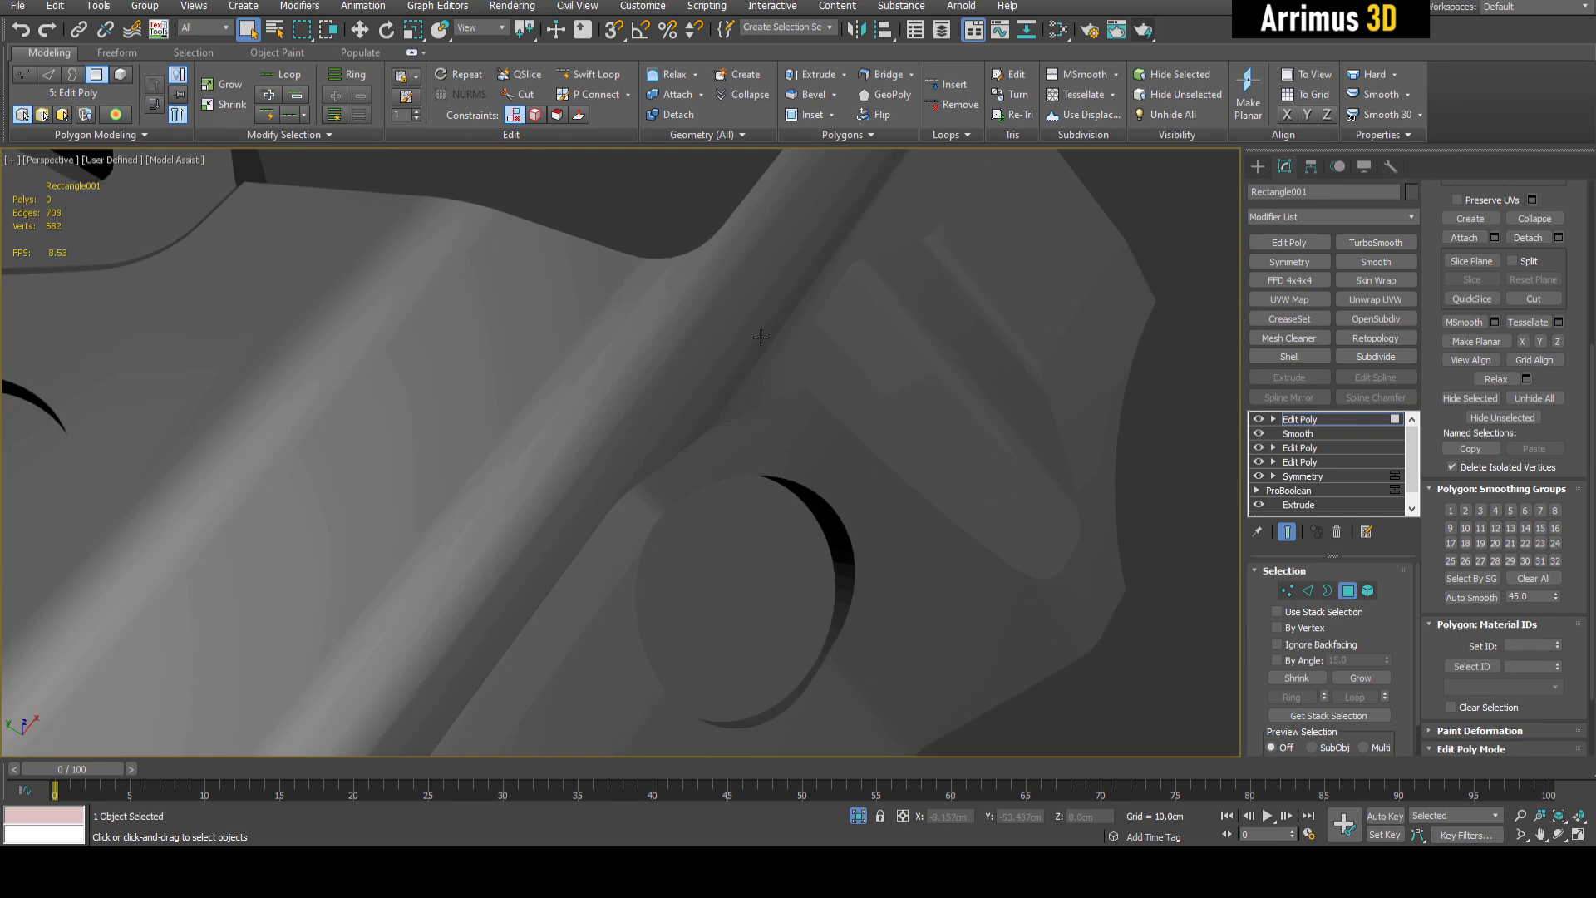
{"action": "middle_click_drag", "start_coordinate": [746, 351], "coordinate": [826, 408]}
{"action": "scroll", "coordinate": [826, 408], "scroll_direction": "up", "scroll_amount": 2}
{"action": "left_click", "coordinate": [796, 397]}
{"action": "left_click", "coordinate": [846, 423]}
{"action": "key", "text": "F4"}
{"action": "key", "text": "F4"}
{"action": "key", "text": "F4"}
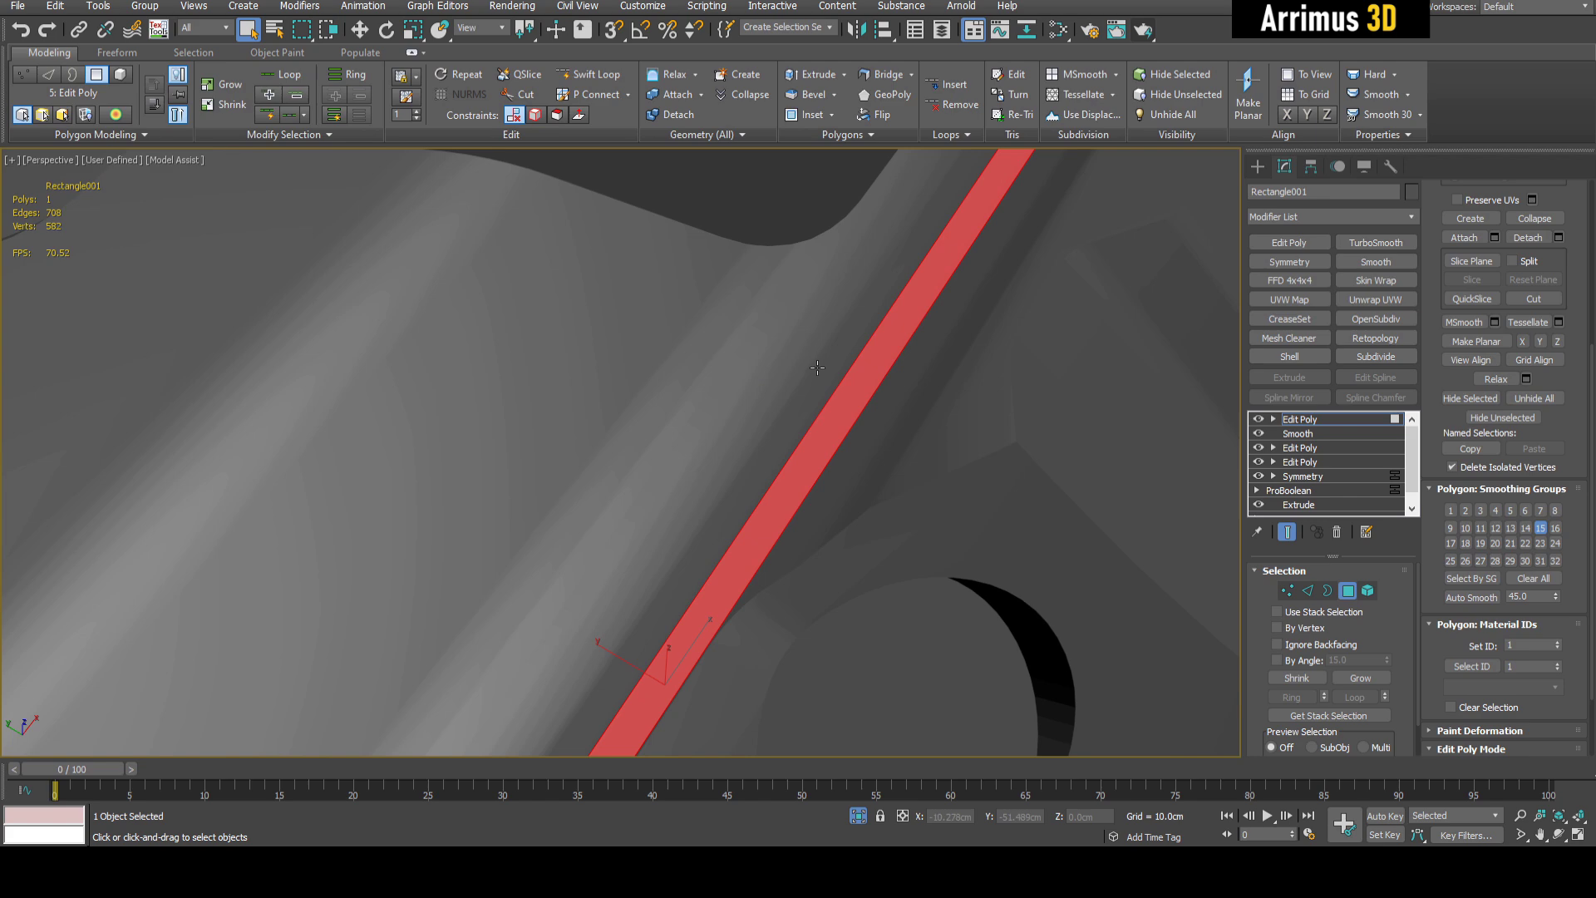
{"action": "left_click", "coordinate": [800, 217]}
Examine the smoothed part with and without its edges displayed, leaving polygon editing
{"action": "middle_click_drag", "start_coordinate": [800, 217], "coordinate": [756, 335]}
{"action": "key", "text": "F4"}
{"action": "key", "text": "F4"}
{"action": "scroll", "coordinate": [912, 416], "scroll_direction": "down", "scroll_amount": 3}
{"action": "middle_click_drag", "start_coordinate": [936, 436], "coordinate": [854, 466], "text": "alt"}
{"action": "key", "text": "F4"}
{"action": "key", "text": "F4"}
{"action": "scroll", "coordinate": [873, 491], "scroll_direction": "down", "scroll_amount": 2}
{"action": "key", "text": "4"}
{"action": "key", "text": "F4"}
{"action": "scroll", "coordinate": [922, 468], "scroll_direction": "down", "scroll_amount": 2}
{"action": "key", "text": "F4"}
{"action": "key", "text": "F4"}
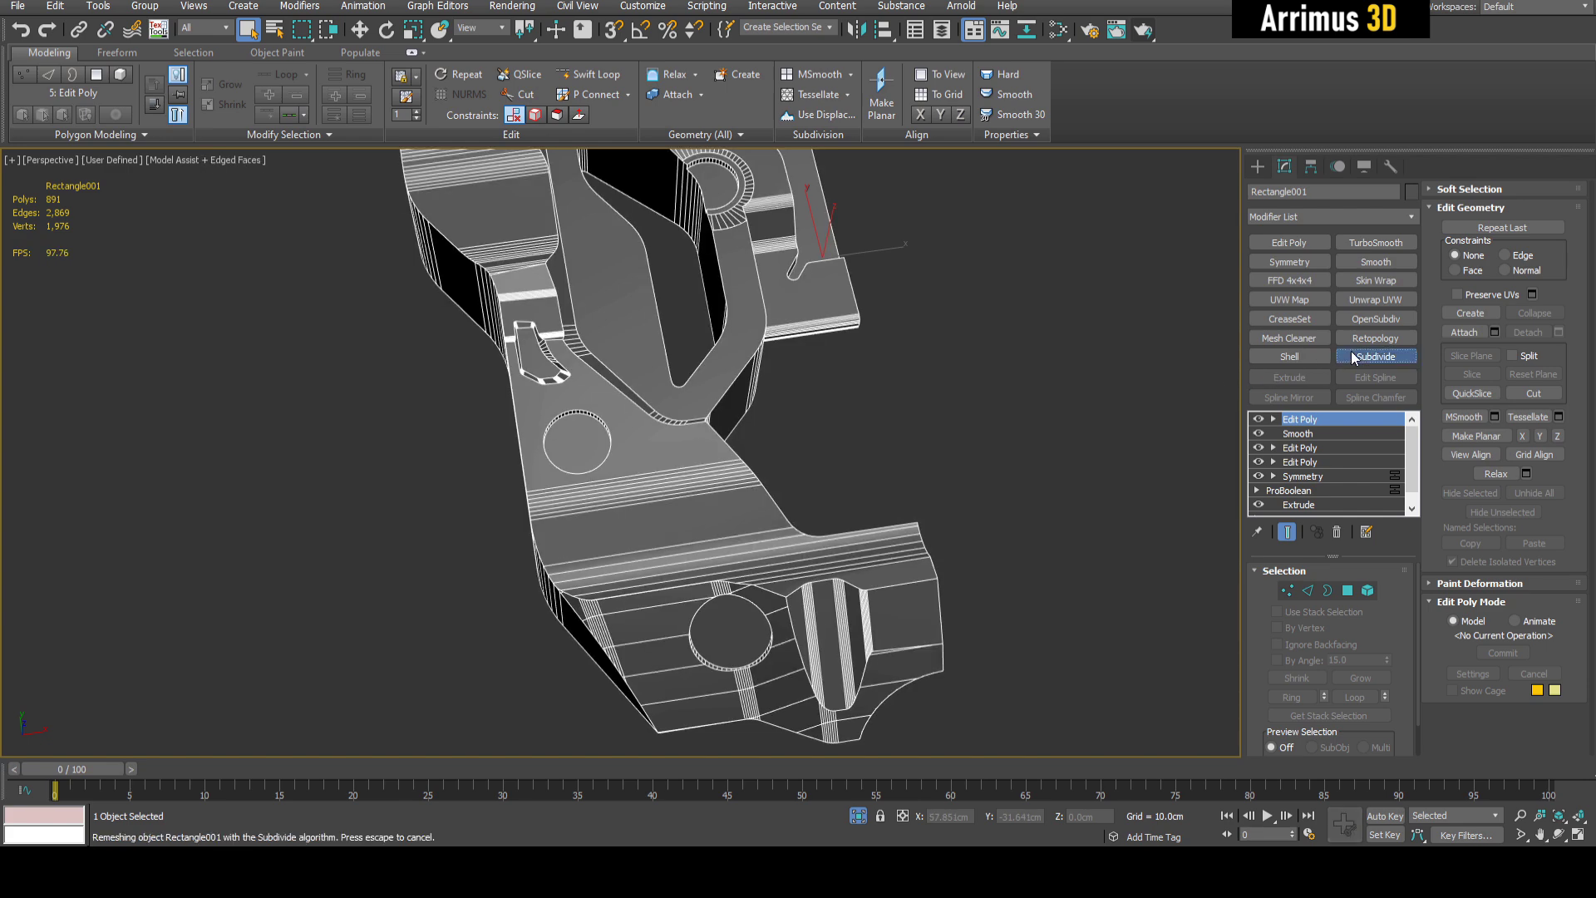
Add a Subdivide modifier to the part and compare the remeshed surface with edges shown and hidden
{"action": "left_click", "coordinate": [1347, 359]}
{"action": "key", "text": "F4"}
{"action": "key", "text": "F4"}
{"action": "key", "text": "F4"}
{"action": "middle_click_drag", "start_coordinate": [995, 424], "coordinate": [935, 411]}
{"action": "key", "text": "F4"}
Add a Retopology modifier above Subdivide, using ReForm with Regularize at 0.7 and Anisotropy at 0.3
{"action": "scroll", "coordinate": [934, 412], "scroll_direction": "up", "scroll_amount": 3}
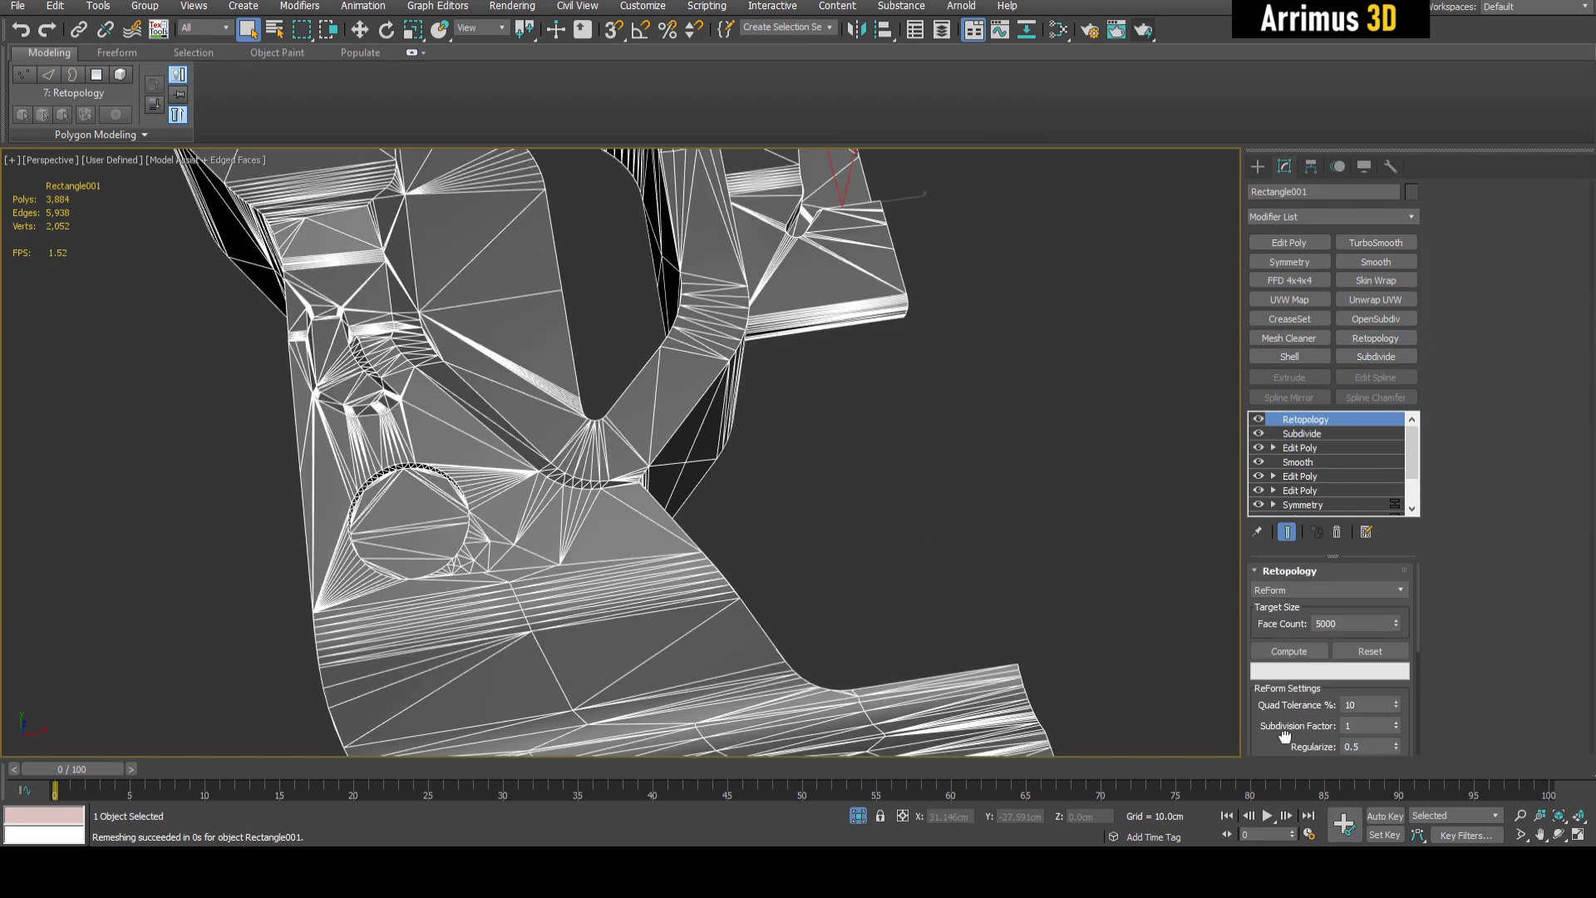
{"action": "left_click_drag", "start_coordinate": [1285, 735], "coordinate": [1363, 634]}
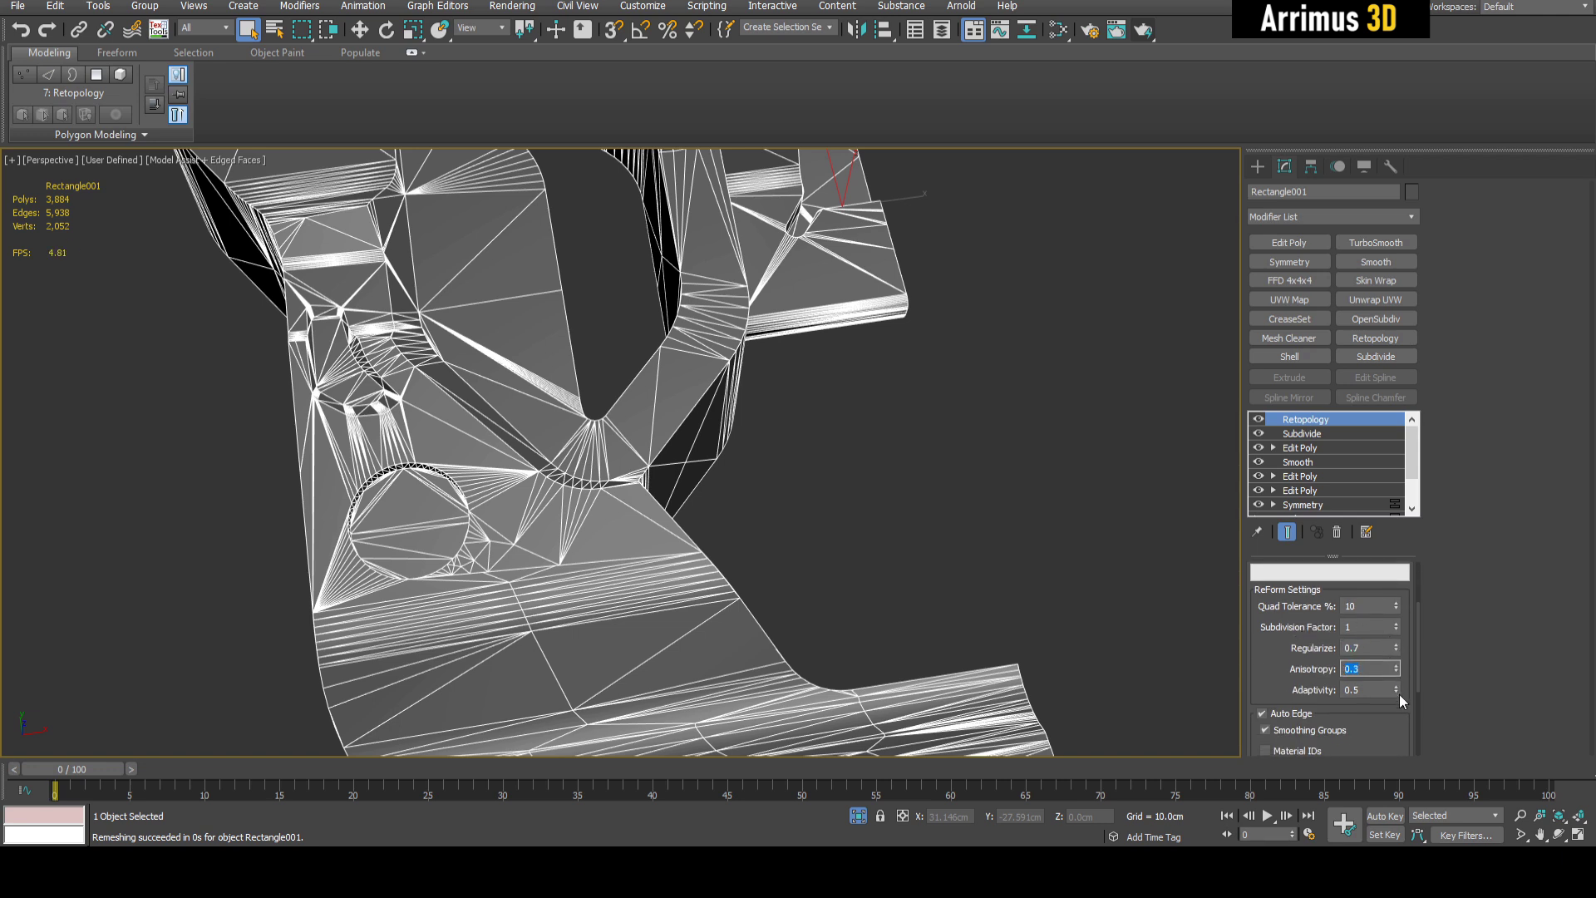
{"action": "scroll", "coordinate": [1310, 653], "scroll_direction": "up", "scroll_amount": 3}
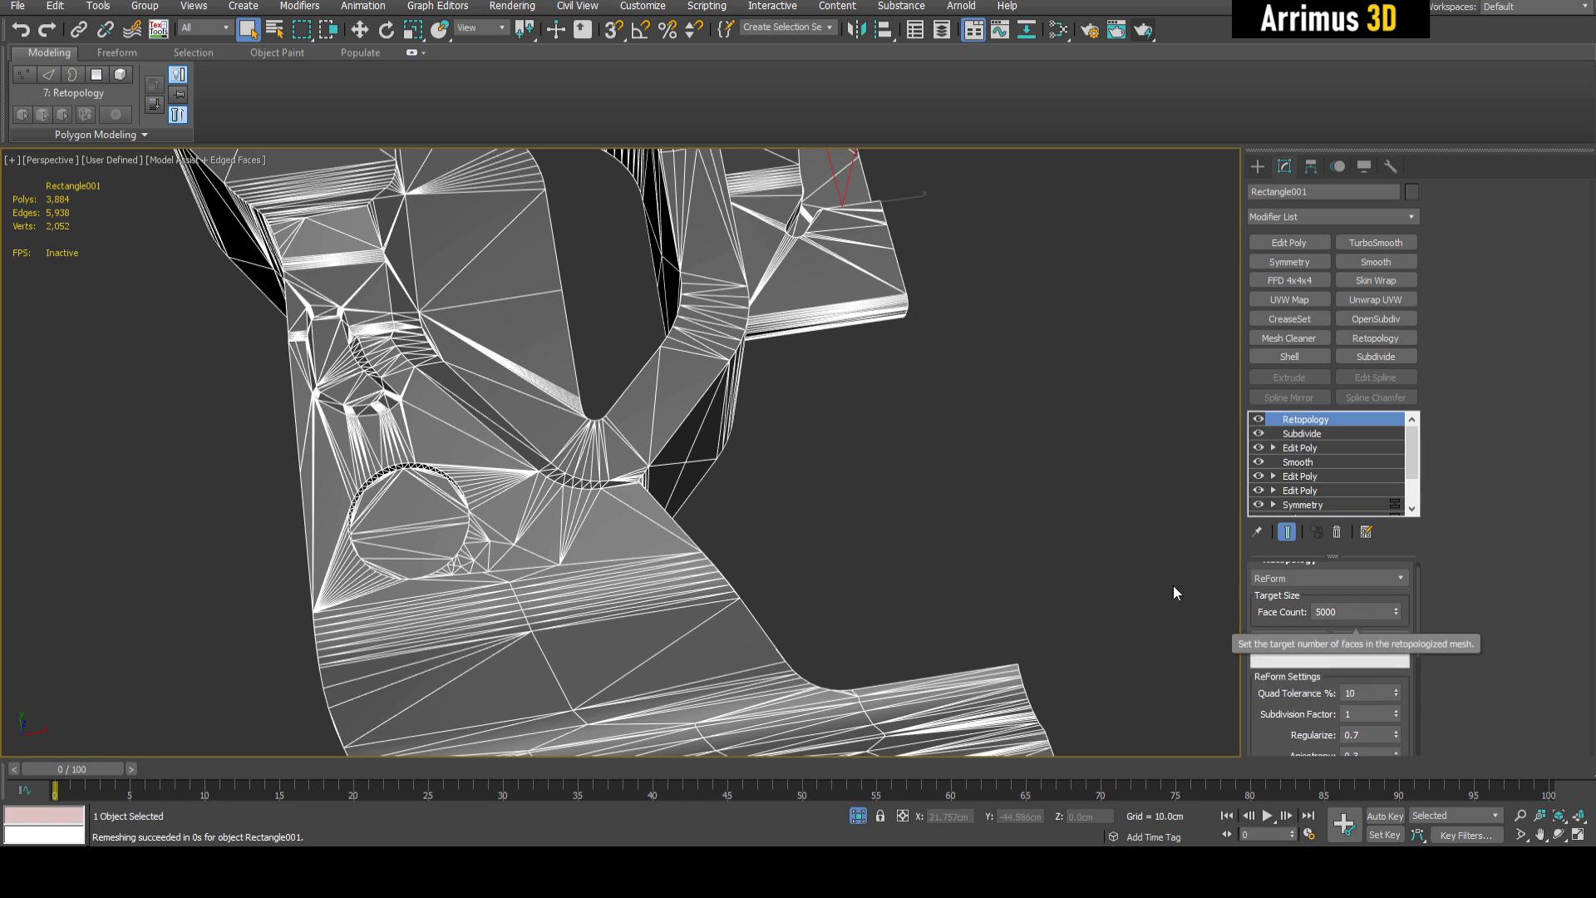
Enter a new target face count for the Retopology modifier and compute the remesh of the part
{"action": "middle_click_drag", "start_coordinate": [1100, 562], "coordinate": [1116, 629]}
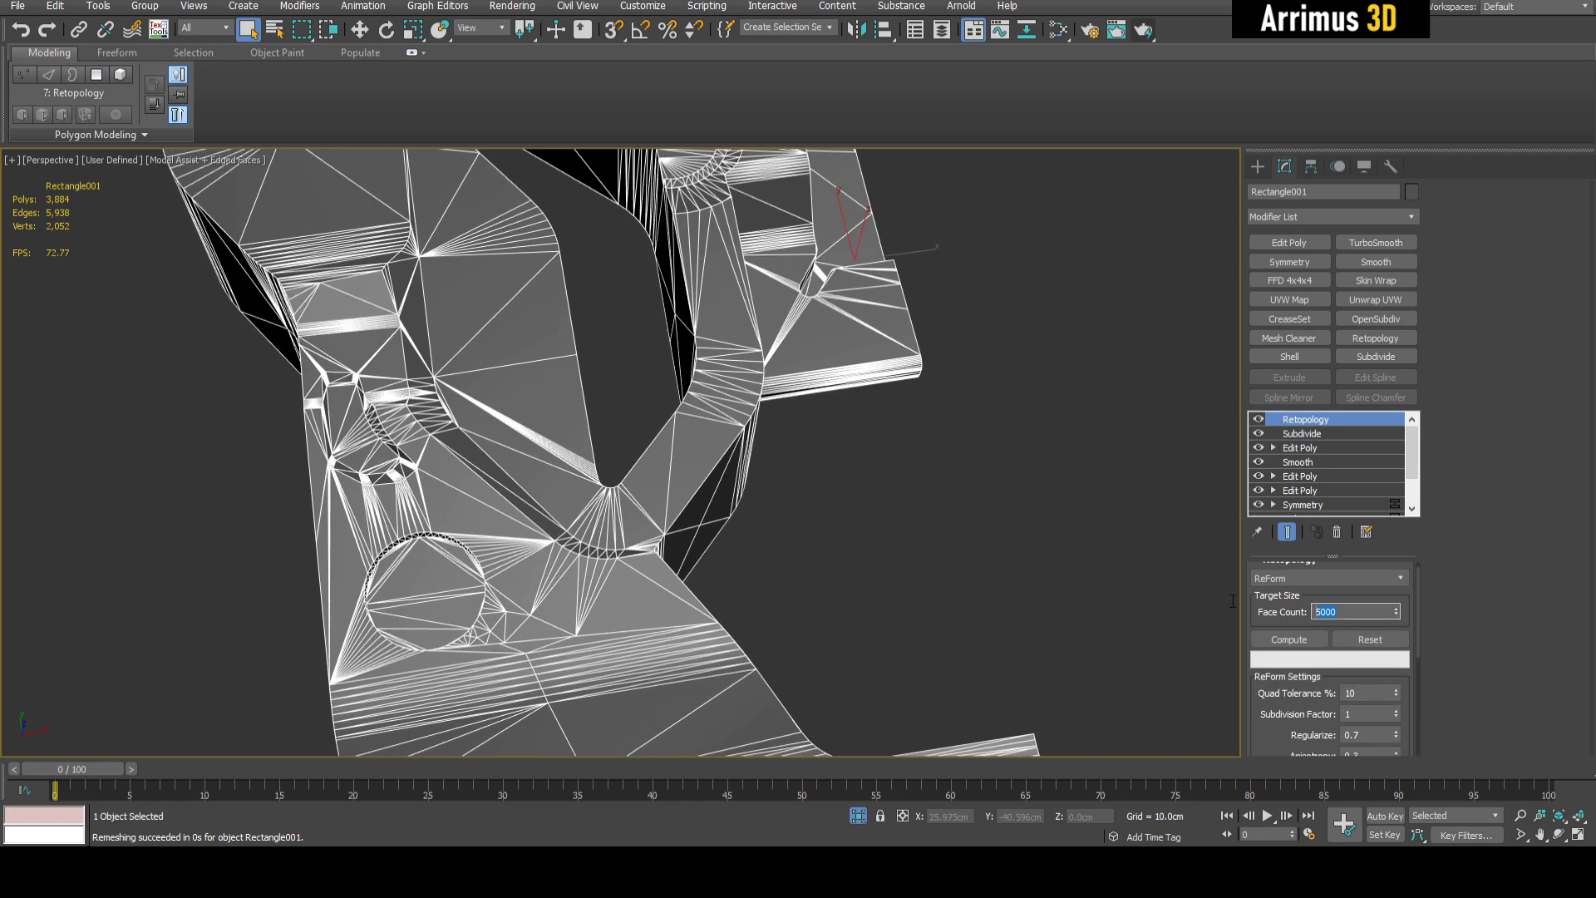
{"action": "type", "text": "000"}
{"action": "key", "text": "Return"}
{"action": "left_click", "coordinate": [1288, 639]}
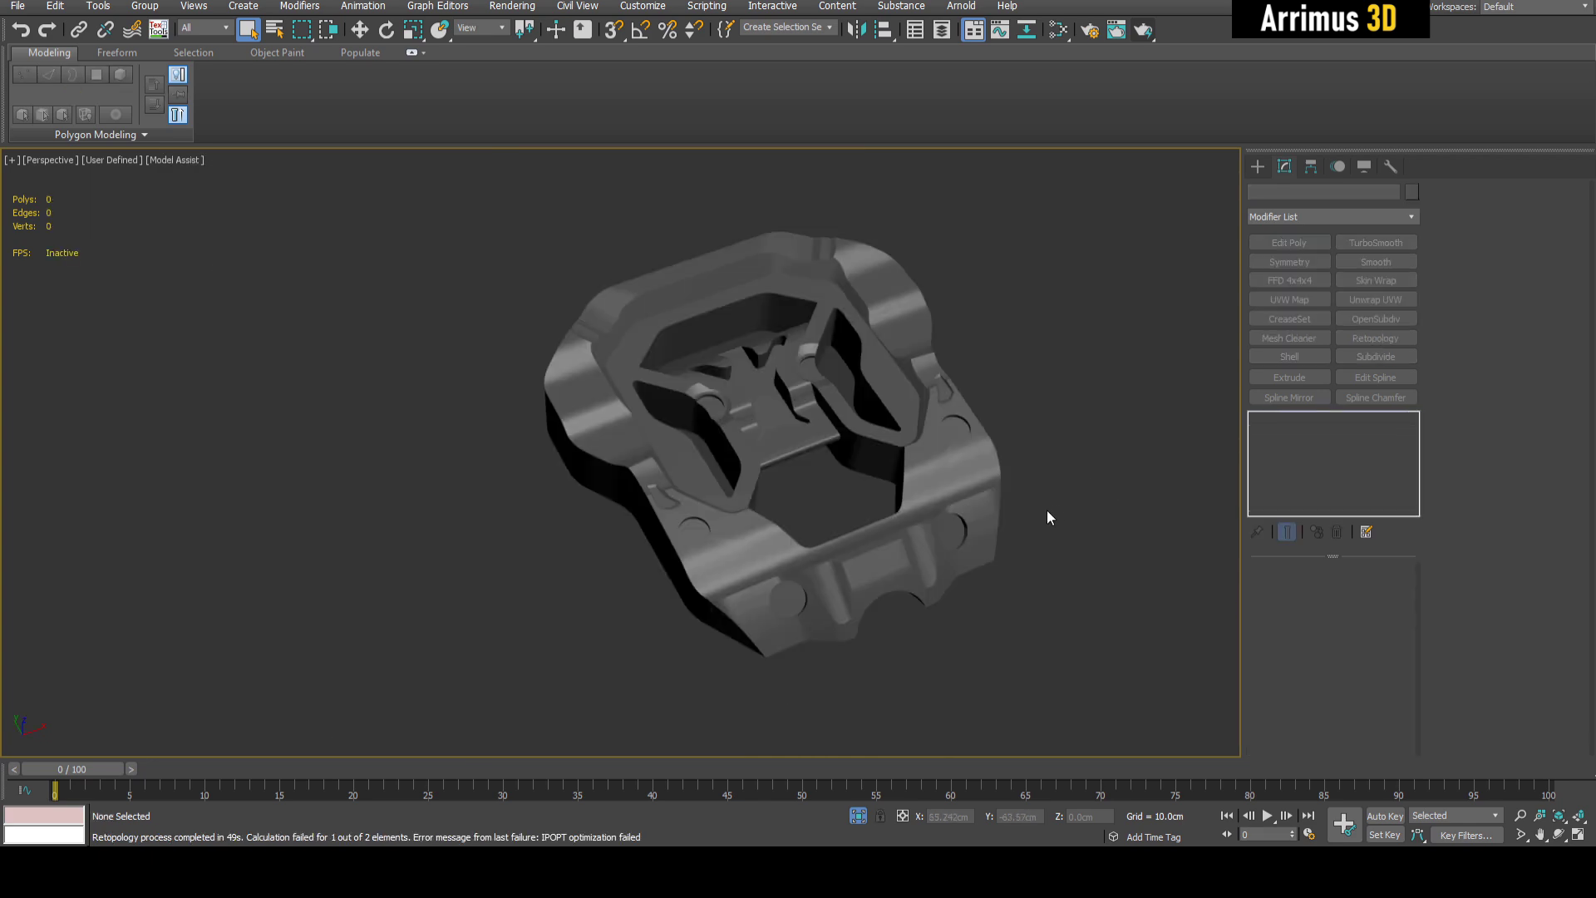
Examine the retopologized part up close with its edges displayed
{"action": "middle_click_drag", "start_coordinate": [1040, 516], "coordinate": [839, 484], "text": "alt"}
{"action": "scroll", "coordinate": [890, 512], "scroll_direction": "up", "scroll_amount": 4}
{"action": "middle_click_drag", "start_coordinate": [797, 409], "coordinate": [957, 513]}
{"action": "key", "text": "F4"}
Draw a closed line spline in a side view, stepping along the part's side and looping round below it
{"action": "key", "text": "l"}
{"action": "middle_click_drag", "start_coordinate": [875, 364], "coordinate": [1089, 540]}
{"action": "middle_click_drag", "start_coordinate": [1090, 540], "coordinate": [1084, 495]}
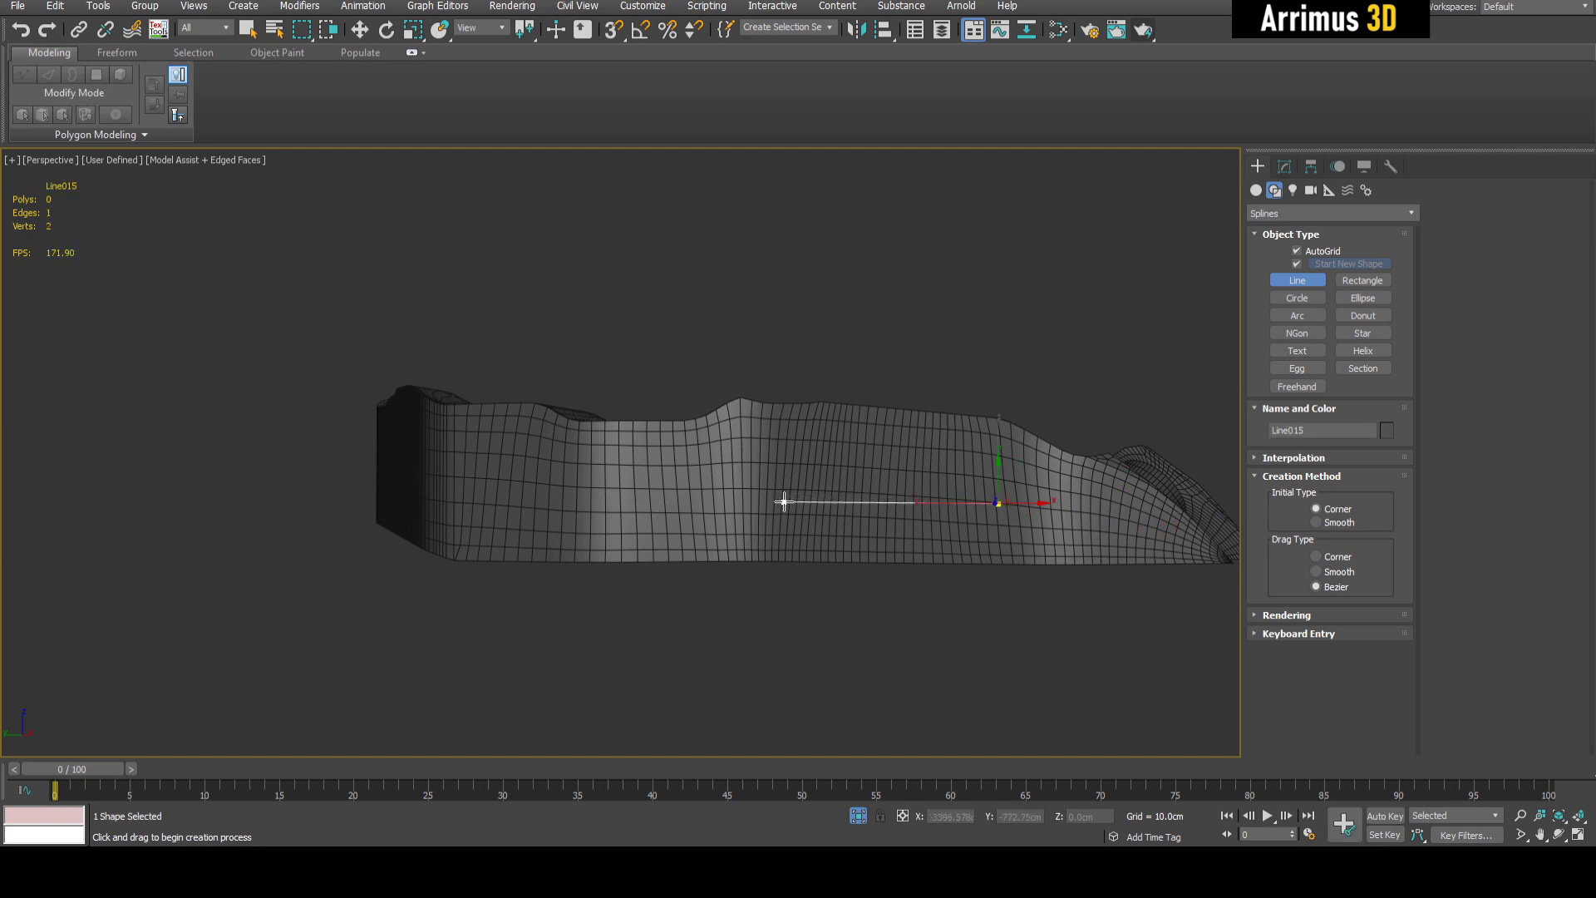
{"action": "left_click", "coordinate": [547, 523]}
{"action": "key", "text": "F3"}
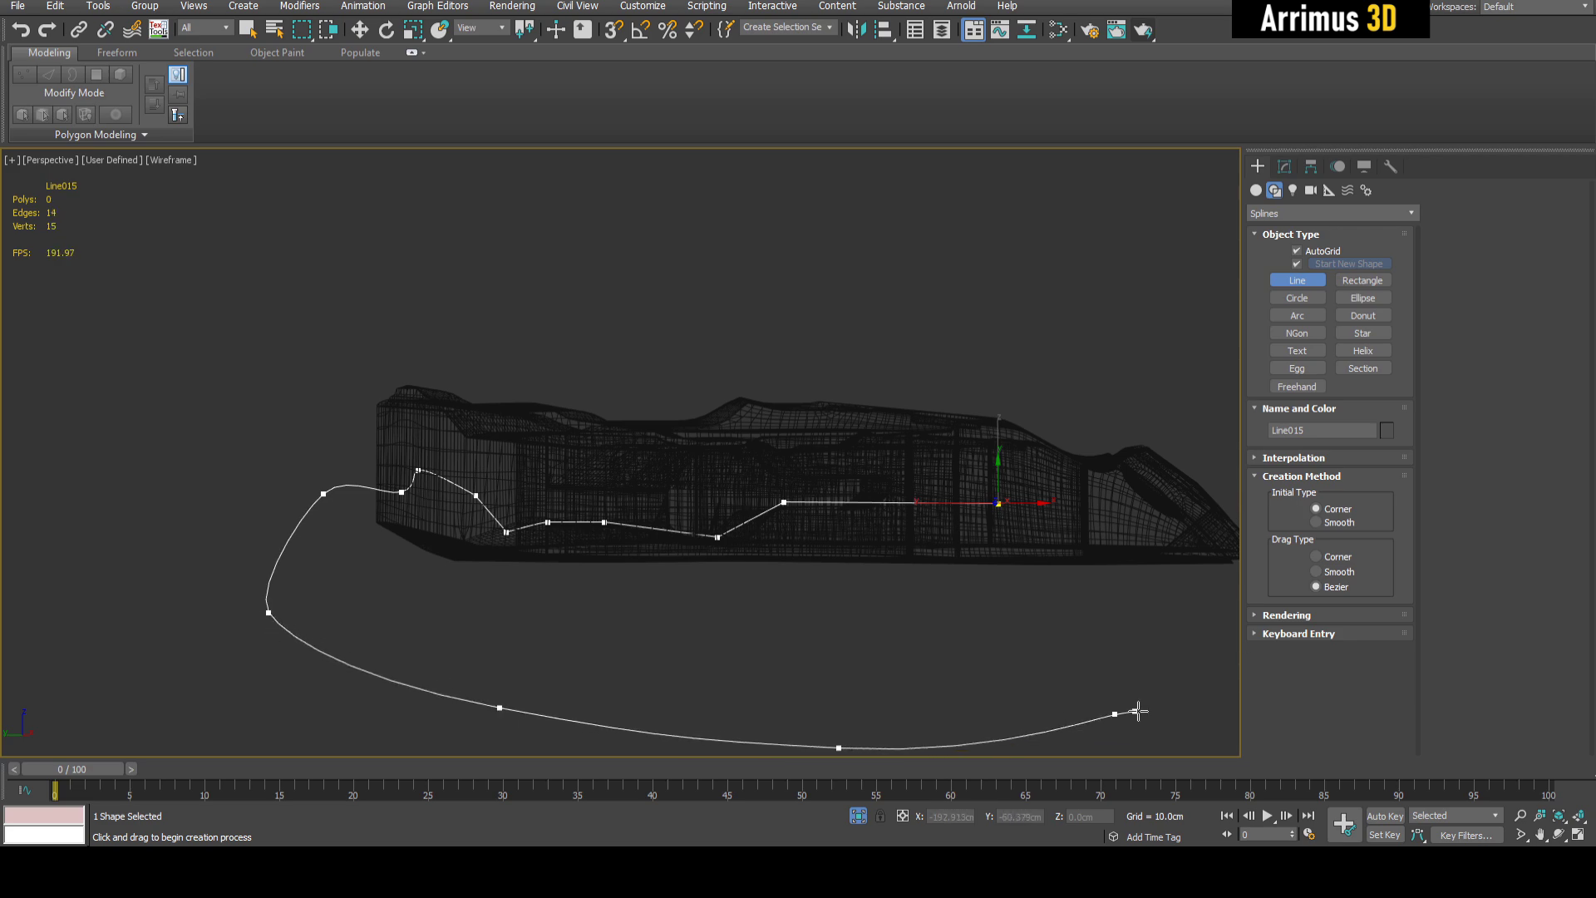
{"action": "left_click", "coordinate": [999, 506]}
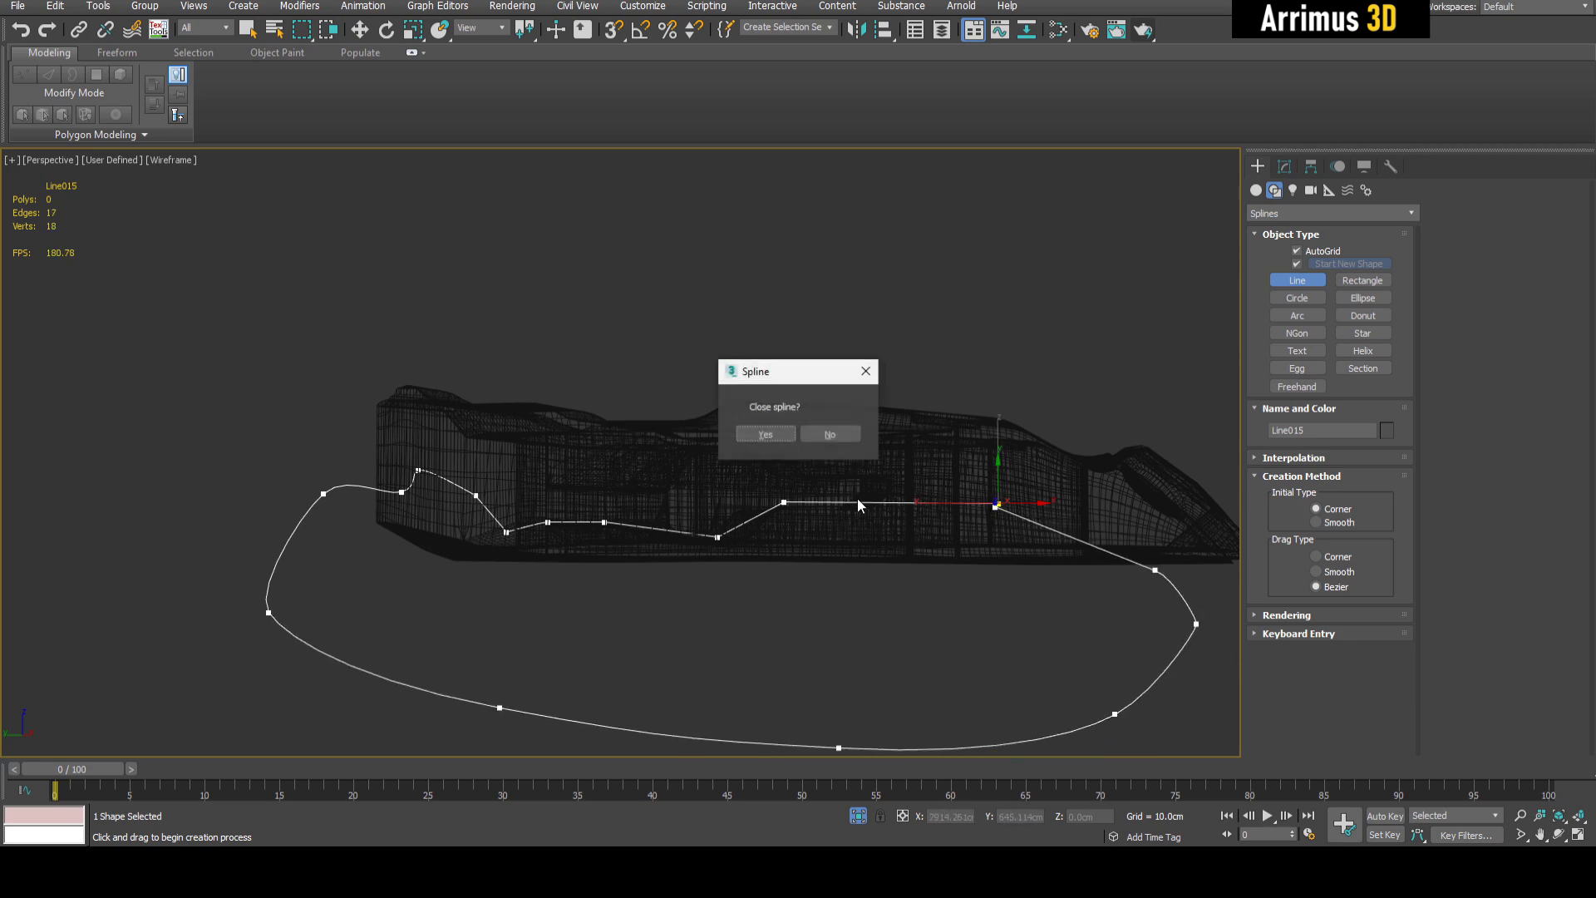
{"action": "left_click", "coordinate": [770, 436]}
Move the closed spline along X until it stands clear beside the part, restoring the shaded display with edges
{"action": "key", "text": "w"}
{"action": "middle_click_drag", "start_coordinate": [831, 438], "coordinate": [624, 557], "text": "alt"}
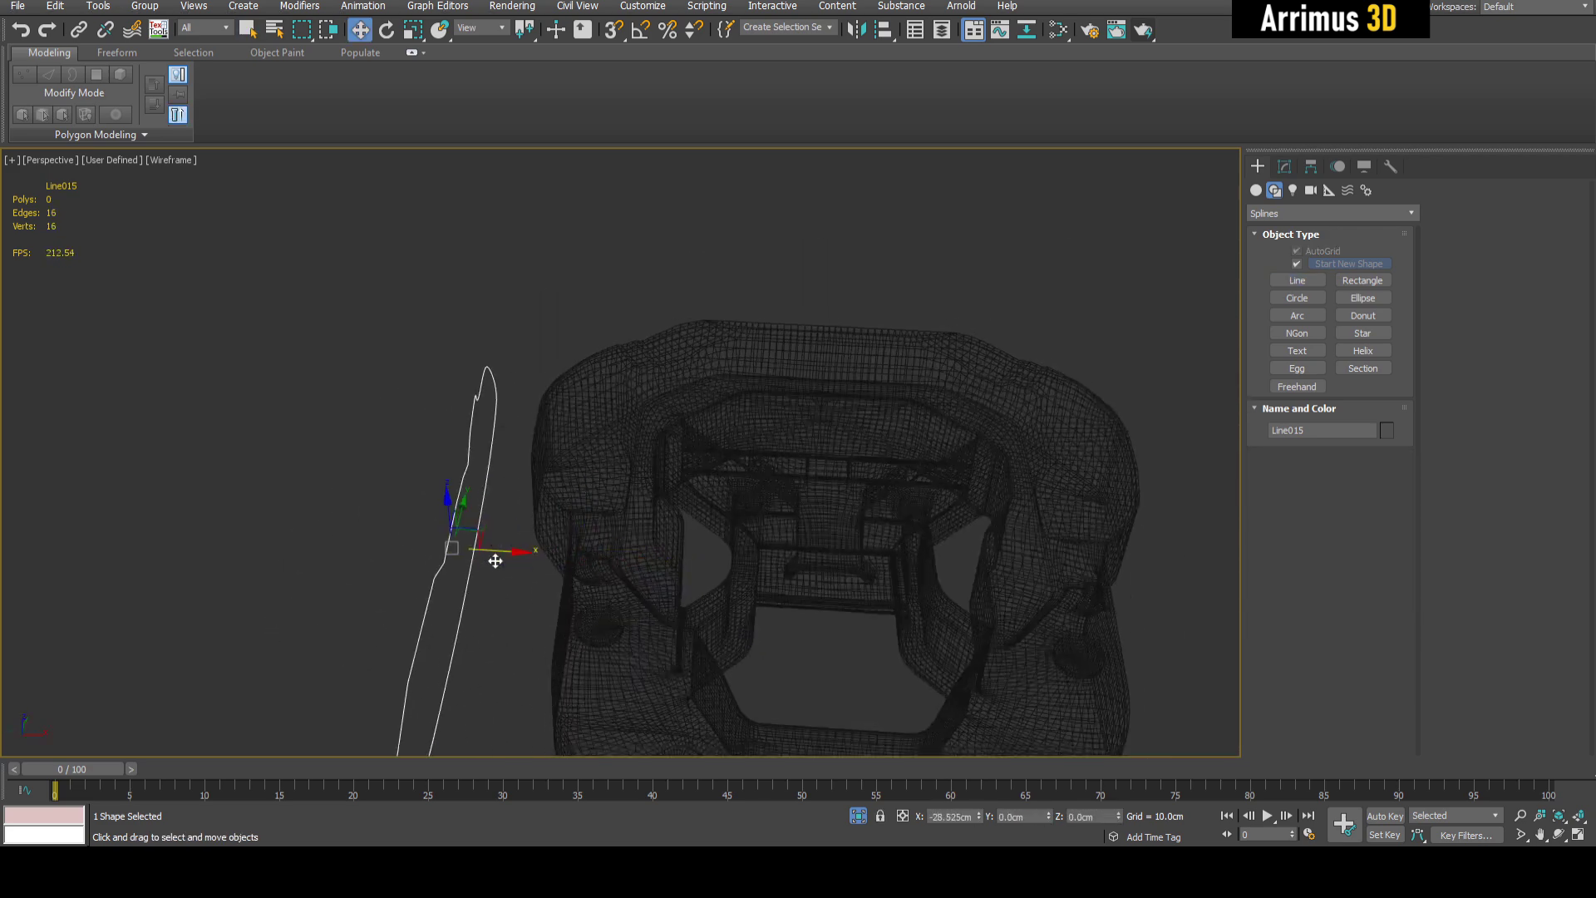
{"action": "middle_click_drag", "start_coordinate": [496, 558], "coordinate": [667, 549], "text": "alt"}
{"action": "middle_click_drag", "start_coordinate": [1093, 553], "coordinate": [1058, 512], "text": "alt"}
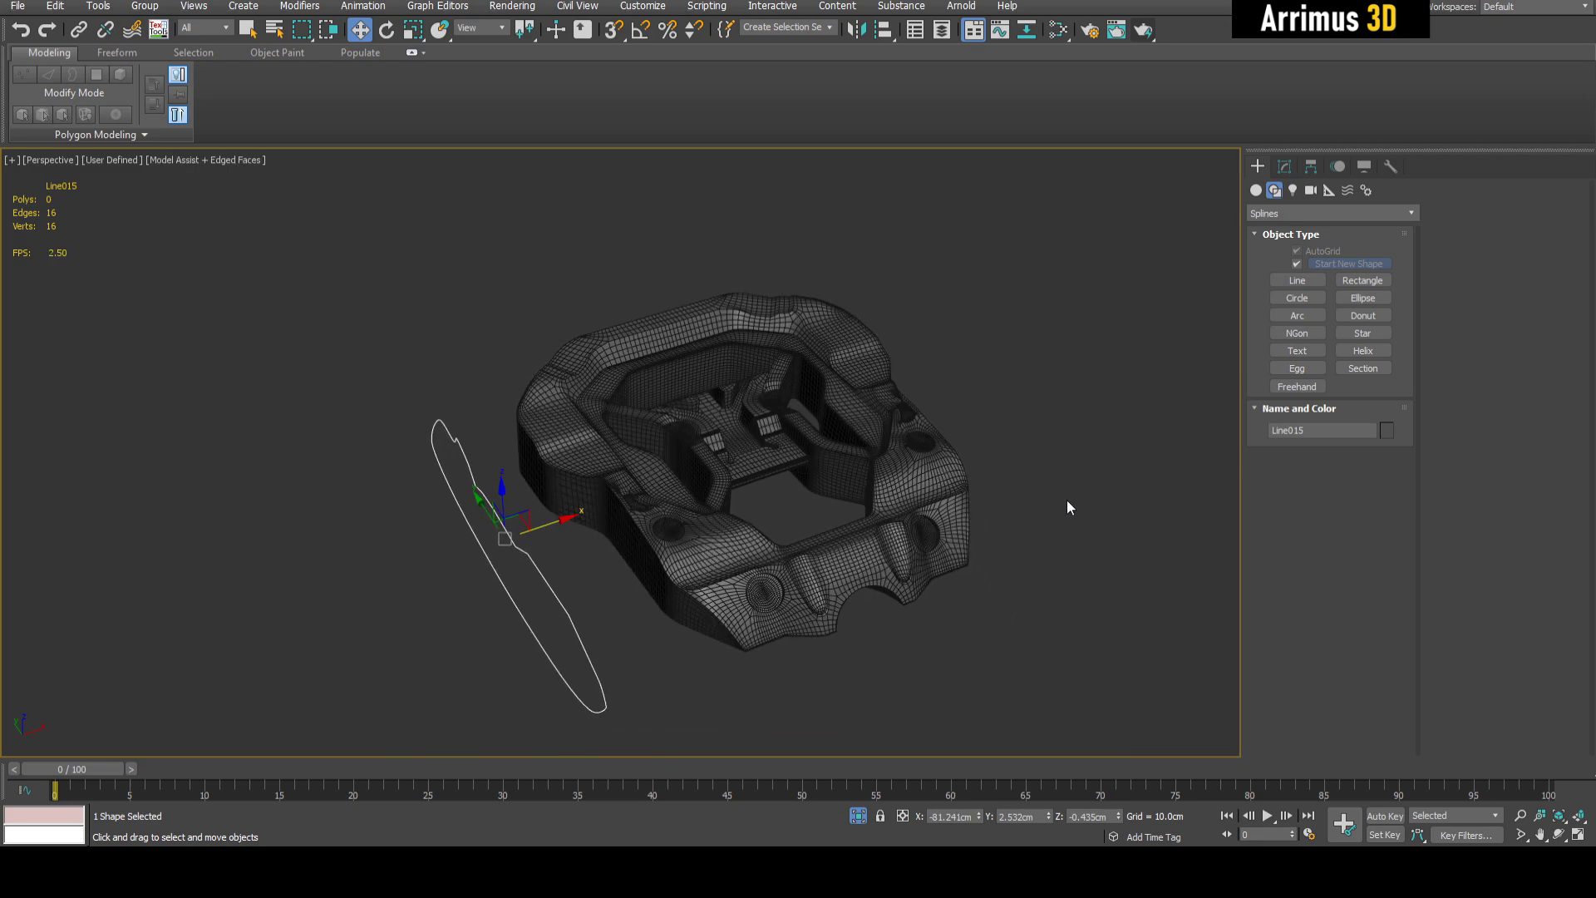